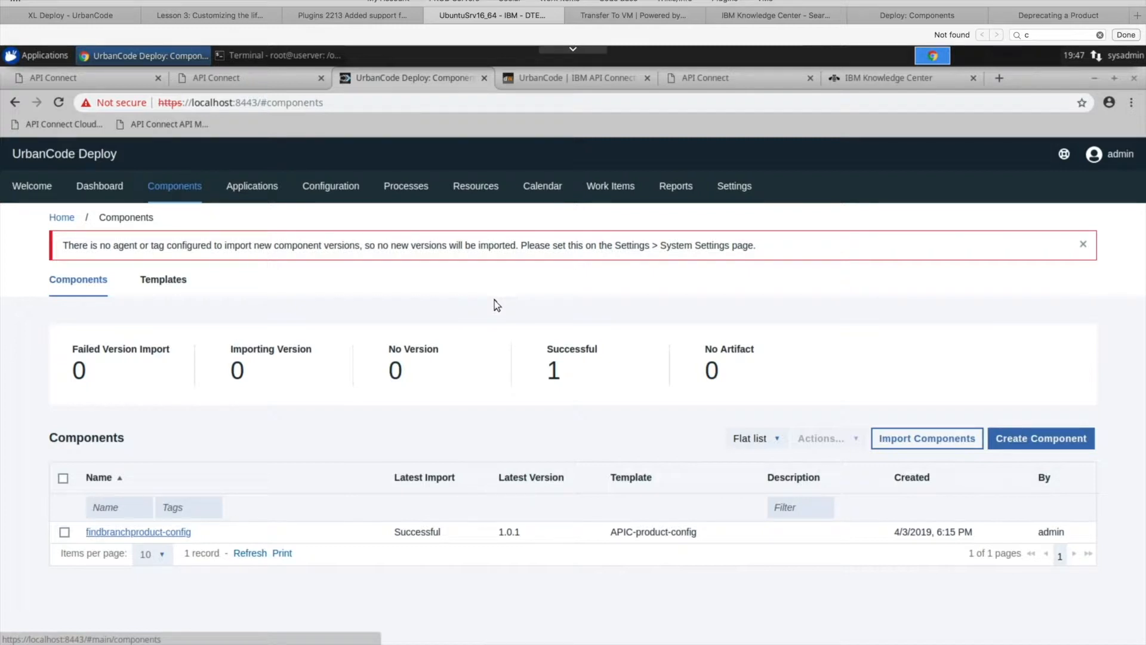
- Open the basic configuration settings of the APIC-product-config component template
left_click(153, 288)
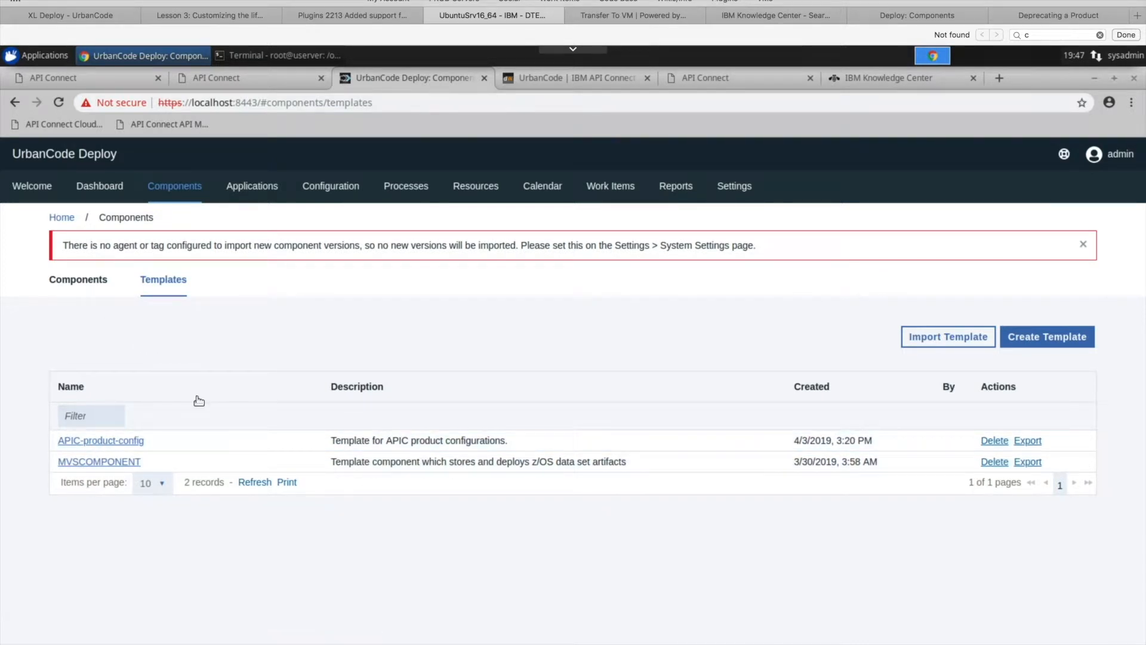
left_click(126, 440)
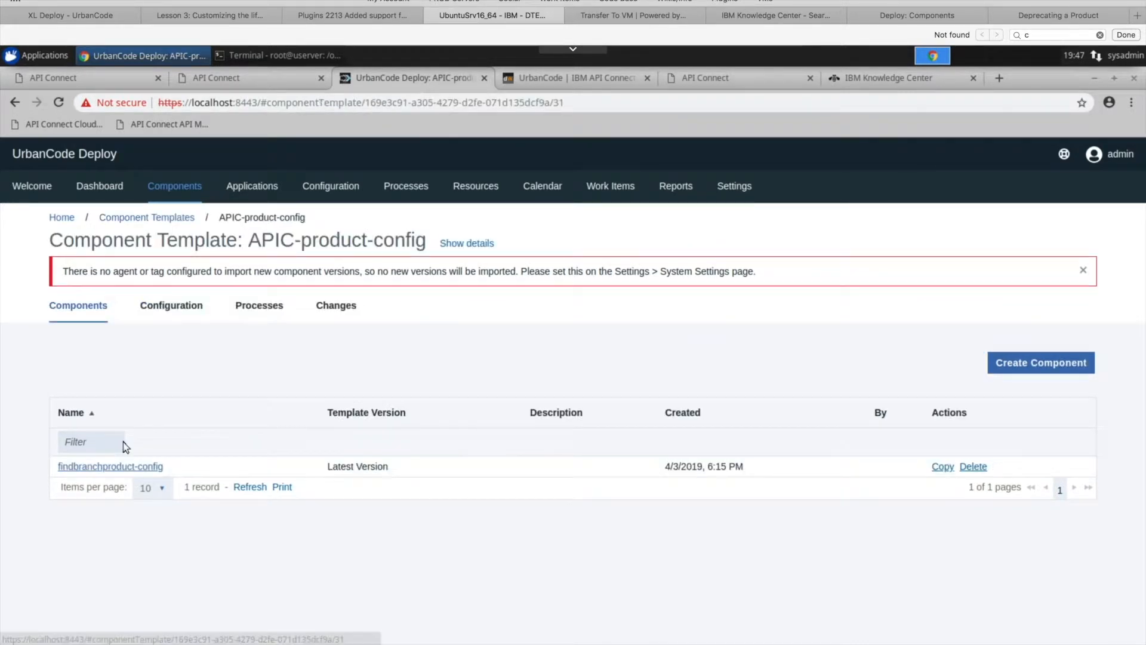
left_click(170, 305)
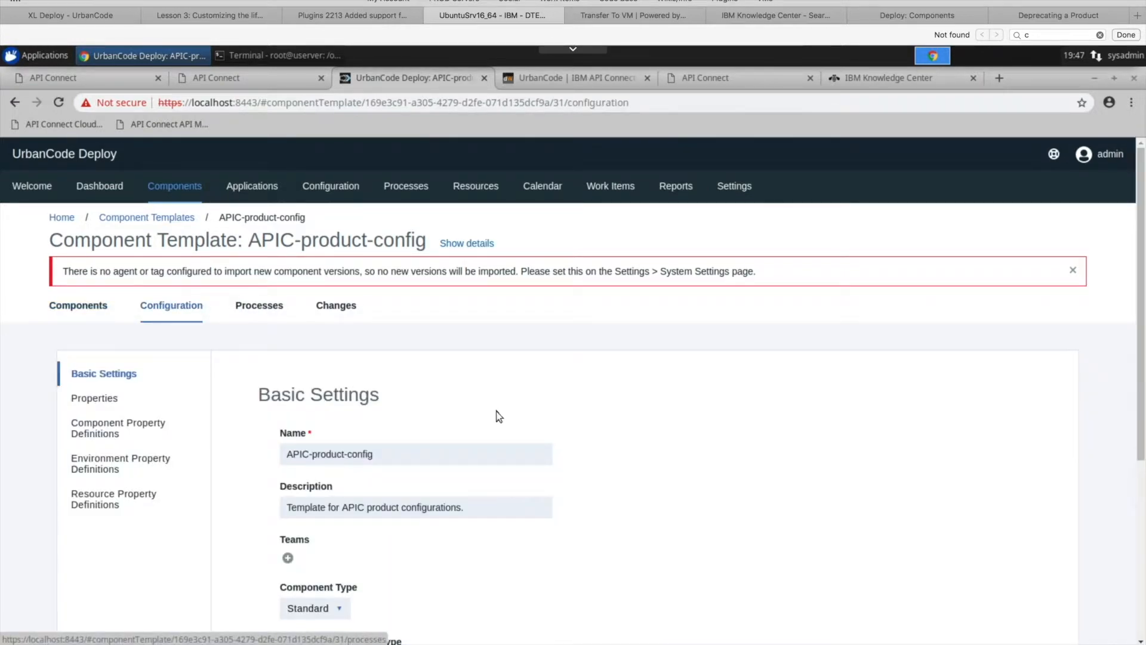
scroll(499, 416, "down", 2)
scroll(499, 416, "down", 1)
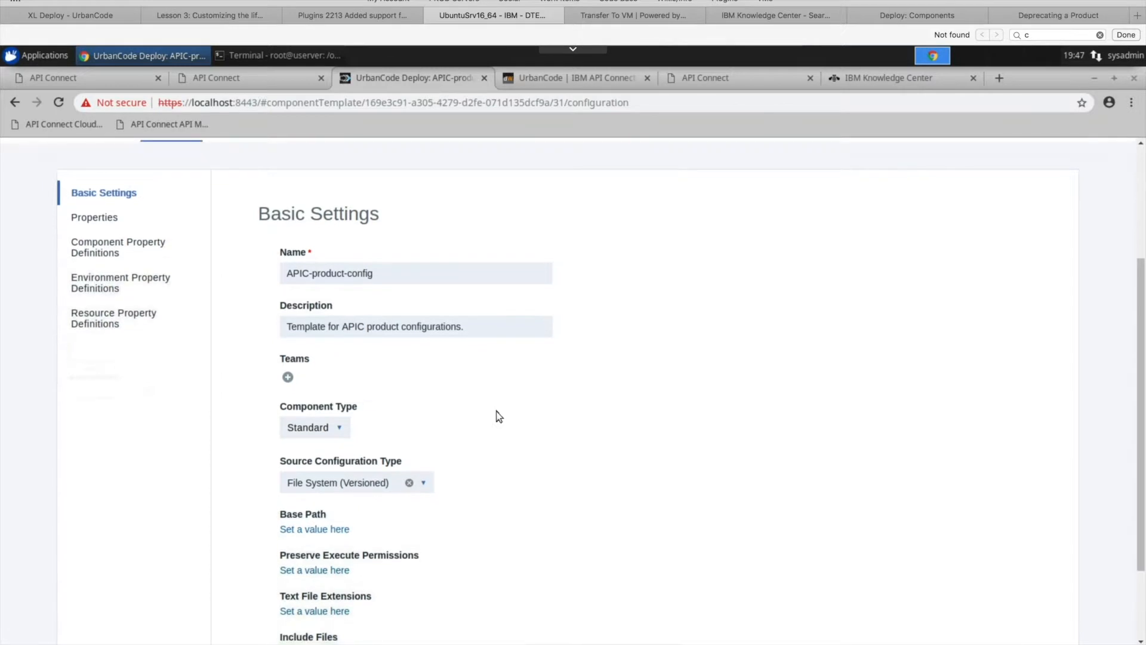
- Review the template's source configuration type options and choose File System (Versioned)
left_click_drag(282, 462, 405, 463)
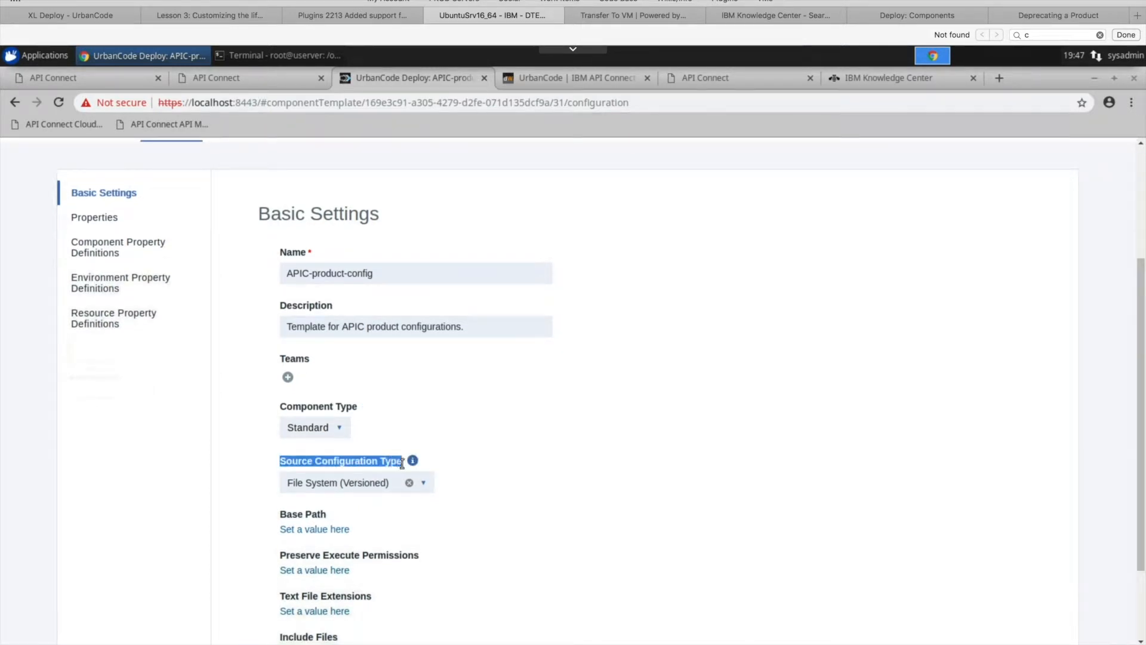
left_click(491, 467)
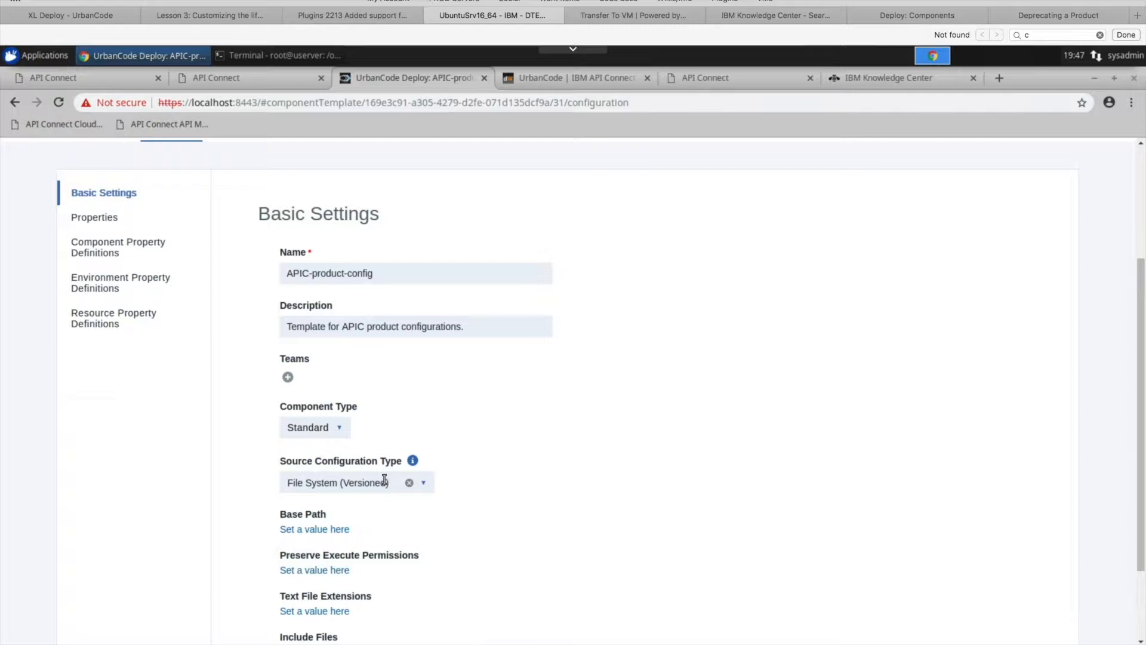
left_click(424, 485)
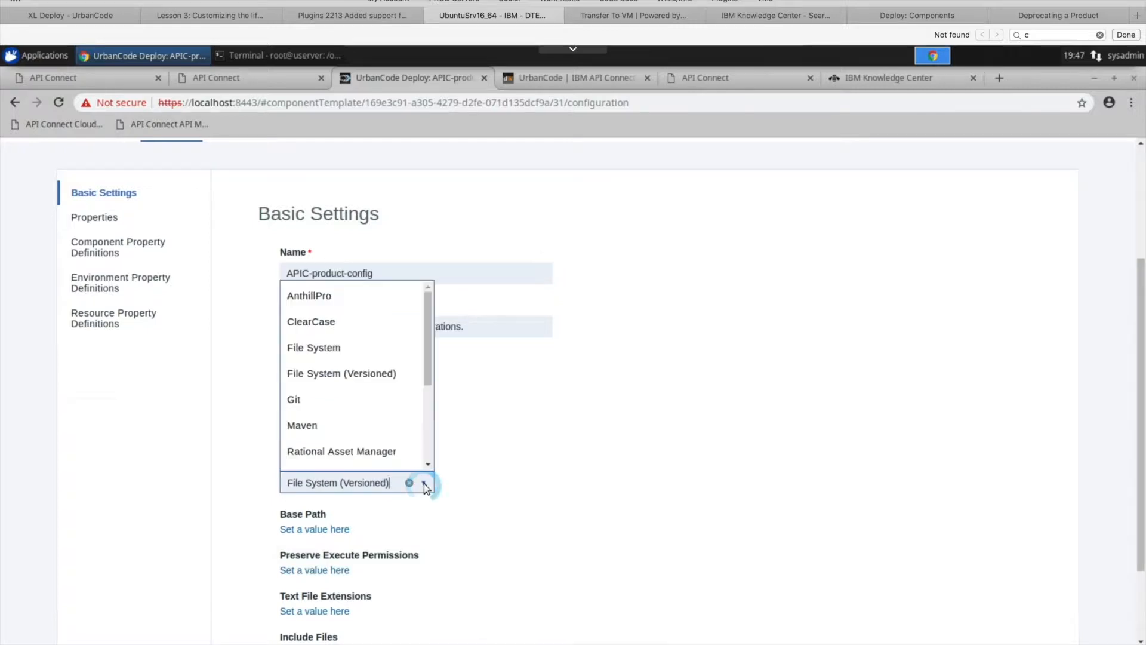
left_click(349, 378)
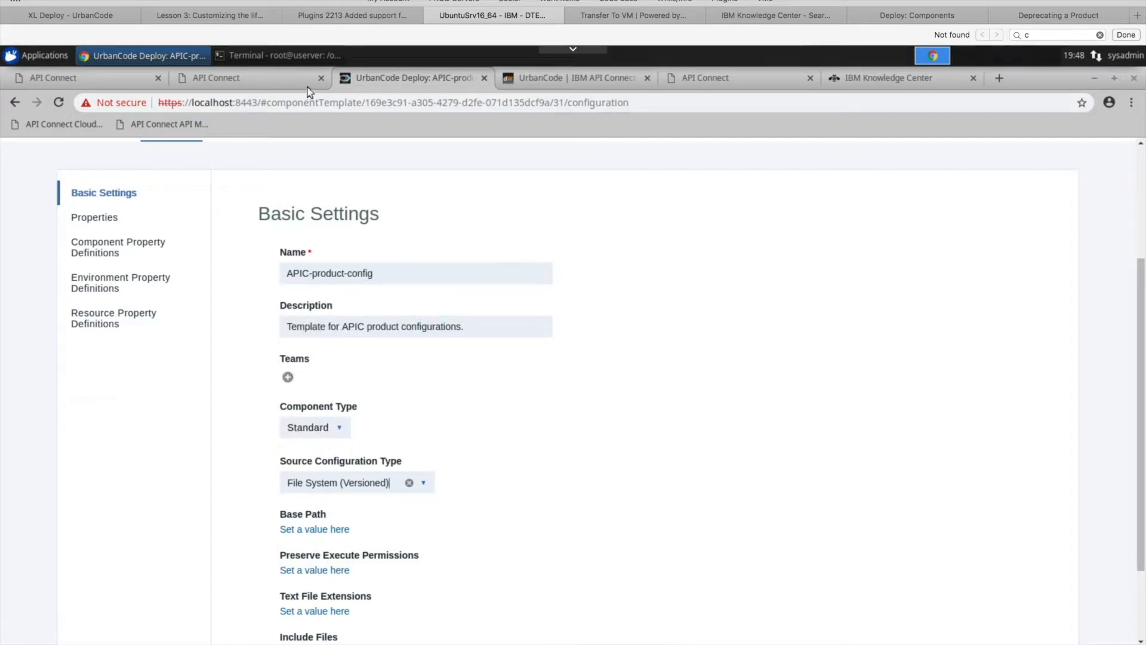
- Switch to the terminal and list the version folders in /opt/findbranch
left_click(274, 56)
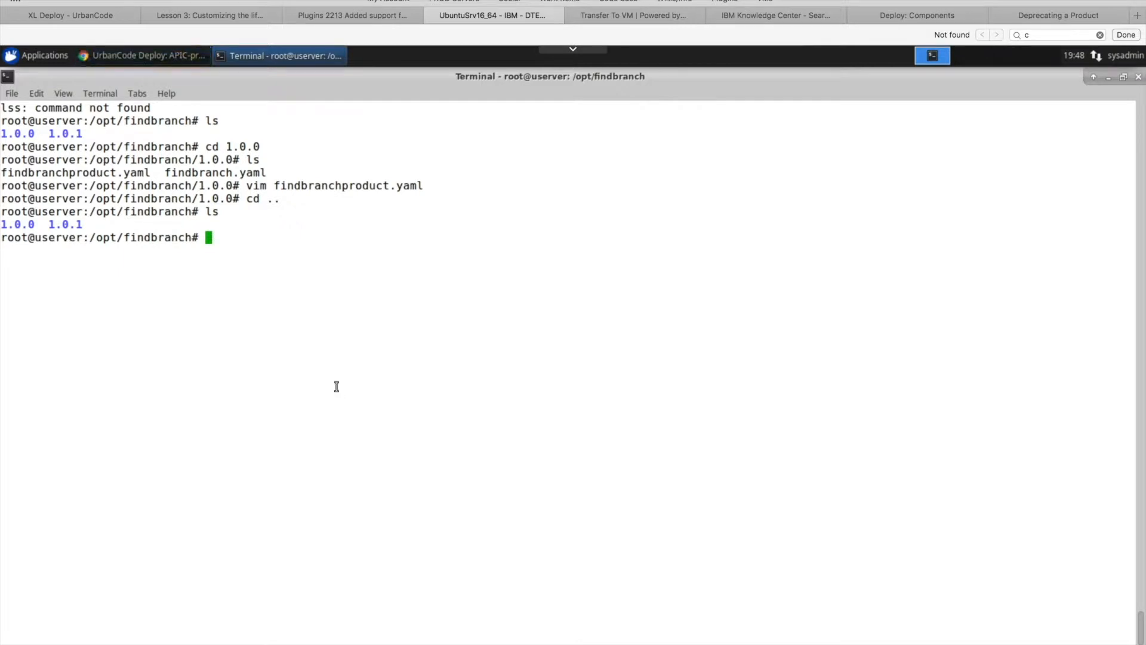
type("ls")
key("Return")
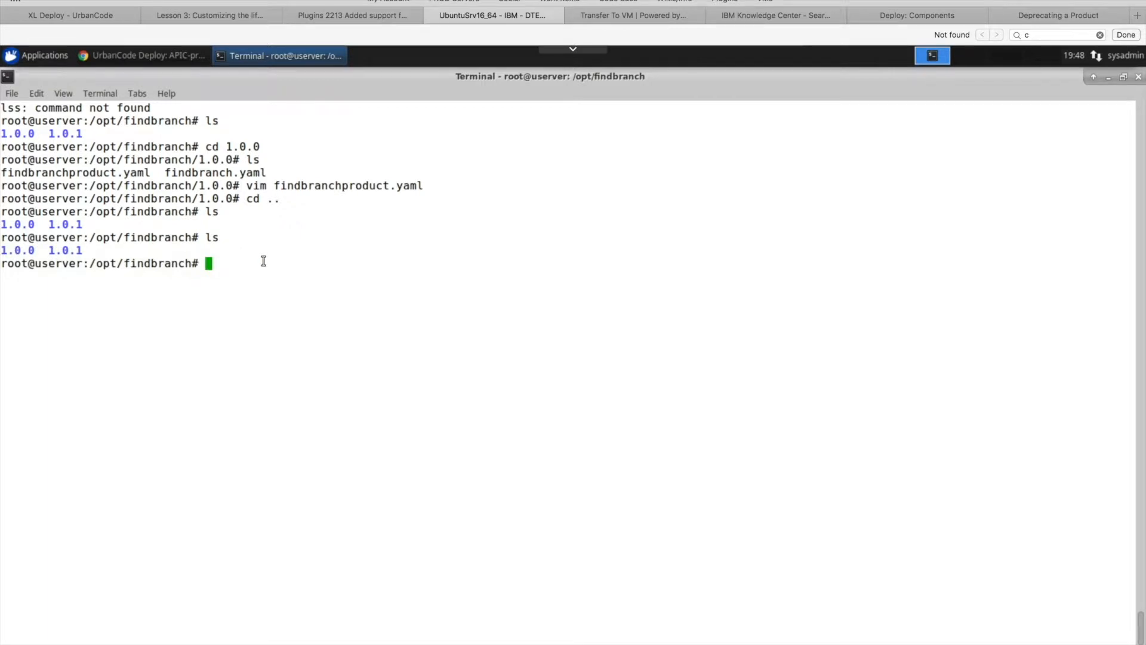
type("mkdir 1.0.")
key("BackSpace")
key("BackSpace")
key("BackSpace")
key("BackSpace")
key("BackSpace")
key("BackSpace")
key("BackSpace")
key("BackSpace")
key("BackSpace")
key("BackSpace")
type("ls")
key("Return")
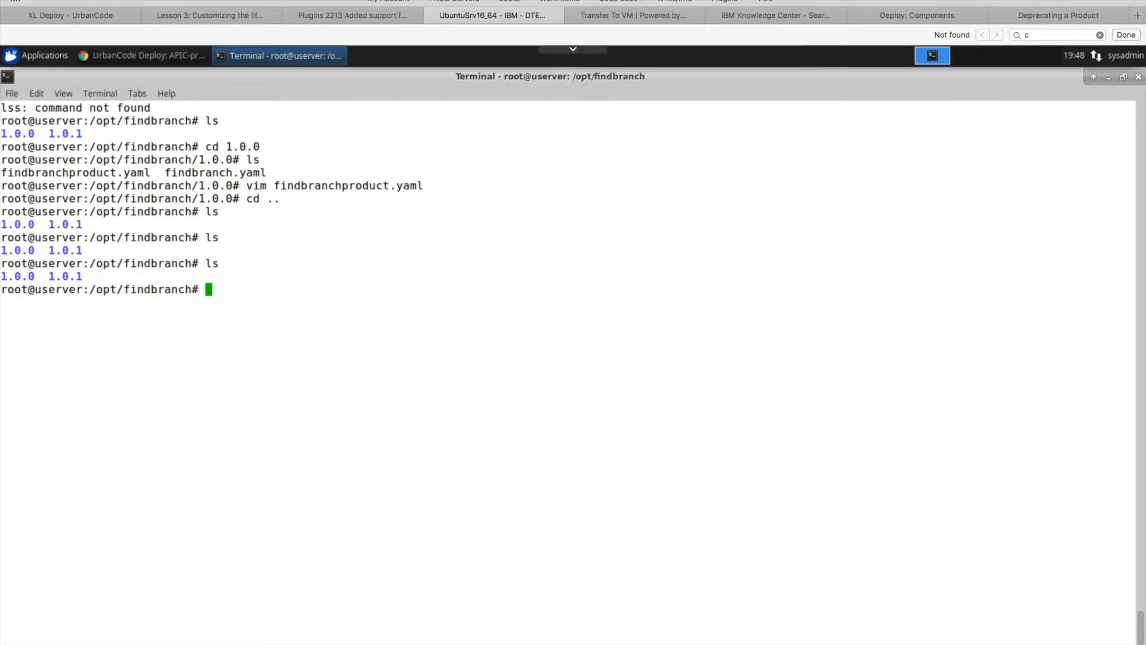
- Enter the 1.0.0 folder and list its files
type("cd 1.0..0")
key("BackSpace")
key("BackSpace")
type("0")
key("Return")
type("ls")
key("Return")
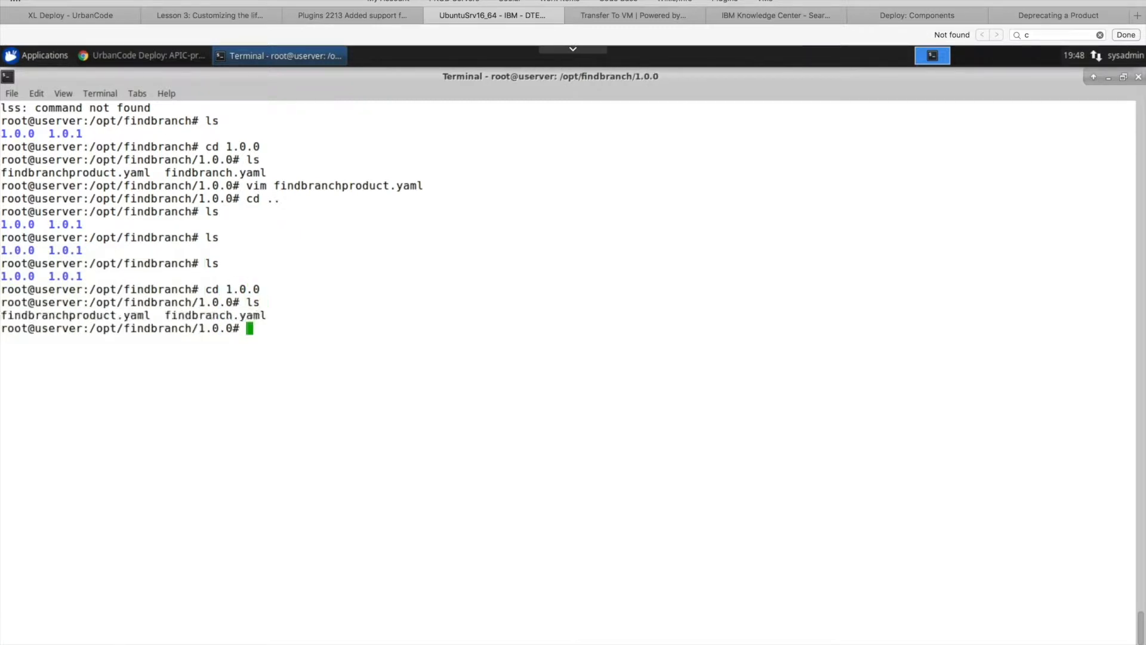
- View findbranchproduct.yaml in vim, examine its API reference, and quit the editor
left_click_drag(163, 323, 2, 314)
left_click(149, 316)
mouse_move(2, 316)
type("vim findbranchproduct.yaml")
key("Return")
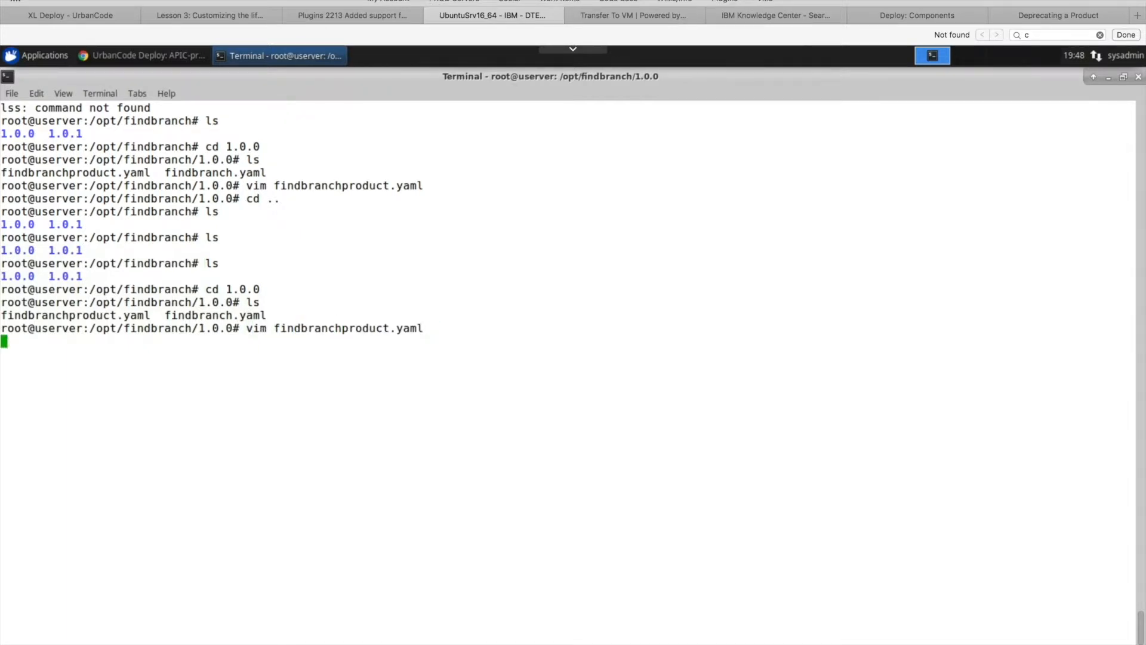
left_click_drag(15, 246, 71, 264)
left_click(160, 263)
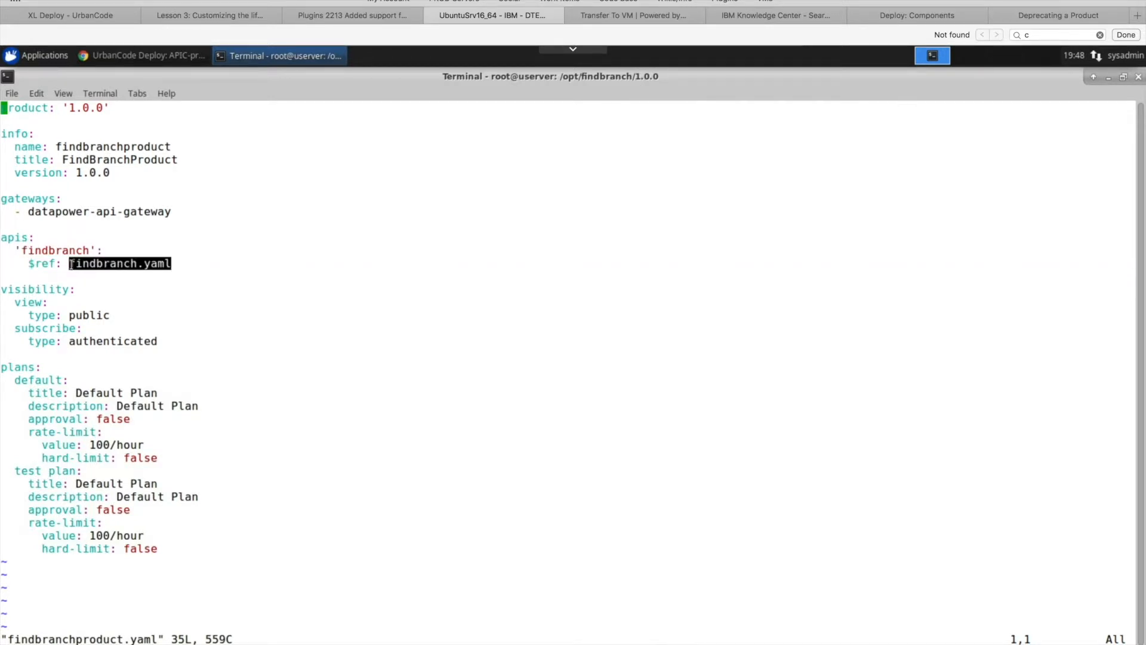
type(":q")
key("Return")
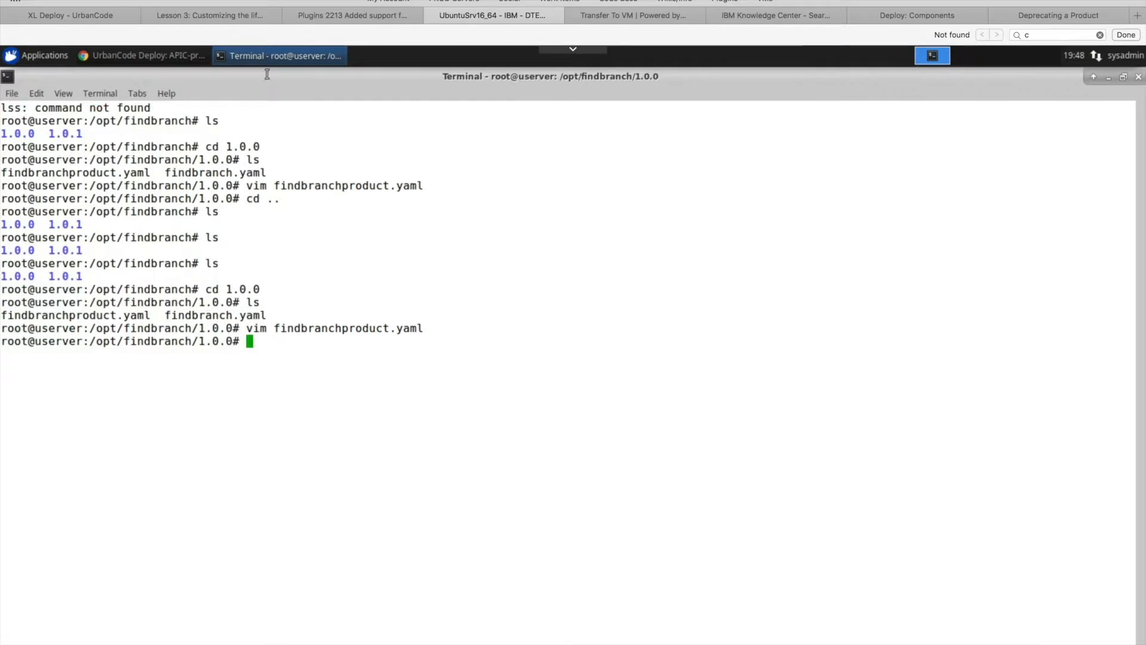
- Switch back to UrbanCode Deploy in the browser and review the template's remaining source configuration fields
left_click(165, 57)
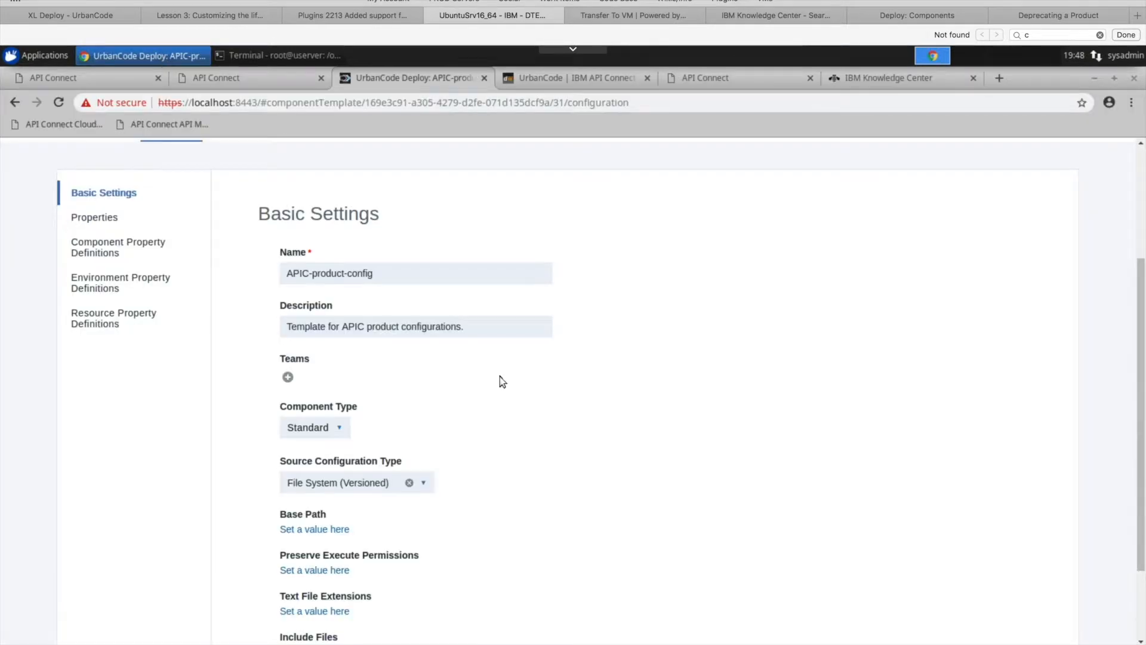
scroll(523, 407, "down", 2)
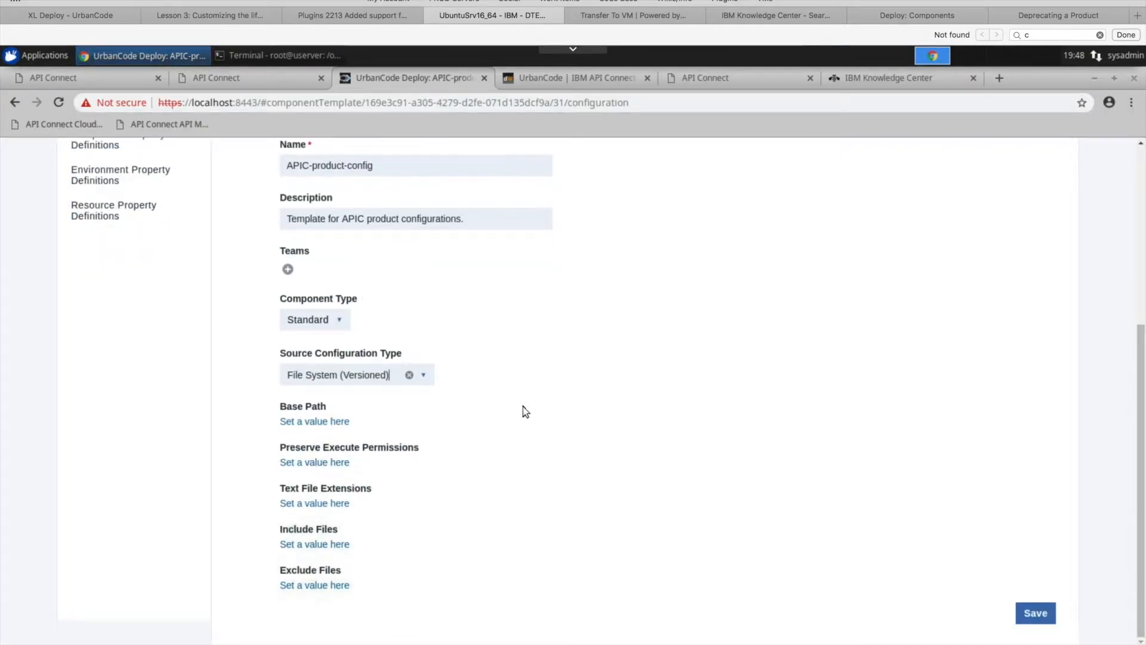
scroll(523, 407, "up", 5)
scroll(523, 407, "up", 1)
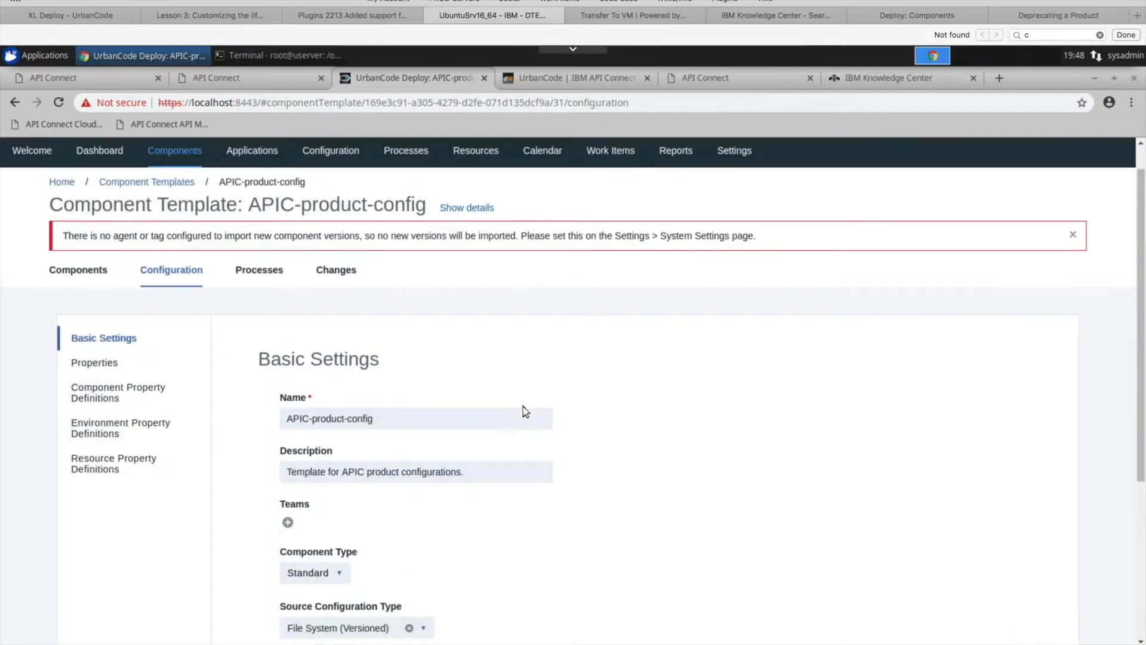
- Open the template's Publish Product Version process and view the properties of its existing Login step
left_click(249, 274)
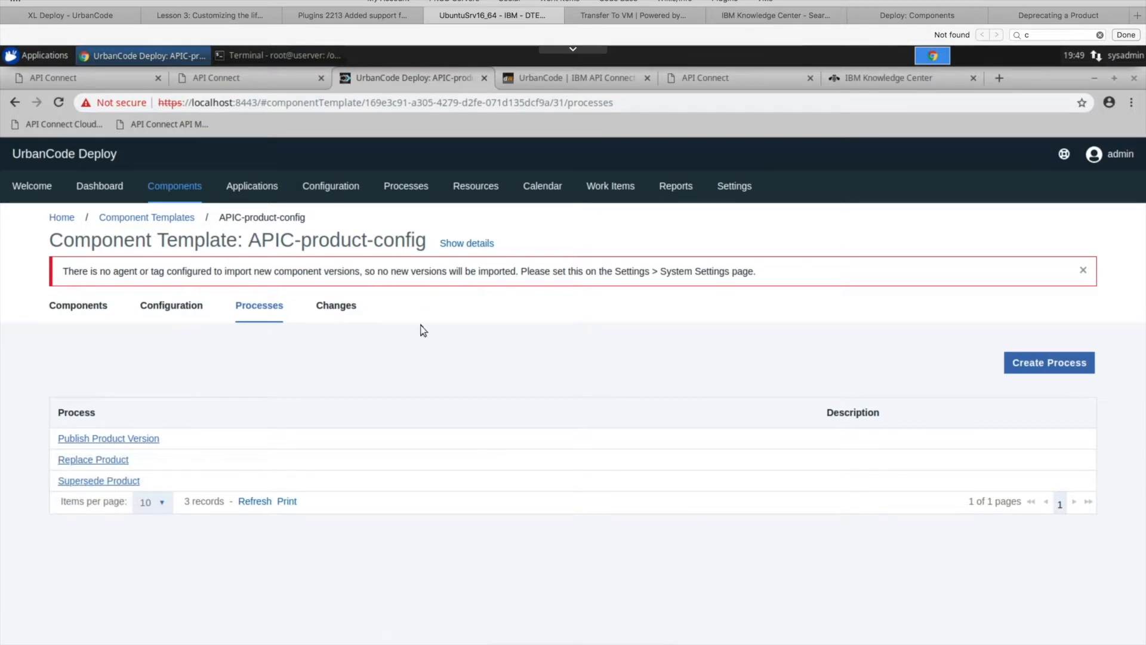
left_click(123, 442)
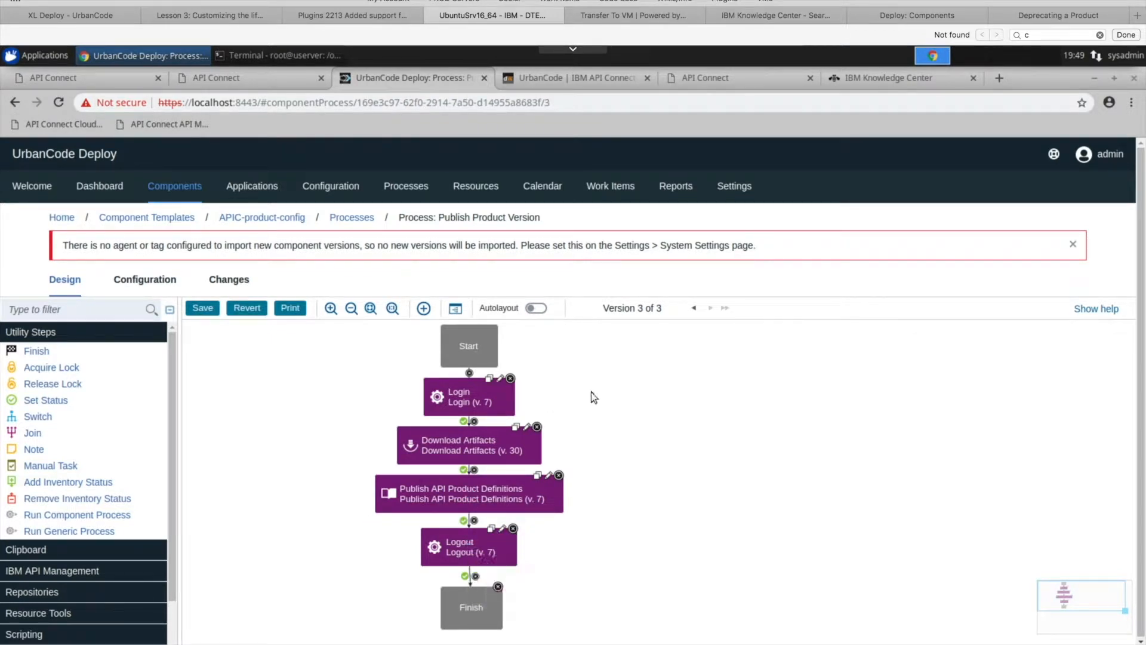
left_click(503, 377)
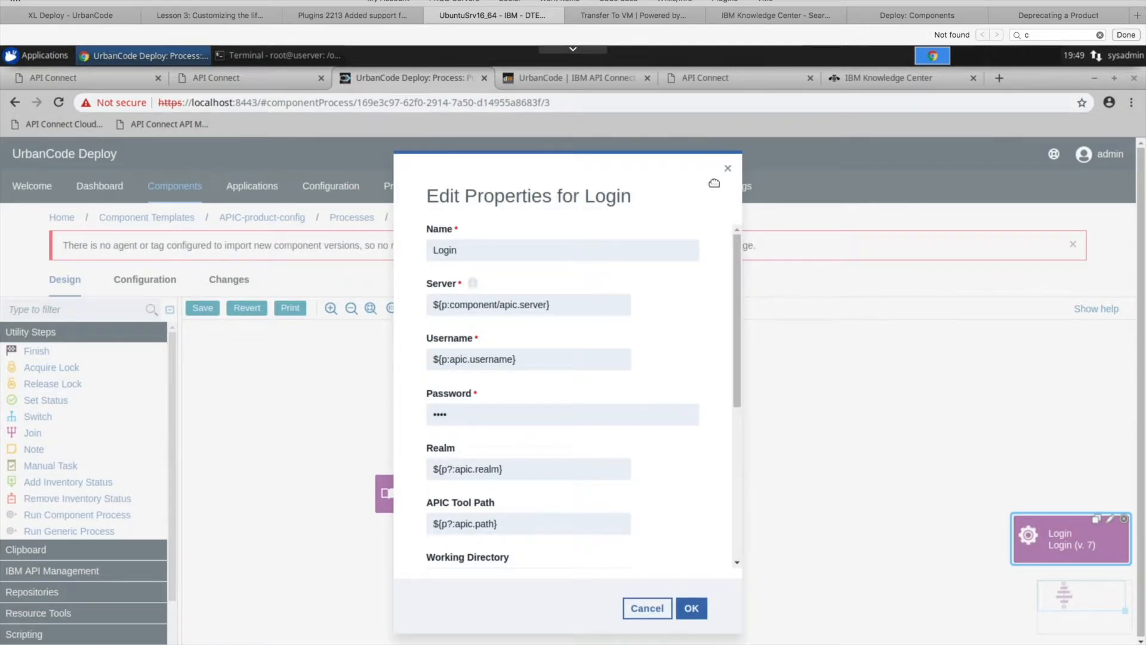
left_click(728, 168)
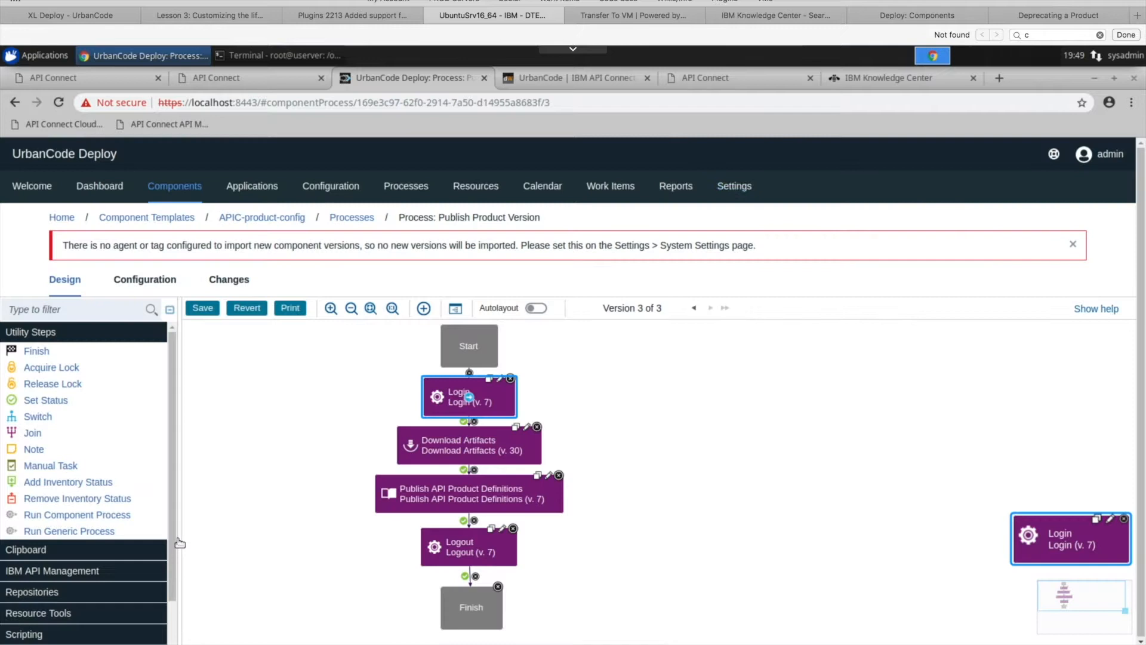
- Add an IBM API Connect Login step to the process and examine its default server, username, password and realm properties
left_click(86, 571)
left_click_drag(27, 615, 752, 406)
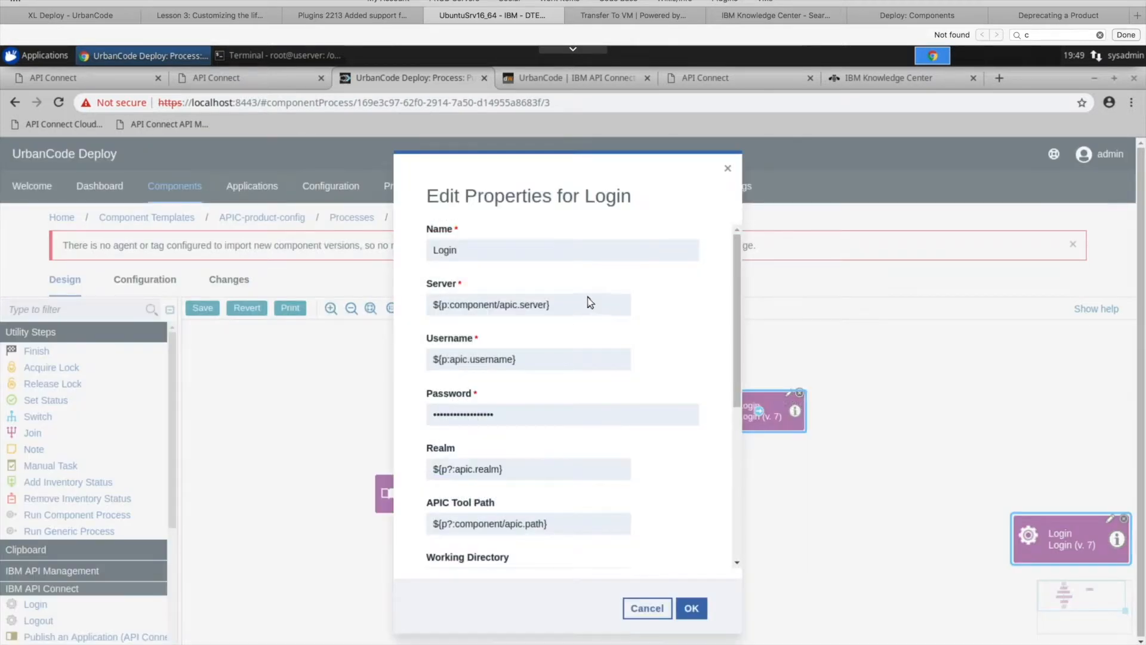
left_click_drag(560, 303, 404, 310)
left_click(530, 303)
left_click_drag(551, 305, 504, 304)
triple_click(508, 360)
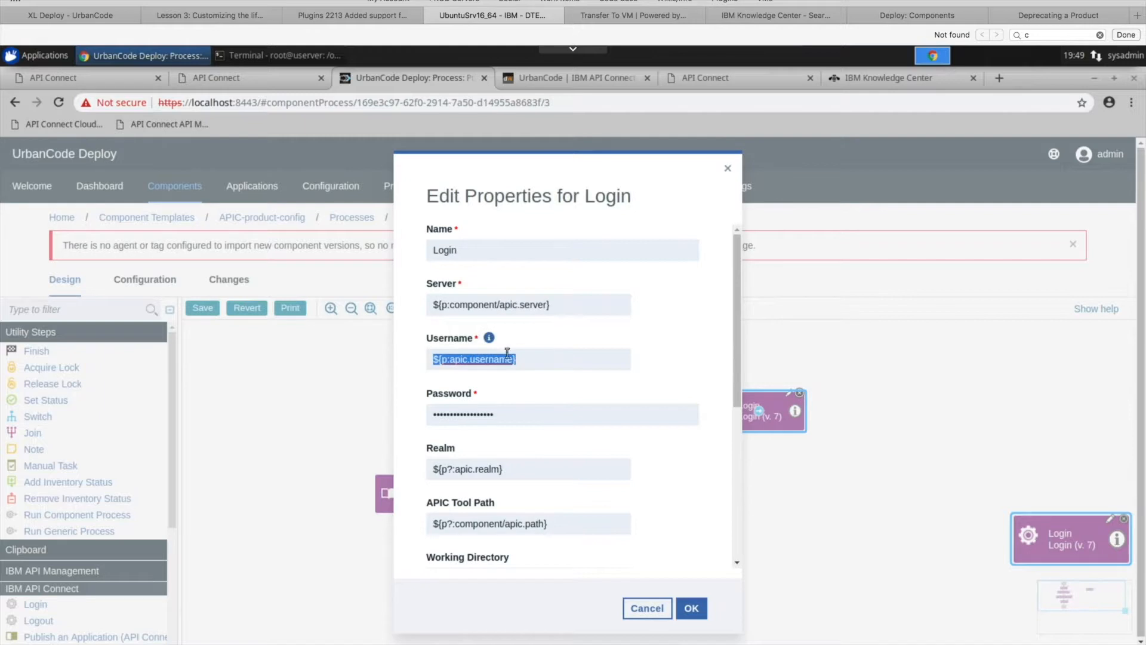
left_click(503, 414)
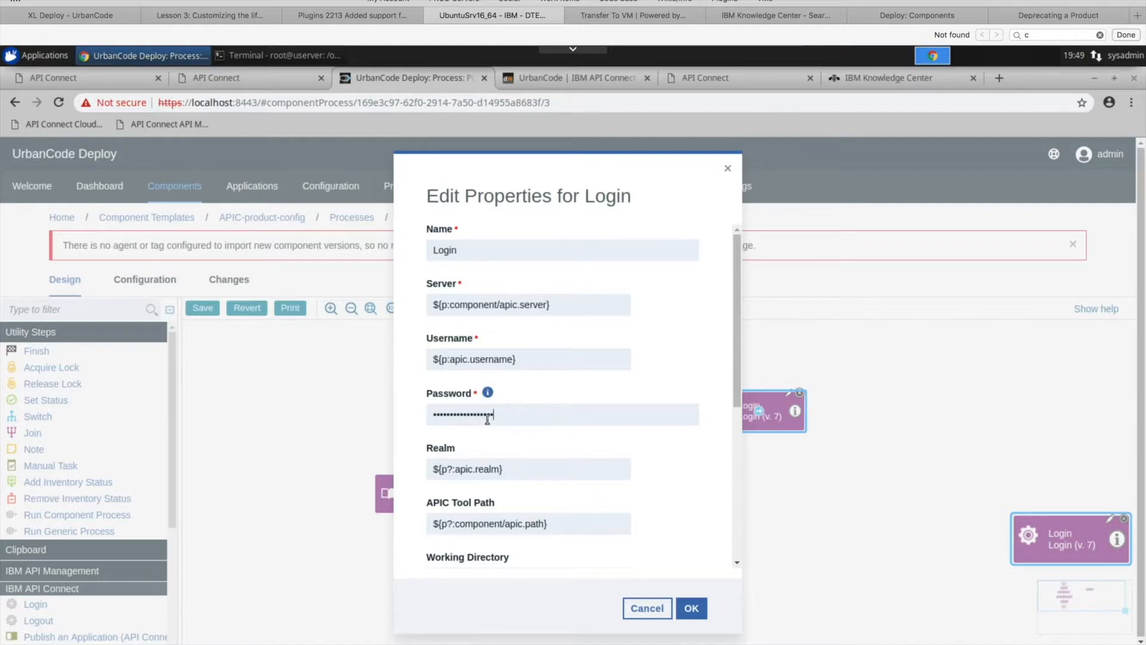
left_click(529, 465)
triple_click(448, 471)
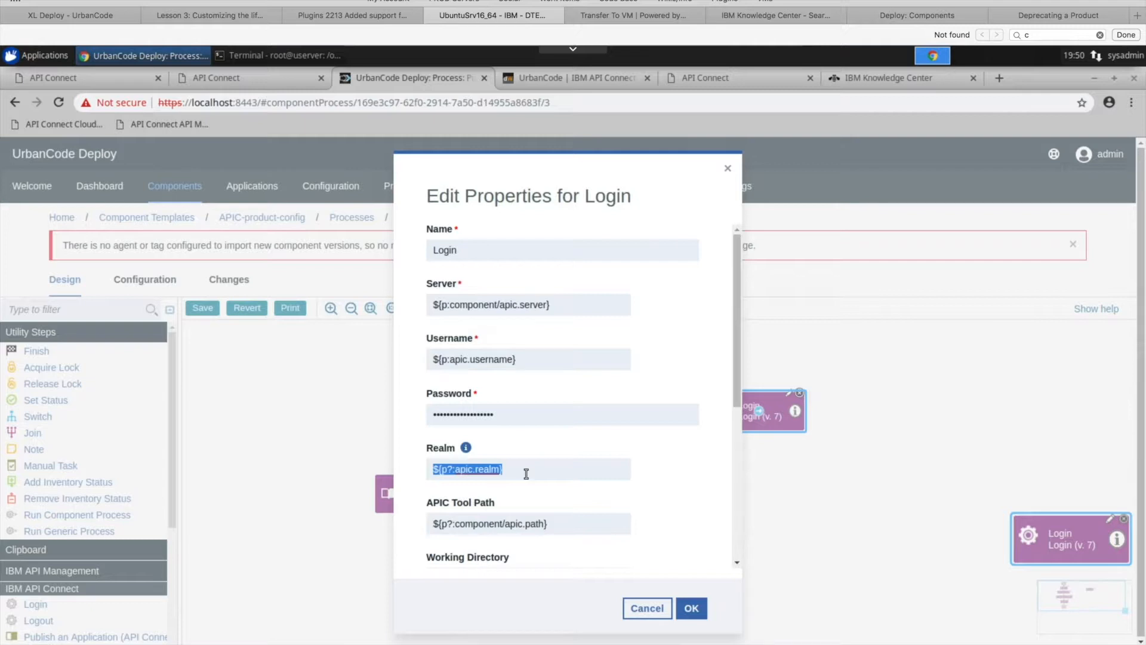
left_click(730, 171)
- Remove the extra Login step and return to the APIC-product-config template, discarding the unsaved process changes
left_click(799, 393)
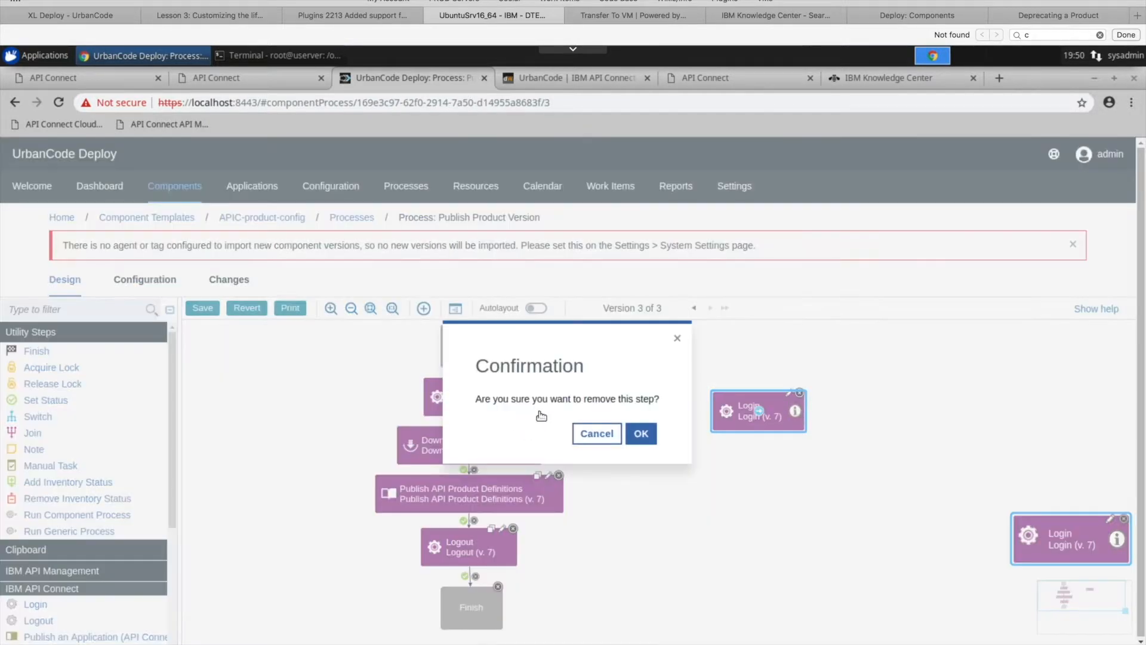
left_click(646, 436)
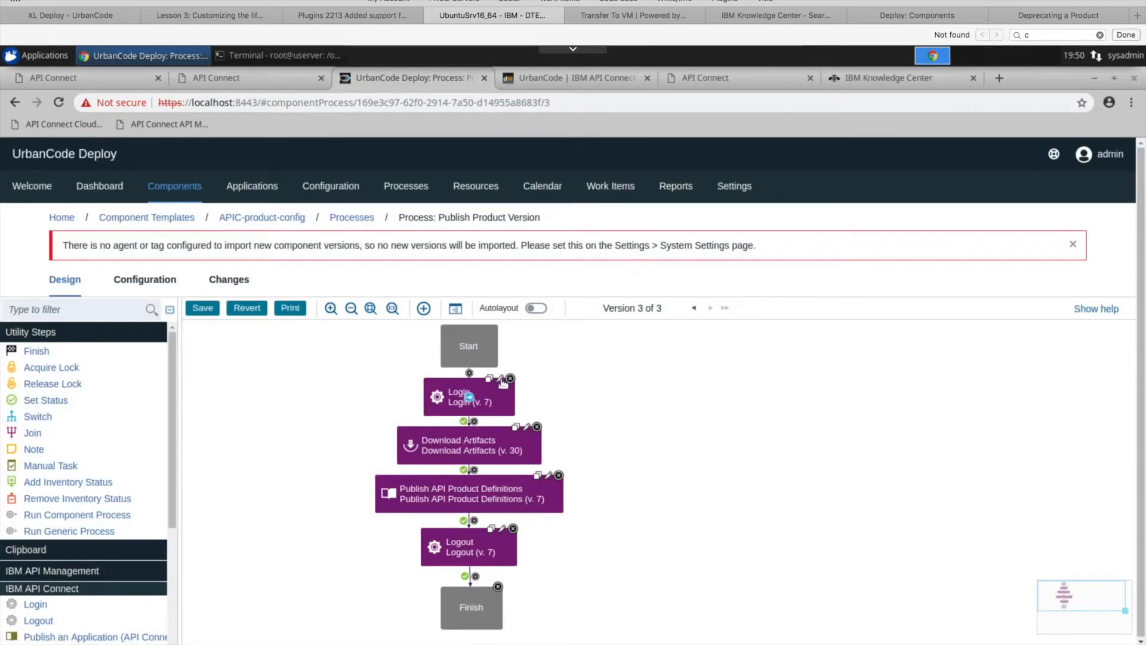
left_click(269, 223)
left_click(674, 445)
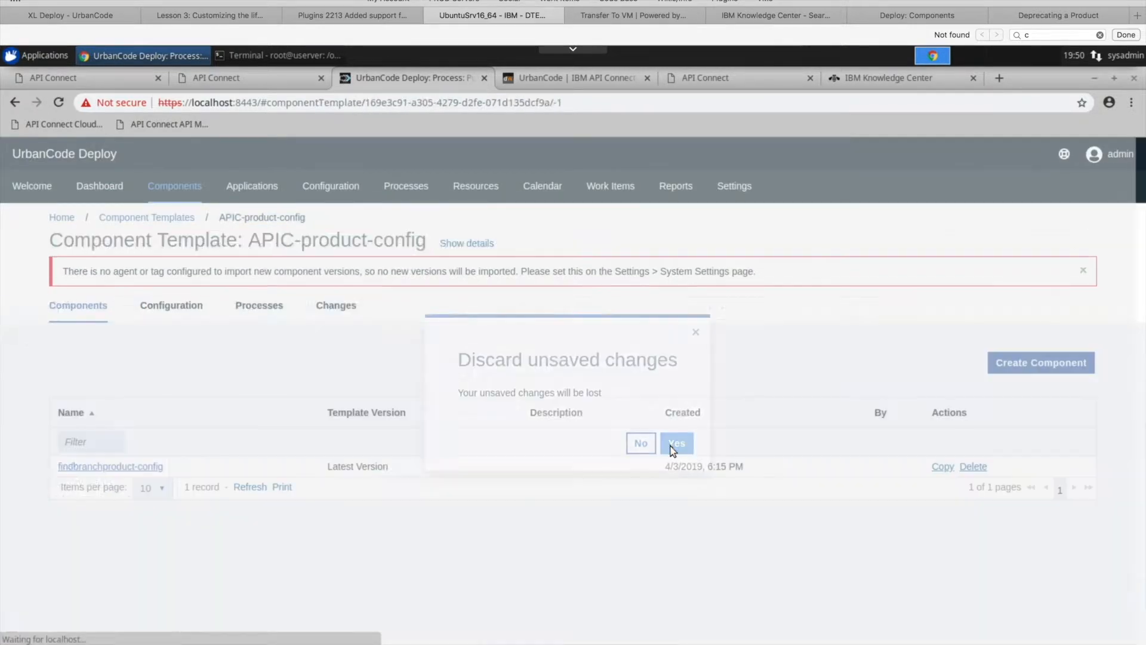
- Open the template's component property definitions and examine the listed apic properties
left_click(194, 307)
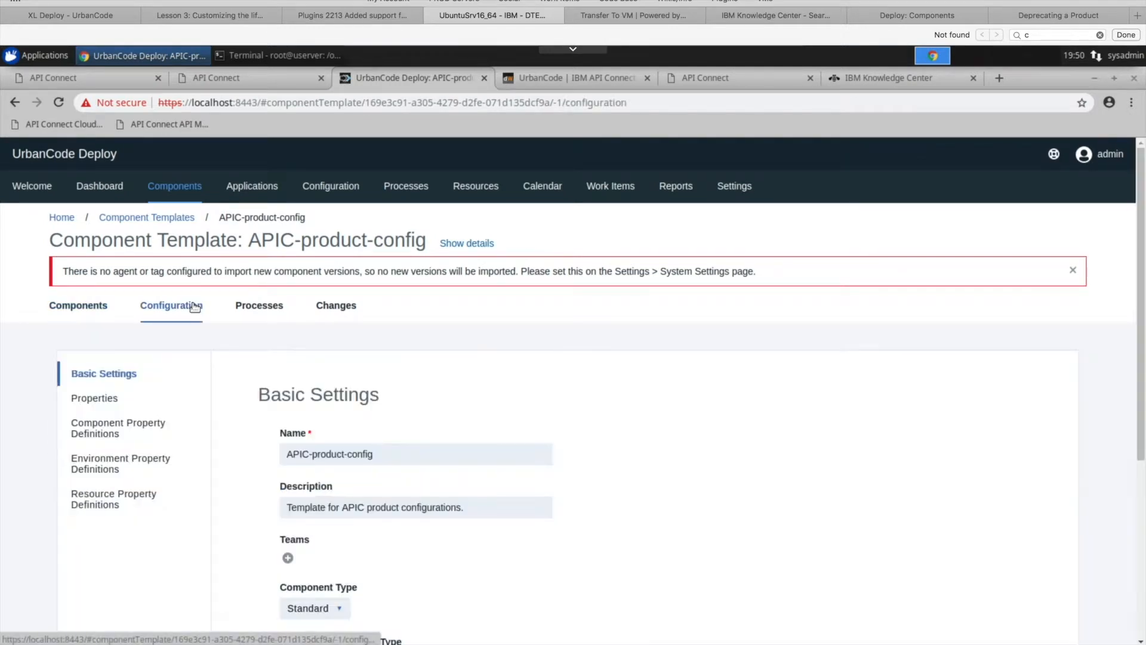
scroll(518, 487, "down", 5)
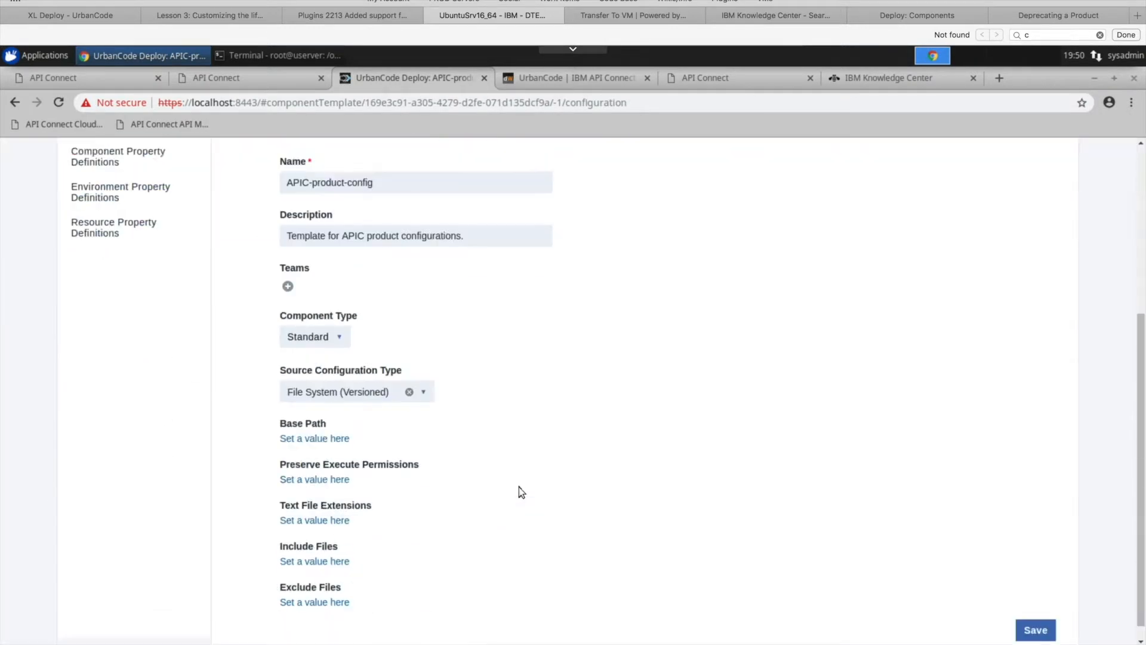
scroll(518, 487, "up", 3)
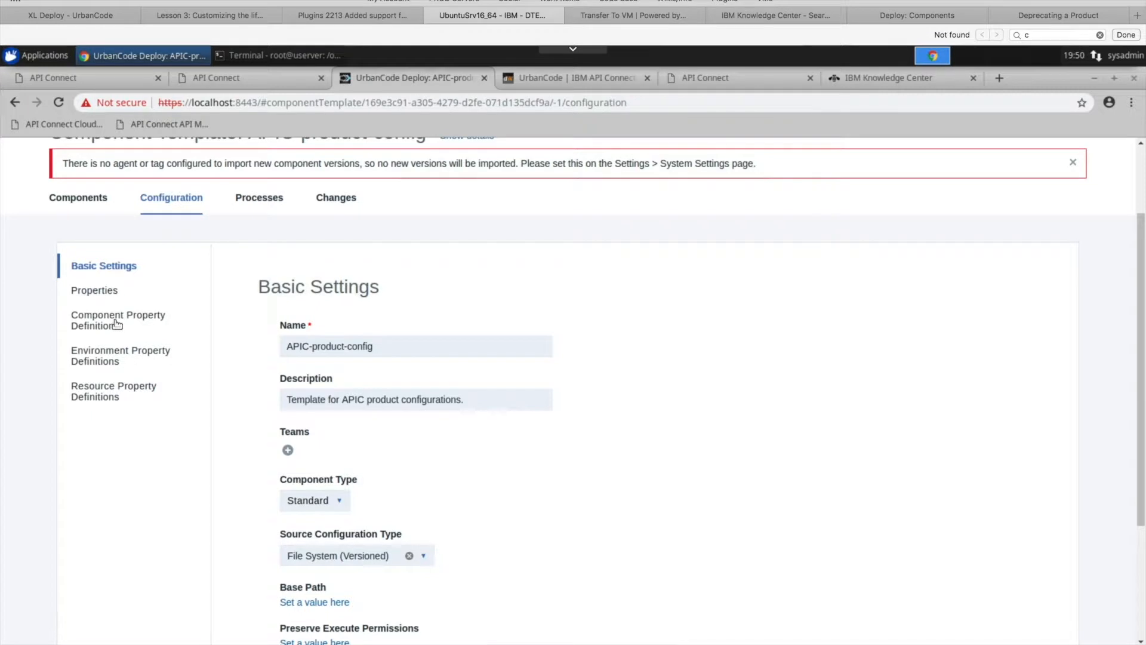
scroll(117, 327, "up", 2)
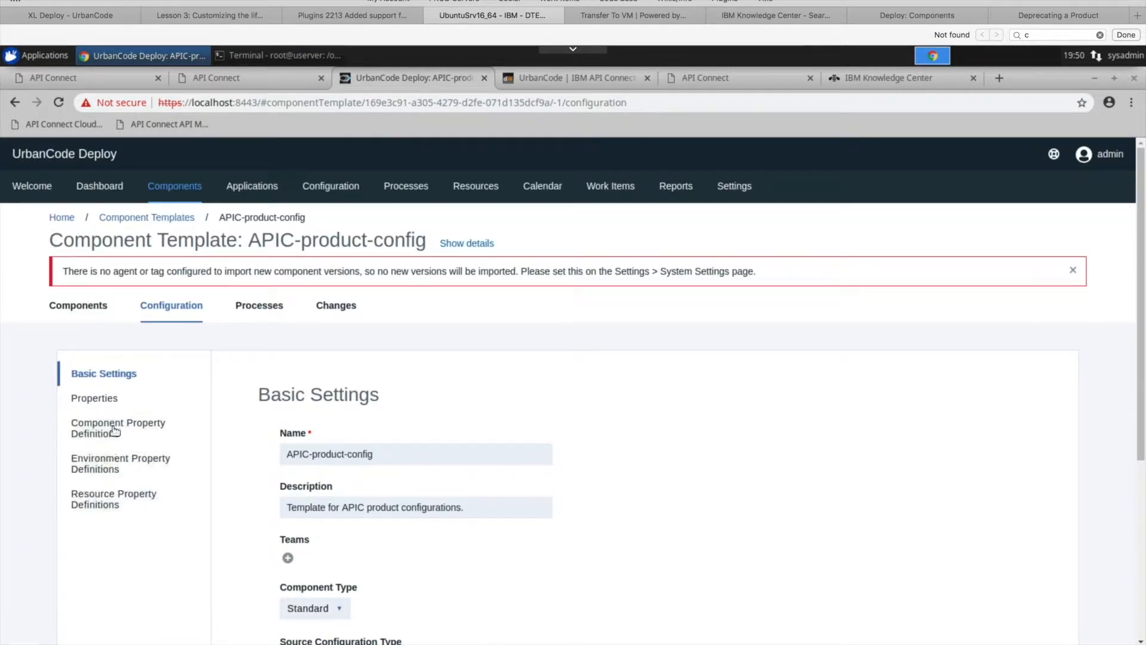
left_click(117, 428)
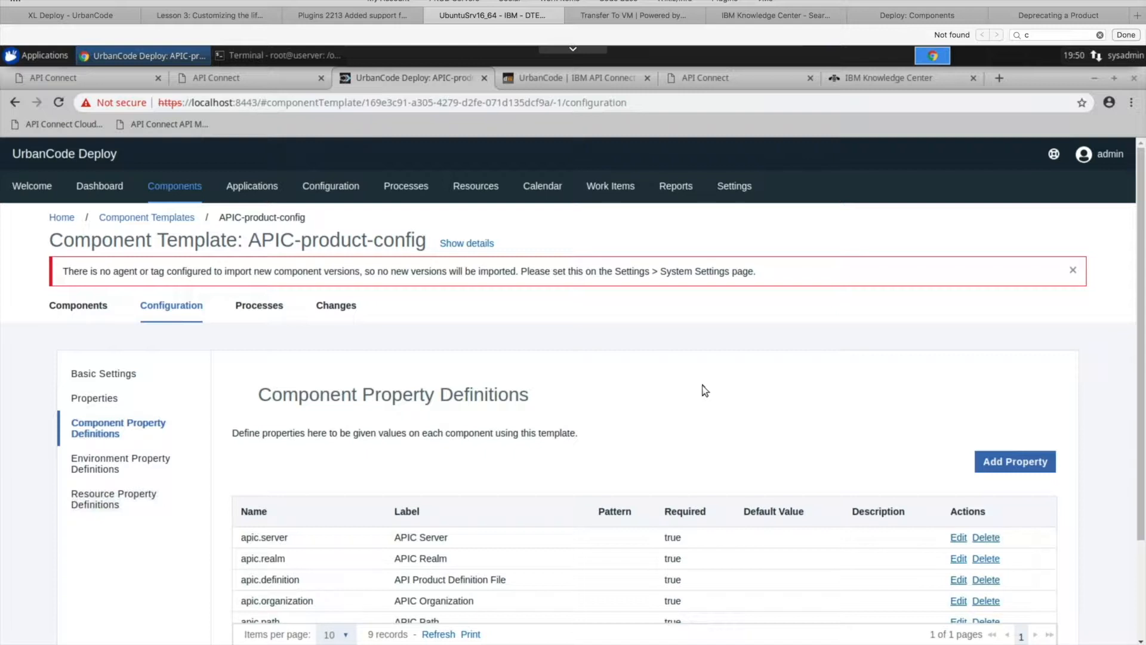
scroll(705, 391, "down", 2)
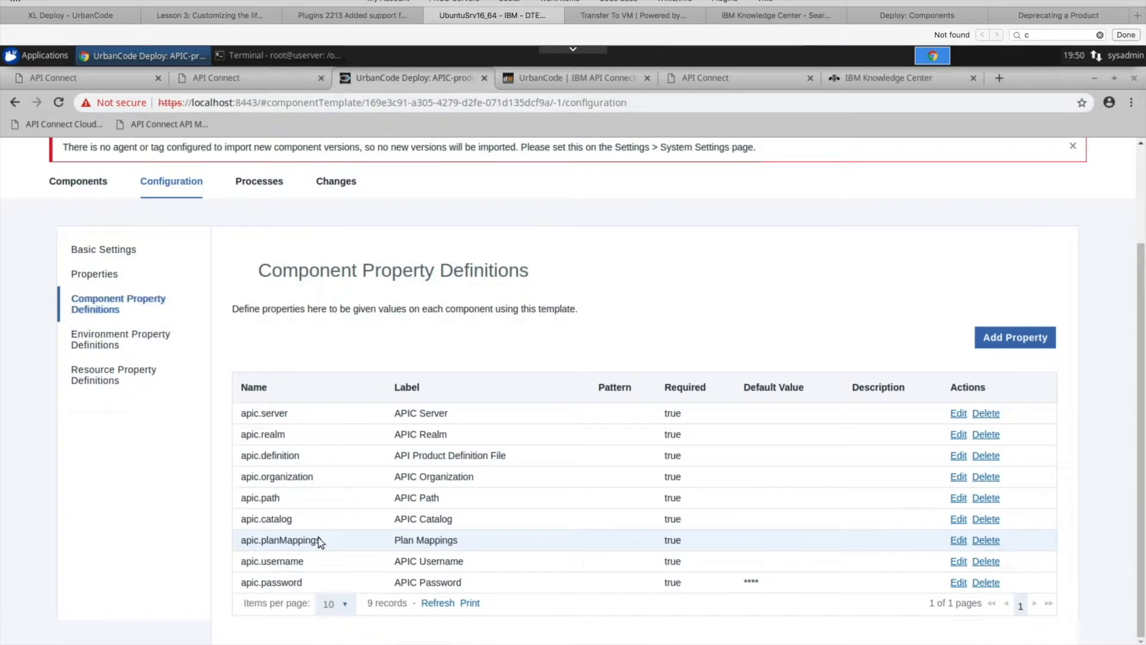
- Examine the names and labels of the apic.server and apic.realm component property definitions
left_click_drag(450, 414, 374, 412)
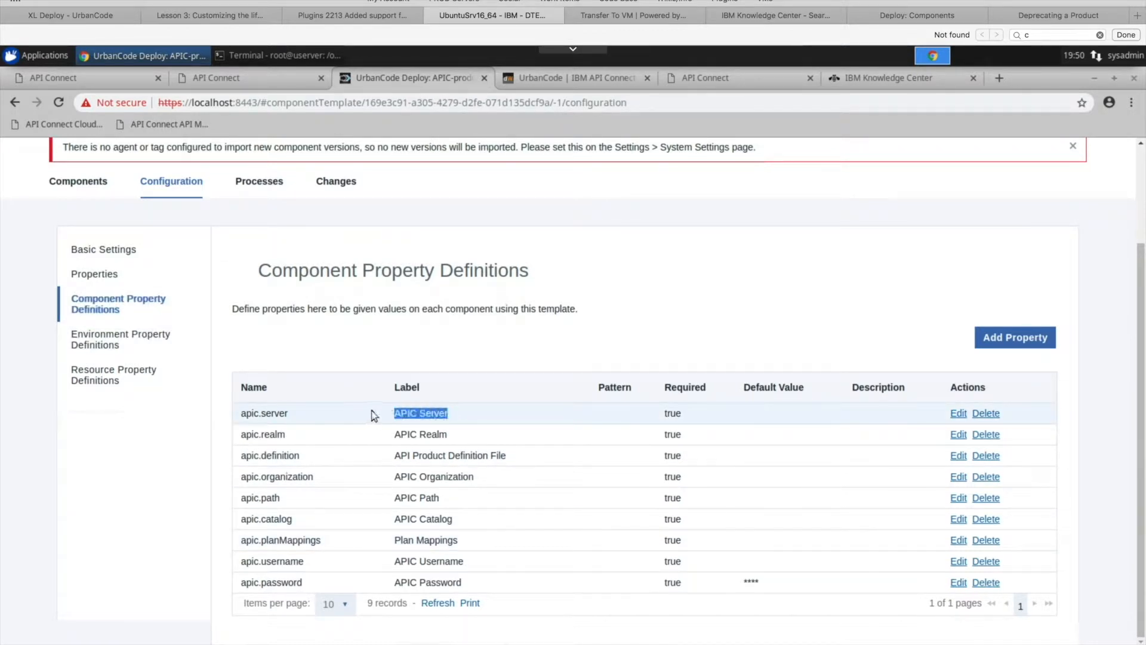
left_click_drag(301, 413, 239, 412)
left_click(427, 333)
left_click_drag(294, 415, 224, 417)
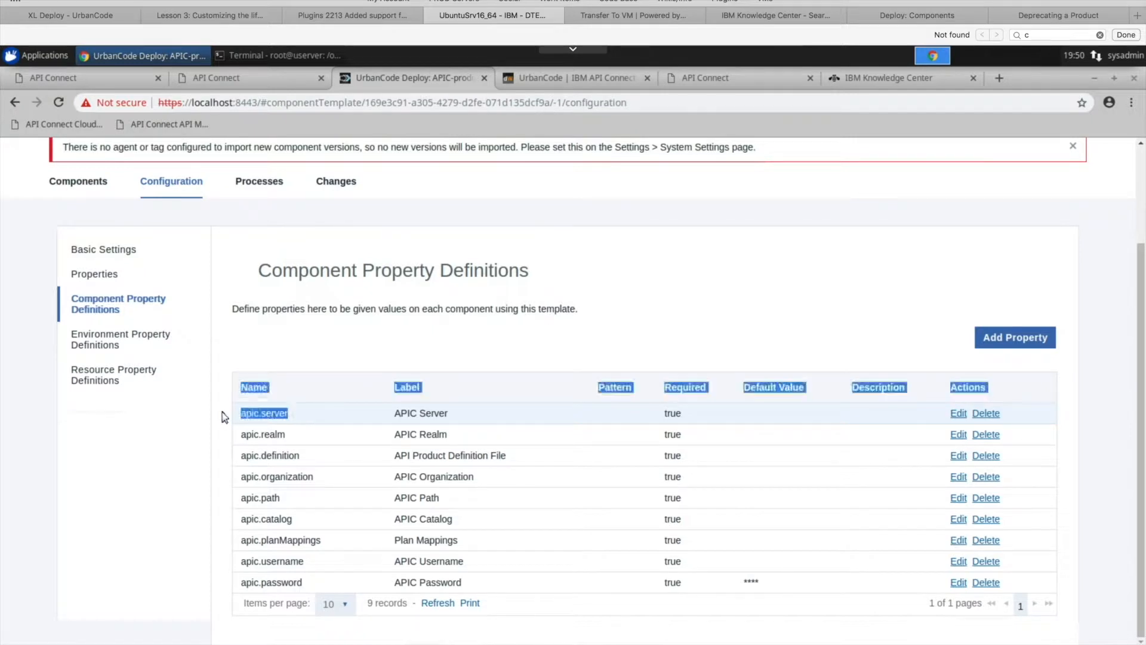
left_click(299, 415)
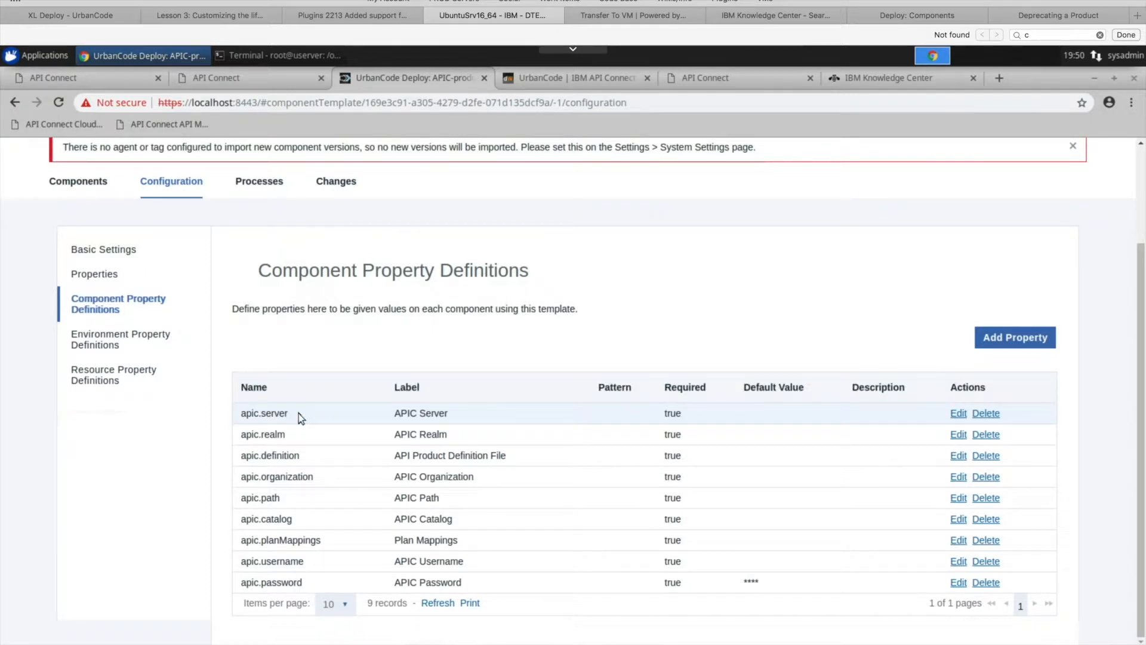
left_click_drag(302, 440, 240, 442)
left_click(303, 431)
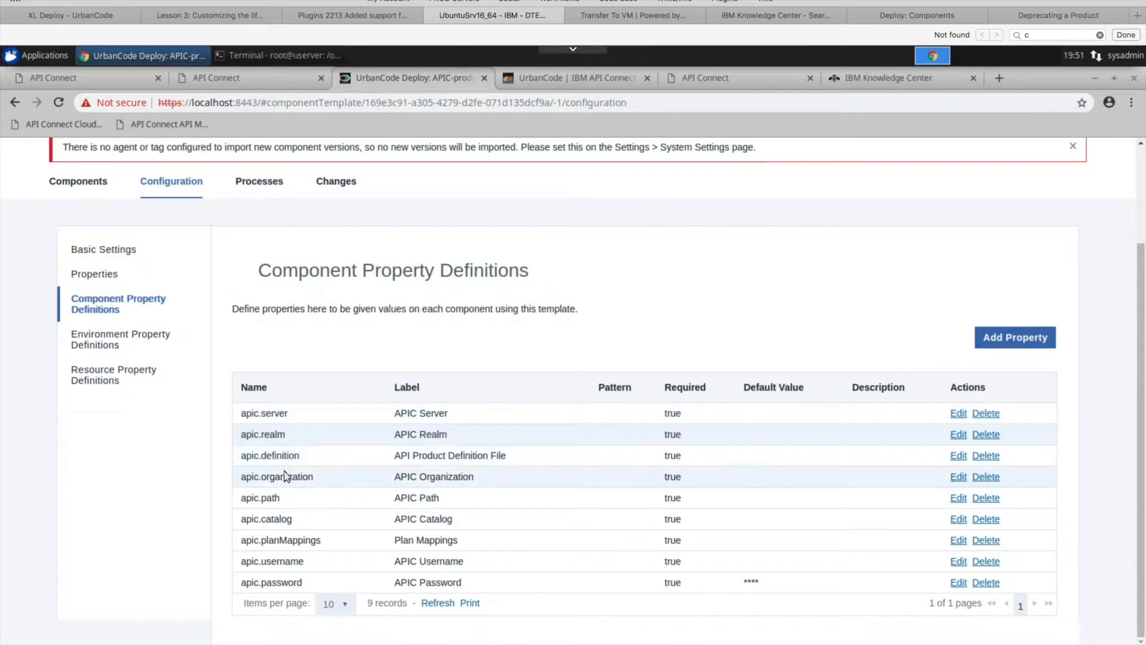
- Examine the apic.definition, apic.path, apic.catalog and apic.planMappings entries in the component property definitions
left_click_drag(342, 460, 238, 456)
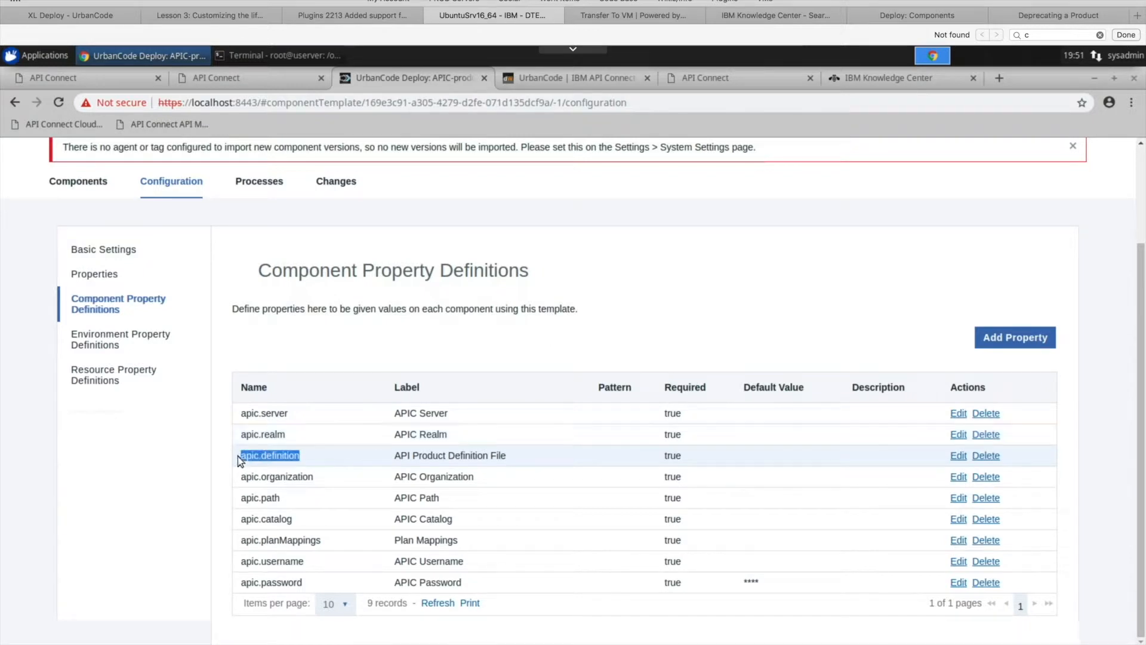
left_click(299, 455)
left_click_drag(317, 455, 232, 456)
left_click(337, 465)
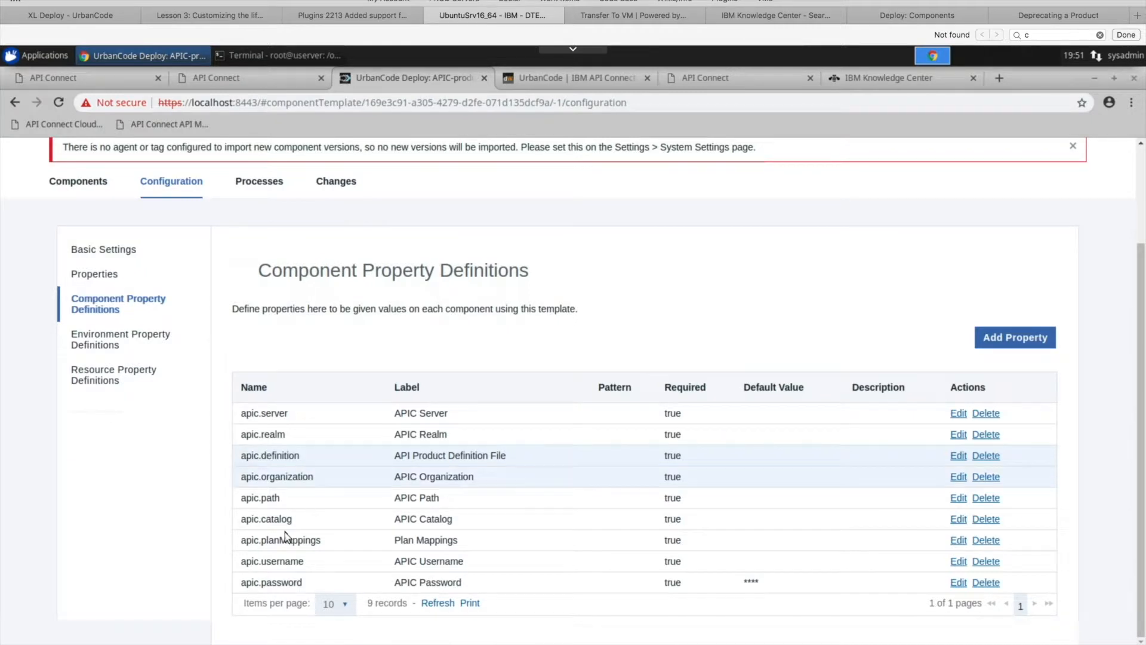
double_click(239, 505)
left_click(285, 502)
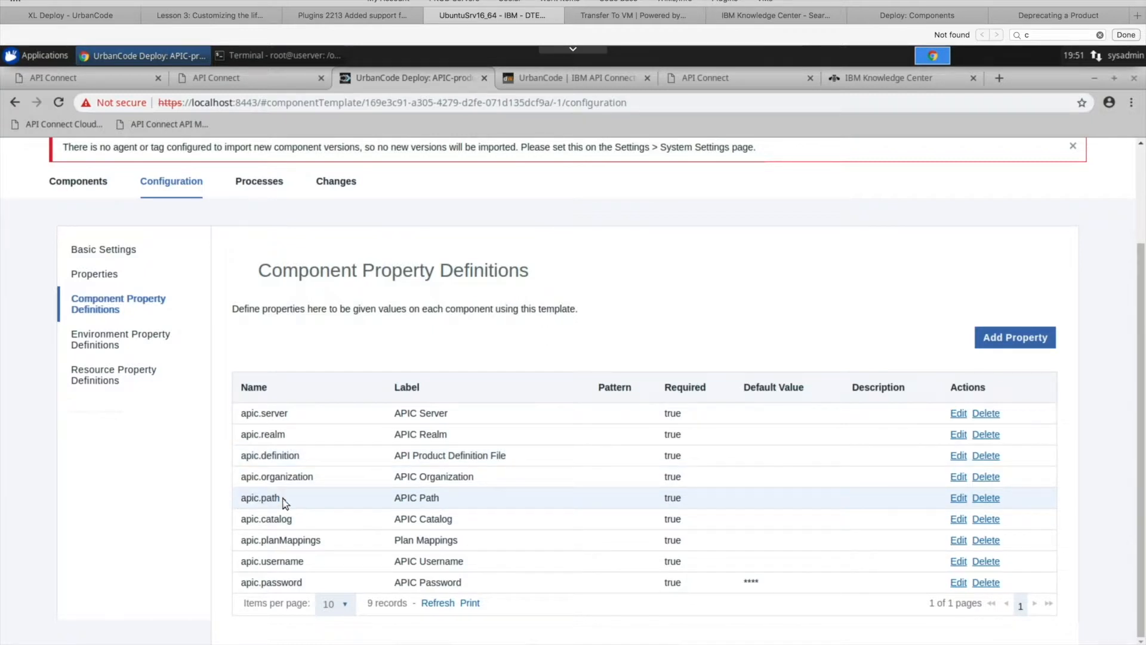
left_click_drag(234, 519, 232, 521)
left_click_drag(327, 542, 241, 543)
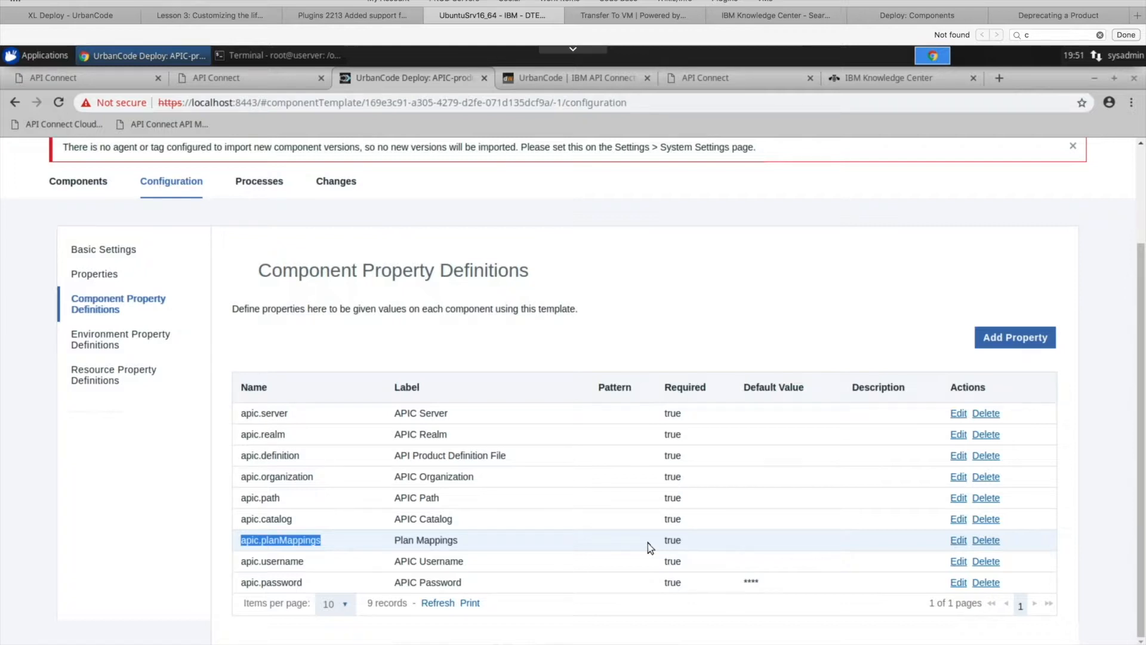
- Open the template's Publish Product Version process and review the properties of its Login step
left_click(262, 182)
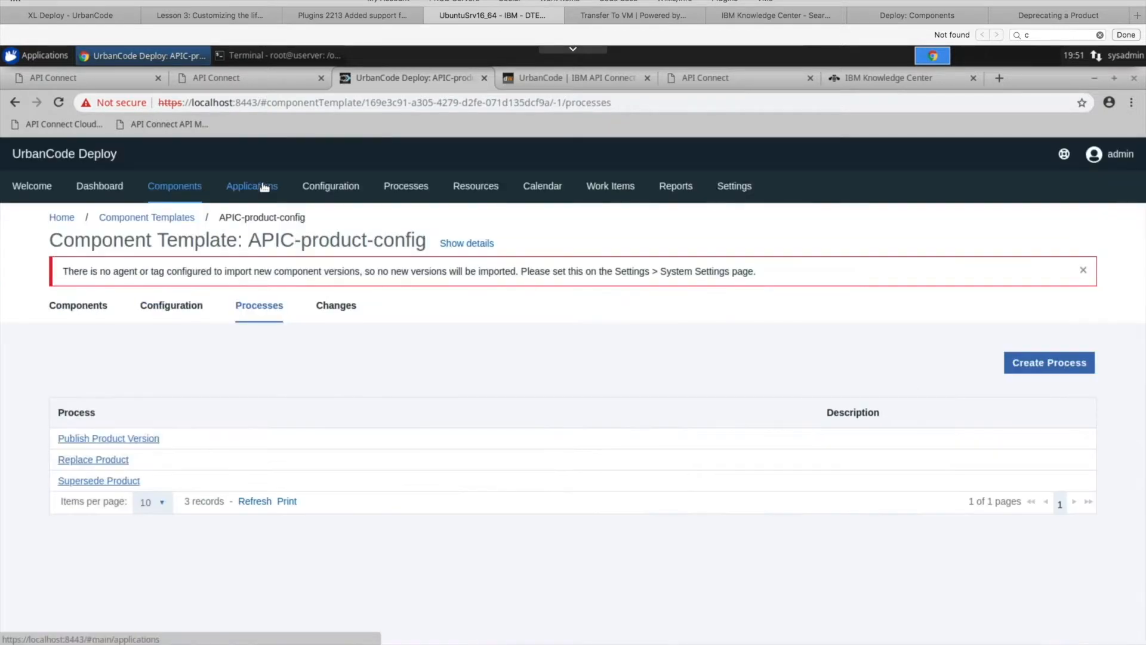
left_click(117, 439)
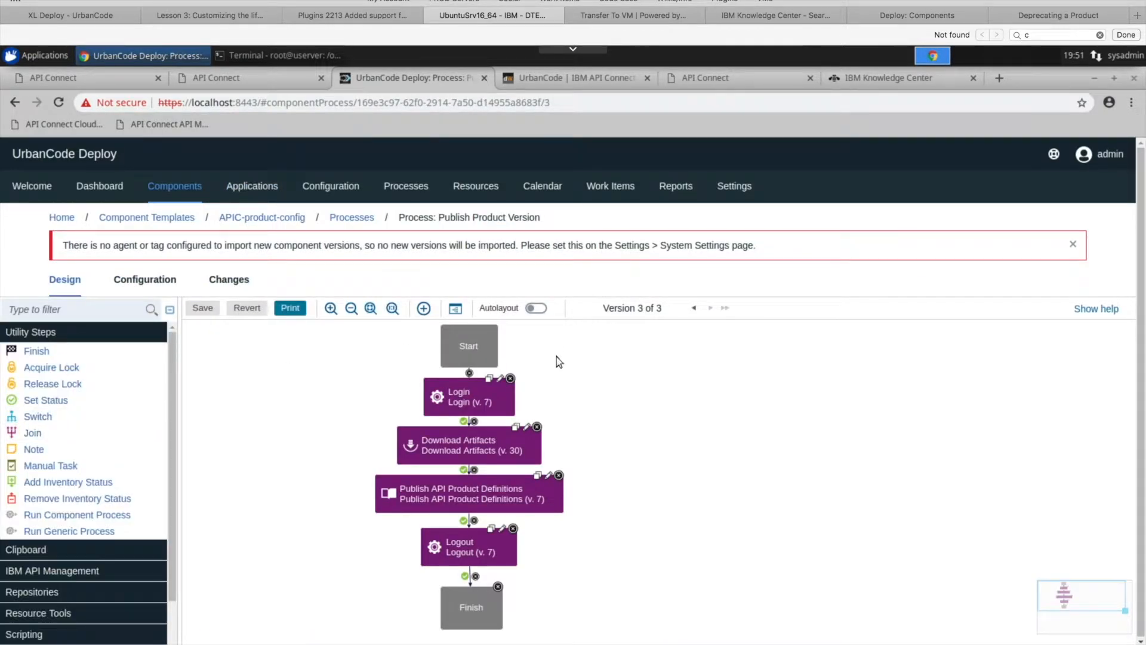
left_click(500, 378)
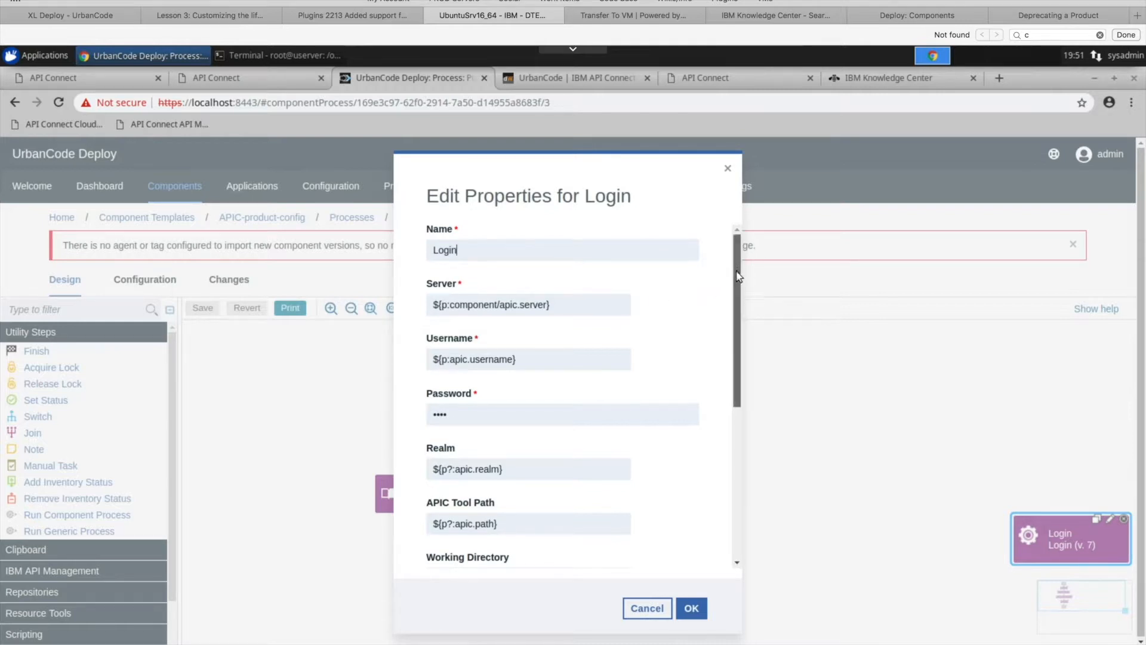
scroll(738, 286, "down", 1)
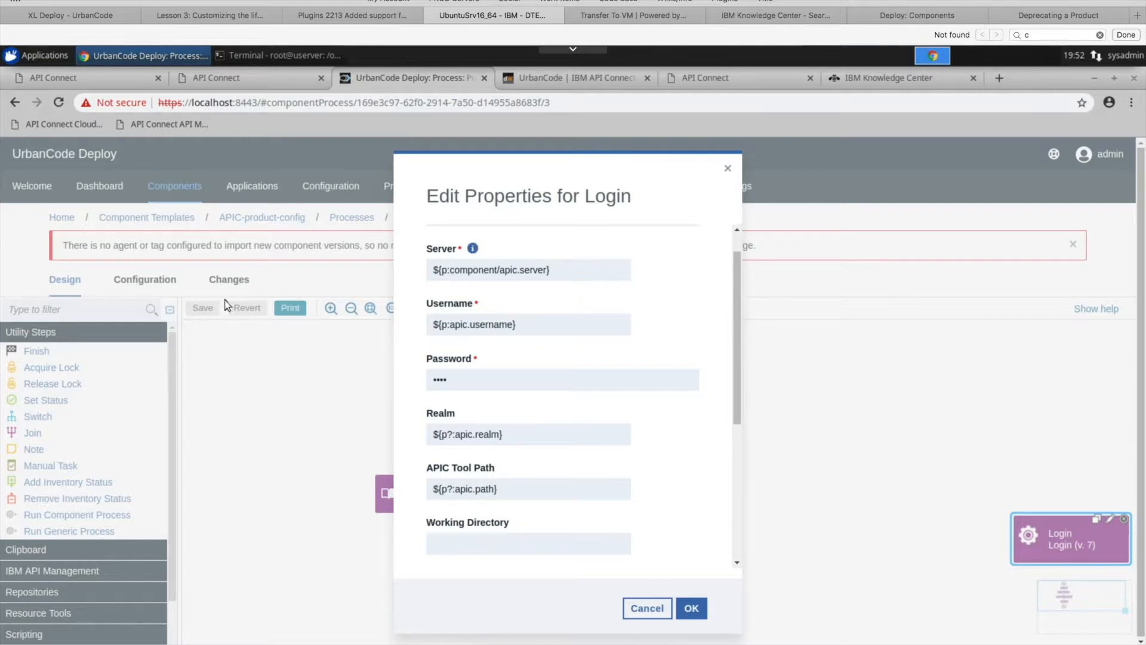
left_click(103, 78)
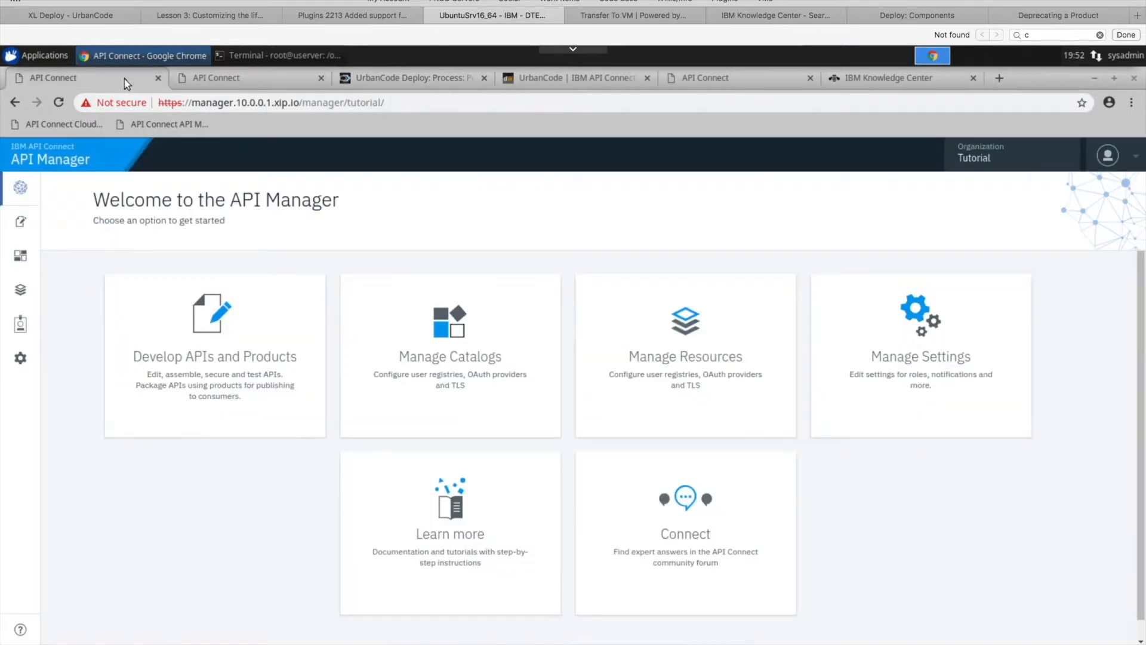
left_click(214, 81)
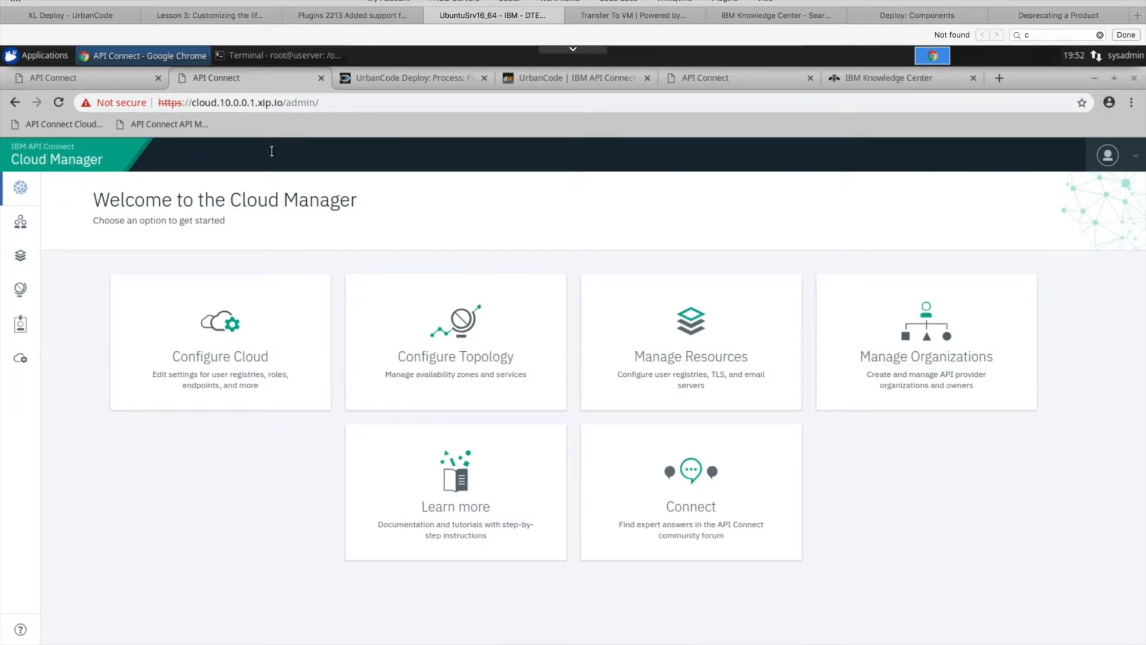
left_click(37, 360)
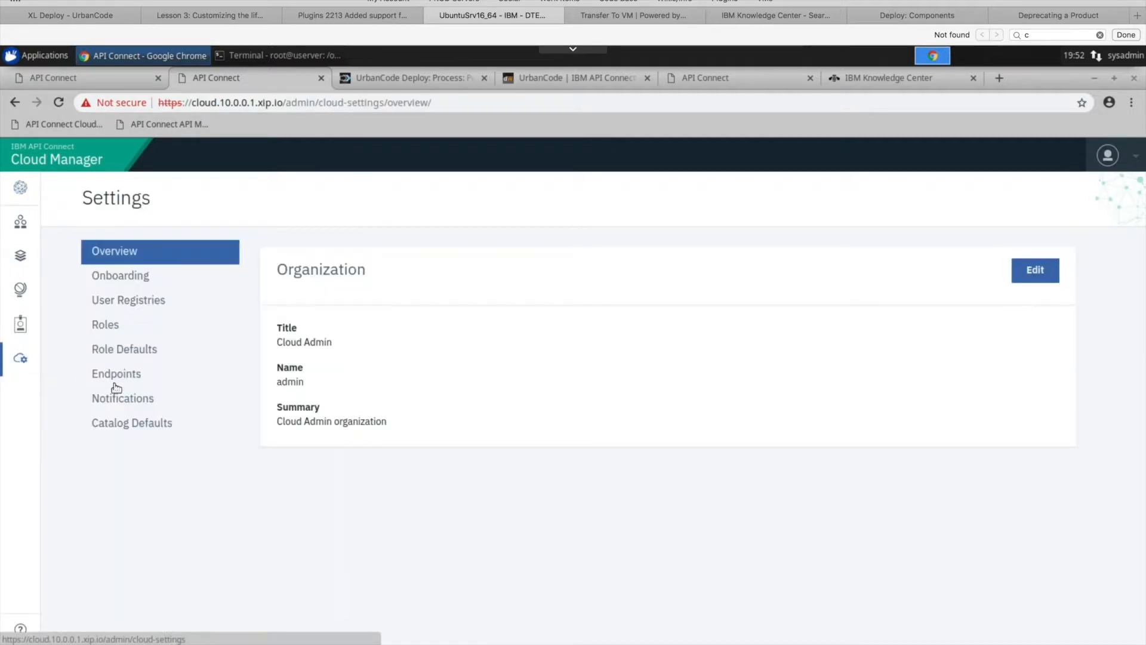
left_click(135, 380)
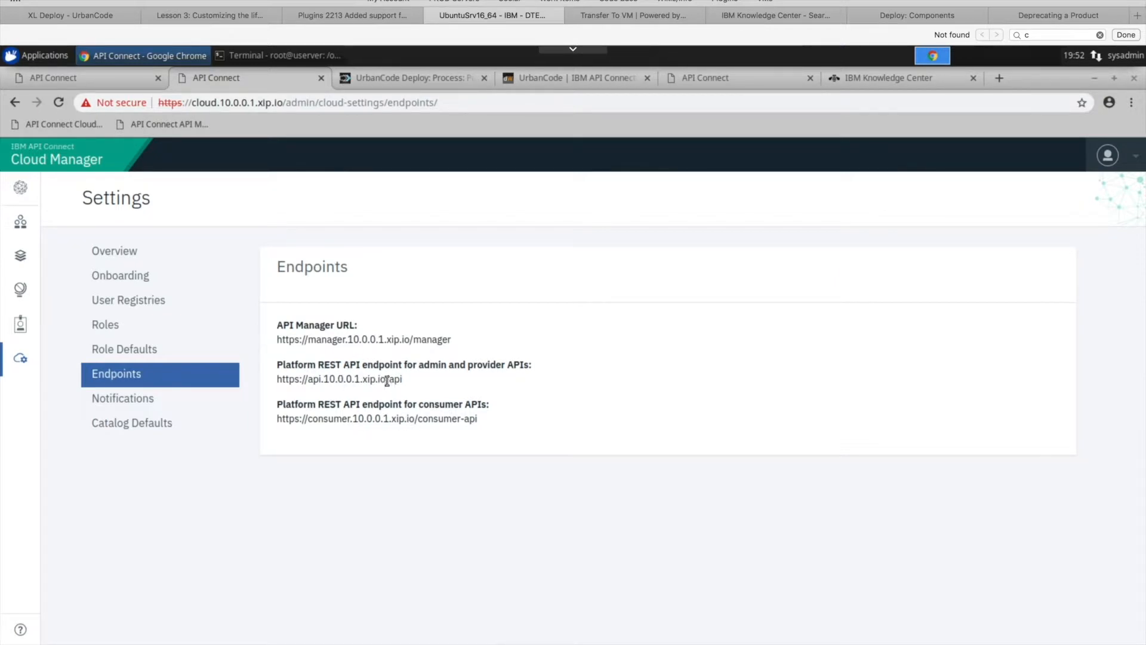
left_click_drag(386, 378, 274, 380)
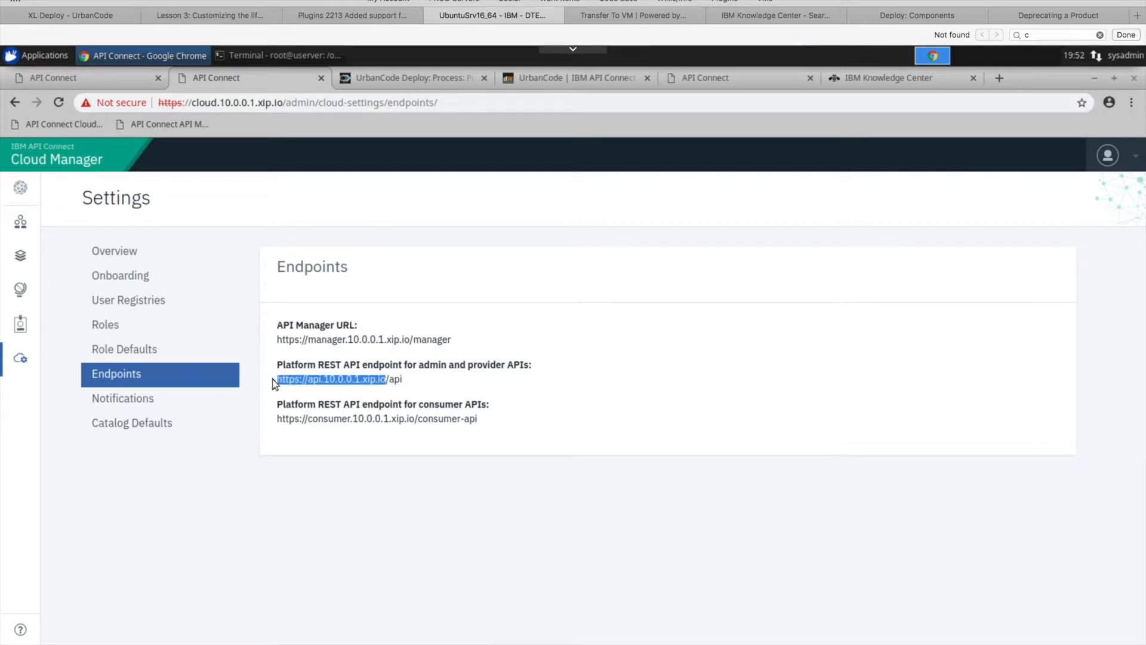
right_click(335, 382)
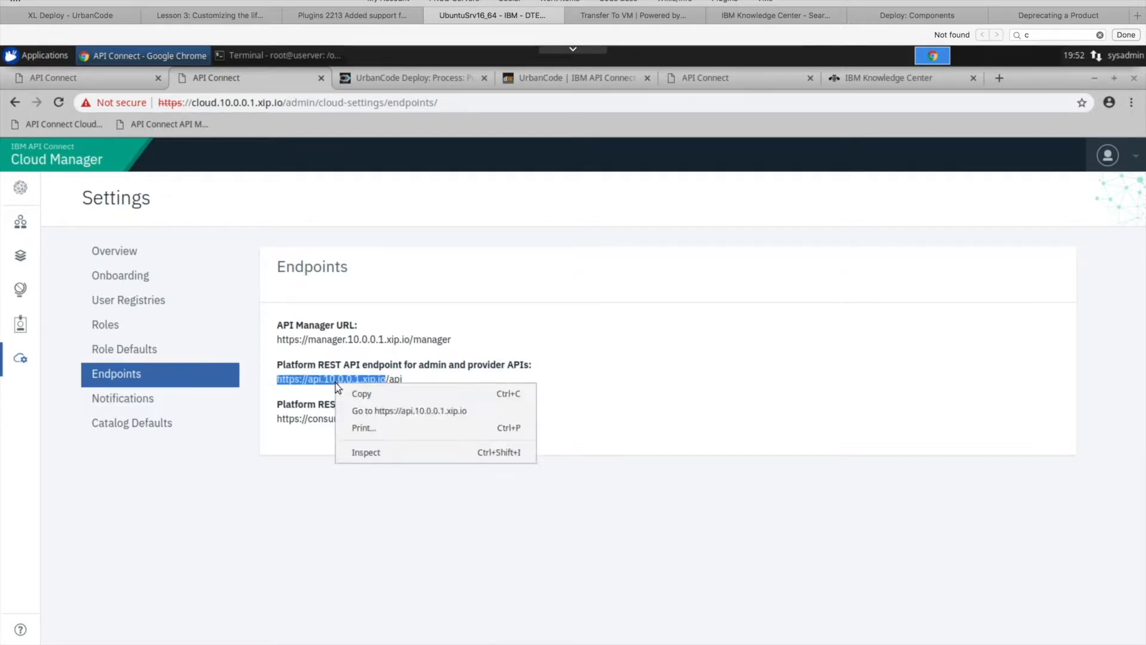
left_click(383, 395)
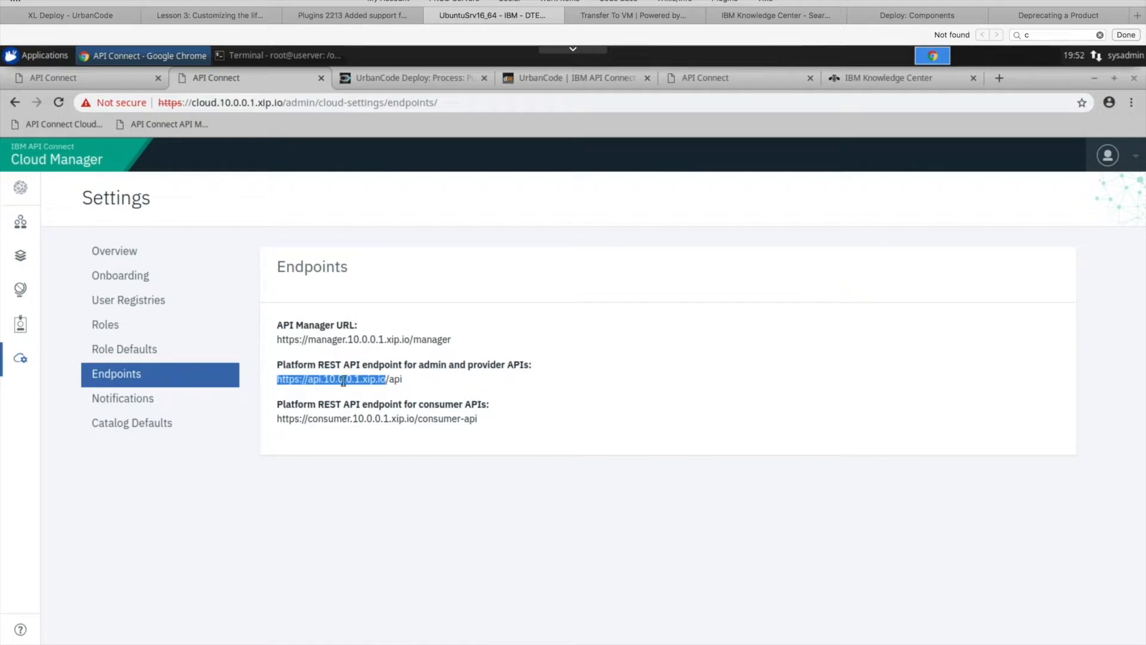
- Return to UrbanCode Deploy and read the field help for Realm and APIC Tool Path in the Login step's properties
left_click(429, 83)
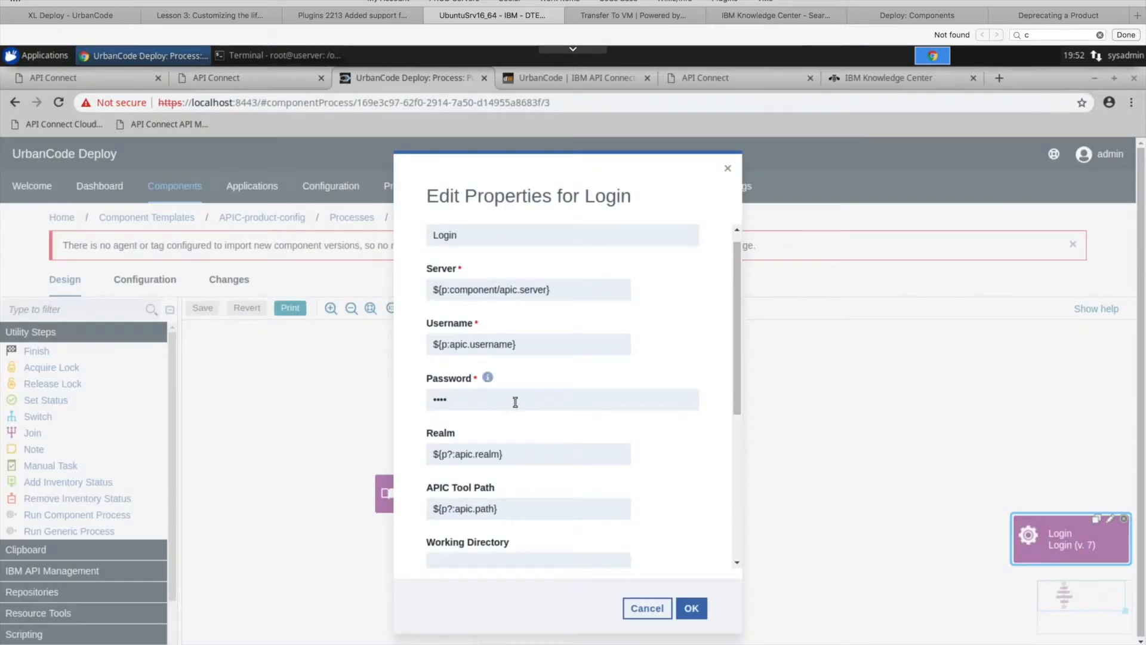
scroll(538, 388, "down", 1)
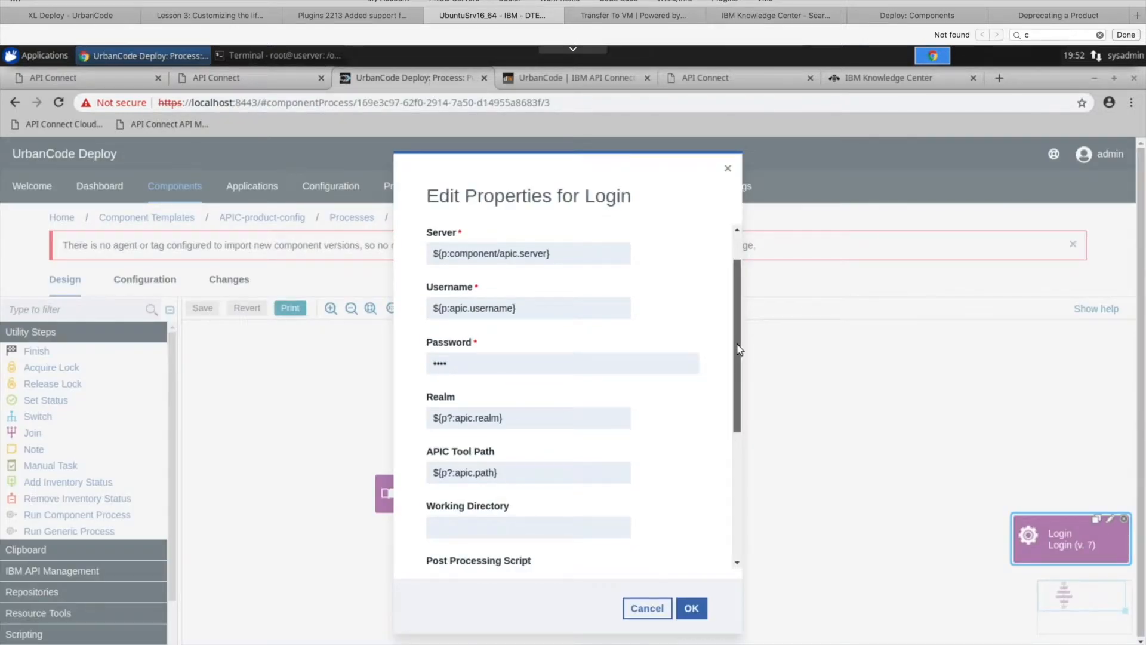
scroll(739, 353, "down", 1)
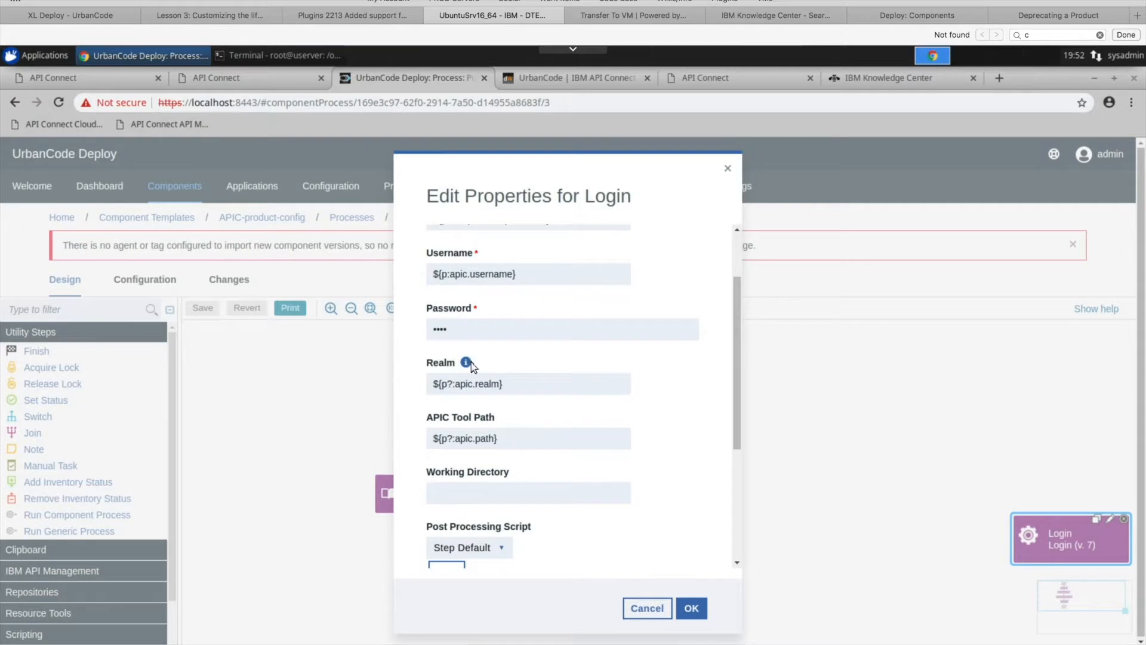
mouse_move(468, 358)
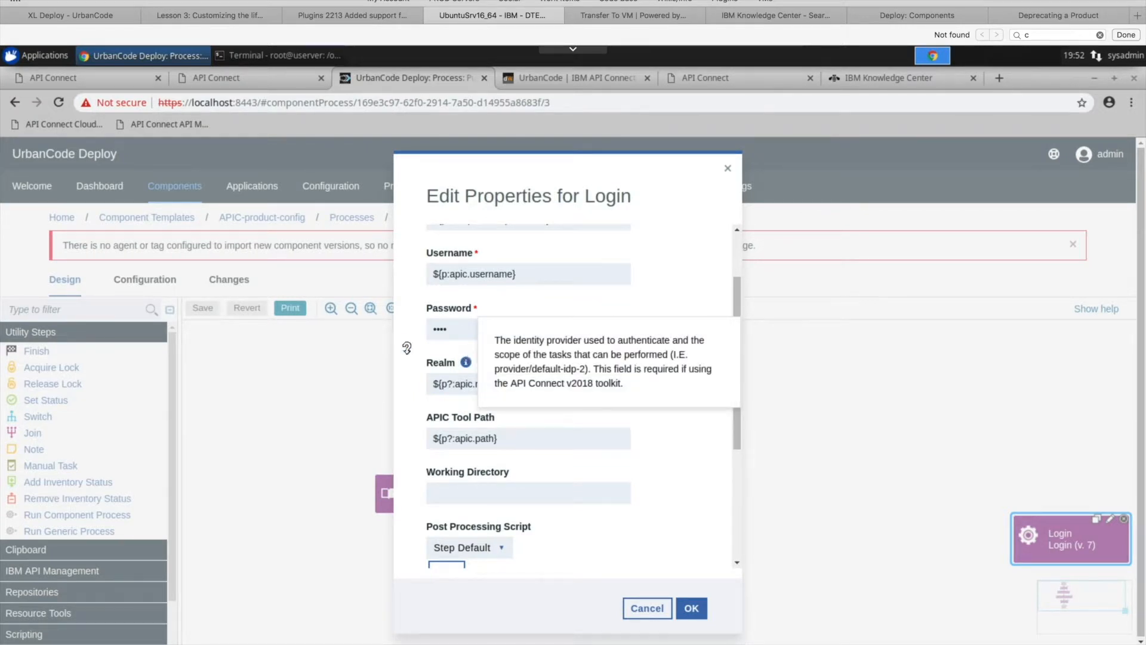
mouse_move(505, 412)
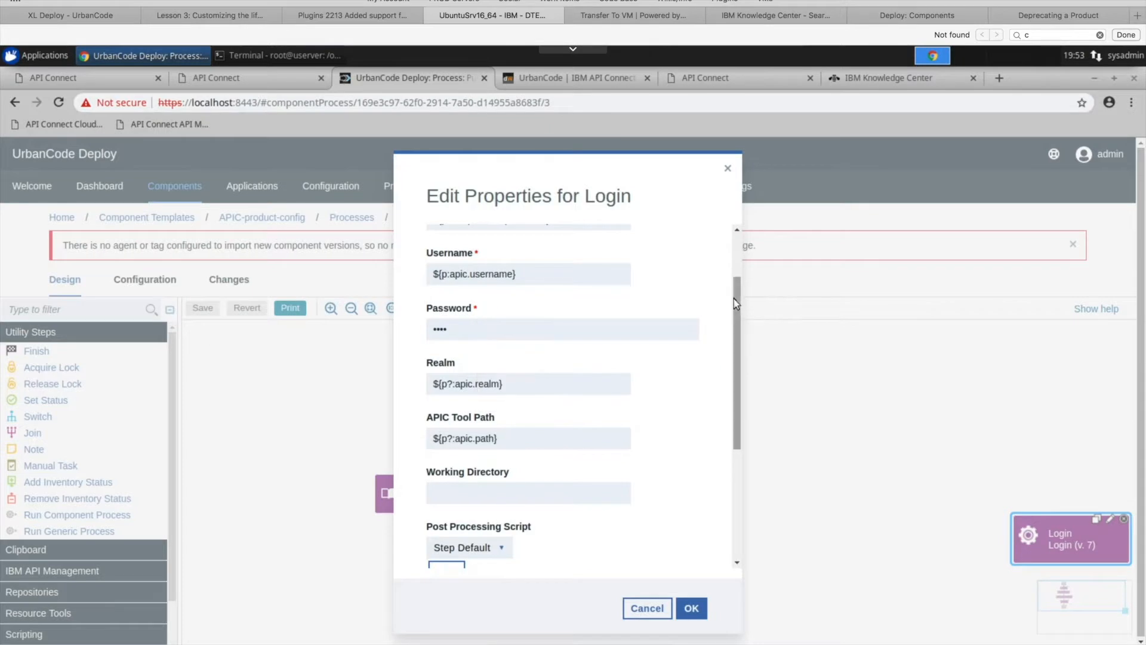
- Review the Login step's server, APIC Tool Path and remaining properties, and close them without saving
left_click_drag(736, 298, 745, 241)
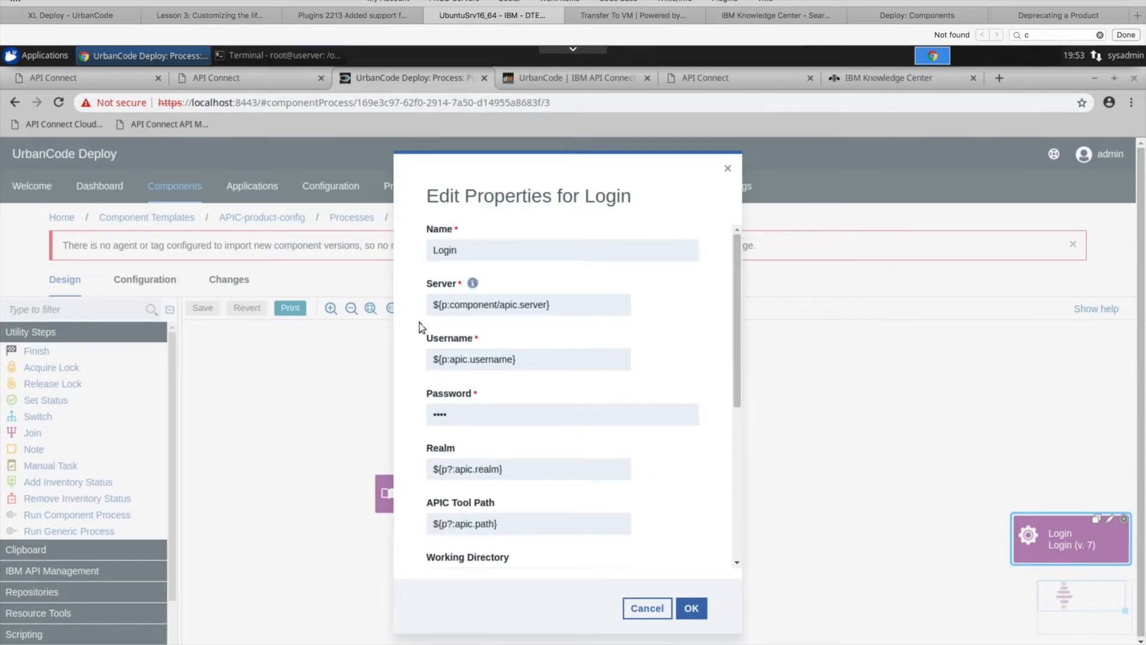
left_click_drag(742, 258, 739, 313)
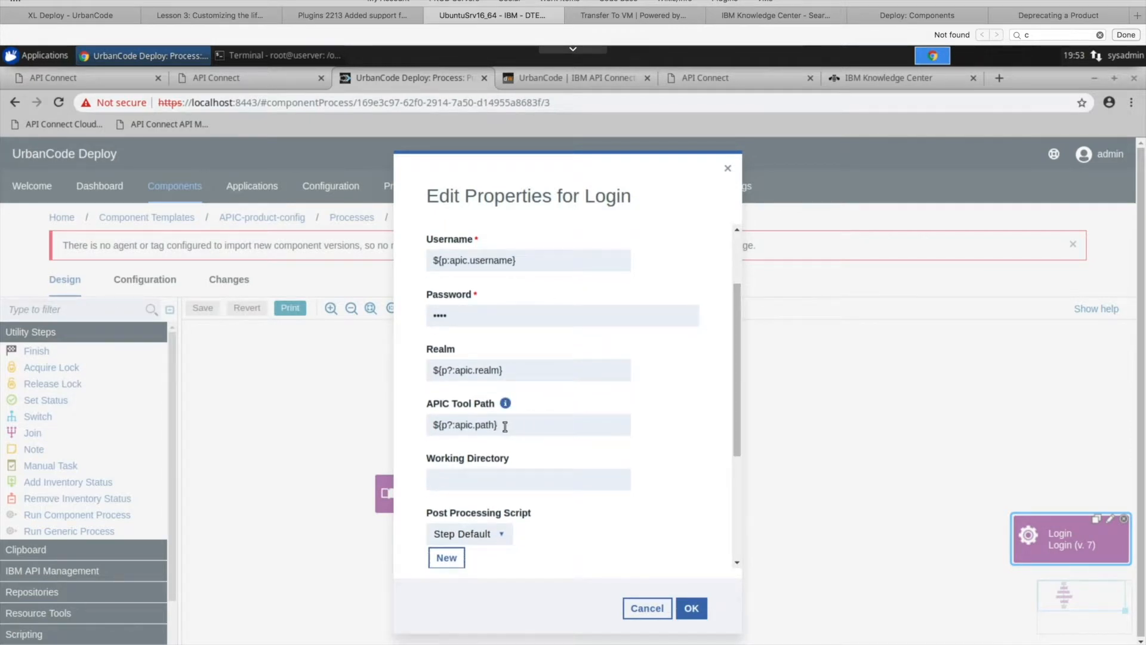
left_click_drag(507, 426, 428, 425)
key("shift+Right")
double_click(488, 426)
left_click(488, 425)
left_click_drag(497, 425, 421, 425)
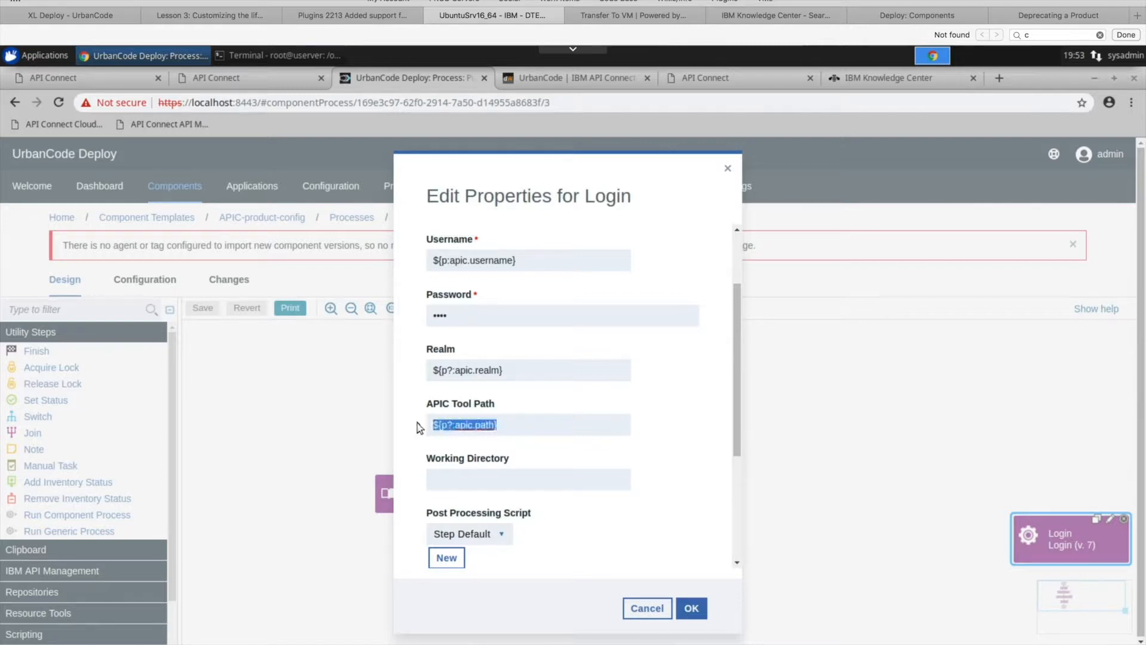
left_click(511, 426)
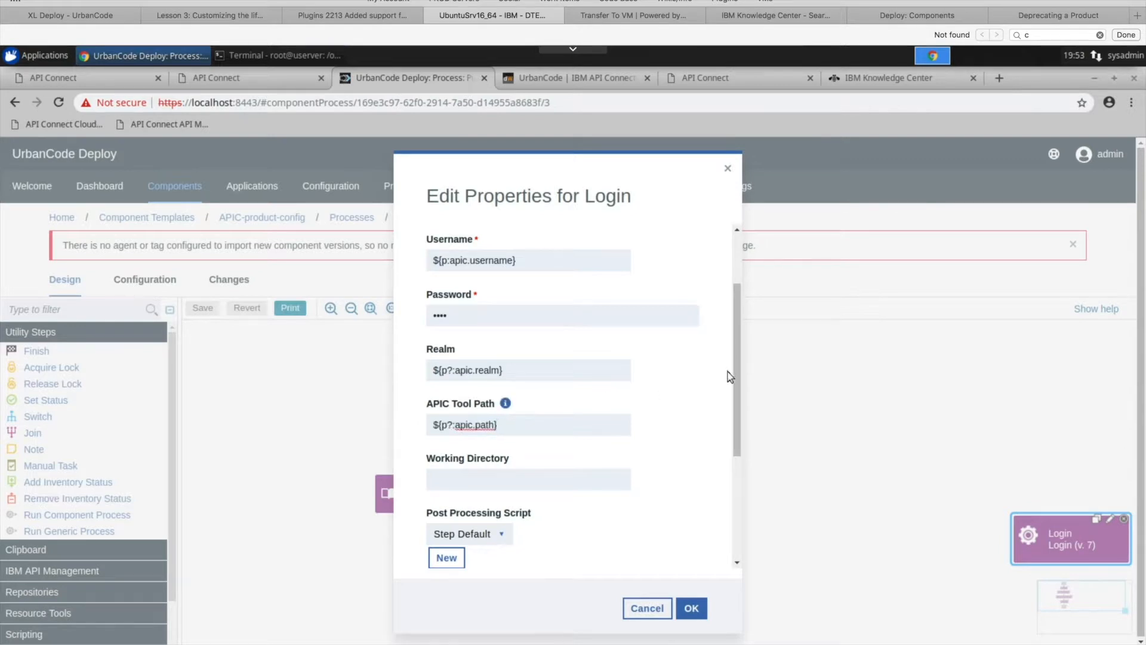
scroll(739, 376, "down", 1)
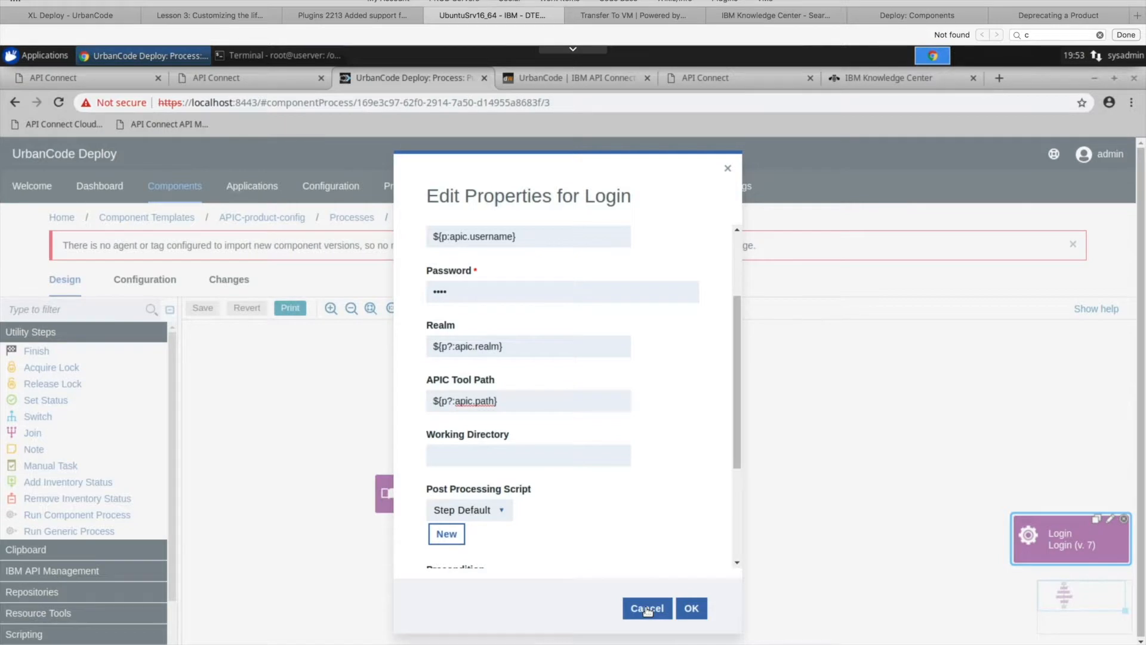
left_click_drag(736, 441, 735, 491)
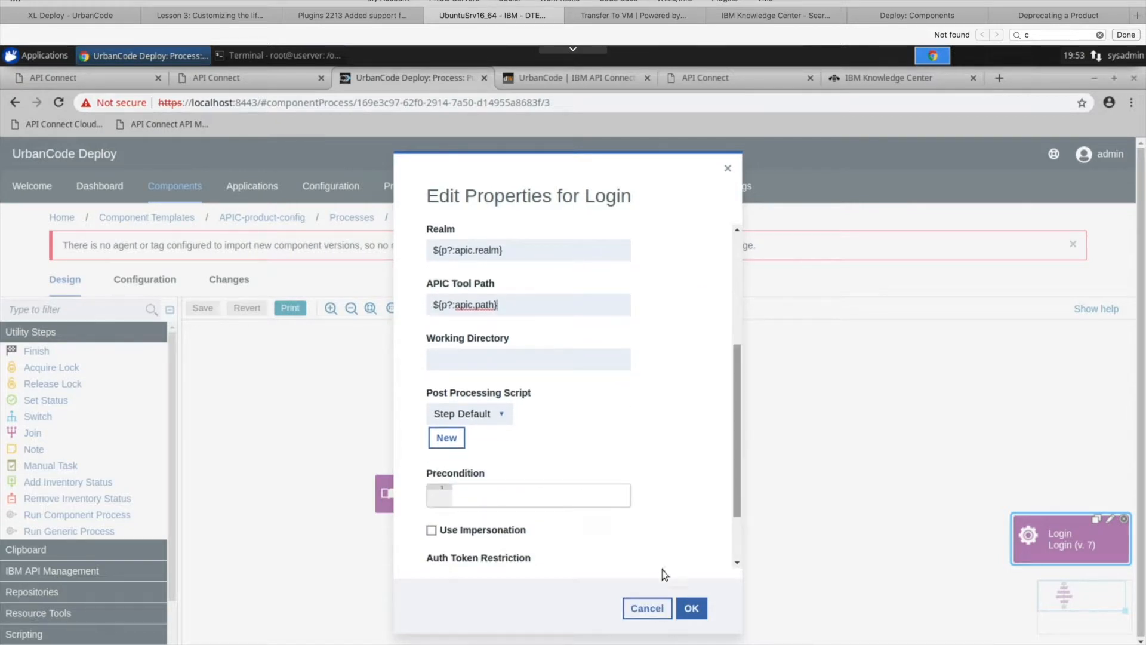
left_click(649, 608)
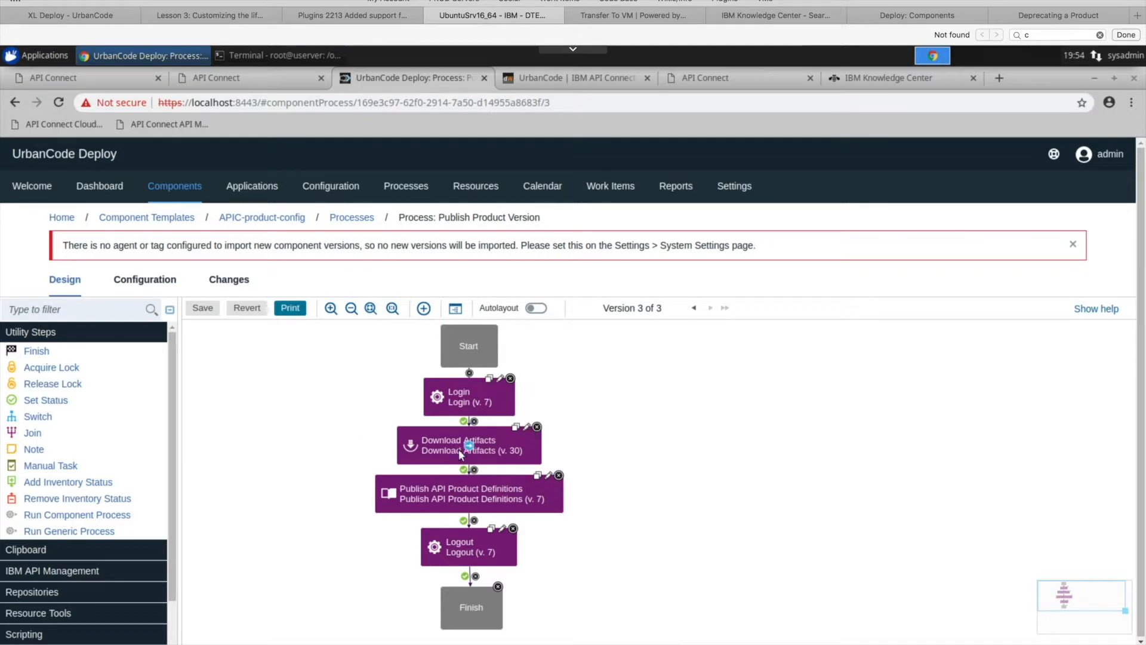
- Review the properties of the Download Artifacts step and those of the Publish API Product Definitions step, focusing on its API Product Definitions value
left_click(528, 429)
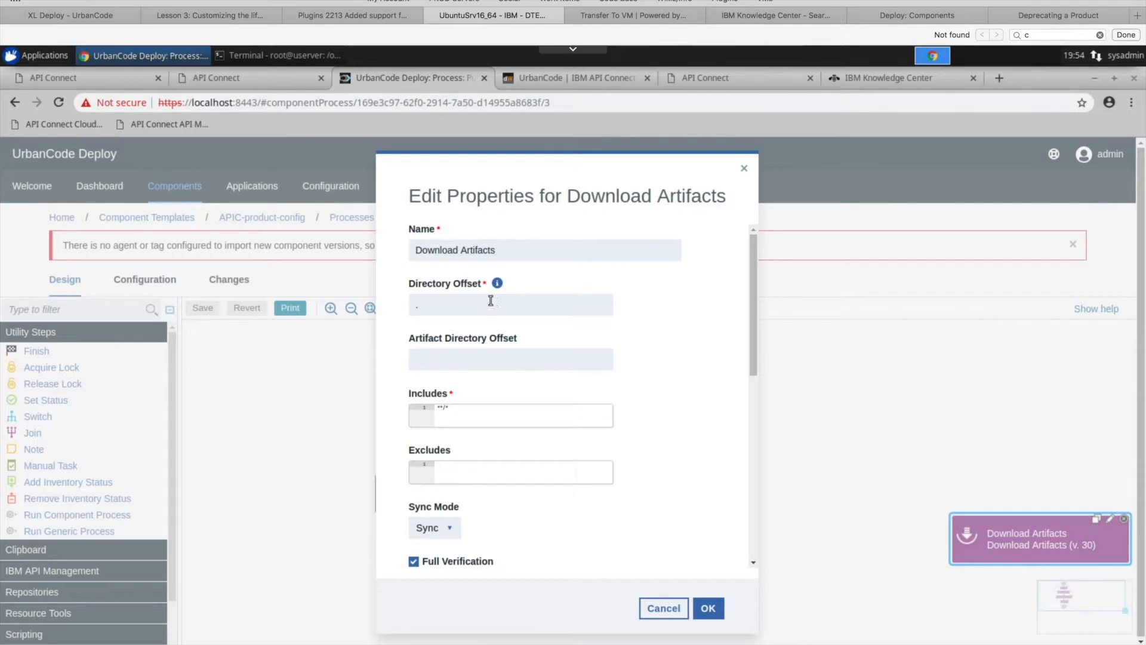
left_click(661, 616)
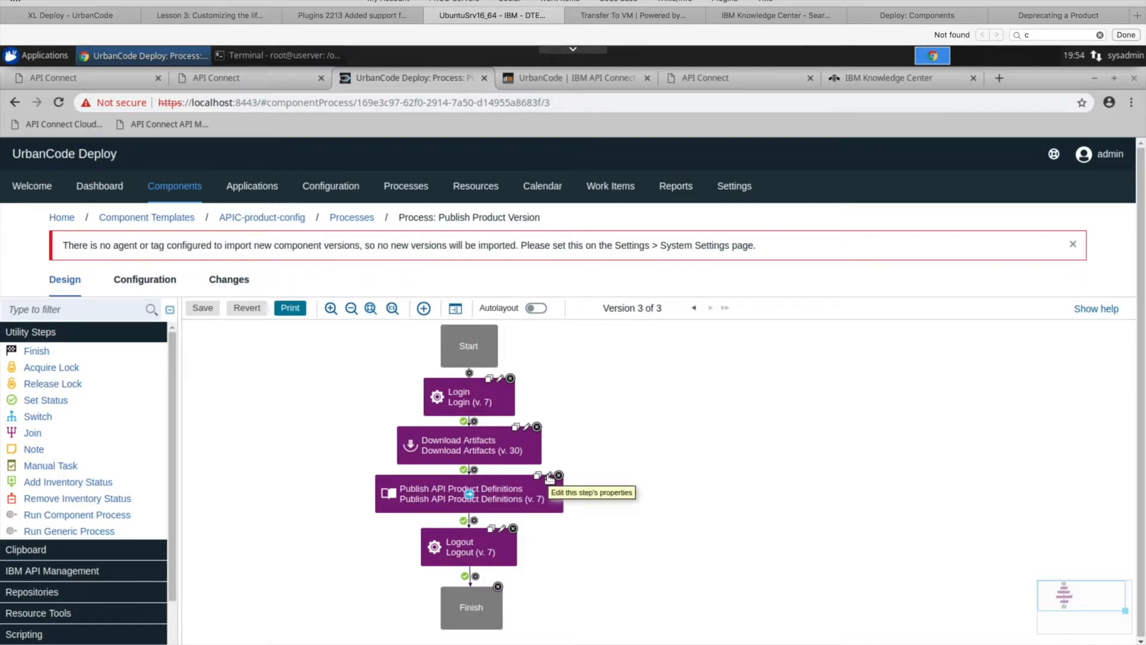
left_click(550, 478)
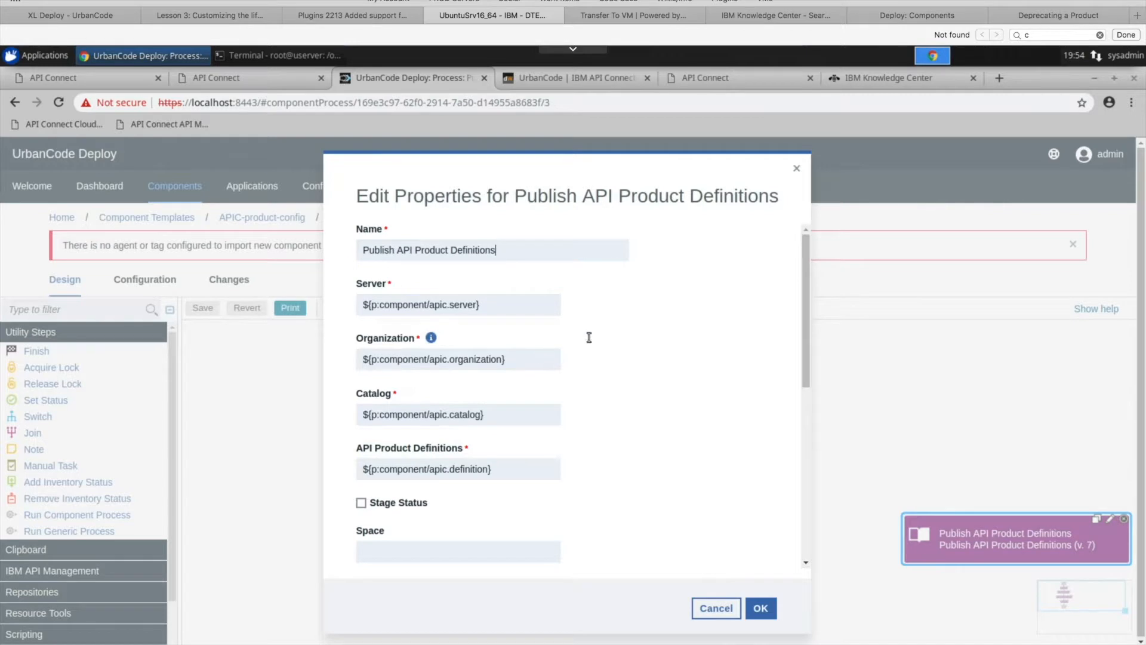
left_click_drag(806, 267, 806, 327)
triple_click(506, 357)
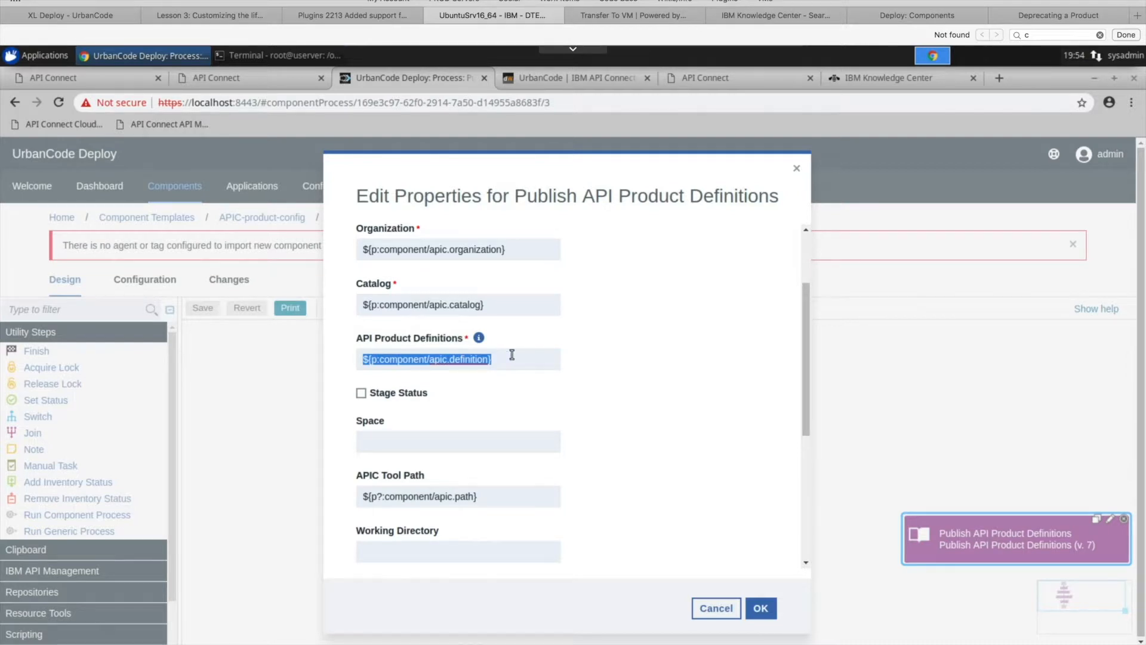
left_click(512, 356)
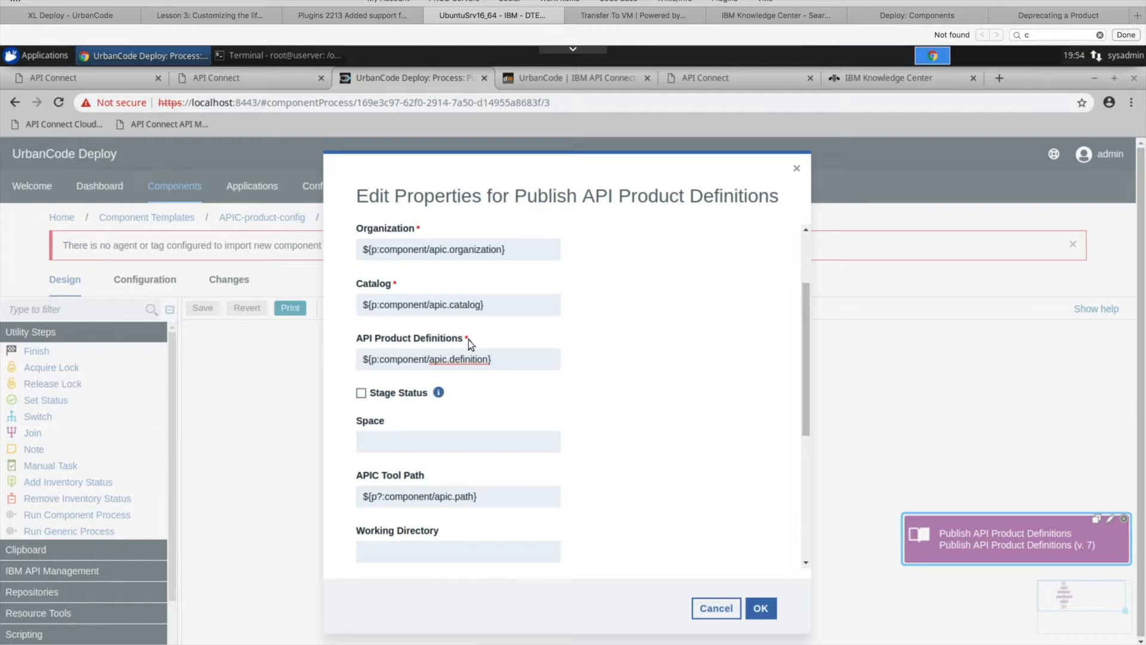
left_click_drag(806, 328, 806, 248)
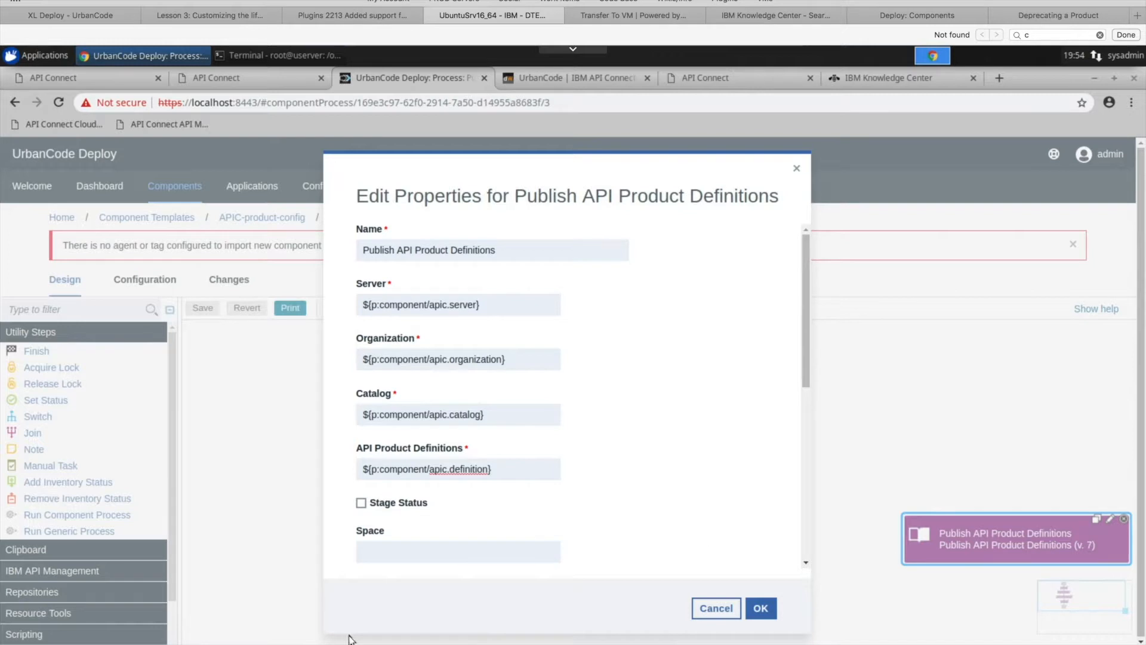
scroll(515, 398, "down", 2)
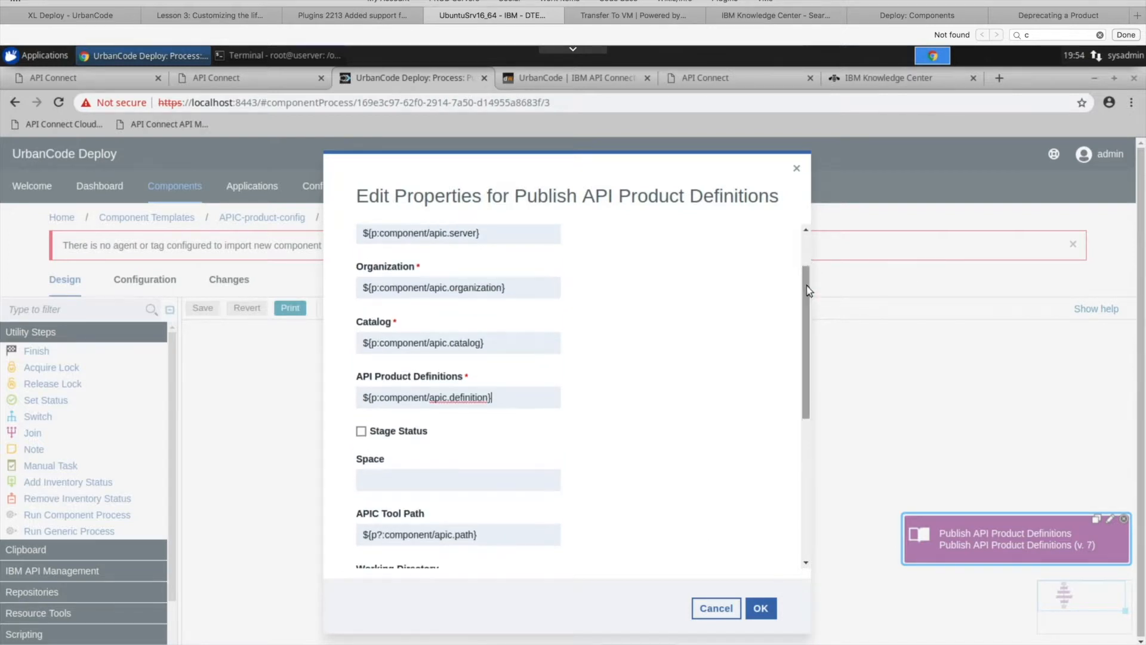
left_click(514, 398)
left_click_drag(514, 399, 359, 397)
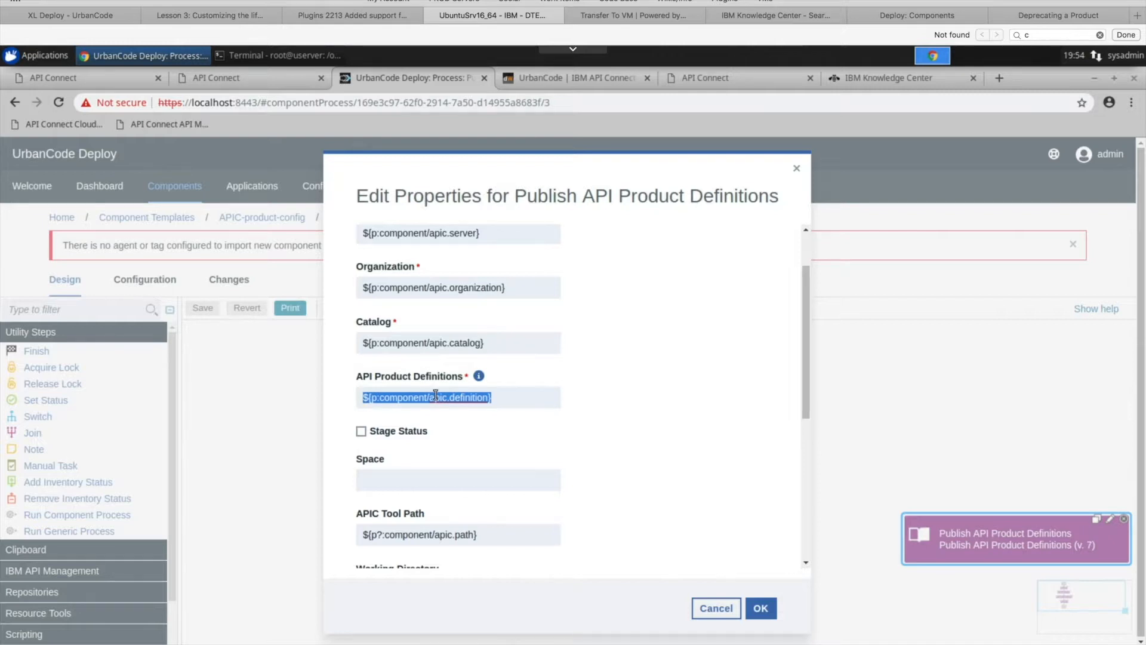
- Switch to the terminal and list the files in /opt/findbranch/1.0.0
left_click(278, 54)
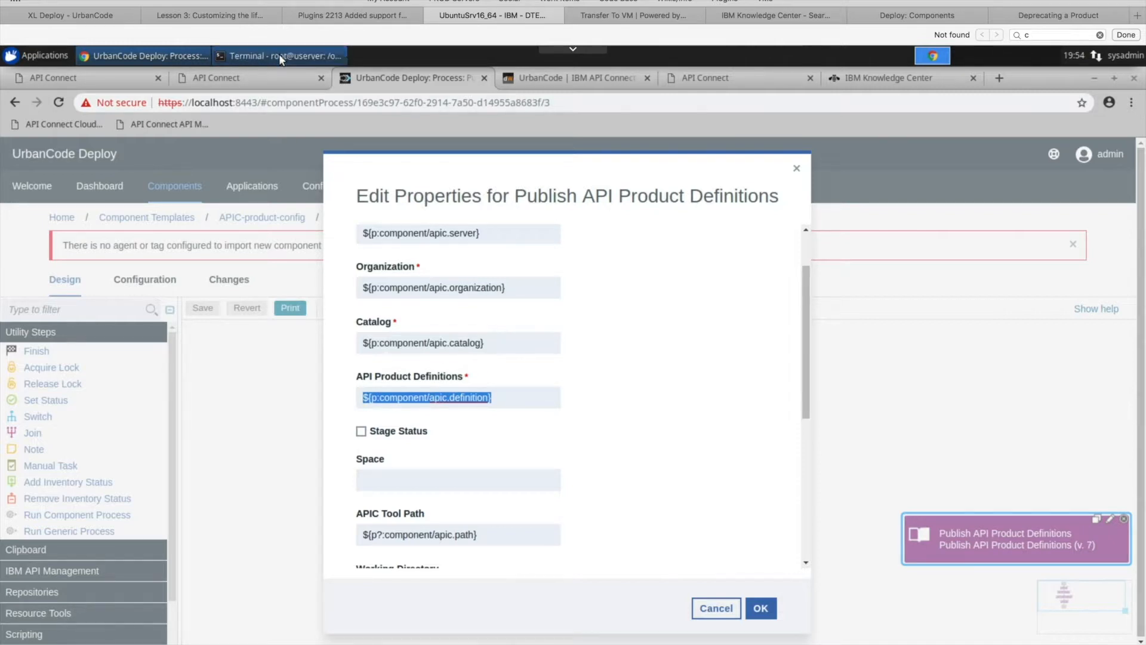
double_click(333, 368)
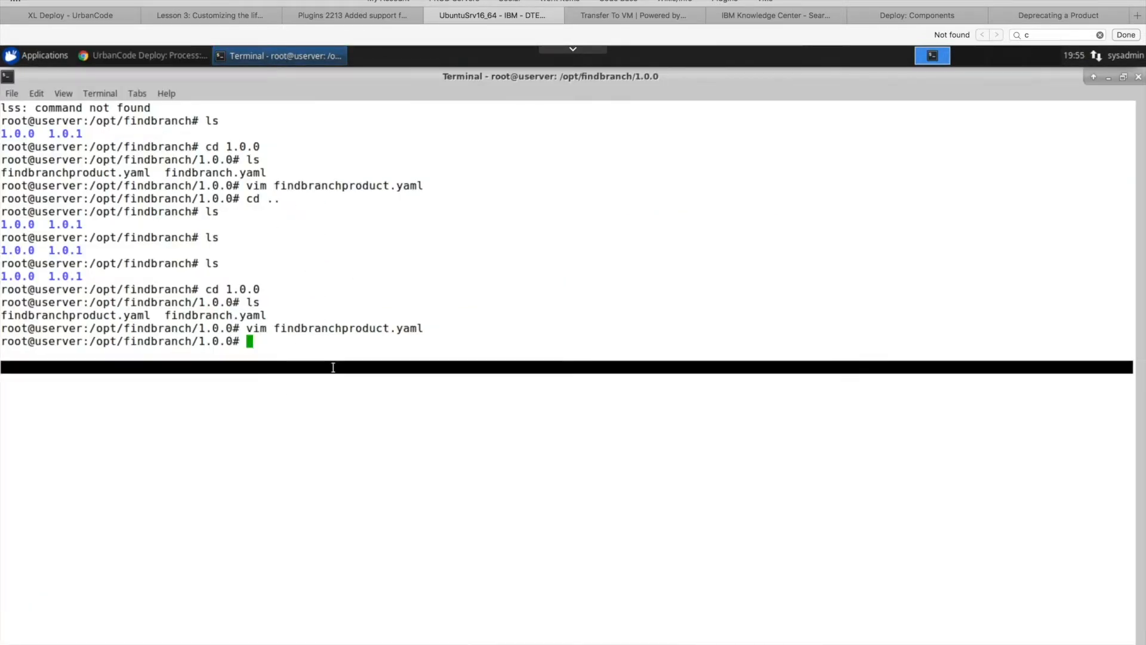
type("ls")
key("Return")
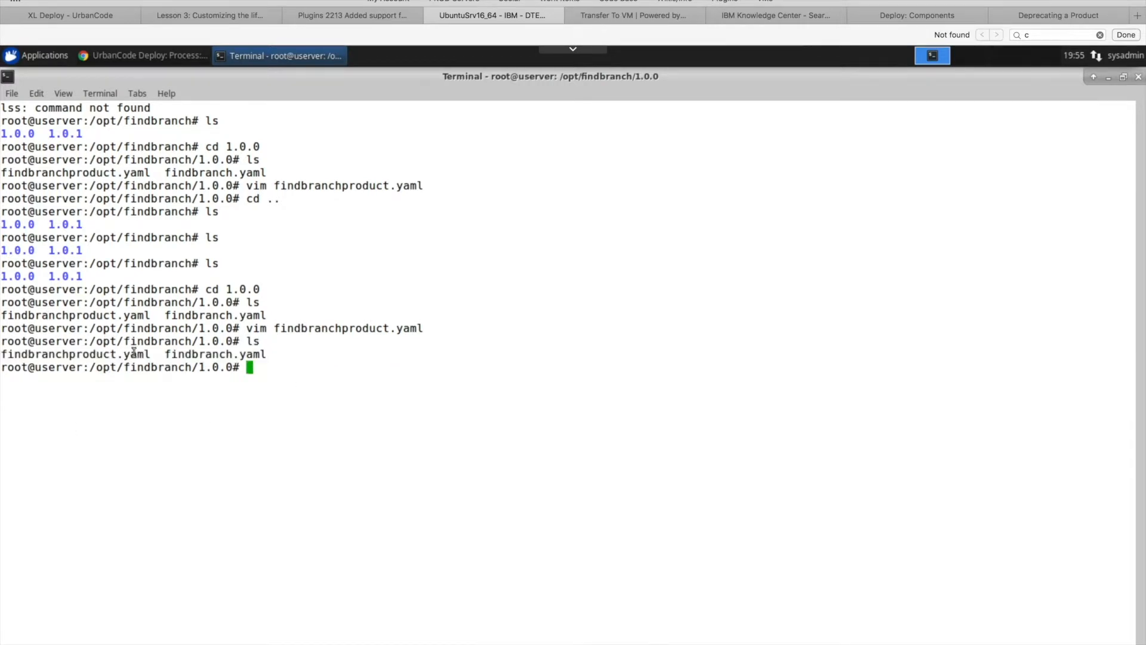
- Return to UrbanCode Deploy, close the Publish API Product Definitions properties without saving after reviewing the remaining fields, and open the Logout step's properties
left_click(143, 56)
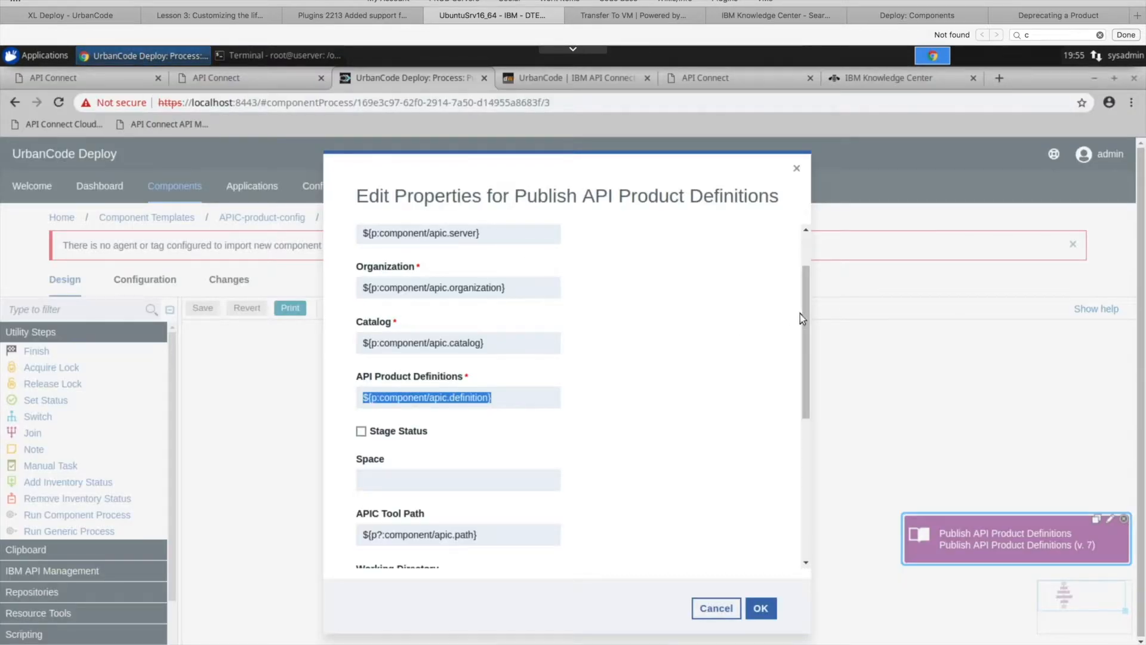
left_click_drag(805, 311, 804, 410)
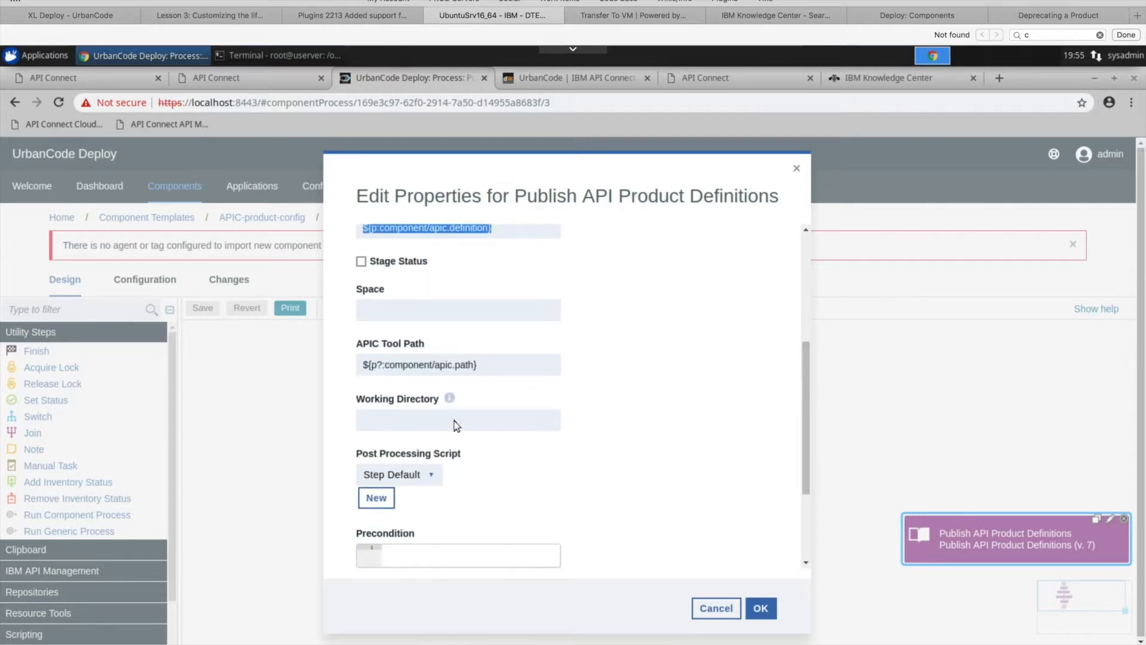
left_click(720, 609)
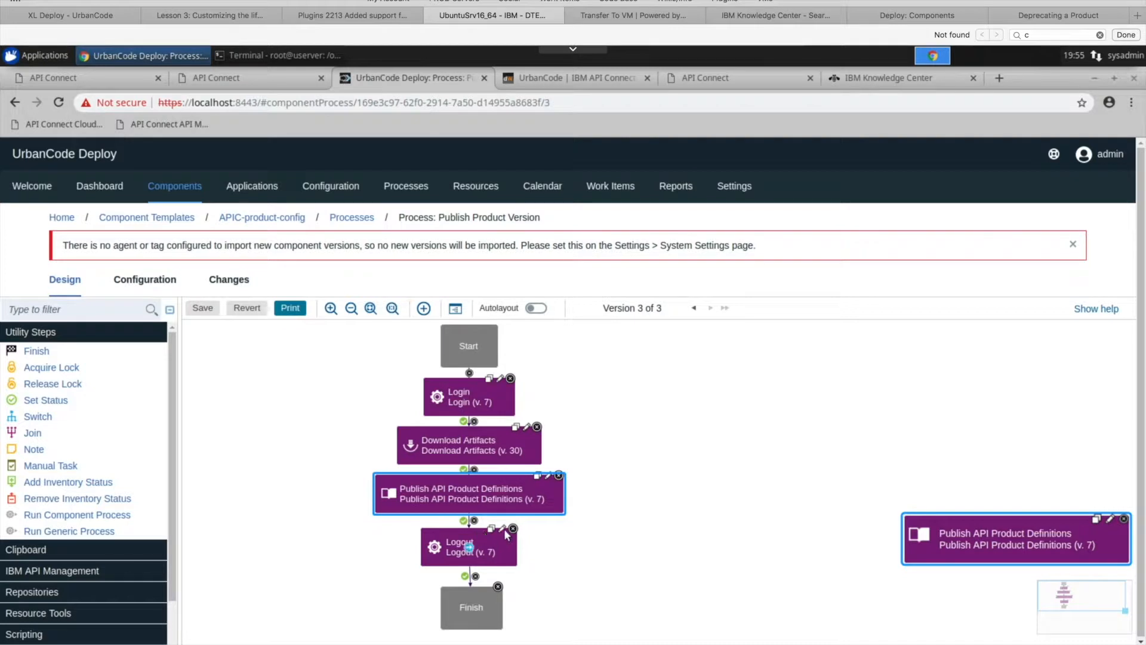
left_click(502, 528)
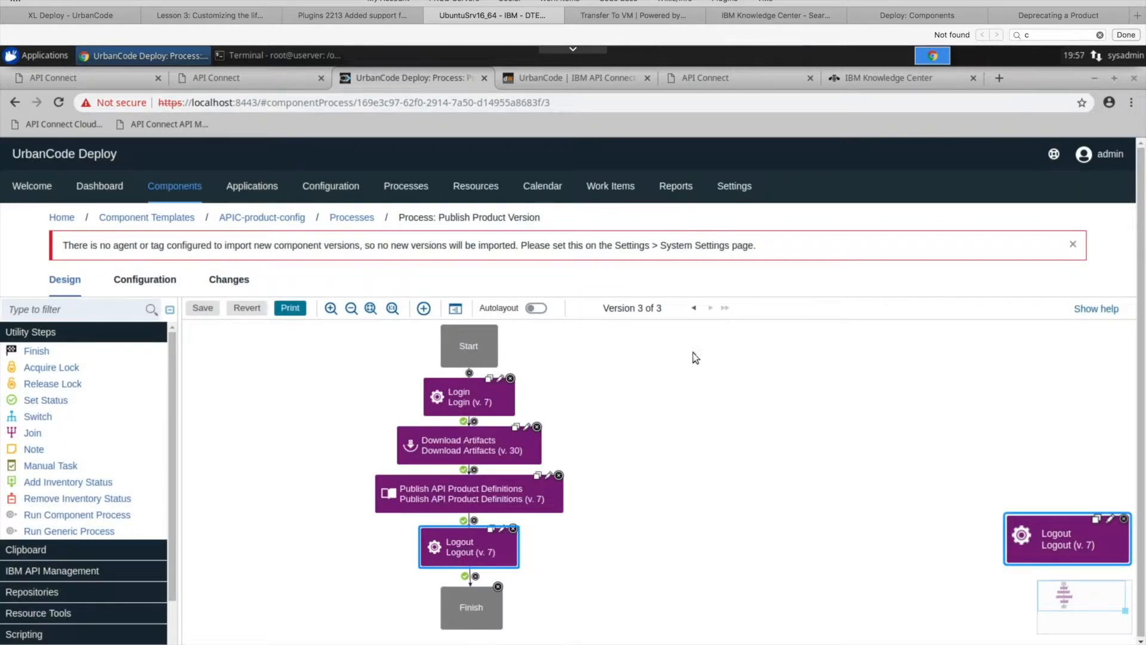
- Start a new component from the APIC-product-config template to review the fields it requires, and close the form without creating the component
left_click(175, 192)
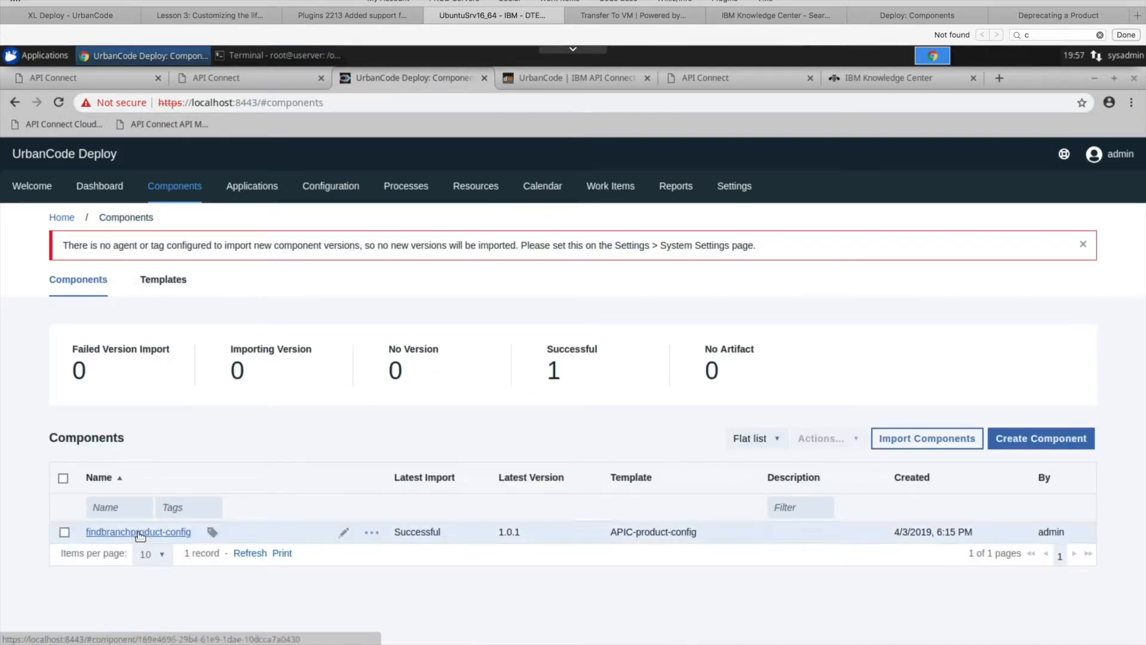
left_click(1038, 439)
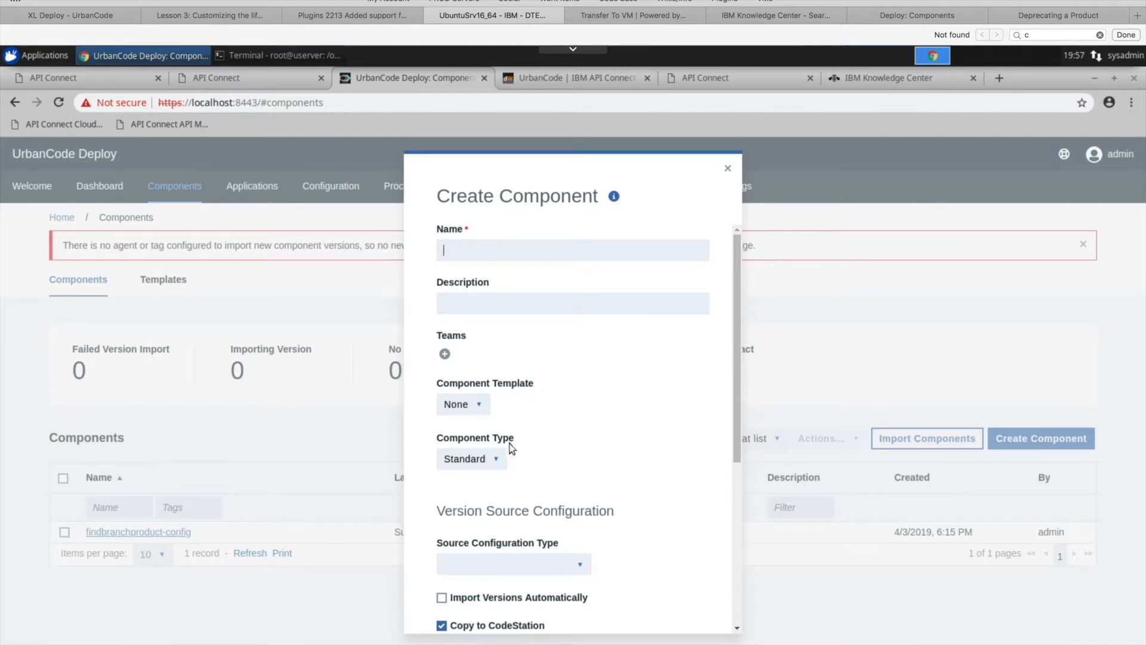
left_click(483, 405)
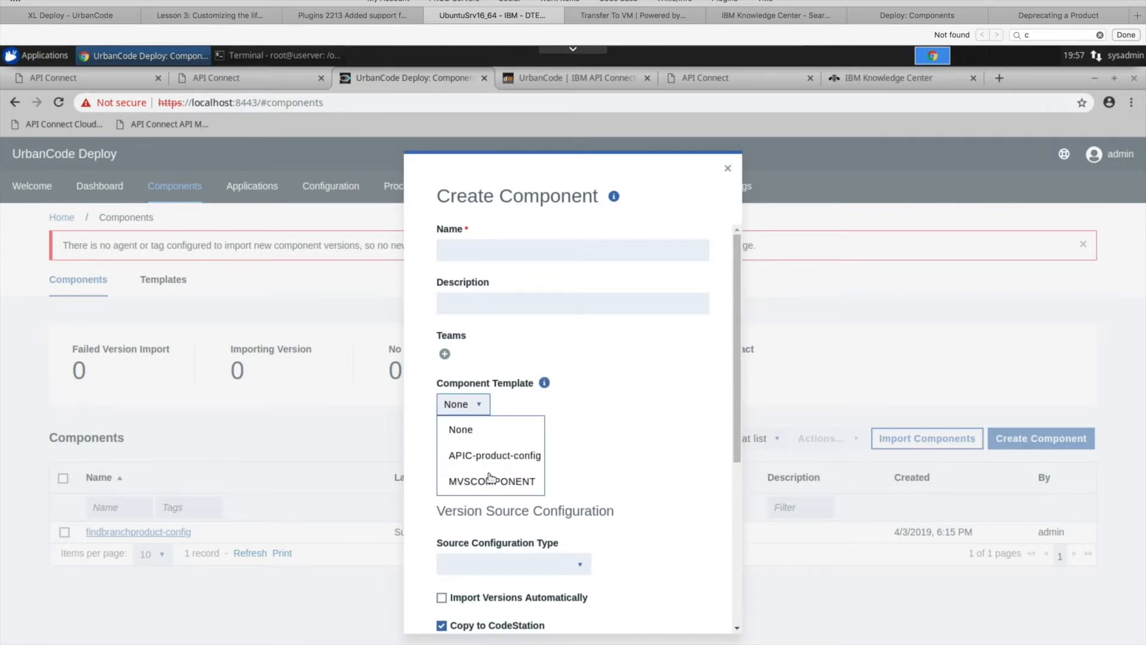
left_click(506, 465)
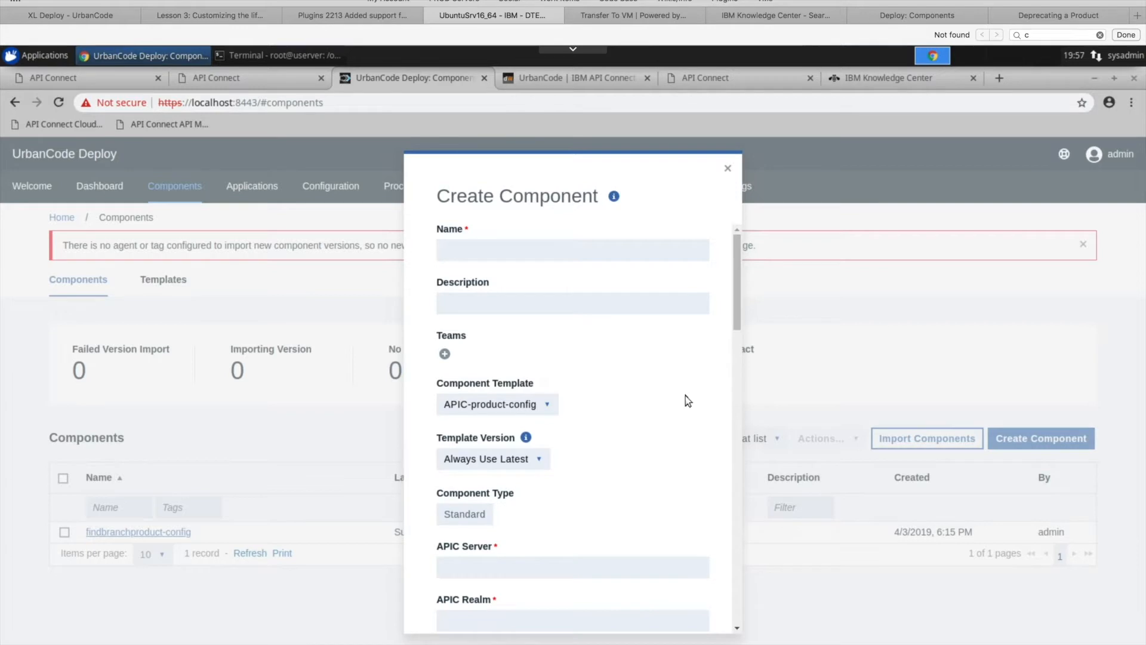
scroll(687, 421, "down", 3)
left_click_drag(734, 302, 733, 369)
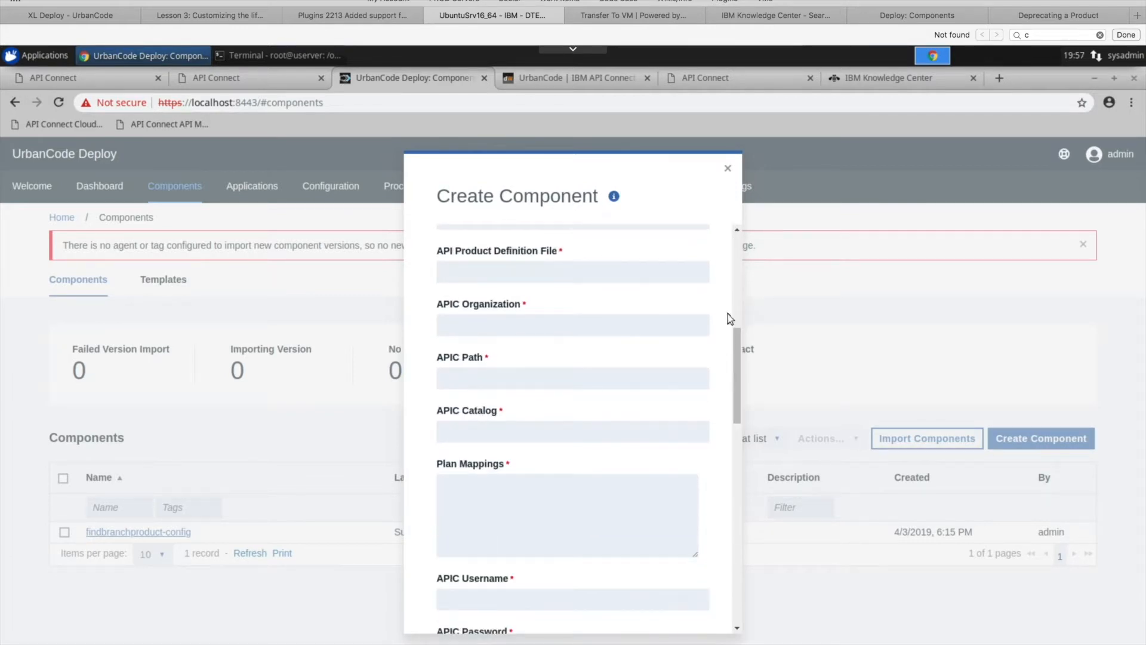
left_click(729, 171)
- Open the configuration of the findbranchproduct-config component and review its basic settings from the component template through the APIC catalog
left_click(163, 532)
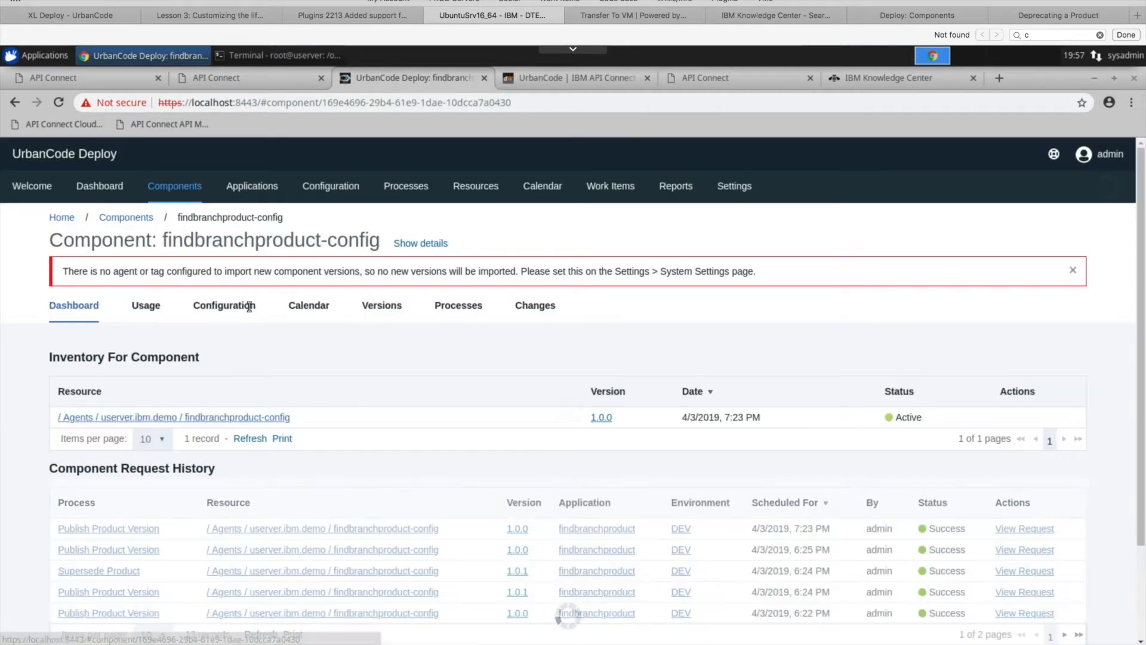
left_click(248, 305)
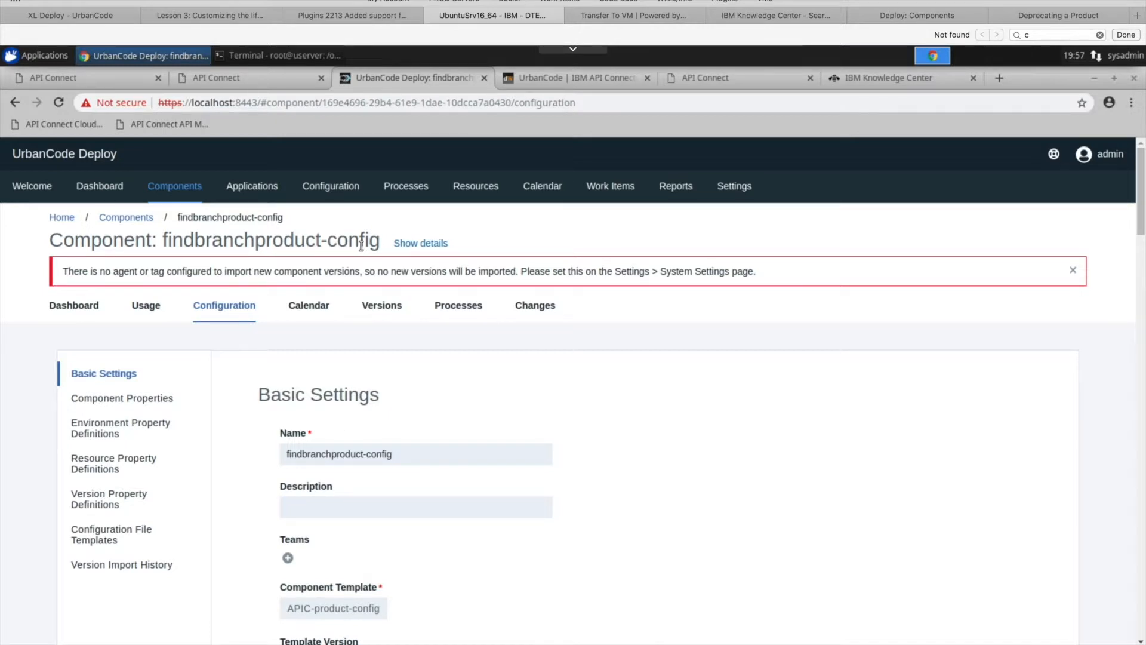
left_click_drag(381, 246, 183, 246)
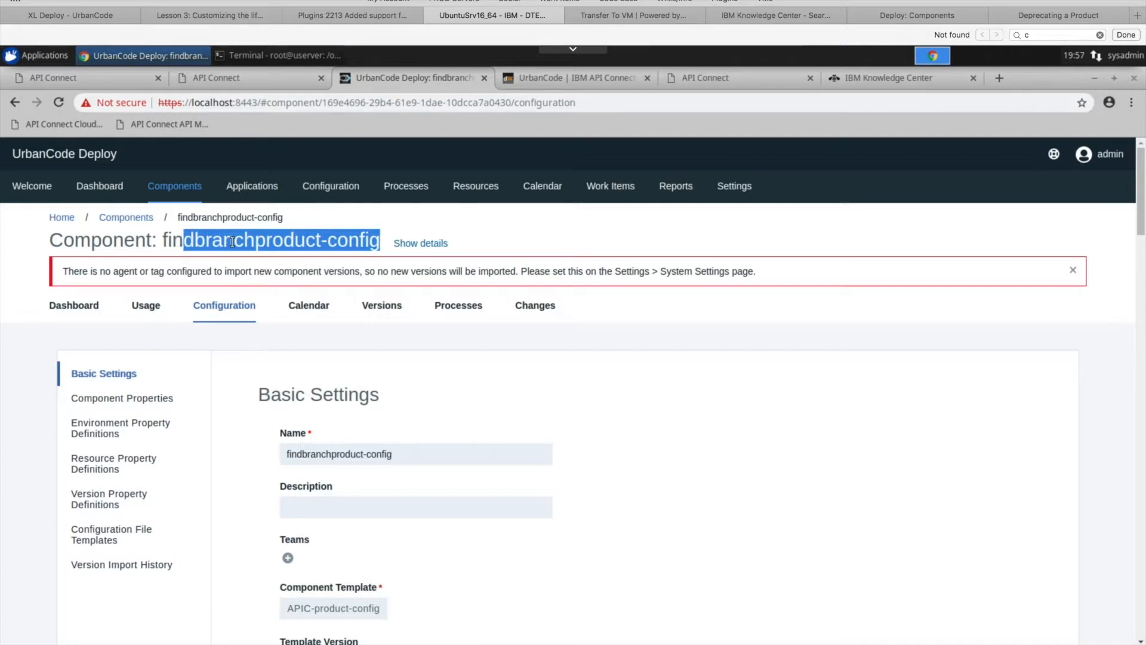
left_click(596, 382)
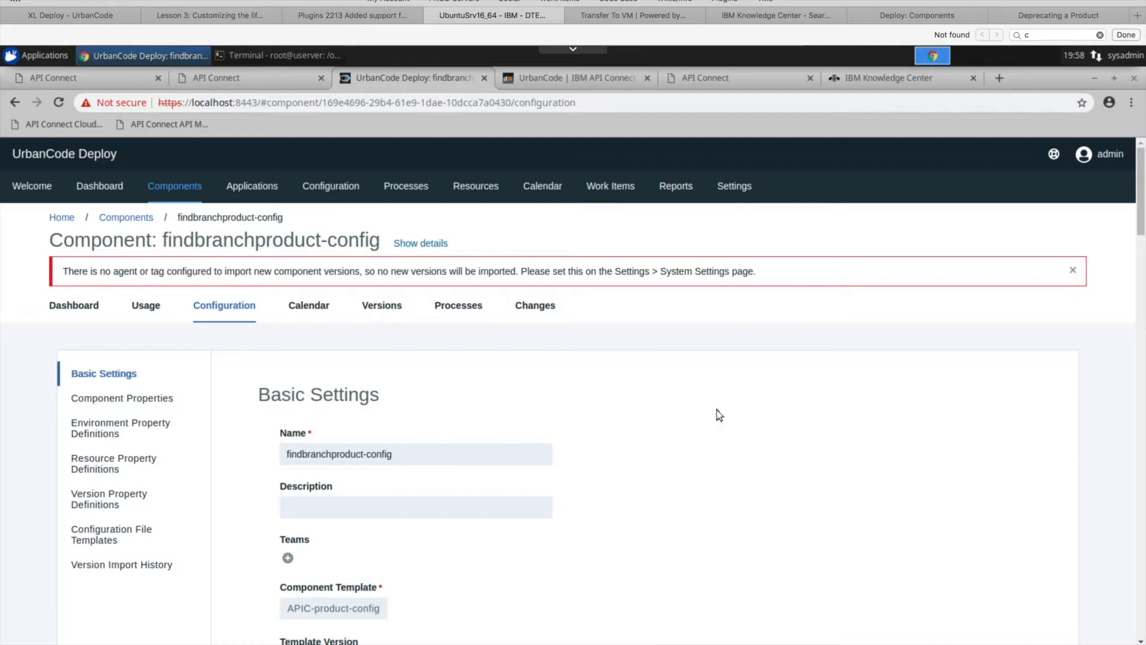
scroll(720, 415, "down", 6)
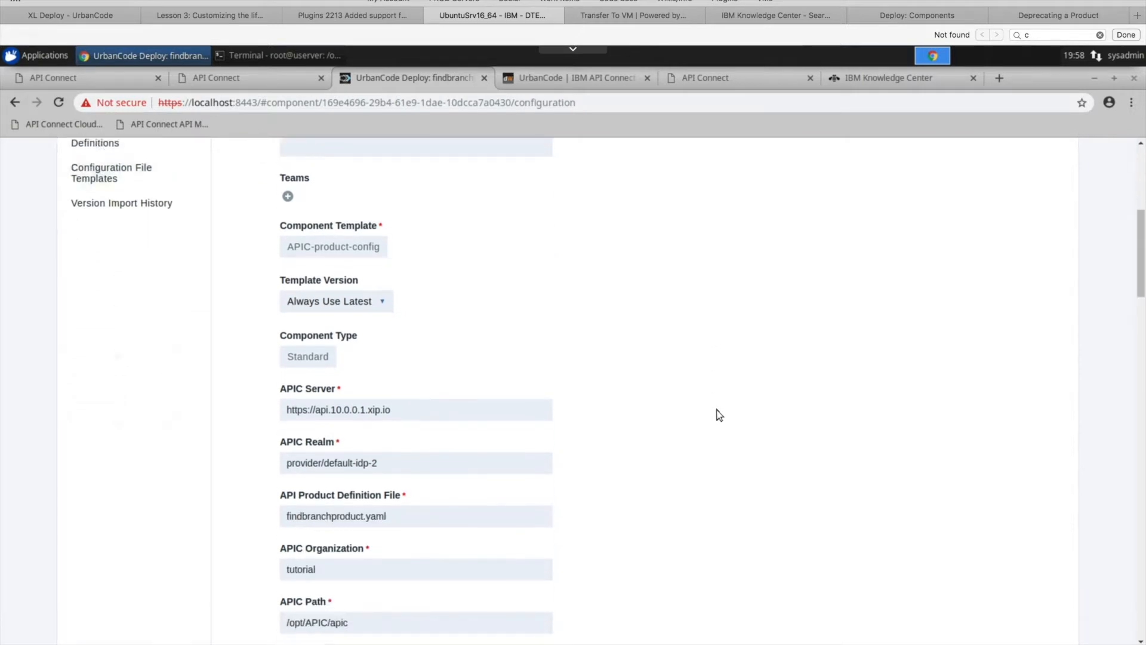
scroll(609, 331, "down", 3)
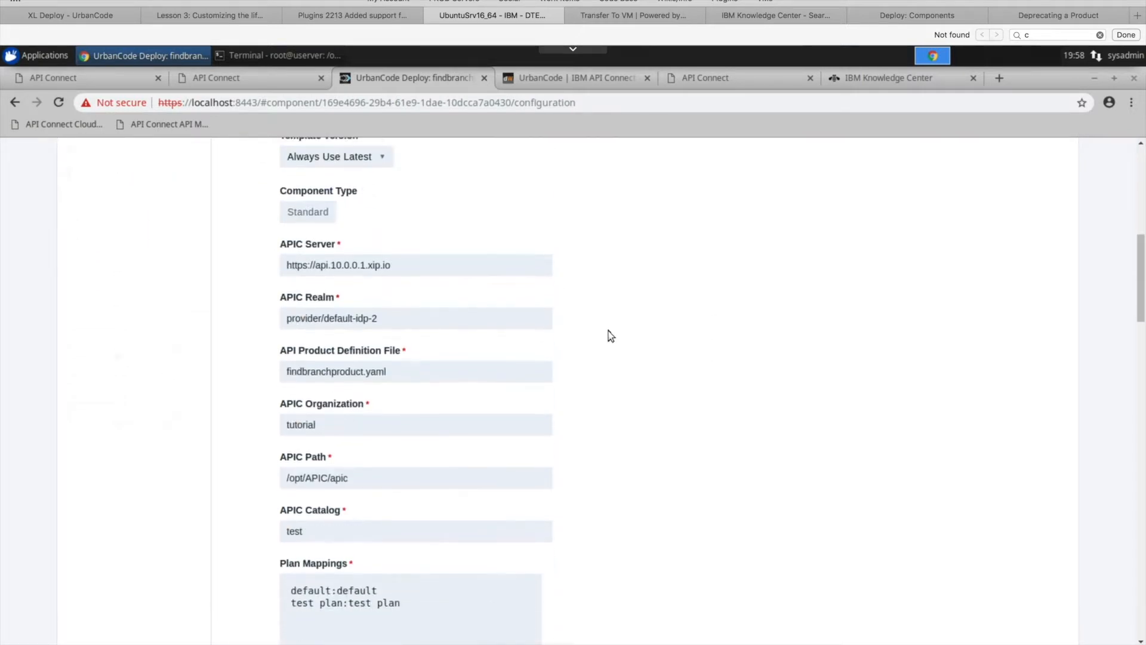
scroll(377, 404, "down", 2)
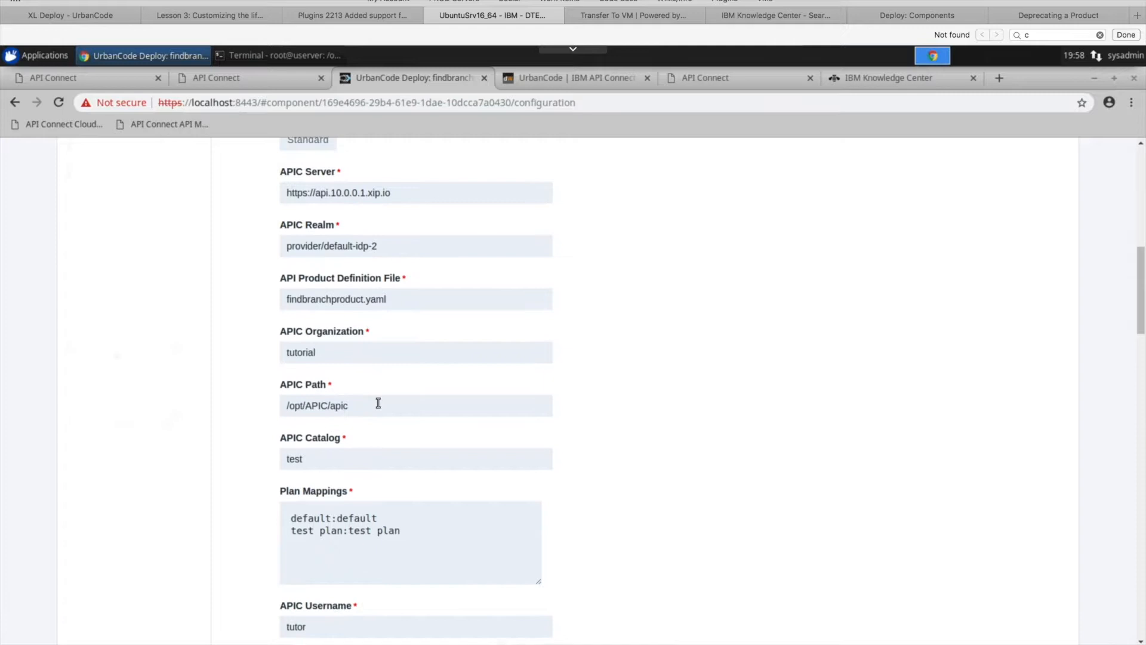
scroll(642, 447, "down", 2)
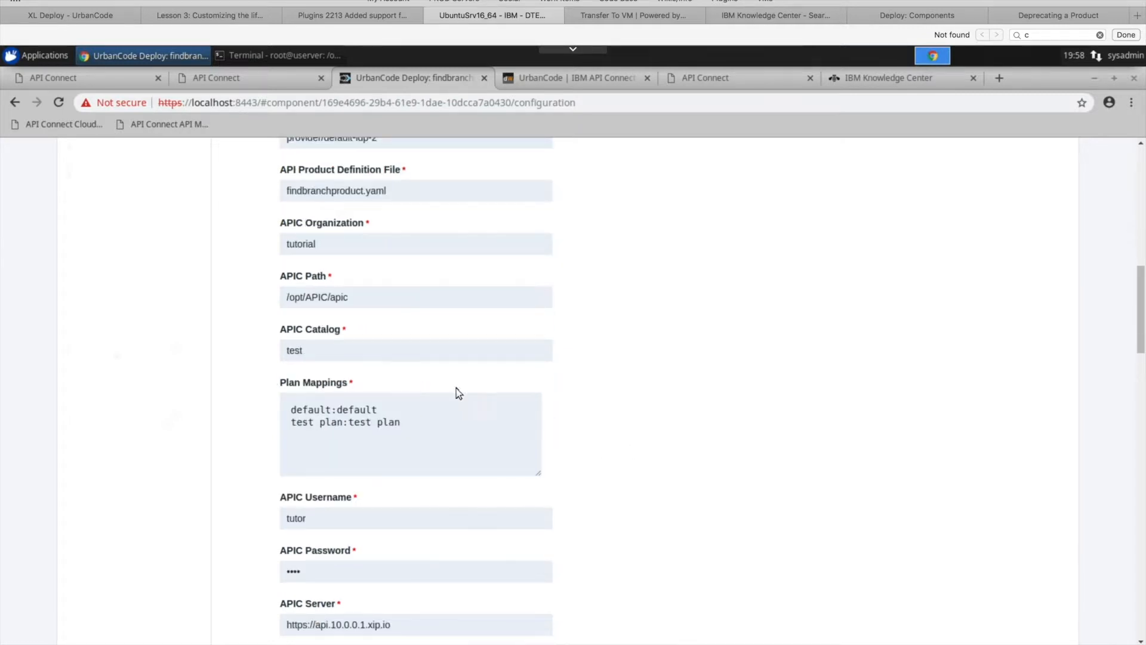
- Examine the component's Plan Mappings, comparing the plan names before and after the colon in each line
left_click_drag(392, 410, 252, 409)
left_click(390, 411)
left_click_drag(327, 410, 277, 409)
mouse_move(413, 424)
left_mouse_down()
mouse_move(281, 422)
mouse_move(397, 420)
left_mouse_up()
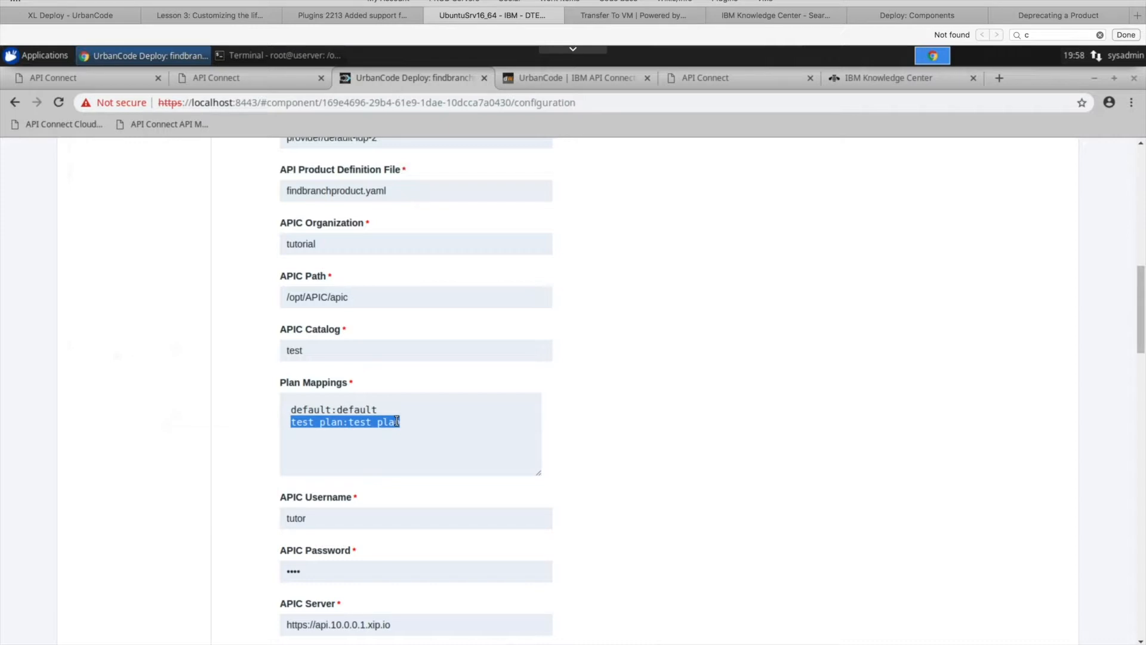
double_click(316, 411)
left_click(327, 410)
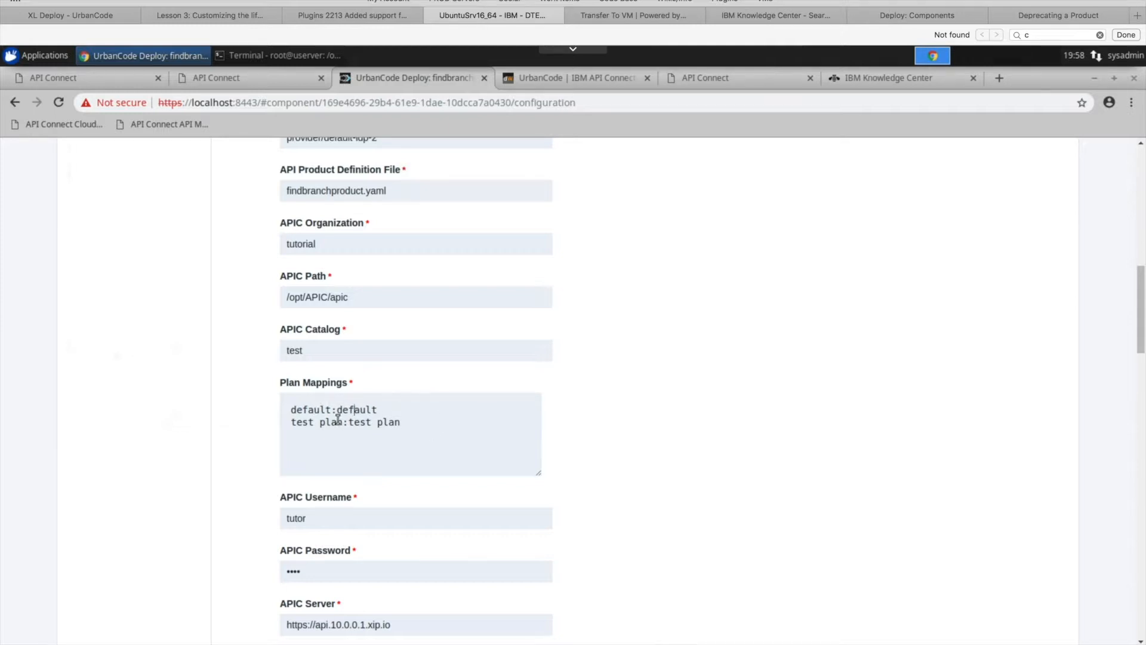
left_click_drag(344, 422, 290, 424)
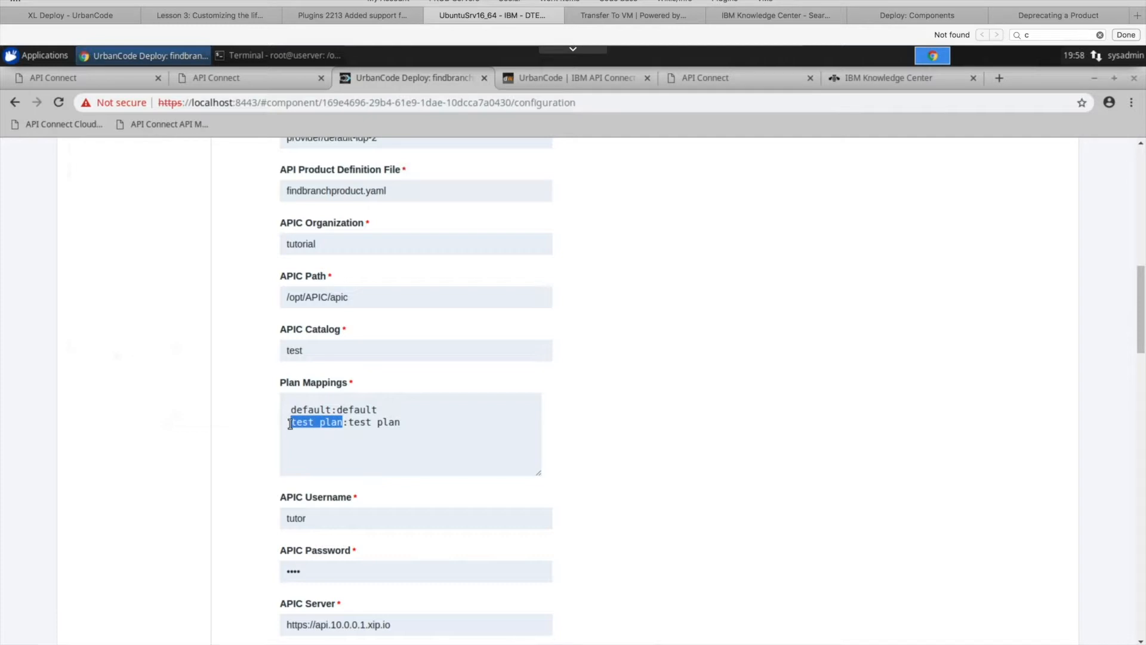
left_click_drag(402, 422, 350, 422)
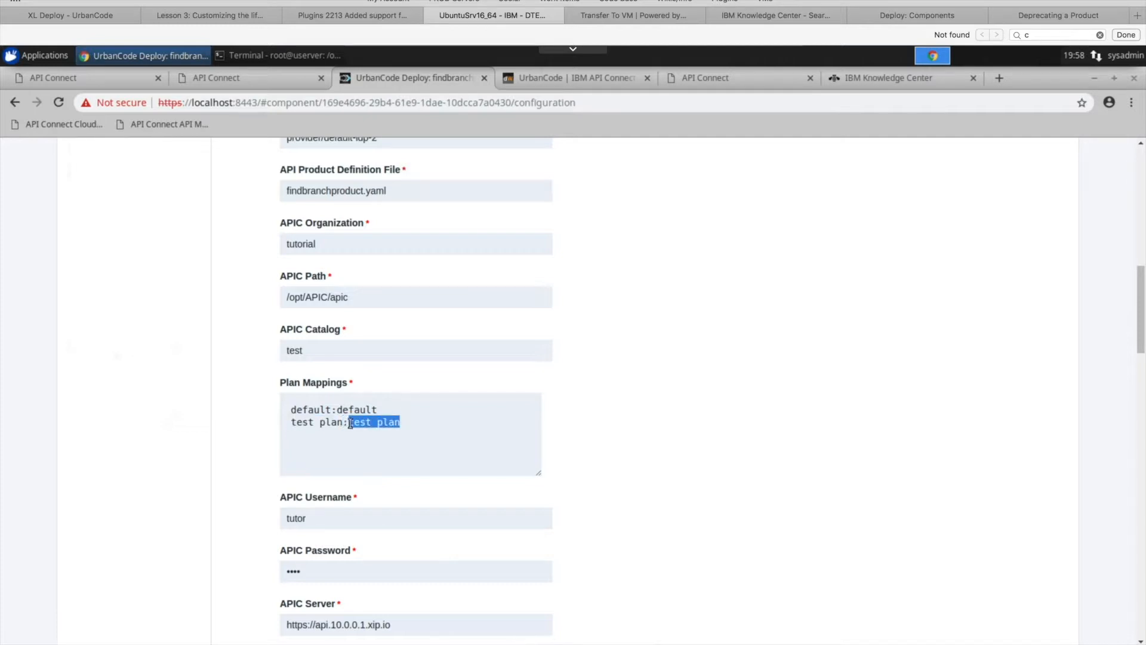
left_click(338, 424)
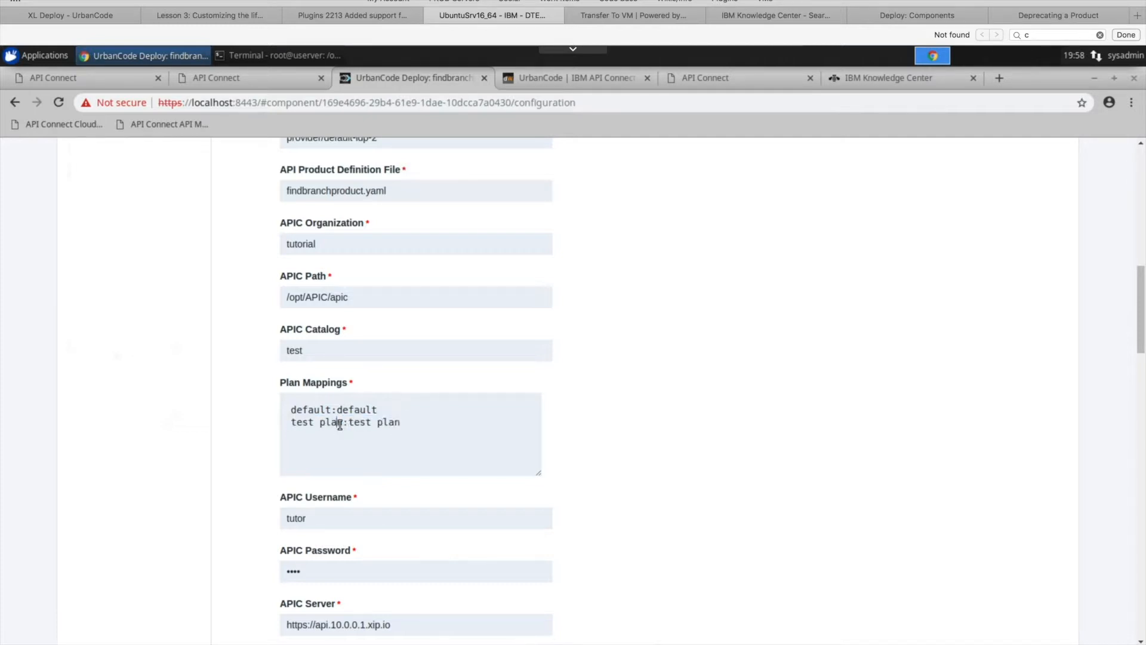
left_click(439, 406)
left_click(349, 423)
- Review the APIC credential fields and the remaining settings below the component's plan mappings
scroll(572, 430, "down", 1)
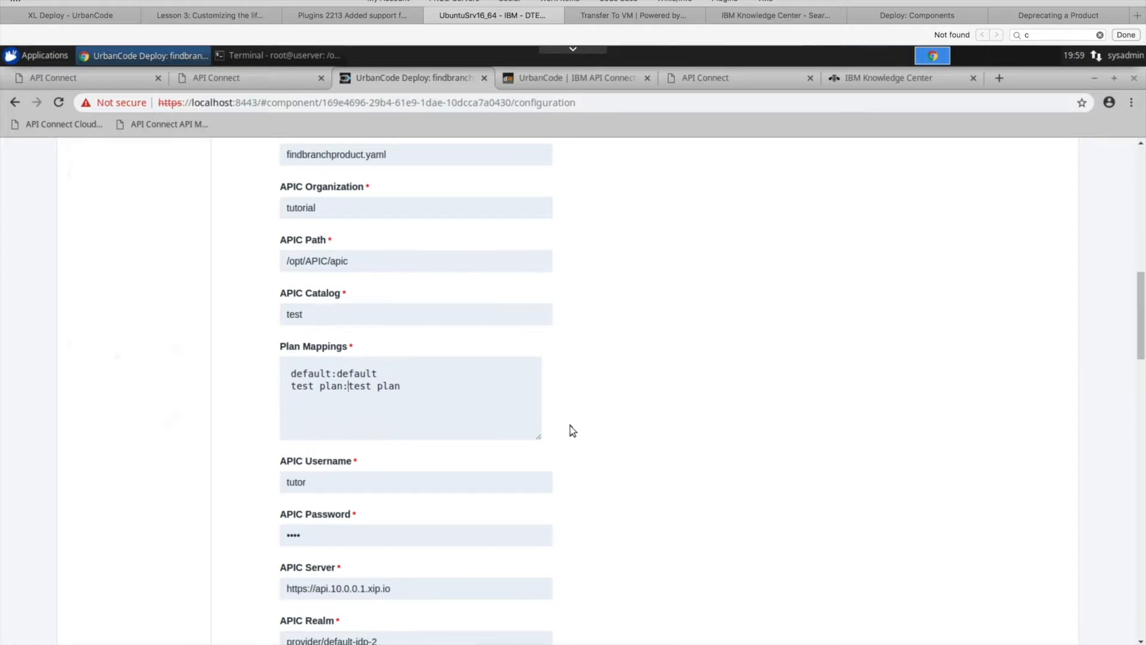
scroll(571, 430, "down", 3)
scroll(571, 430, "down", 5)
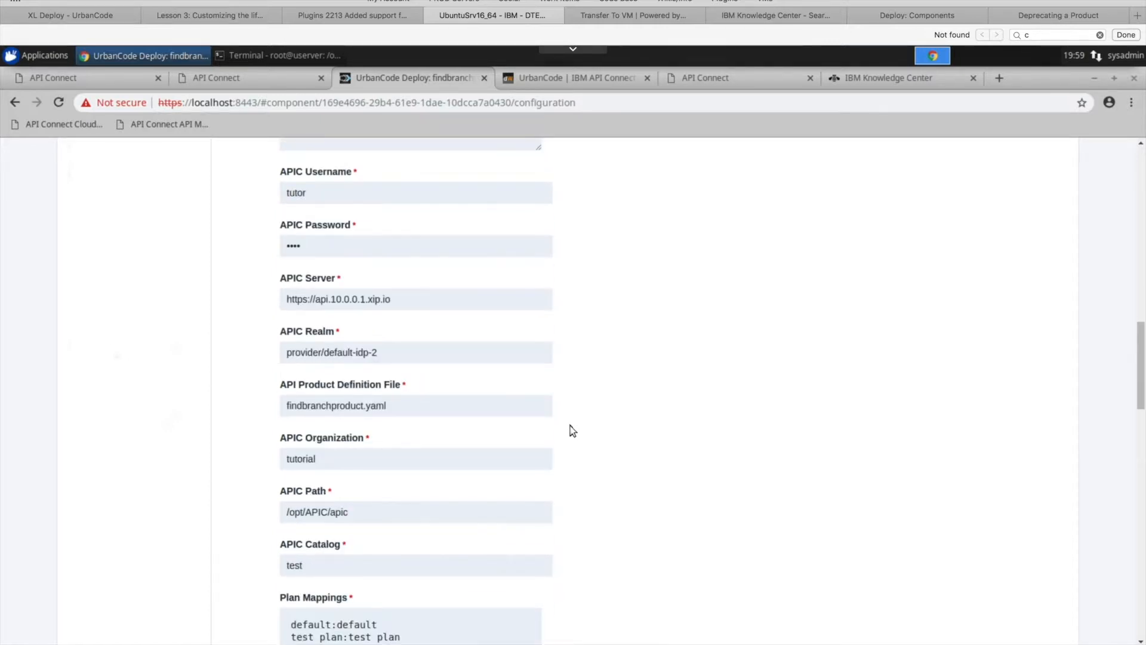
- Leave the component configuration and open the processes list of the APIC Product application template
scroll(571, 430, "down", 4)
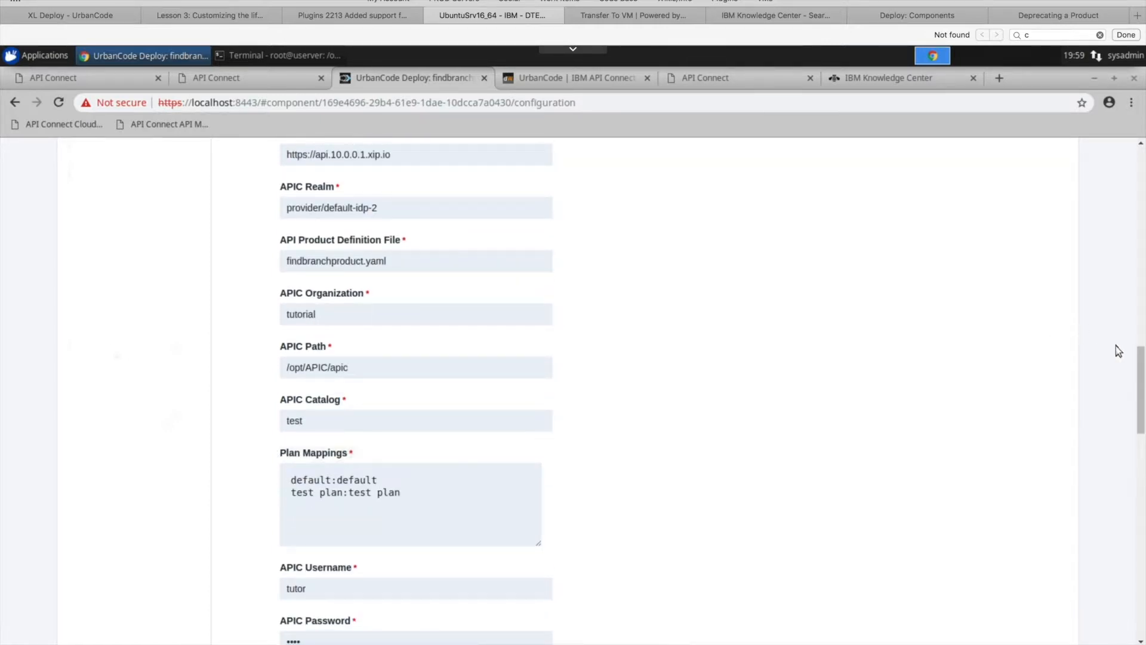
left_click_drag(1141, 380, 1141, 158)
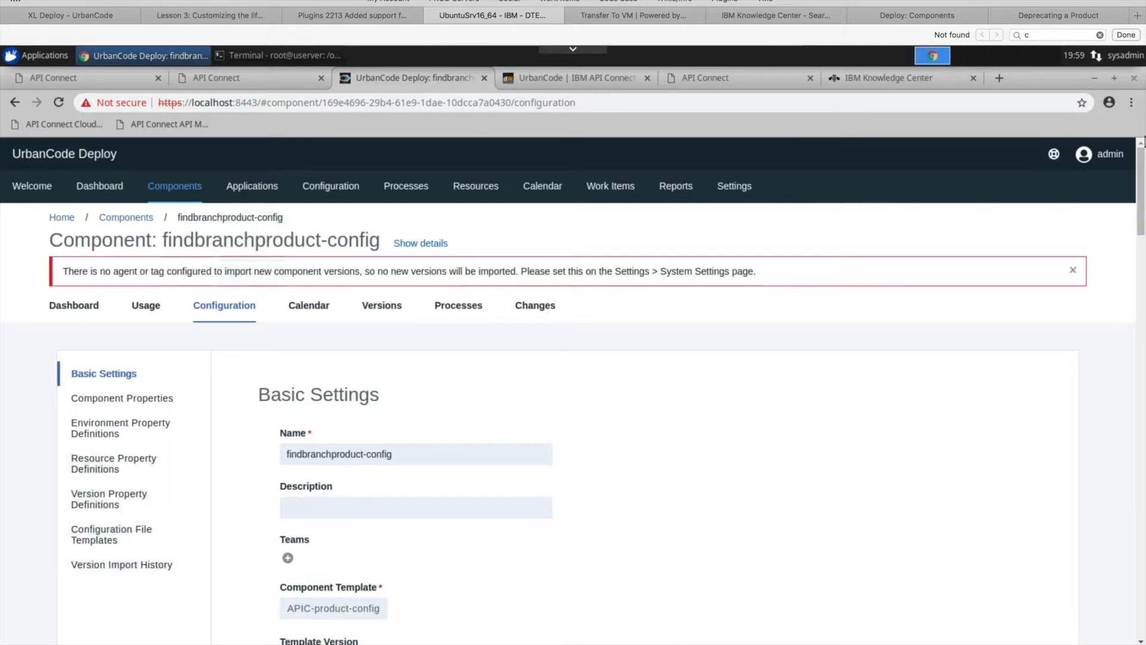
left_click(251, 189)
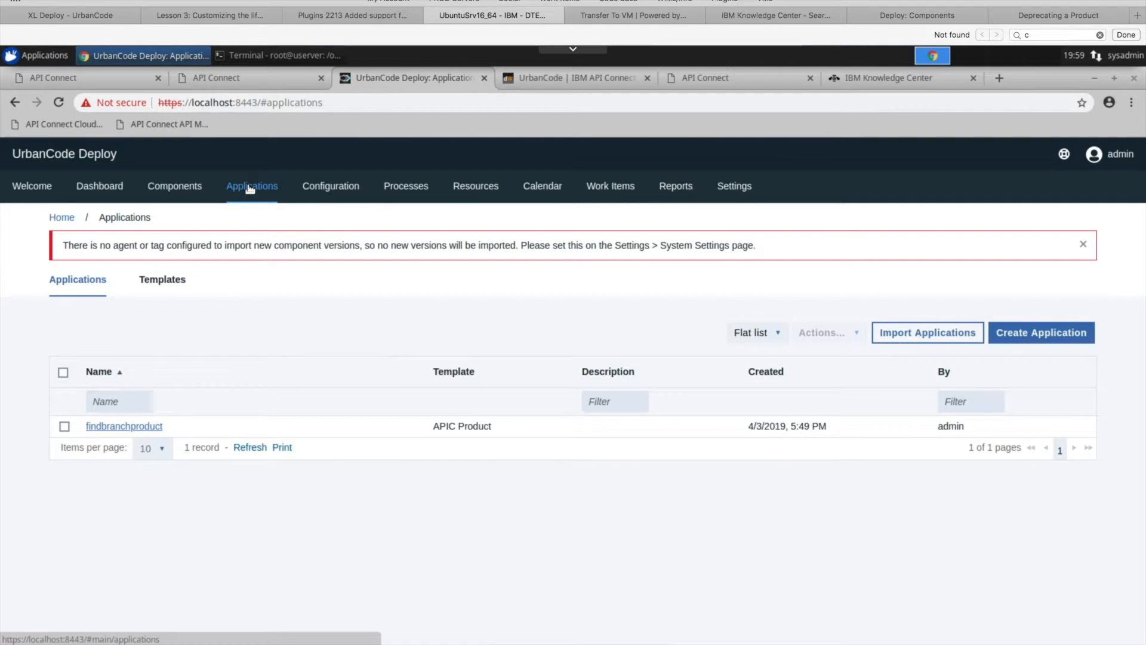
left_click(167, 280)
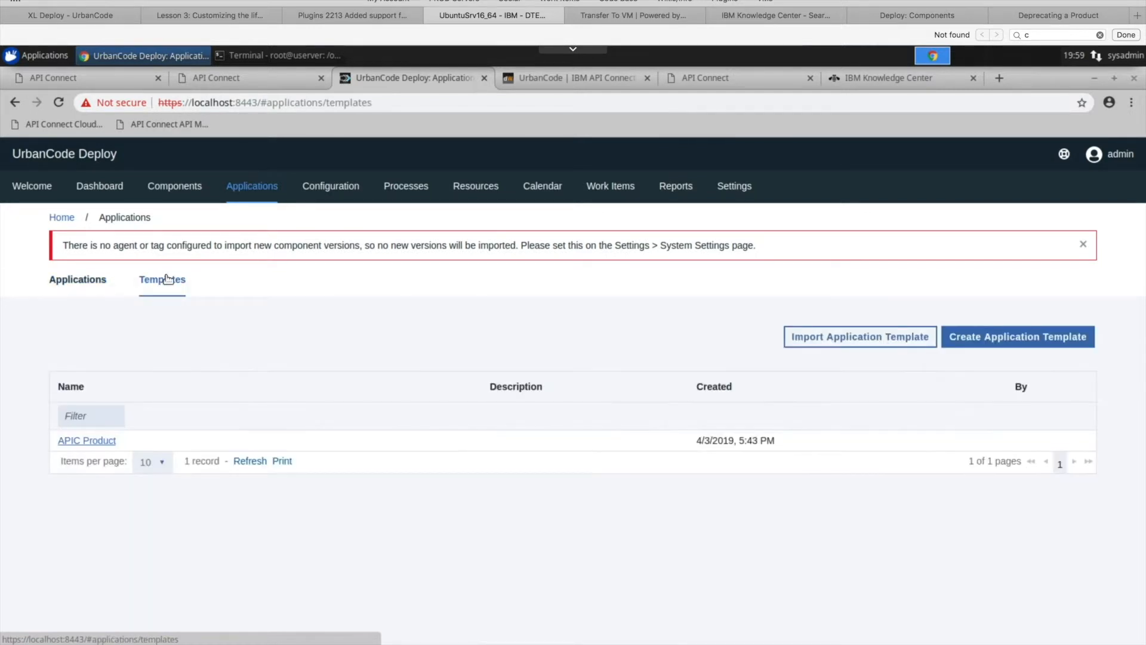
left_click(89, 441)
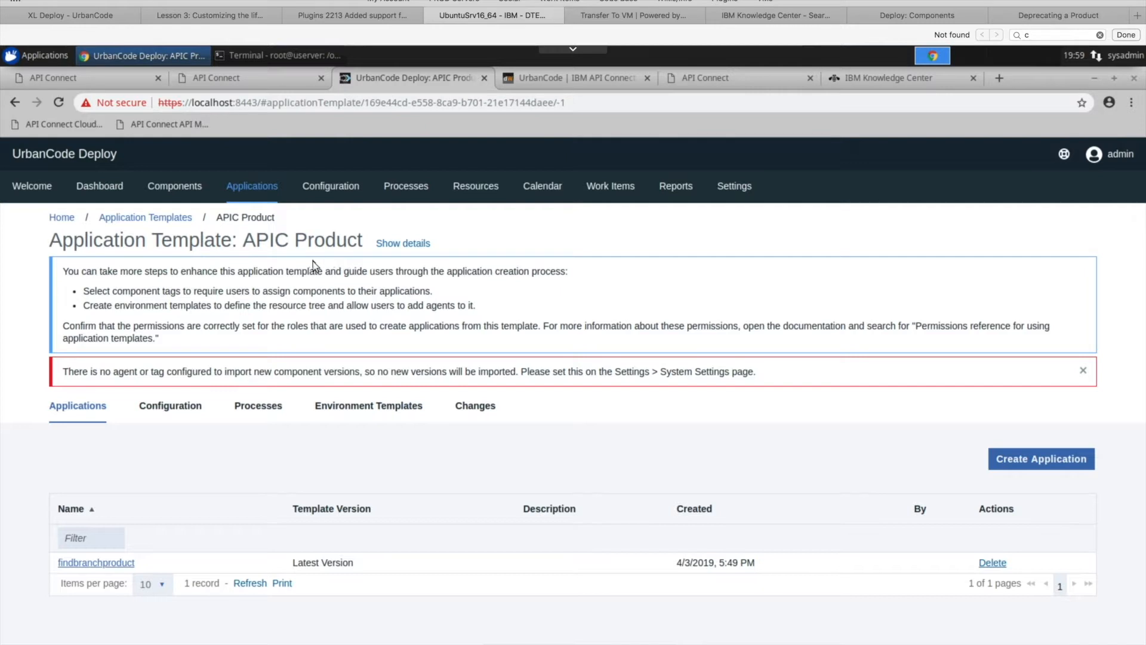
left_click(263, 412)
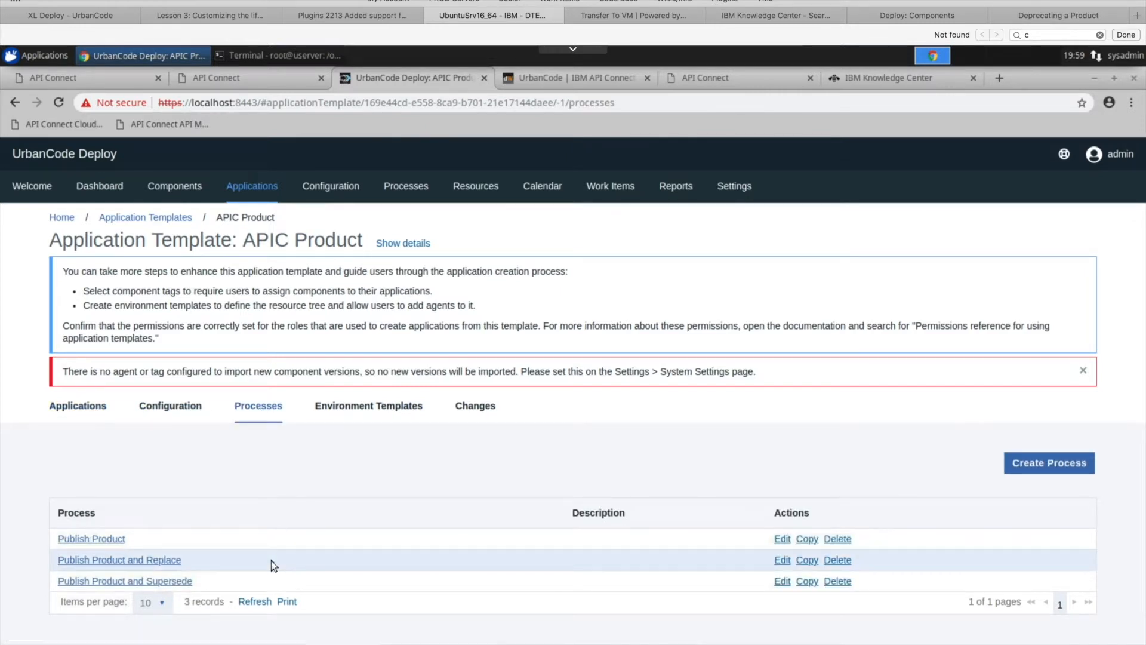
- Open the template's Publish Product process and check which component process its Run Publish Product Version step calls, closing the properties without changes
left_click(109, 539)
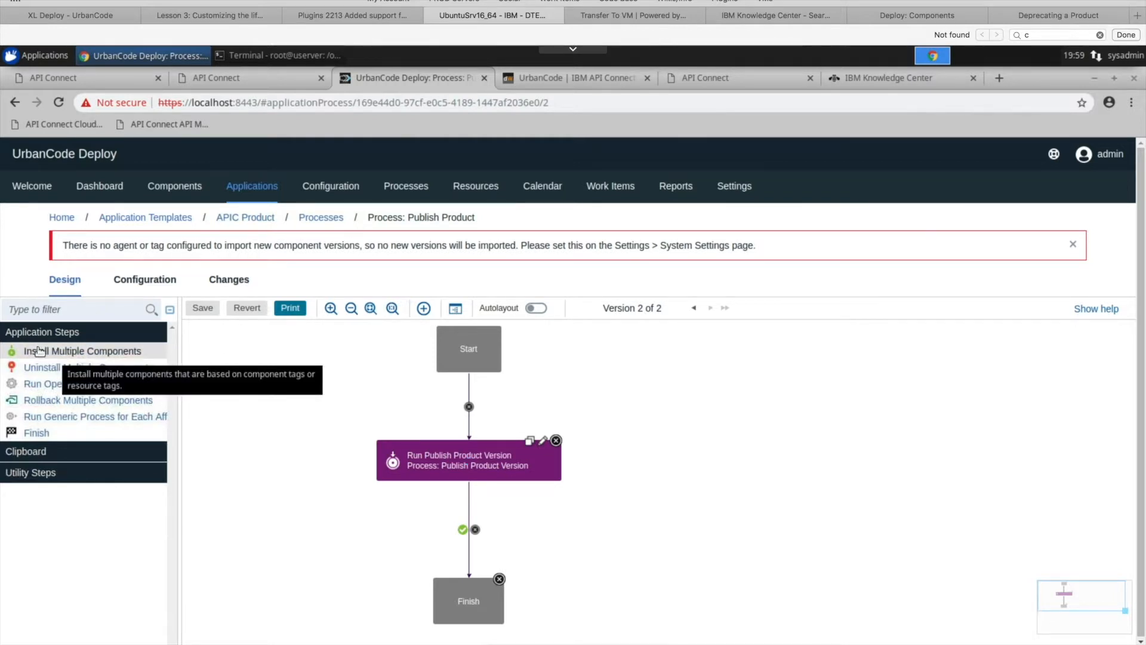
left_click(545, 442)
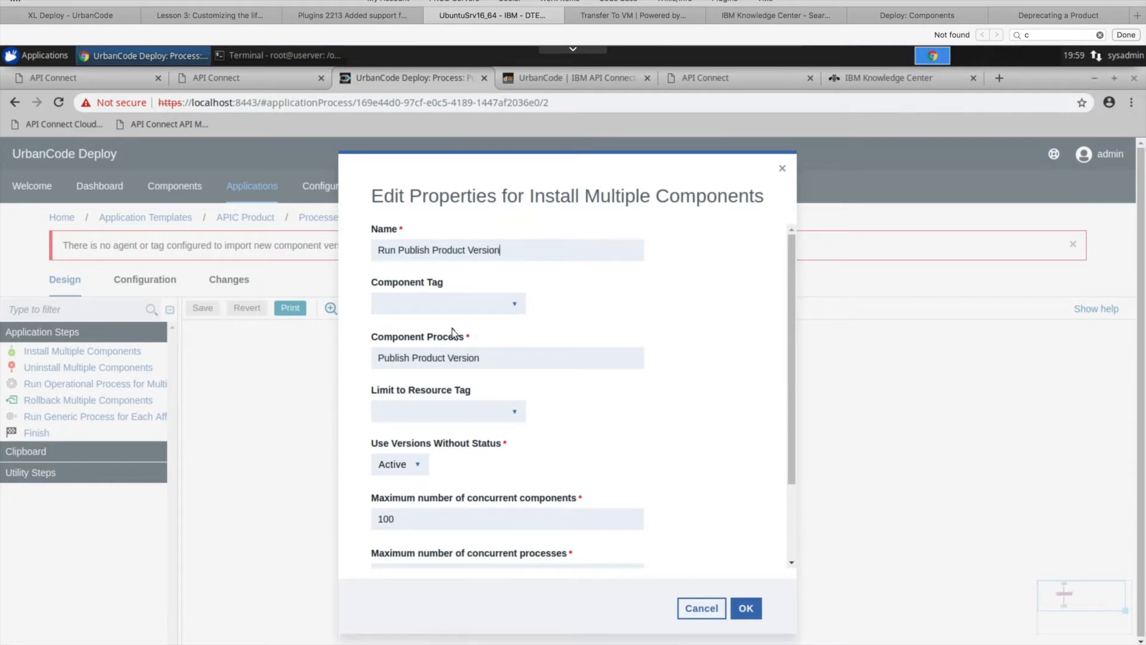
left_click_drag(524, 356, 367, 357)
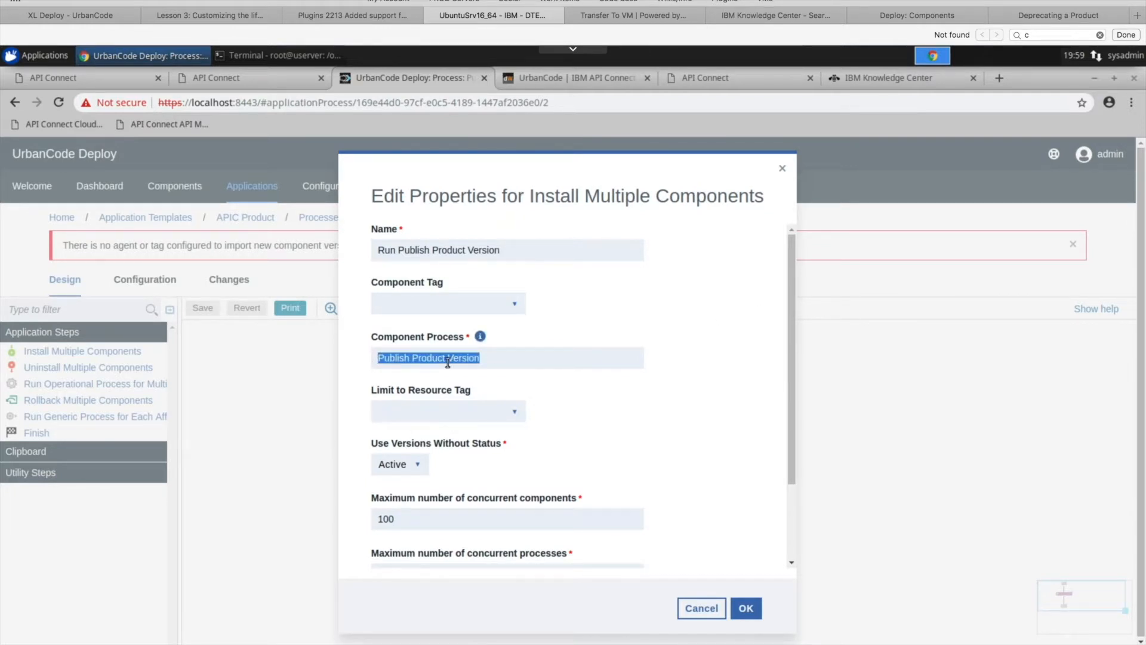
left_click(492, 362)
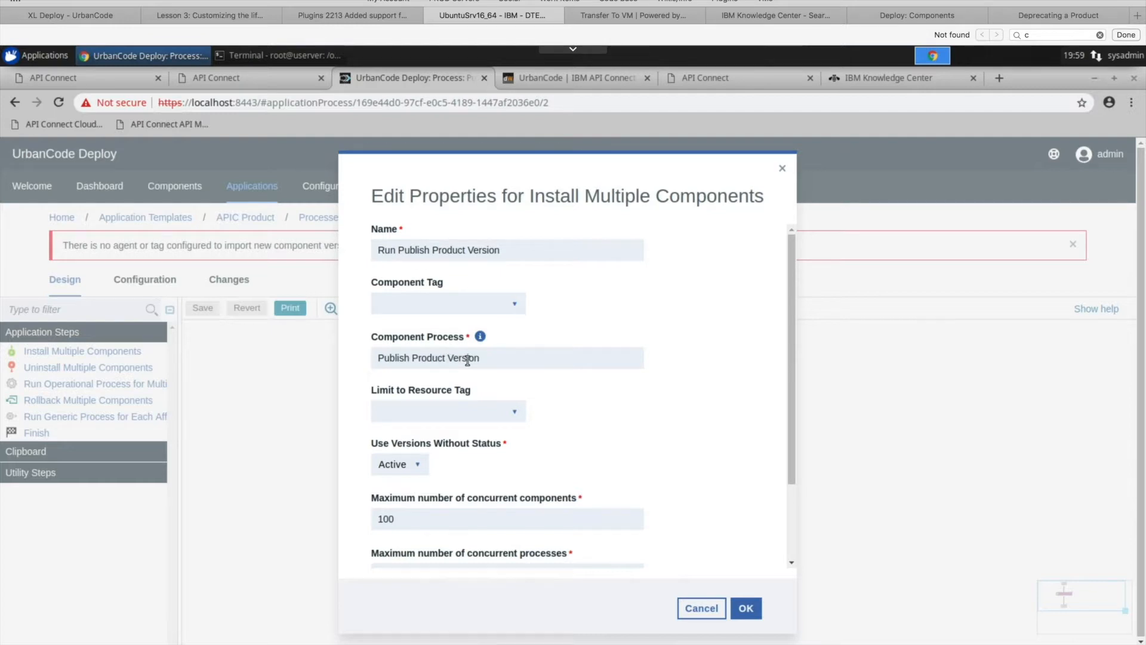
left_click_drag(790, 309, 789, 296)
left_click_drag(501, 357, 362, 356)
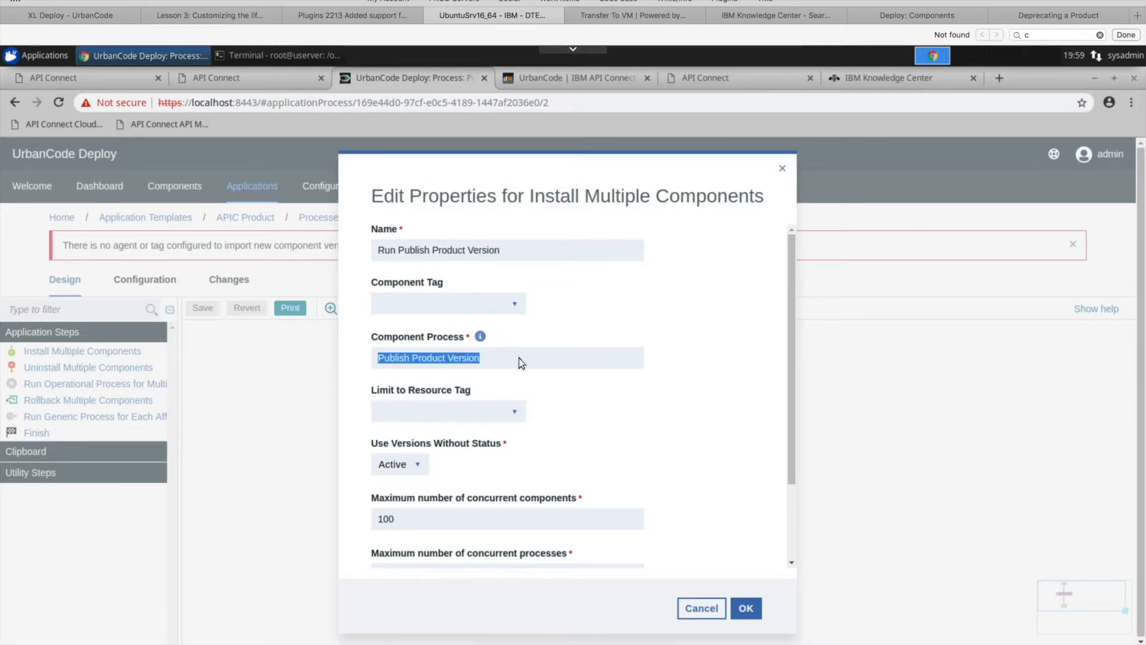
left_click(519, 357)
left_click(783, 169)
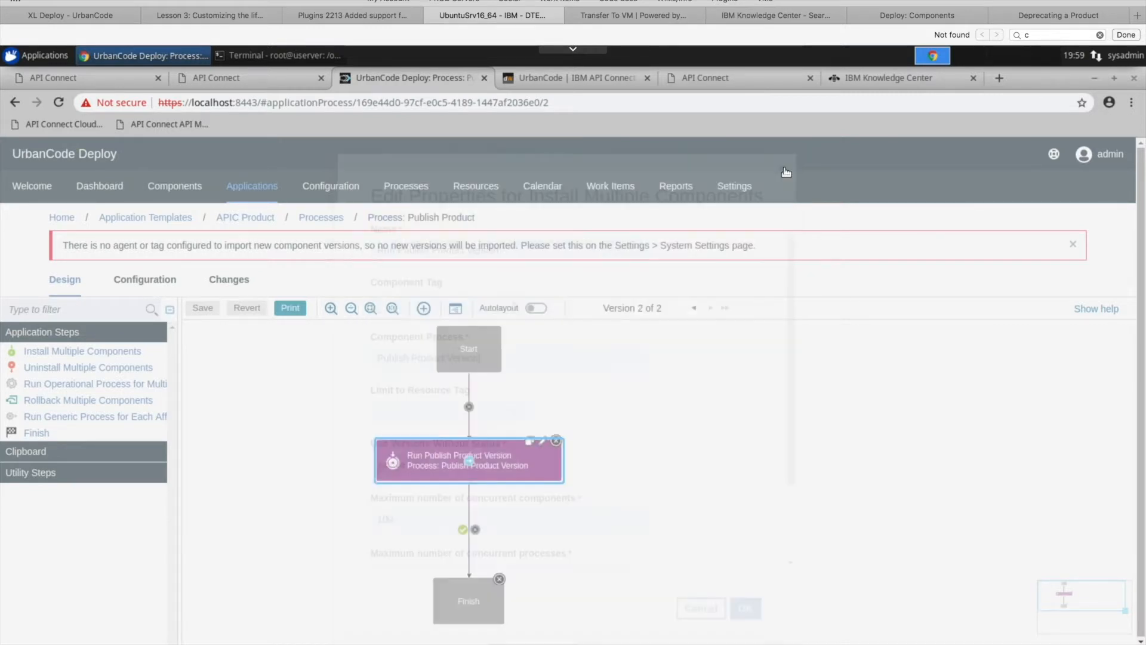
- Open the findbranchproduct application and review its processes and environments
left_click(262, 193)
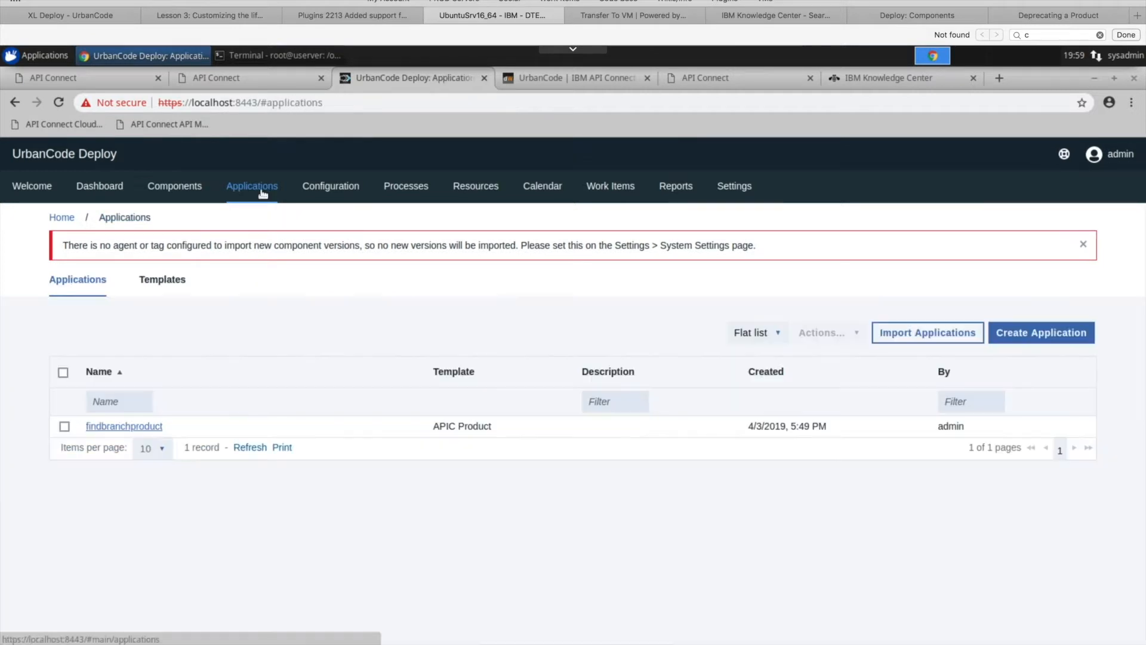
left_click(146, 427)
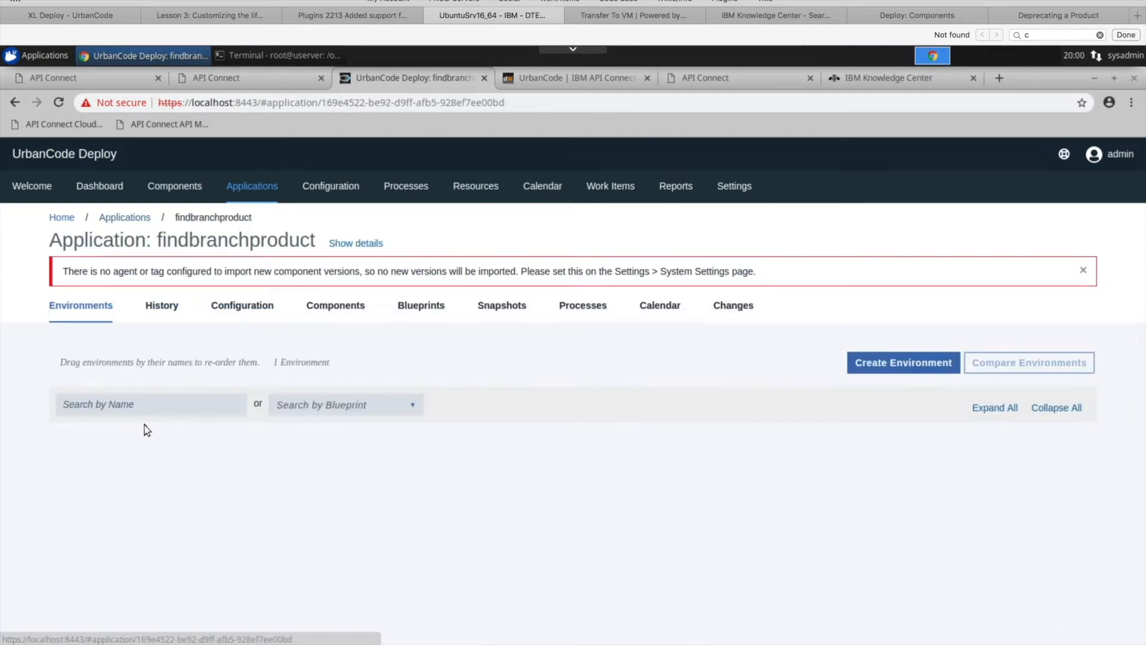
left_click(596, 307)
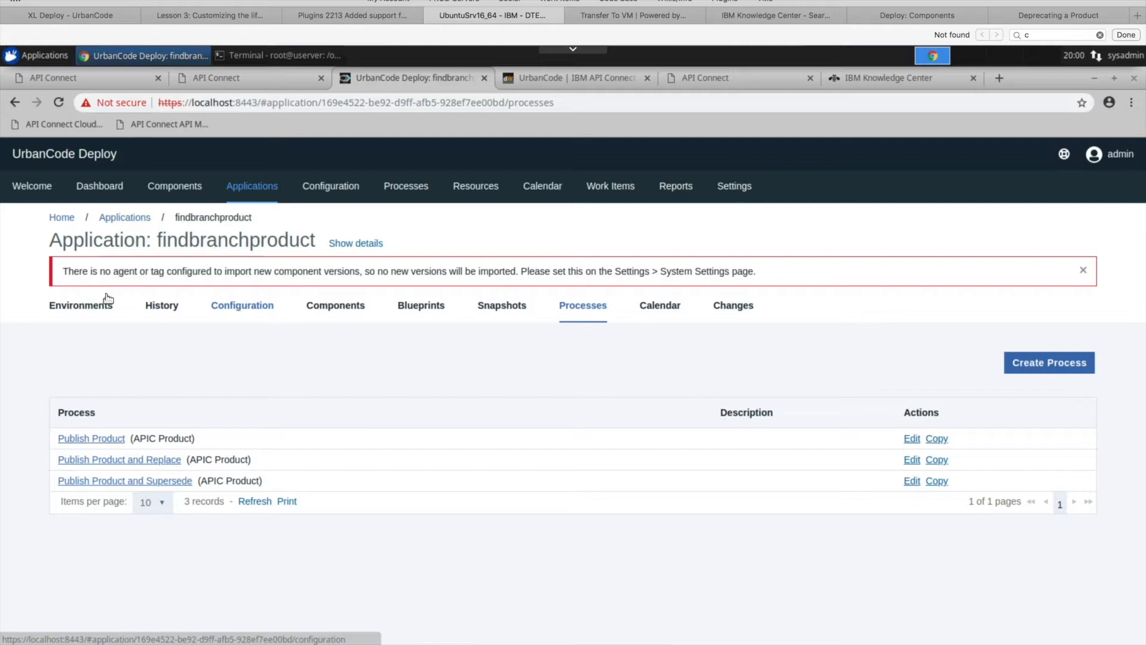
left_click(85, 307)
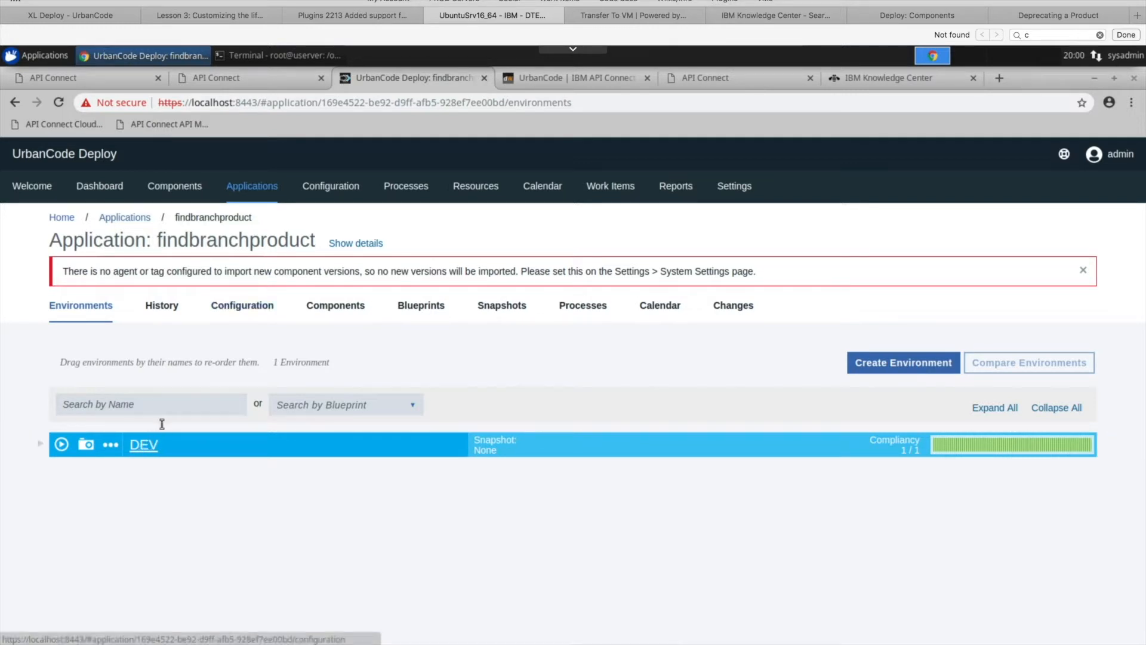
- Check which component is assigned to the findbranchproduct application
left_click(342, 310)
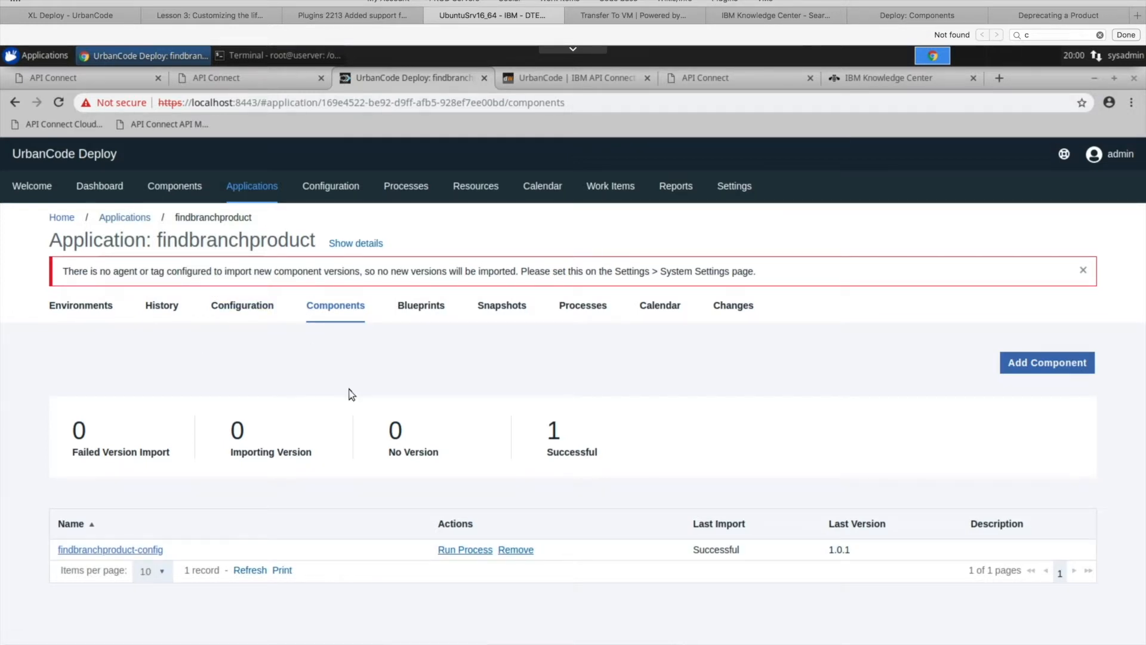
left_click_drag(187, 550, 56, 549)
left_click(170, 376)
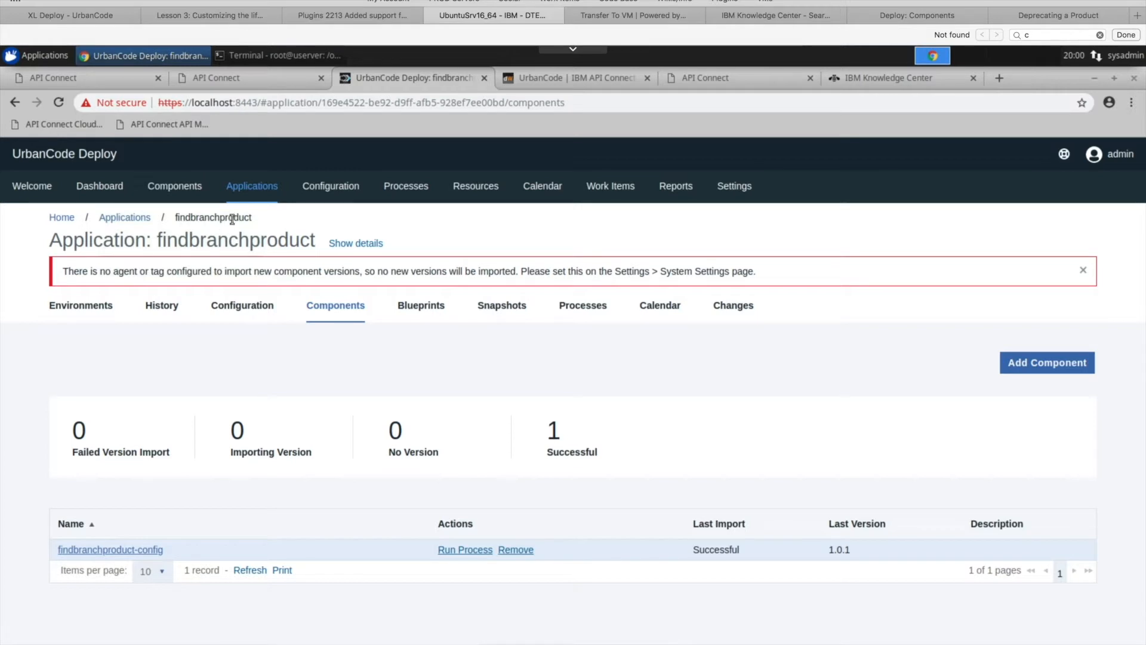
- Open the application's DEV environment and review the agent and component among its resources
left_click(72, 307)
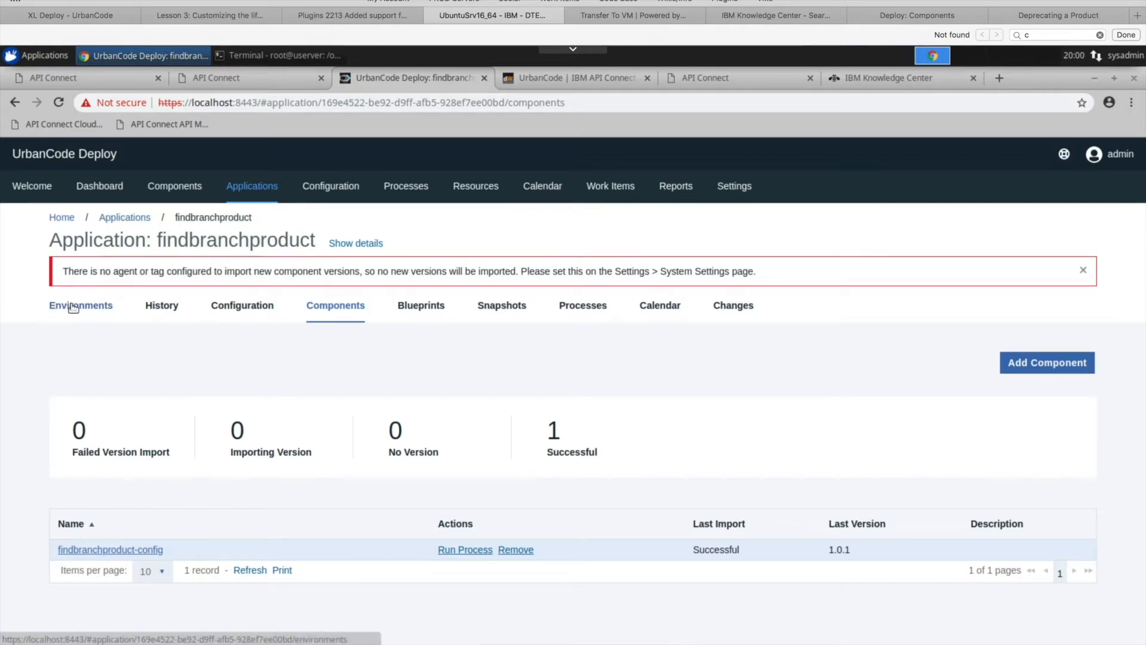
left_click(145, 446)
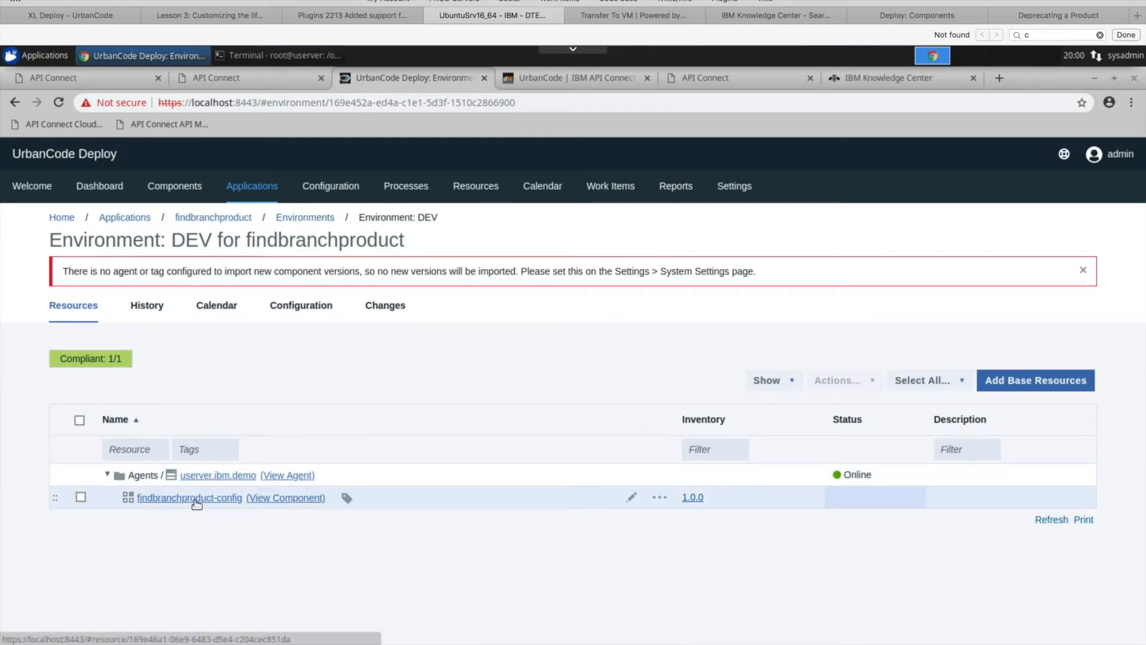
left_click(77, 310)
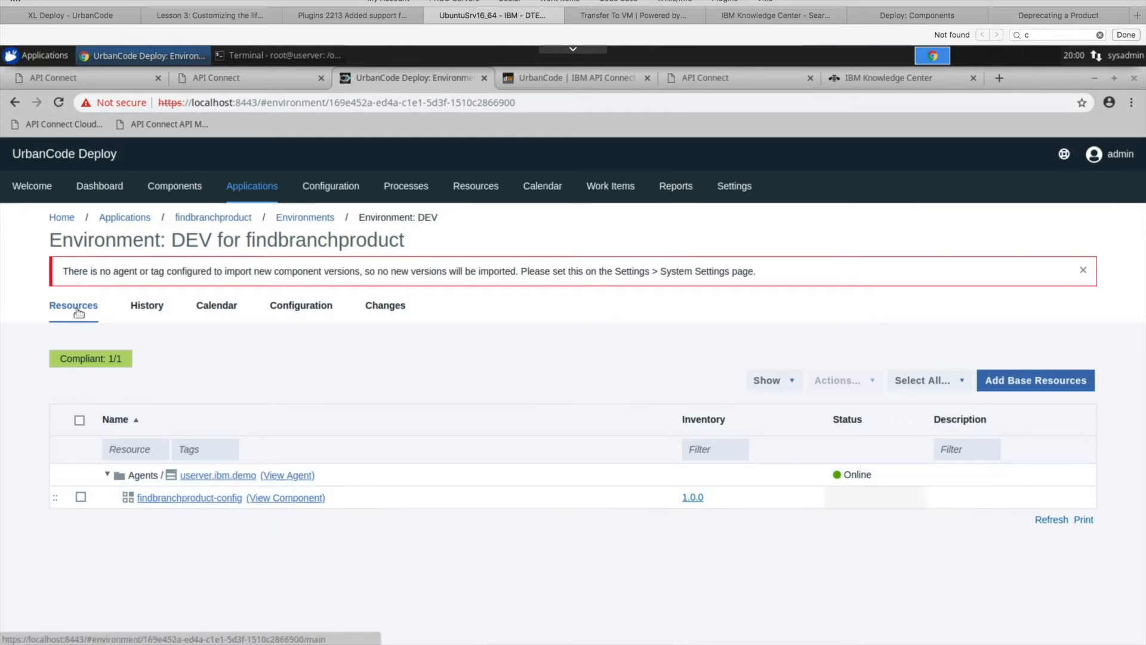
- Return to the findbranchproduct application and set up a Publish Product process run on DEV, with Only Changed Versions turned off
left_click(210, 219)
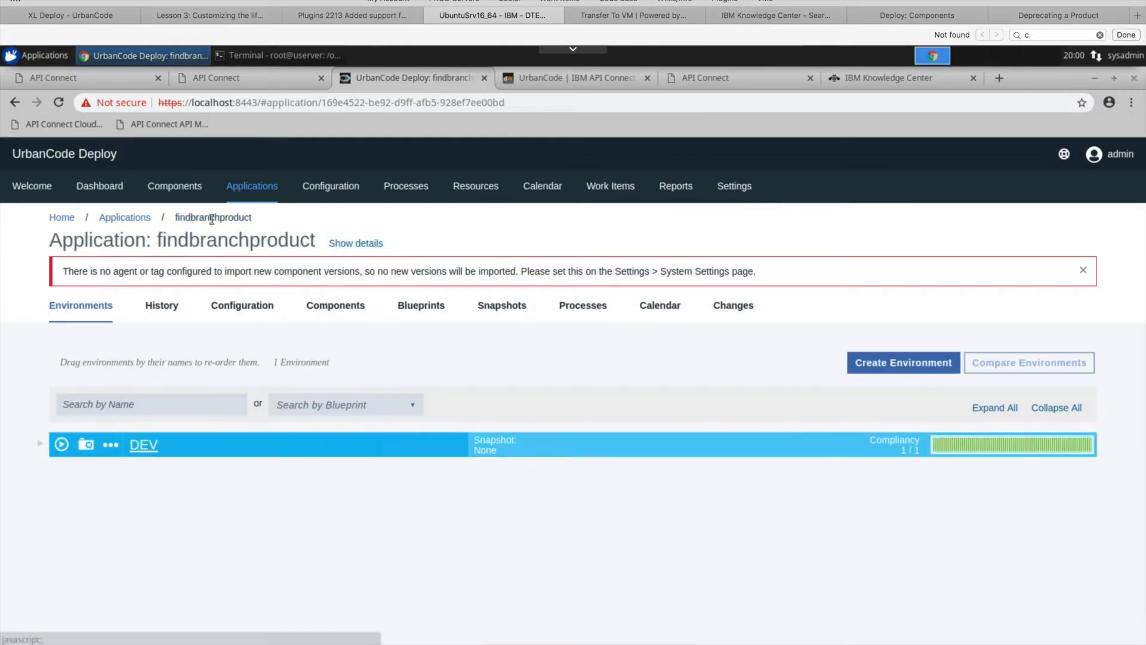
left_click(61, 444)
left_click(429, 293)
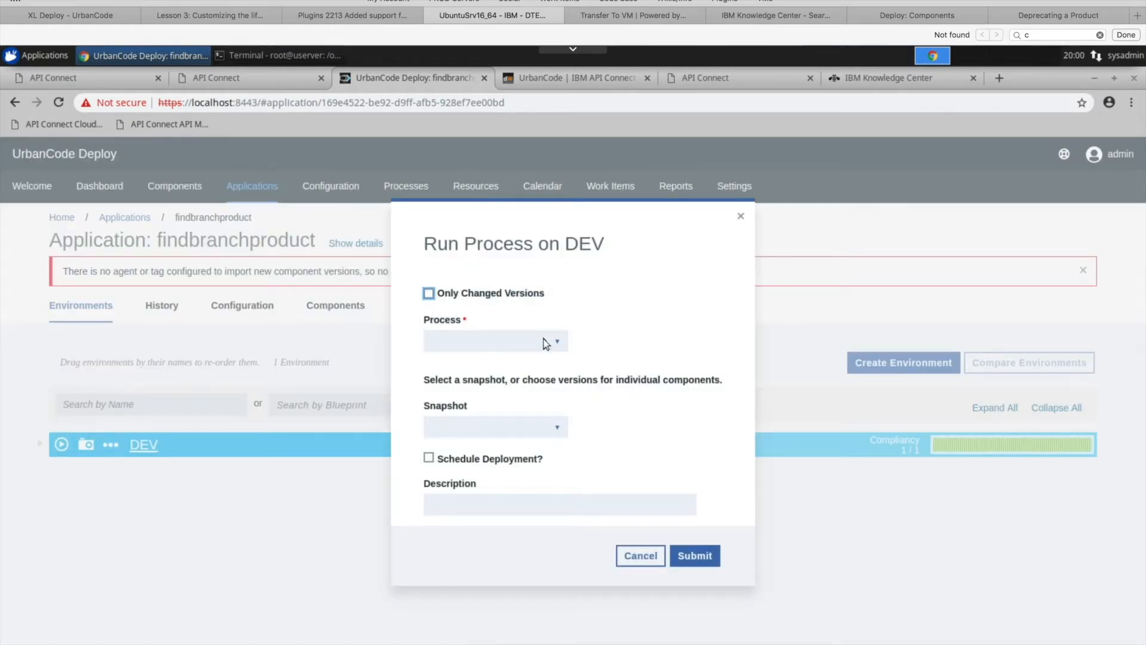
left_click(555, 341)
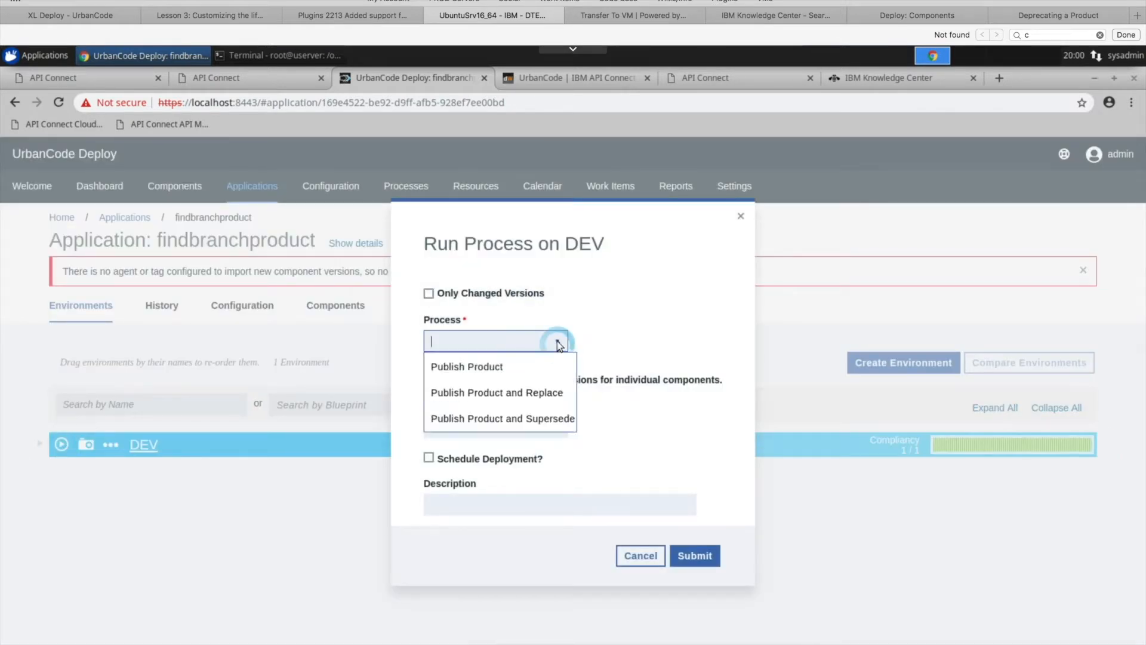
left_click(457, 365)
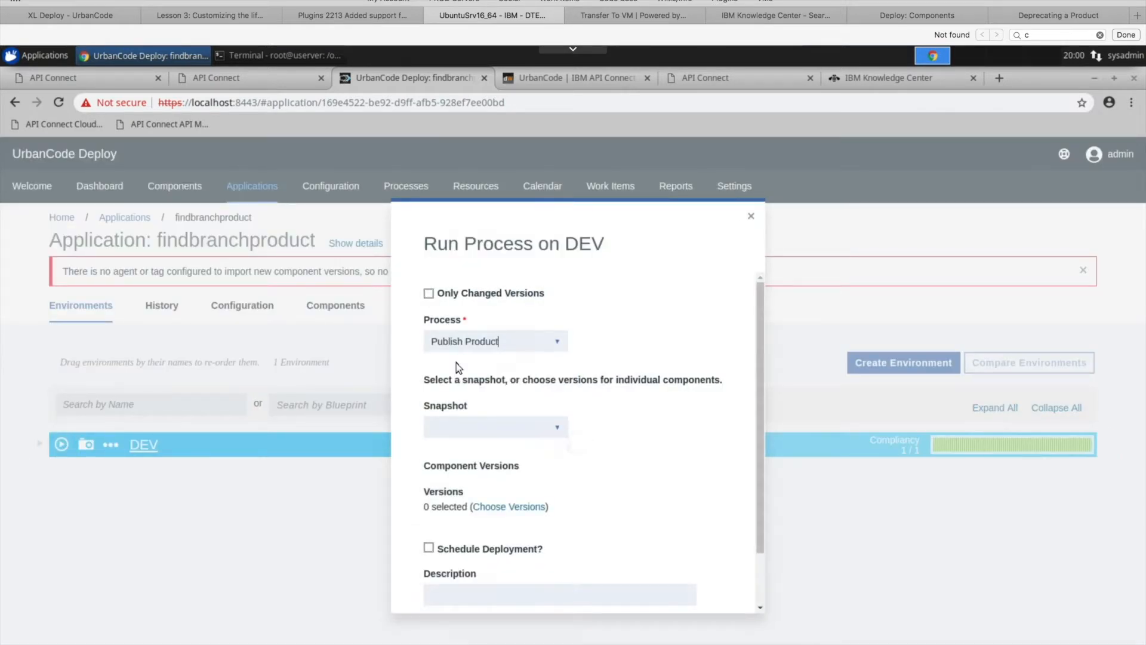
- Choose version 1.0.0 of findbranchproduct-config as the version to deploy and submit the process run
left_click(500, 508)
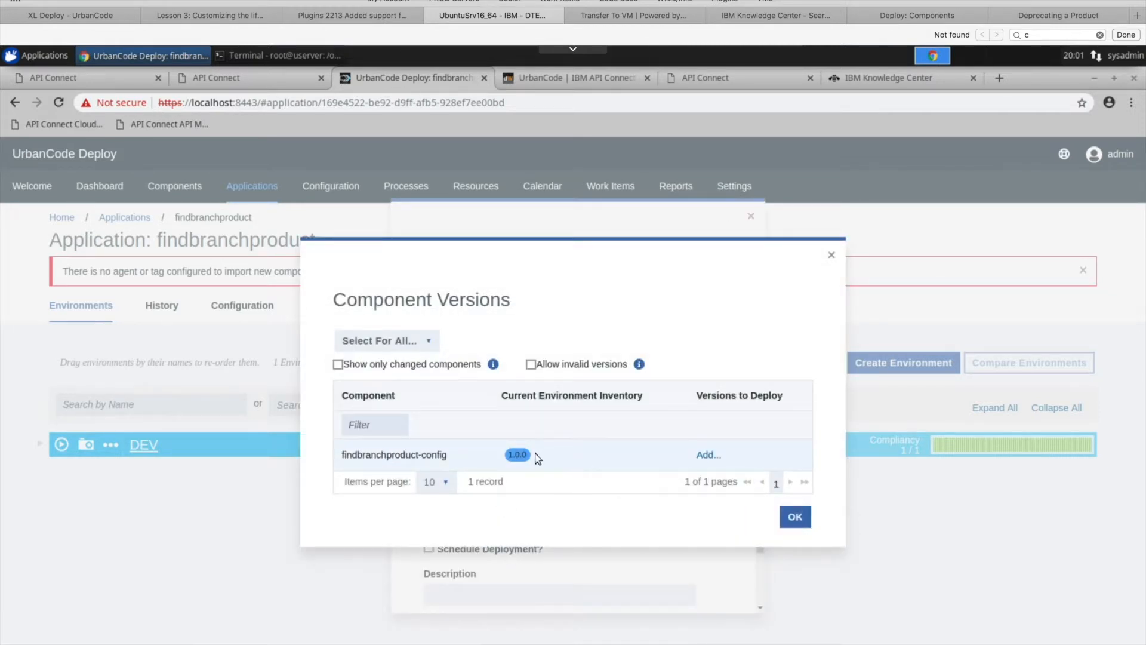
left_click_drag(531, 456, 508, 460)
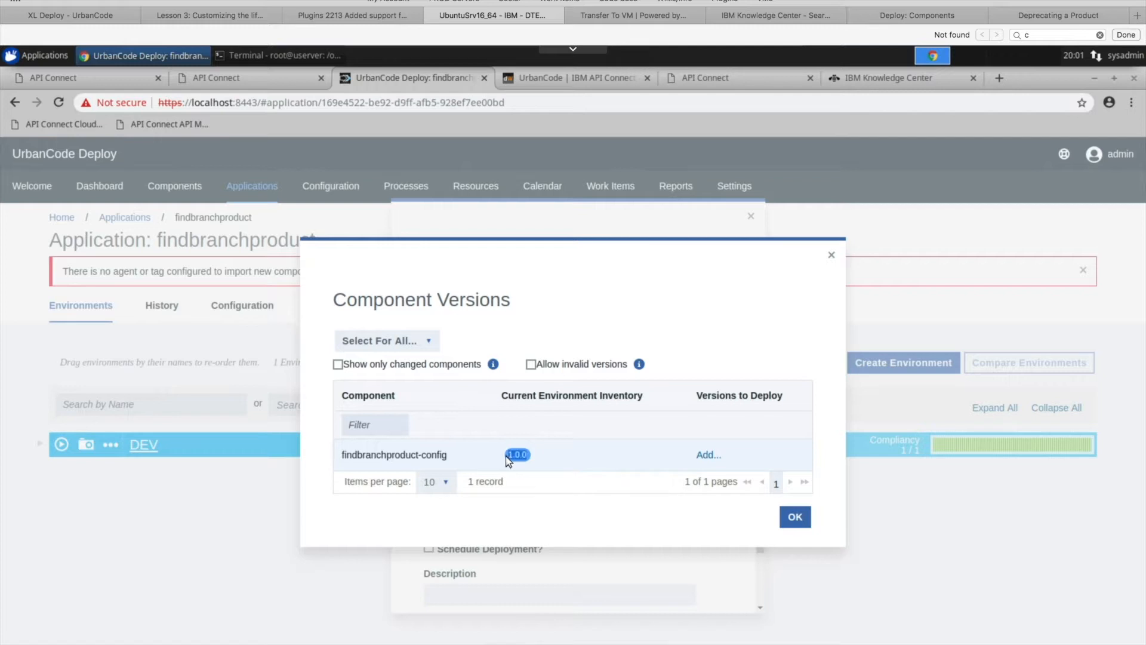
left_click(706, 457)
left_click(831, 472)
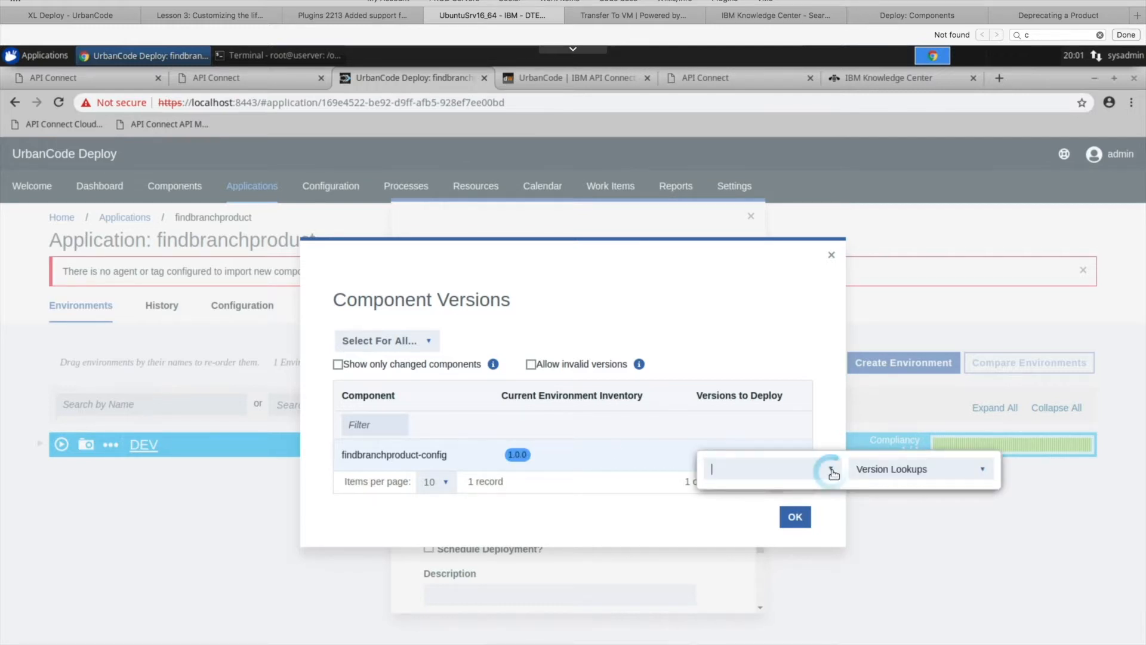
left_click(717, 522)
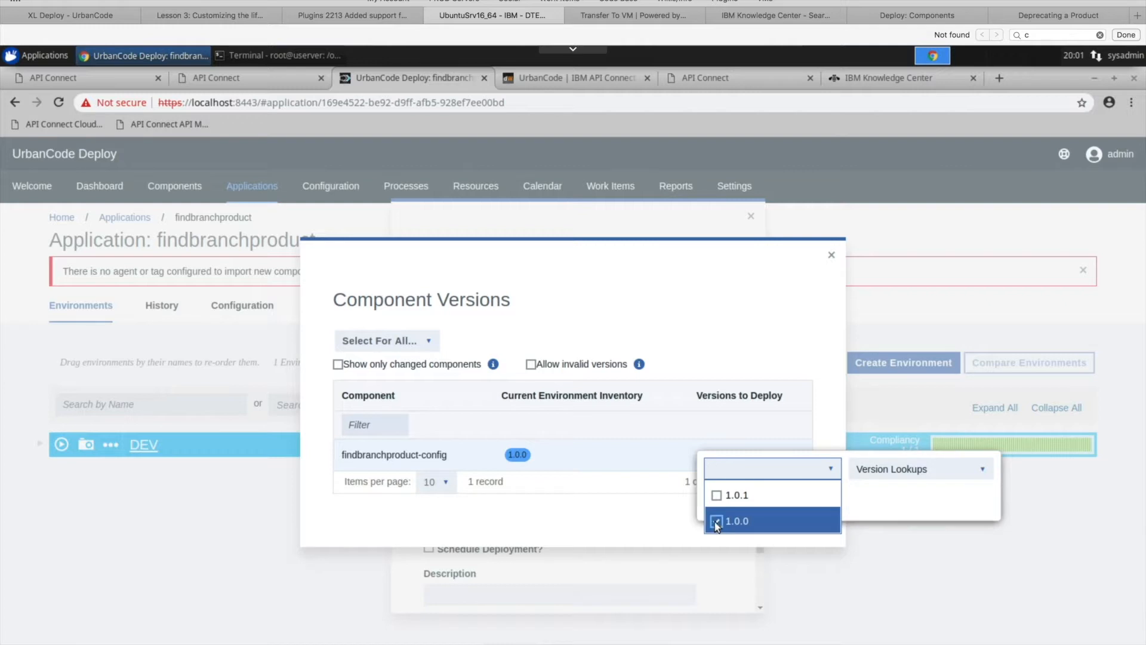
left_click(752, 328)
left_click(797, 518)
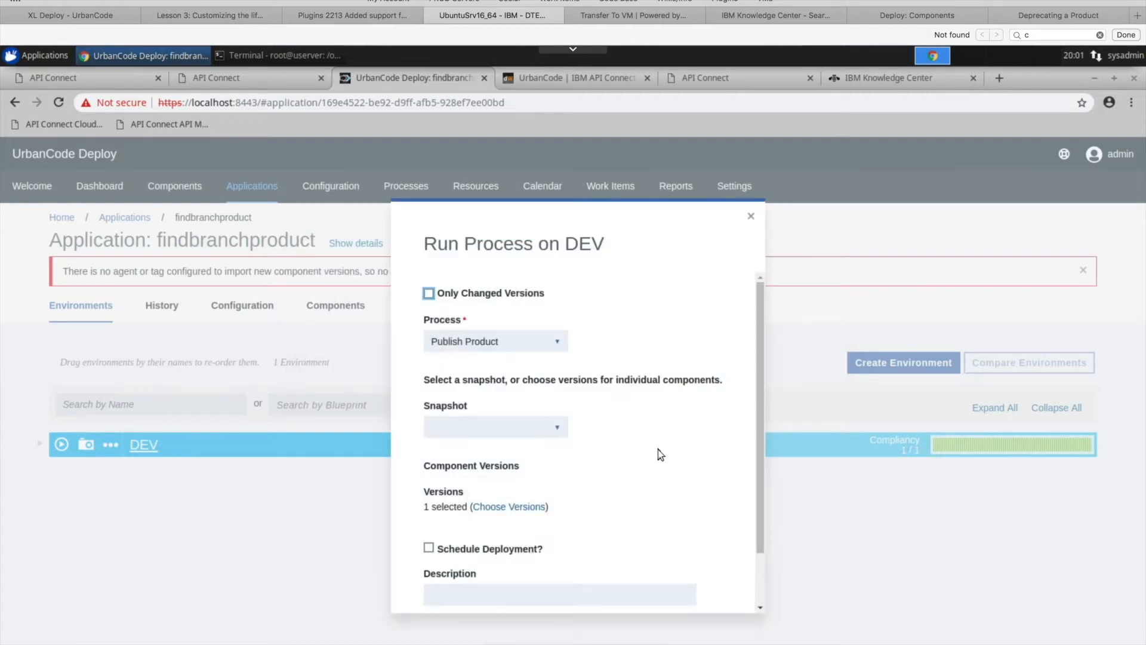
scroll(658, 450, "down", 2)
left_click(696, 585)
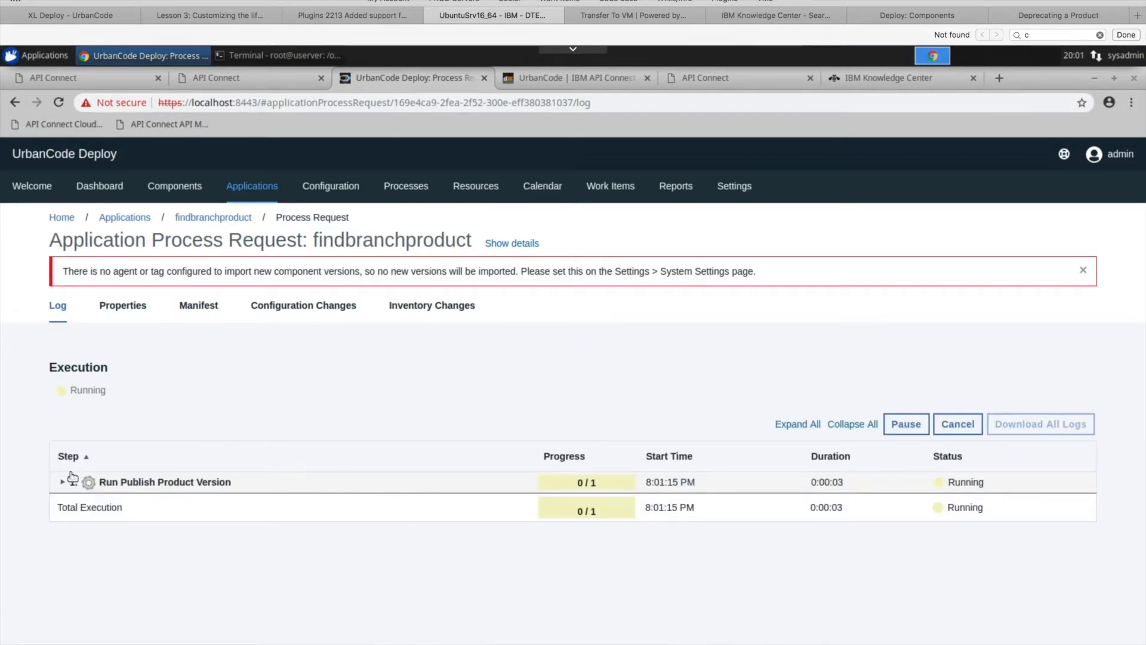
- Expand the request's execution log down to the individual steps of the Publish Product Version component process
left_click(63, 482)
left_click(72, 503)
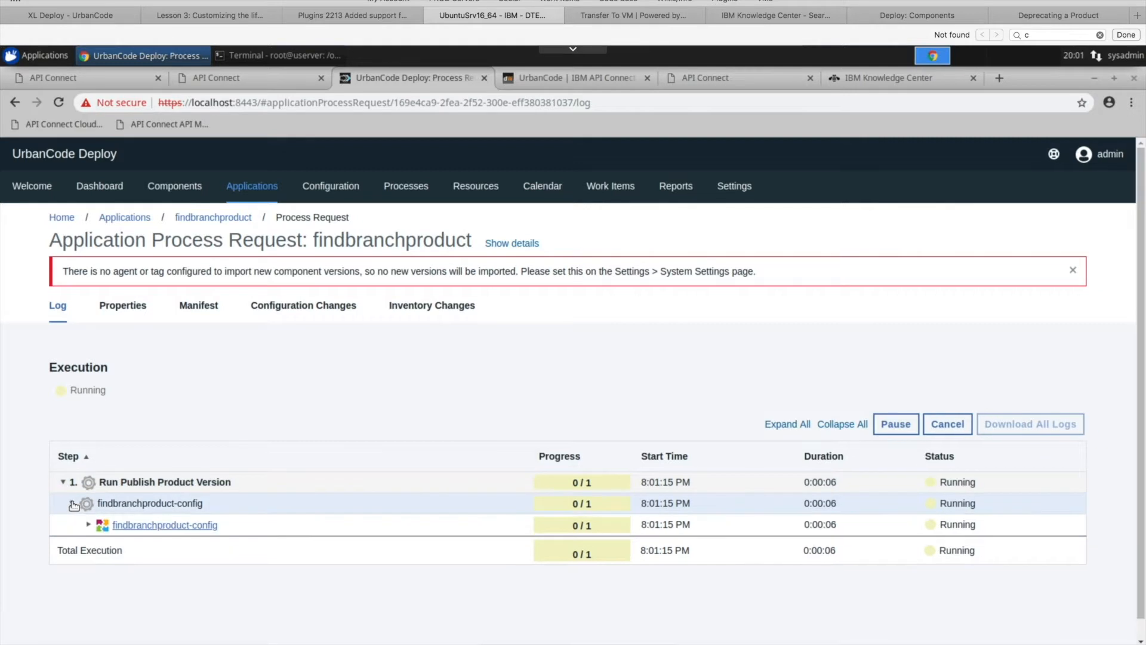
left_click(89, 525)
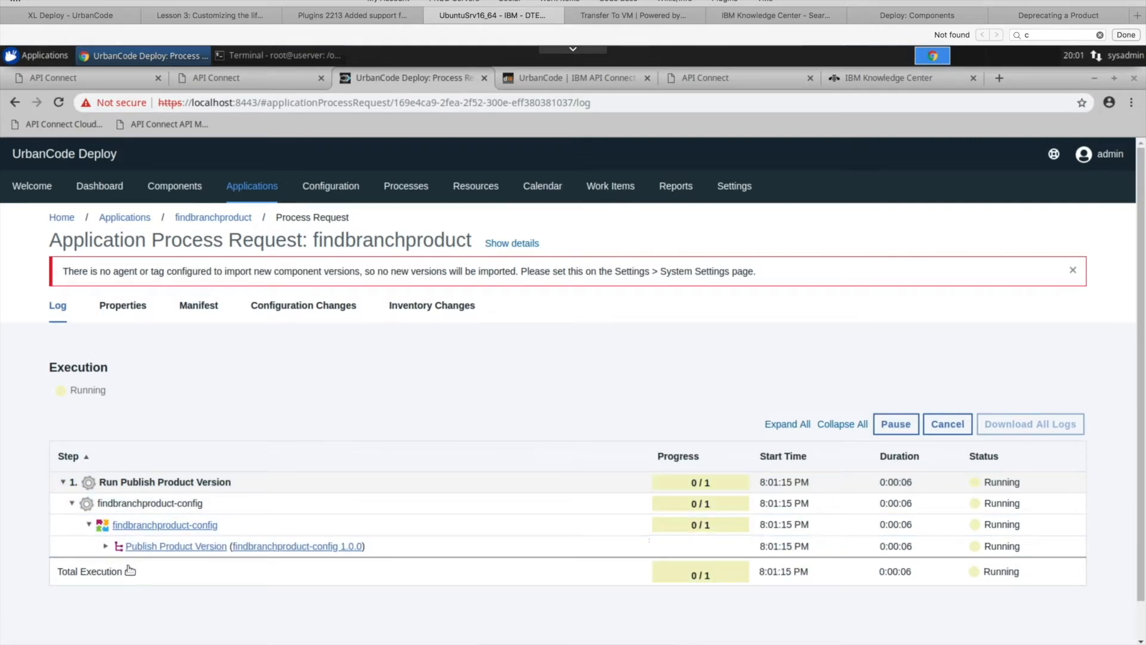
left_click(106, 546)
scroll(385, 480, "down", 3)
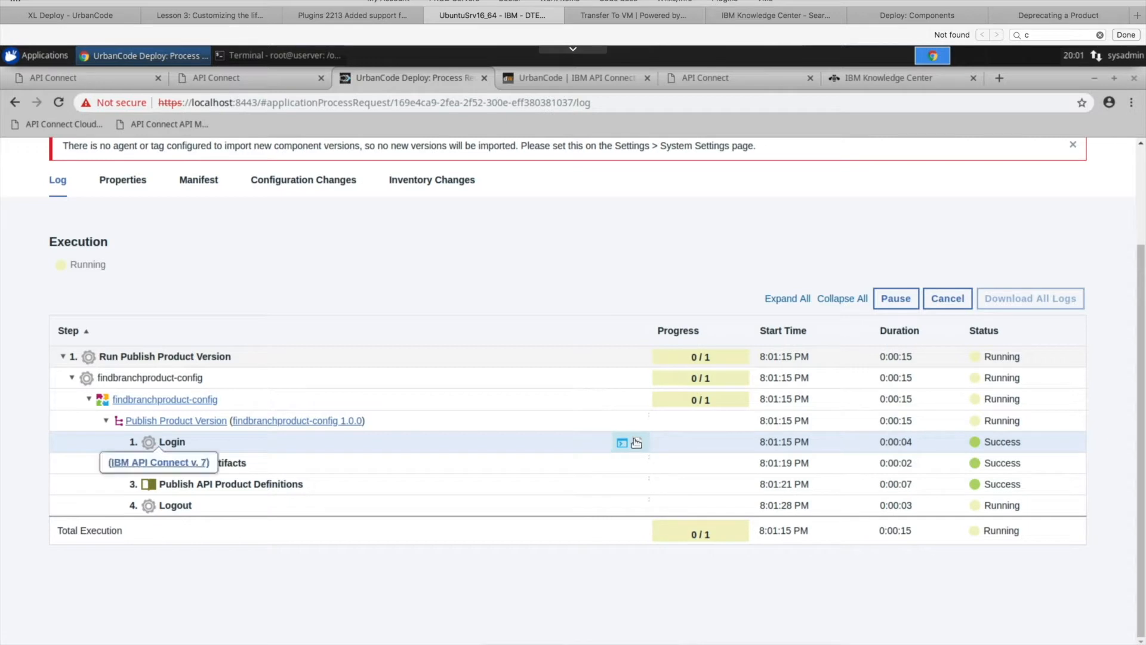
- Review the Login step's output log, highlighting the apicPath and realm property values, and close the log
left_click(609, 444)
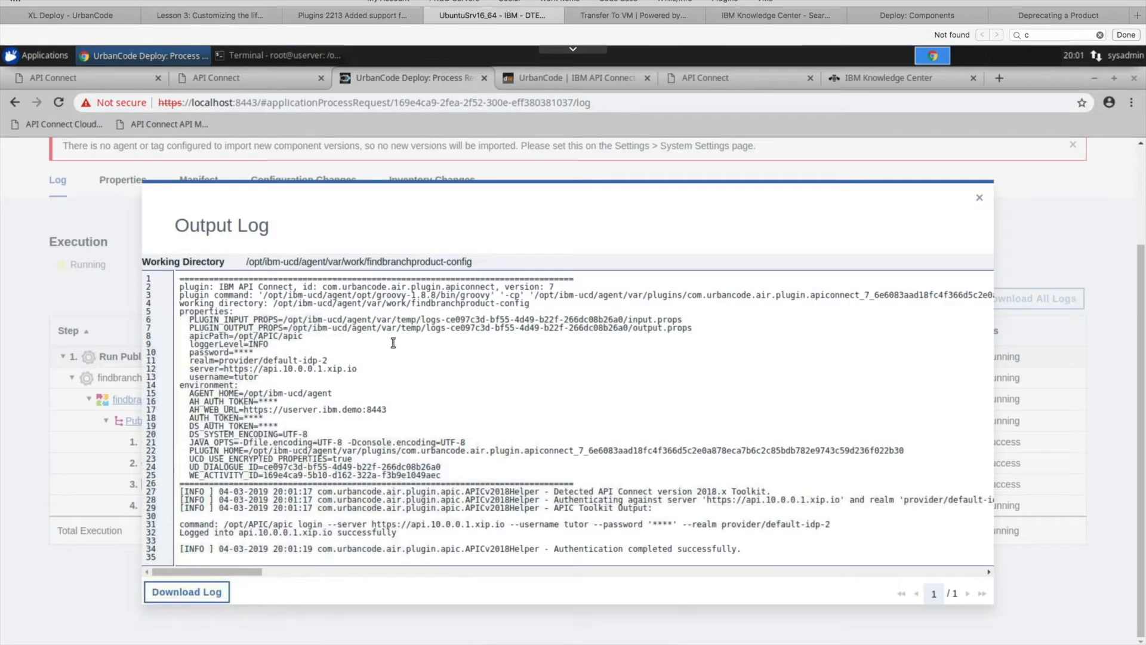
left_click_drag(304, 336, 239, 336)
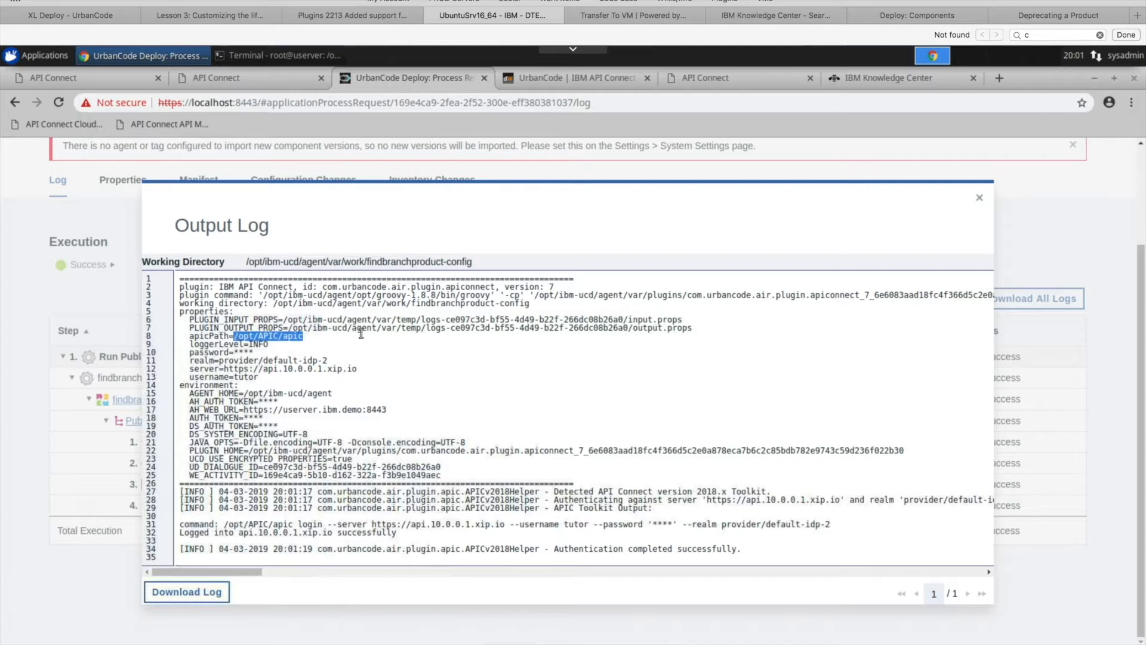
left_click_drag(332, 361, 247, 360)
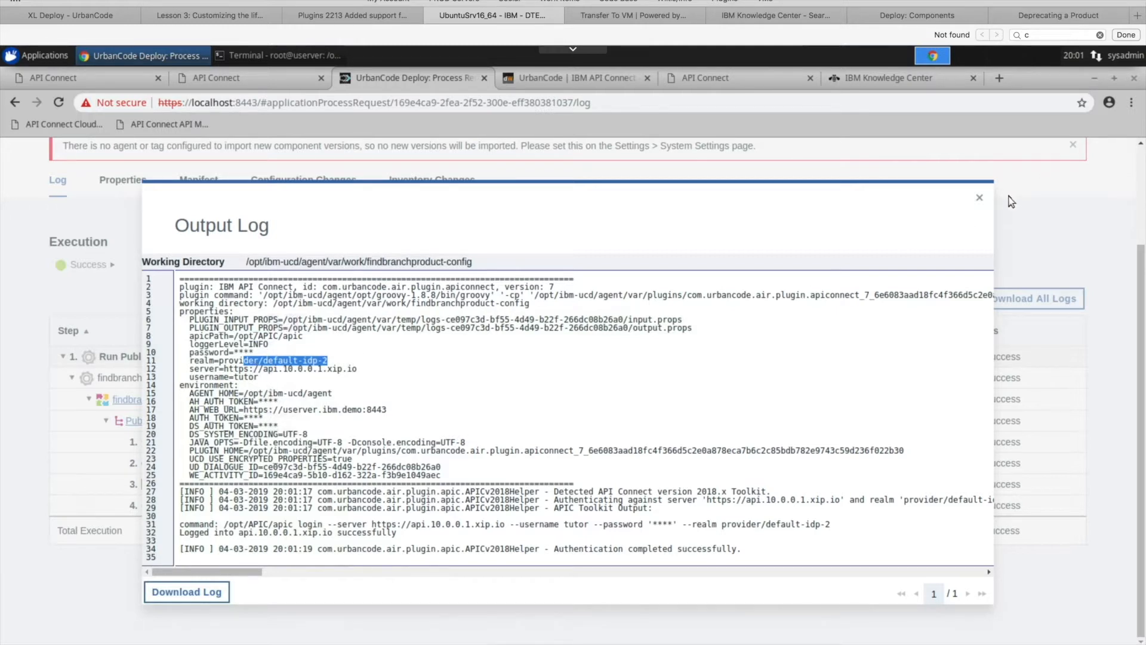
left_click(980, 197)
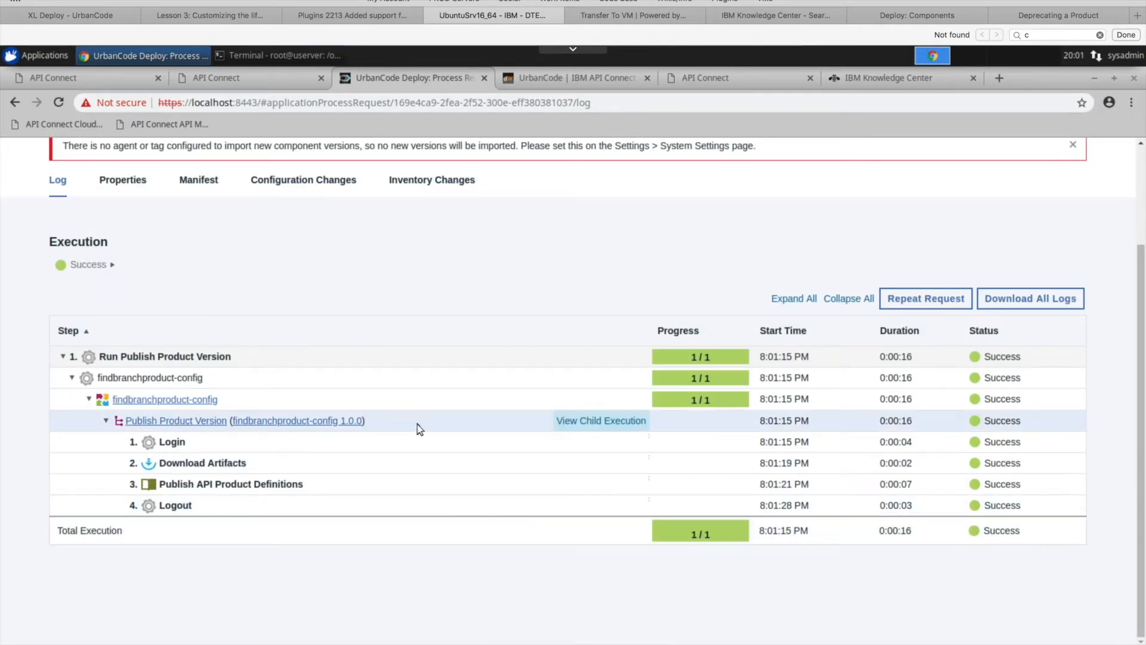
- Review the Publish API Product Definitions output log, highlighting the toolkit path and the findbranchproduct.yaml publish command, and close the log
left_click(622, 484)
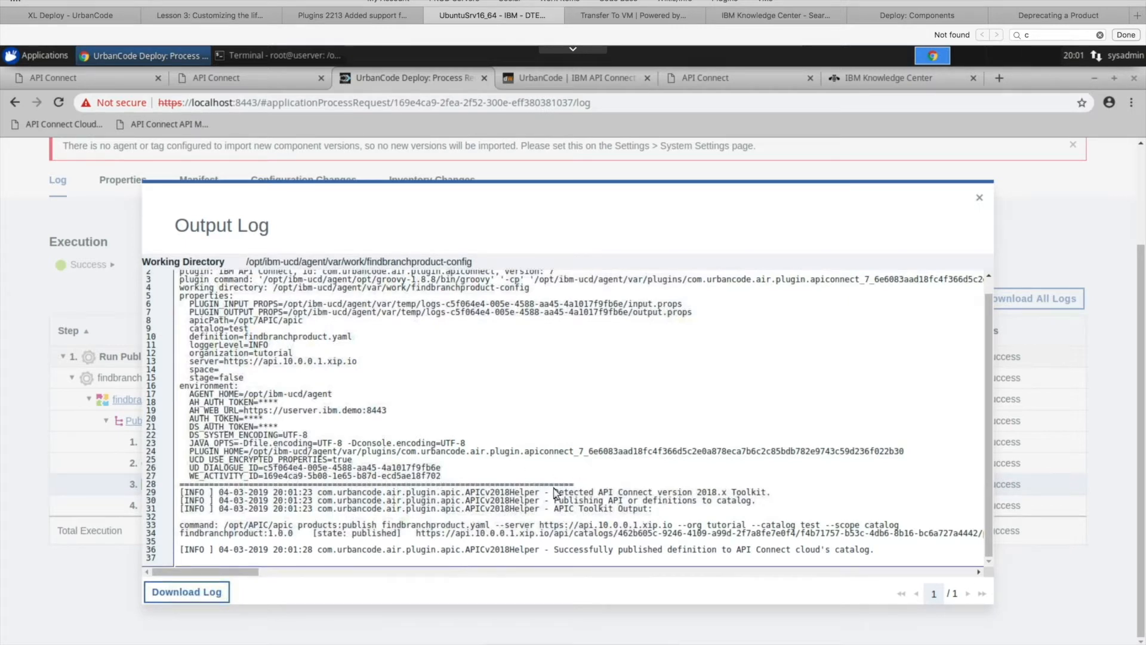
left_click_drag(564, 494, 179, 493)
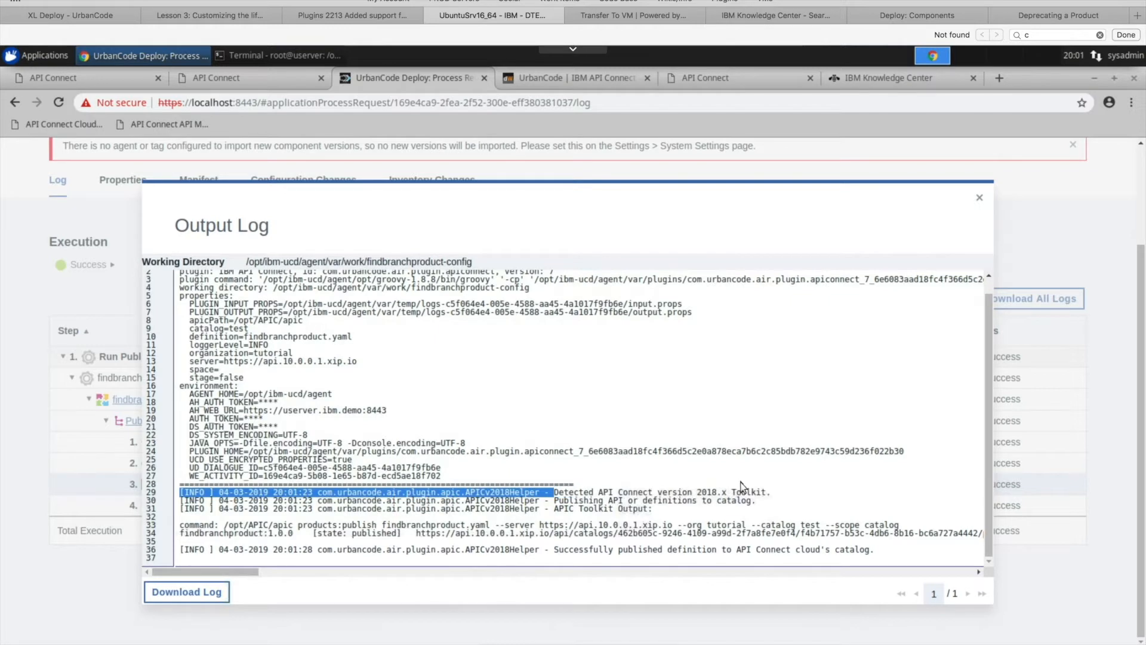
left_click(776, 494, "shift")
left_click(778, 496)
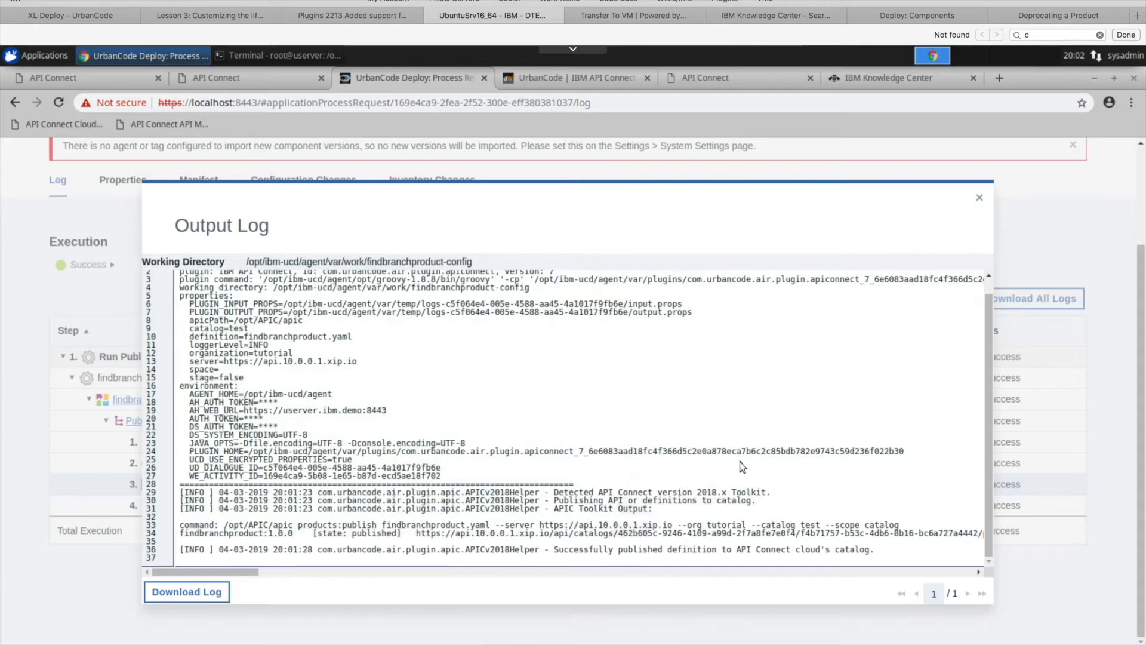
left_click_drag(306, 321, 239, 322)
left_click(643, 476)
double_click(290, 525)
left_click(421, 523)
left_click_drag(486, 524, 388, 523)
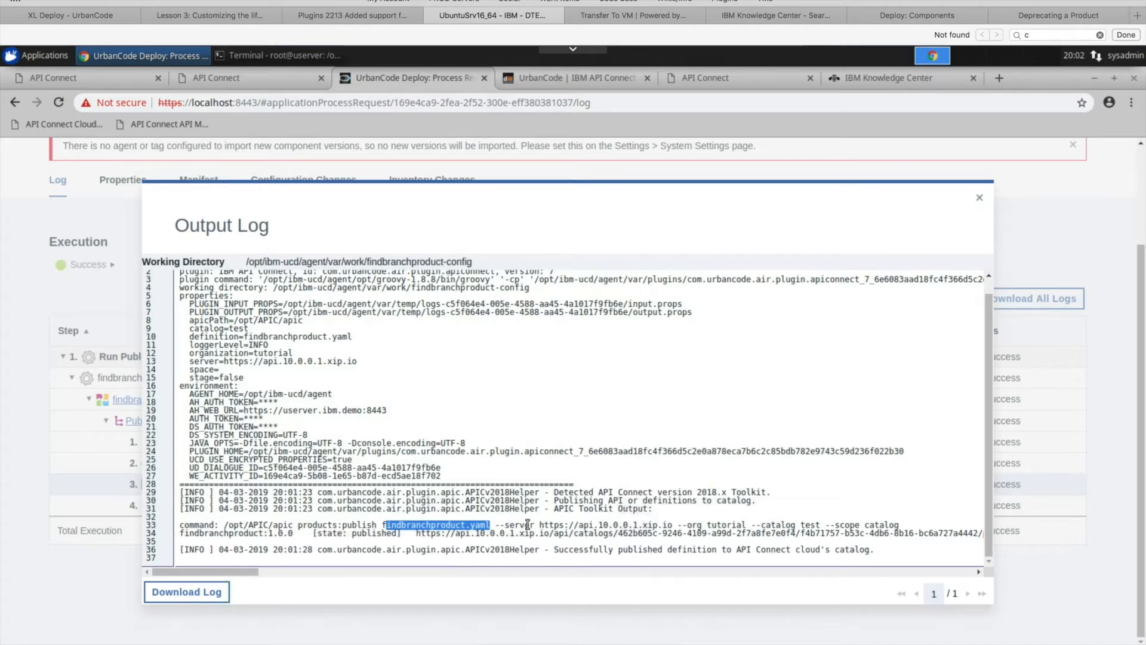
left_click(804, 513)
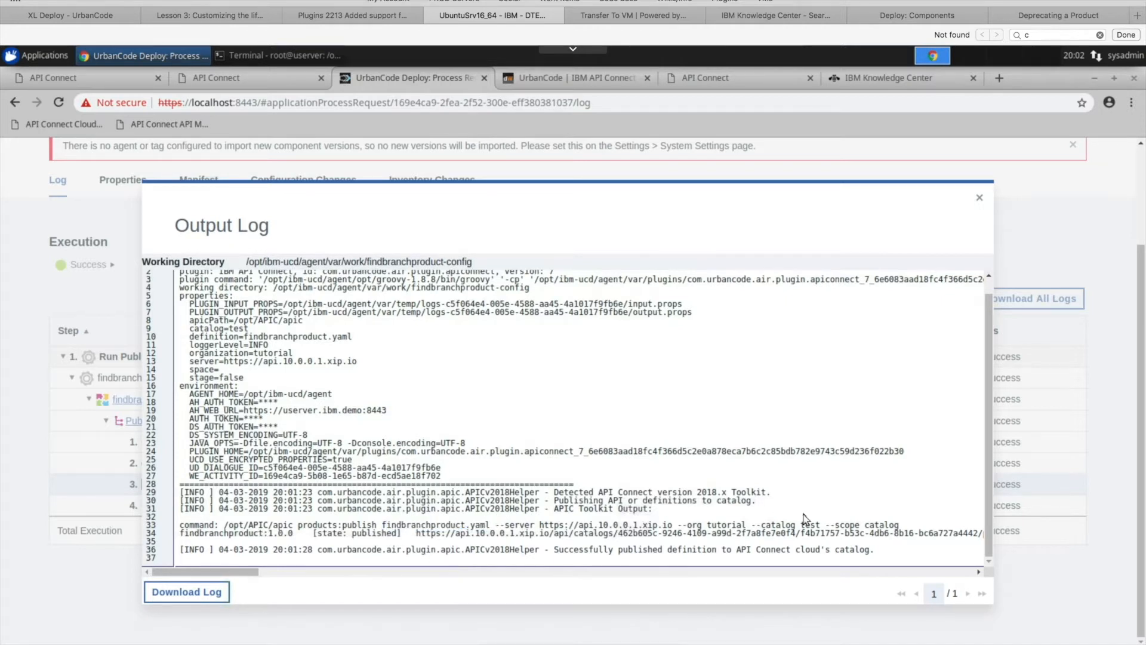
left_click(981, 200)
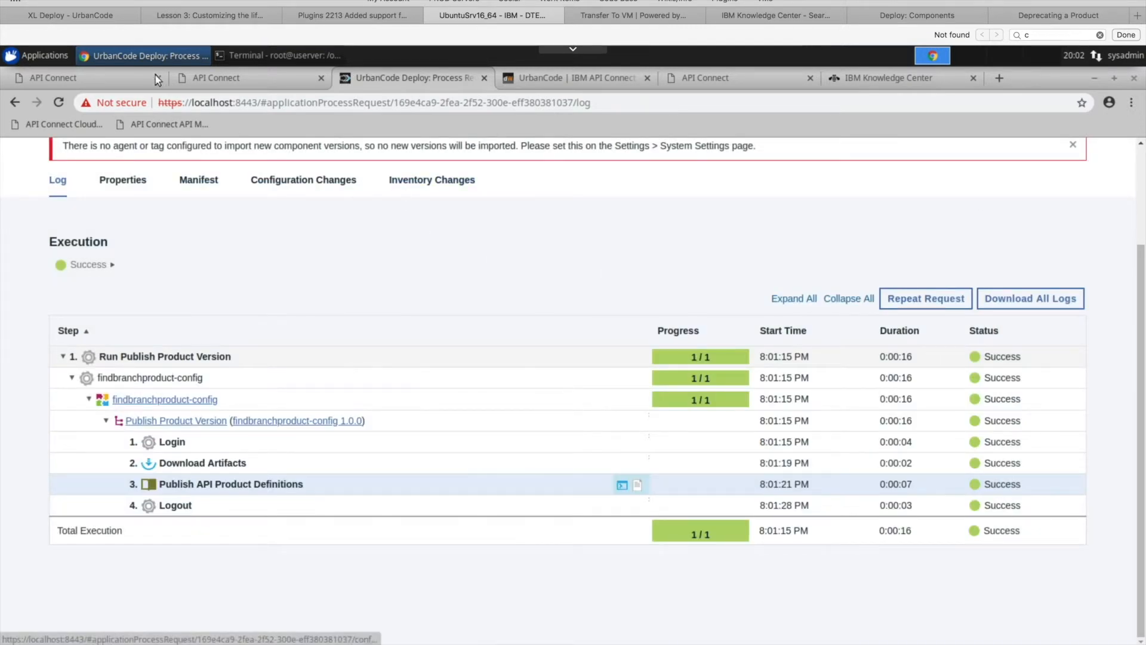
- Switch to API Manager and open the Test catalog's products to check the state of FindBranchProduct
left_click(128, 78)
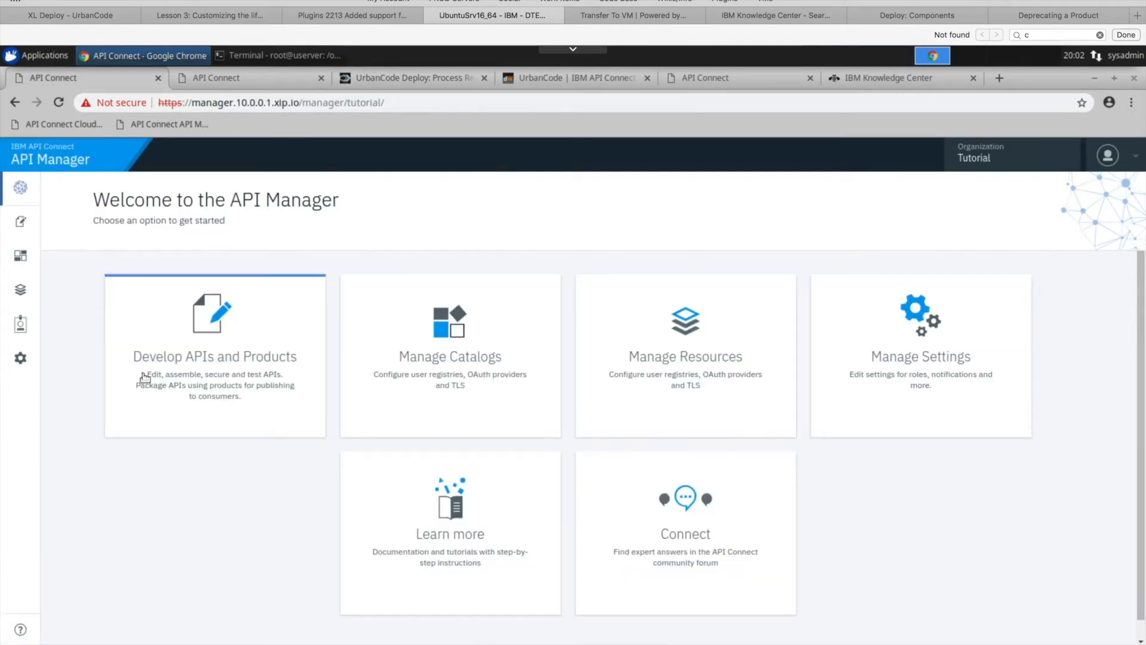
left_click(27, 227)
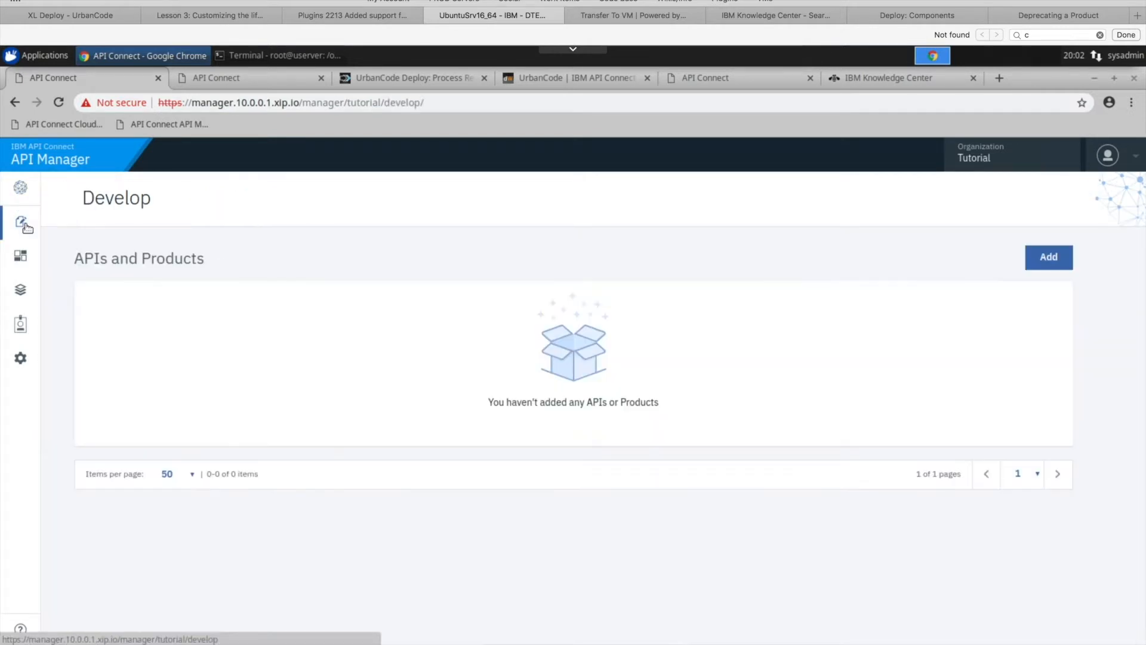
left_click(22, 259)
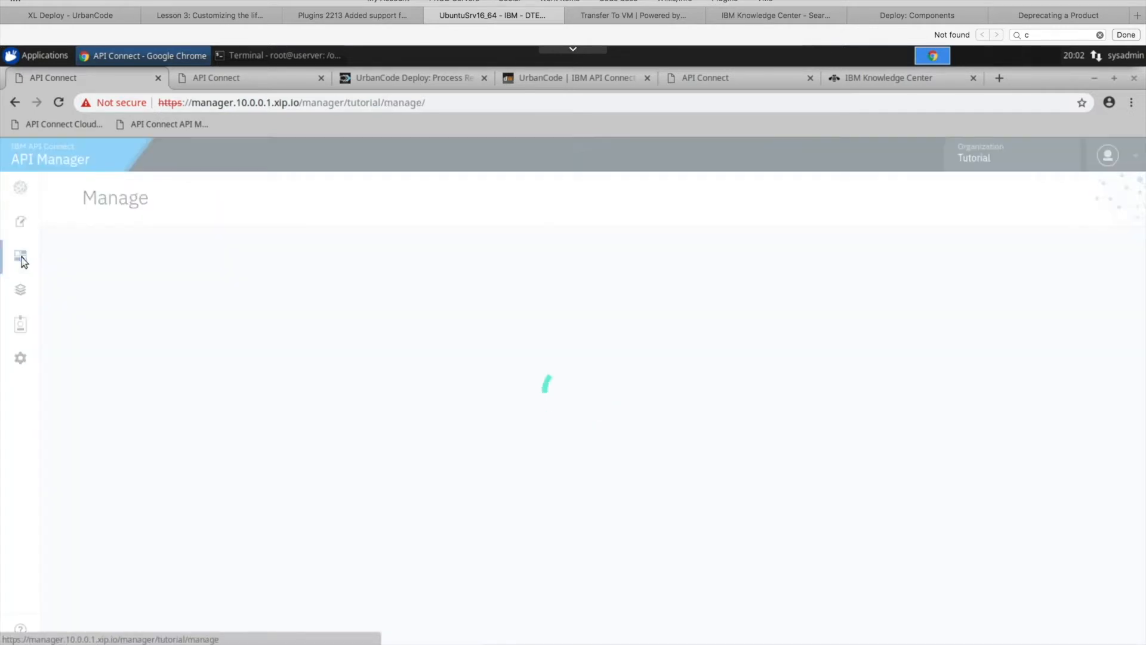
left_click(318, 357)
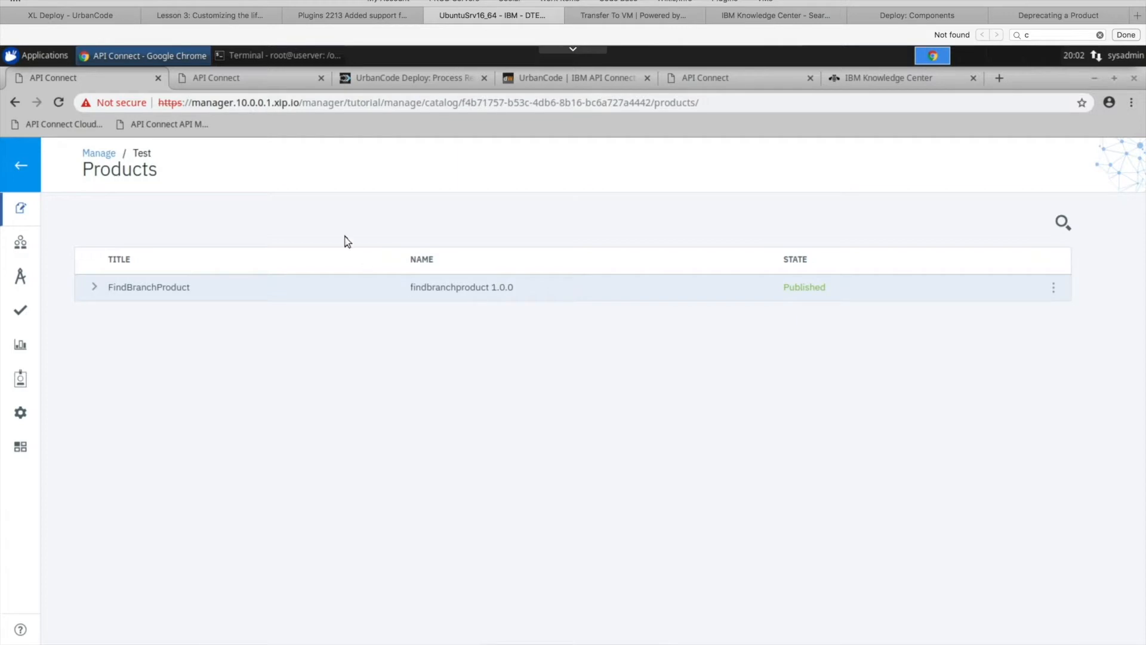
- Return to UrbanCode Deploy and open the version list of the findbranchproduct-config component
left_click(400, 80)
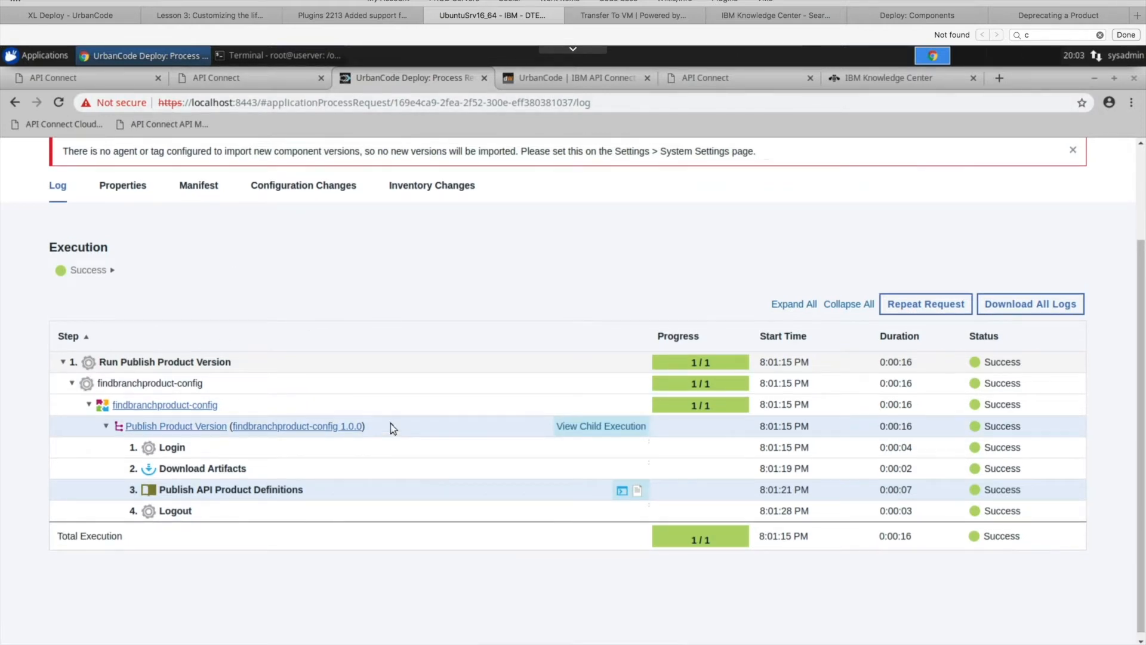
scroll(394, 428, "up", 2)
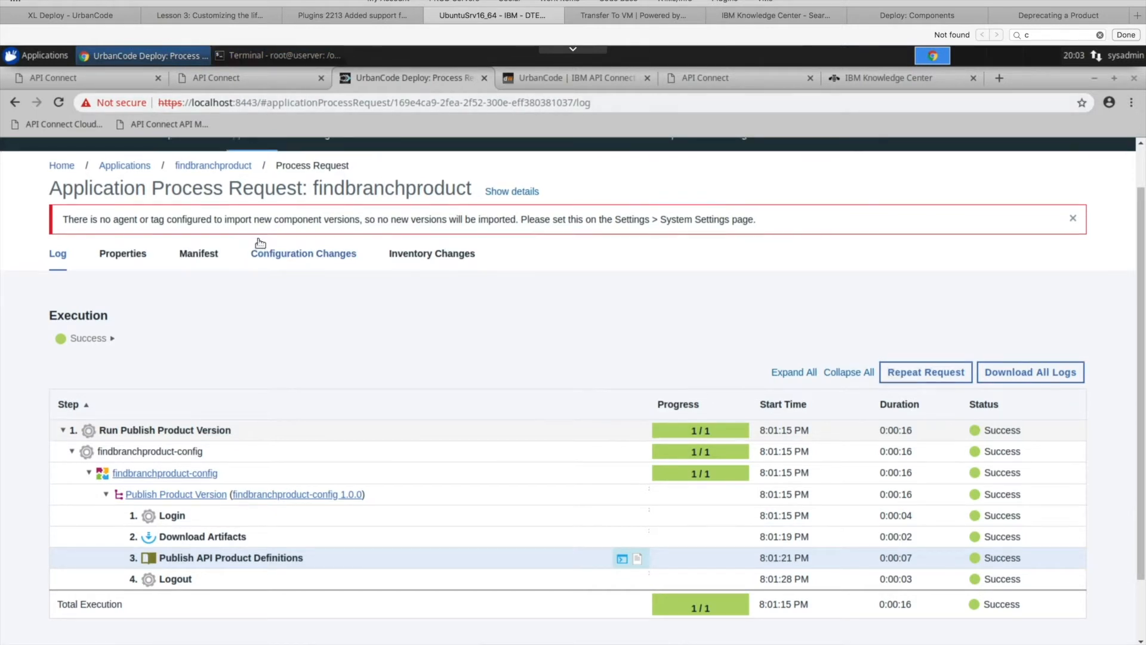
scroll(260, 235, "up", 1)
left_click(176, 187)
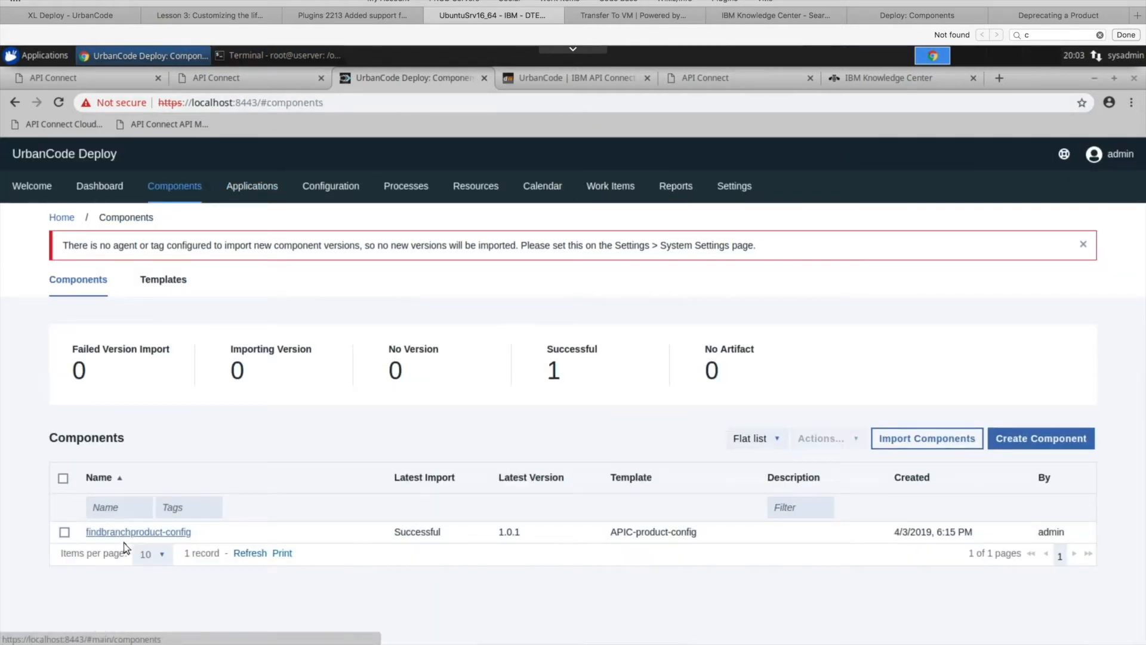
left_click(127, 532)
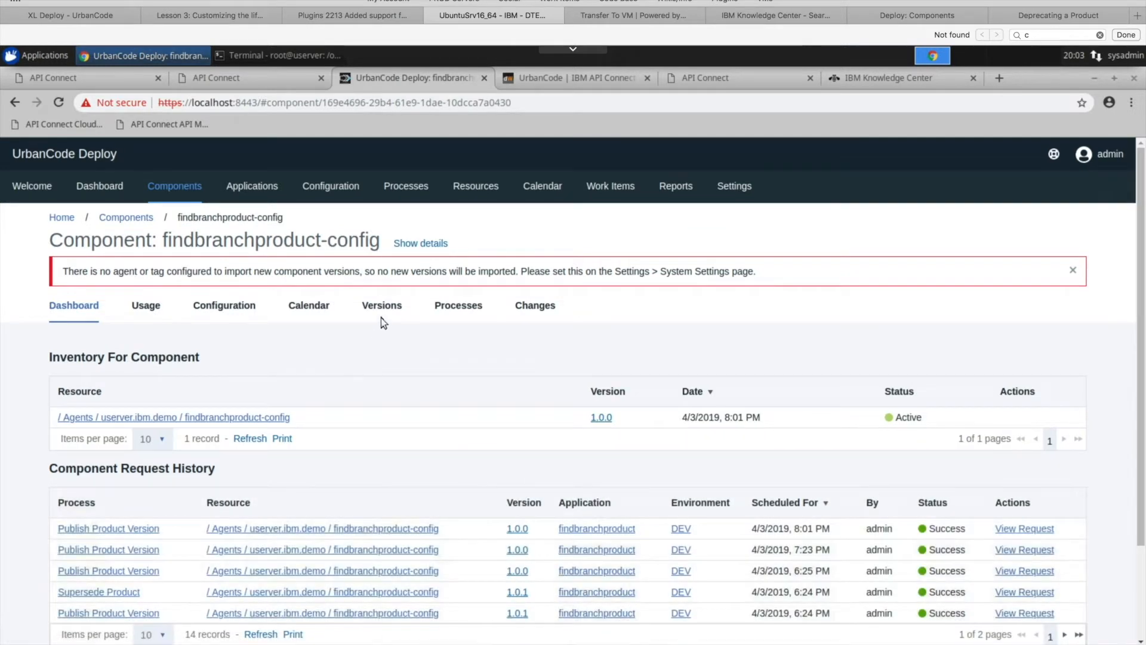
left_click(380, 308)
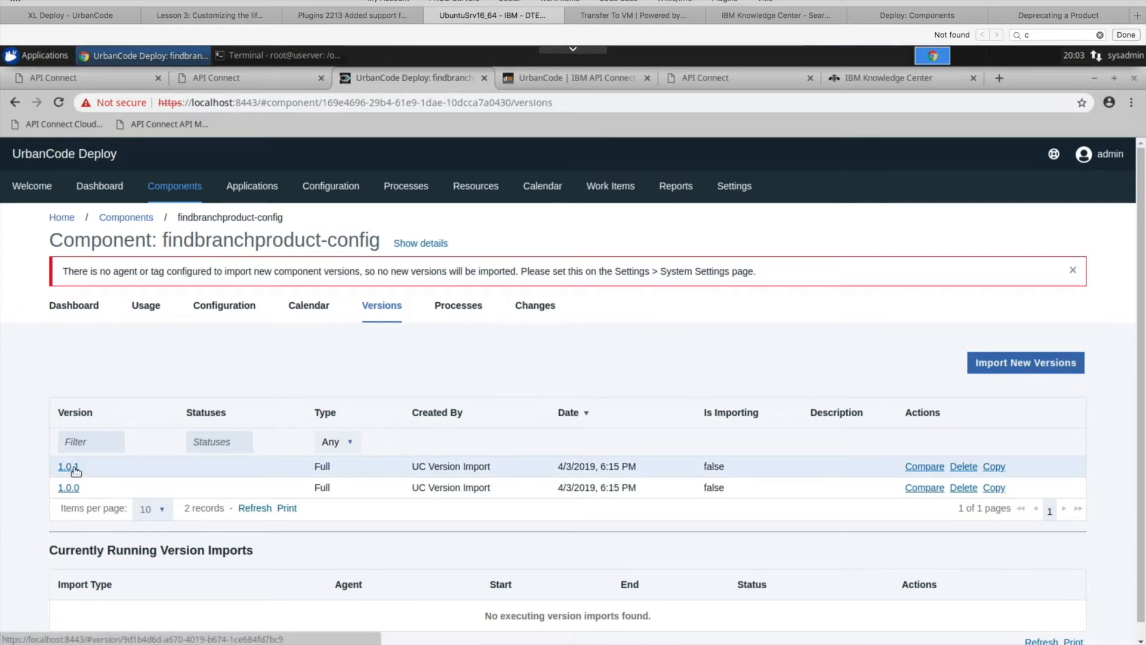
- Review the component's basic configuration, from the APIC settings to the version source base path and the Import Versions Automatically option
left_click(226, 307)
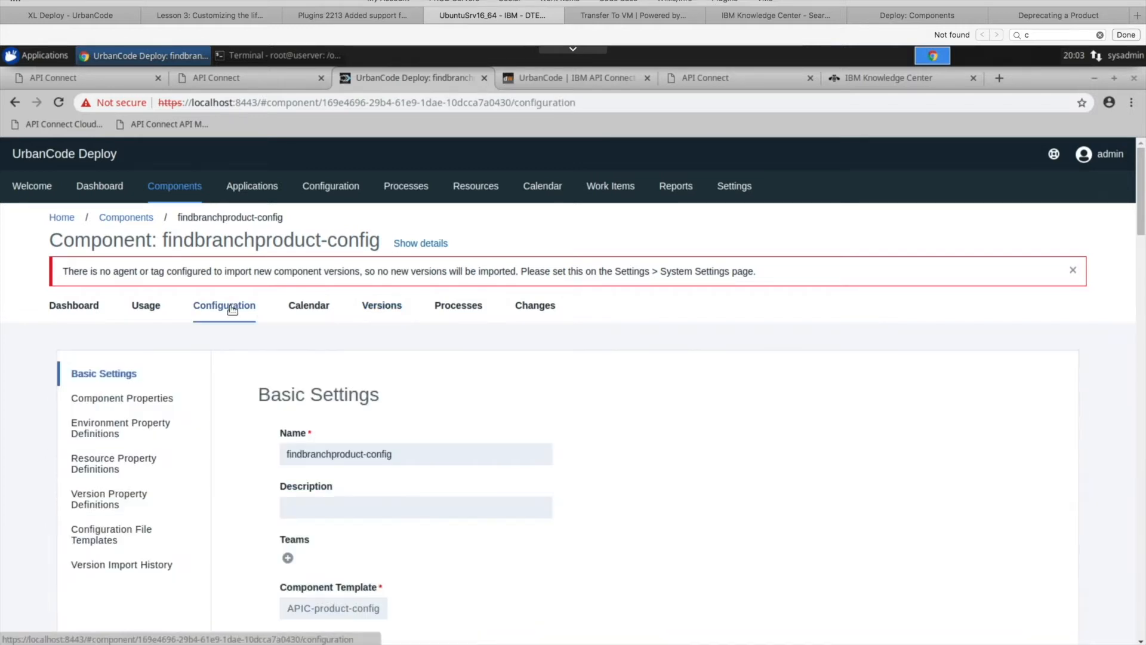
scroll(649, 449, "down", 4)
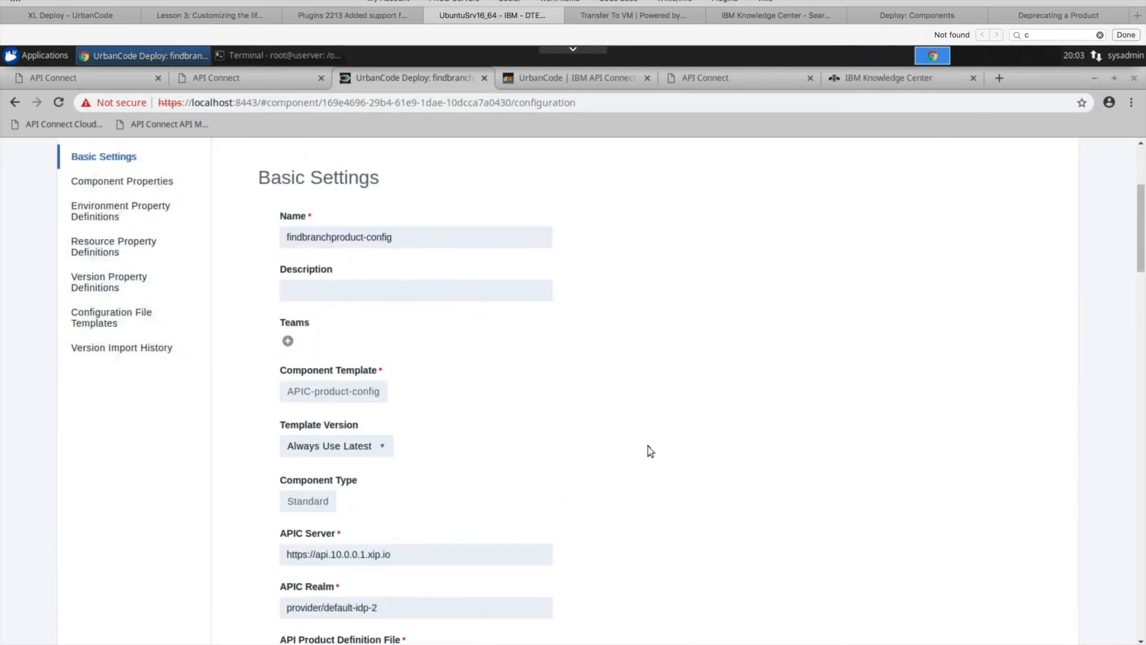
scroll(648, 449, "down", 8)
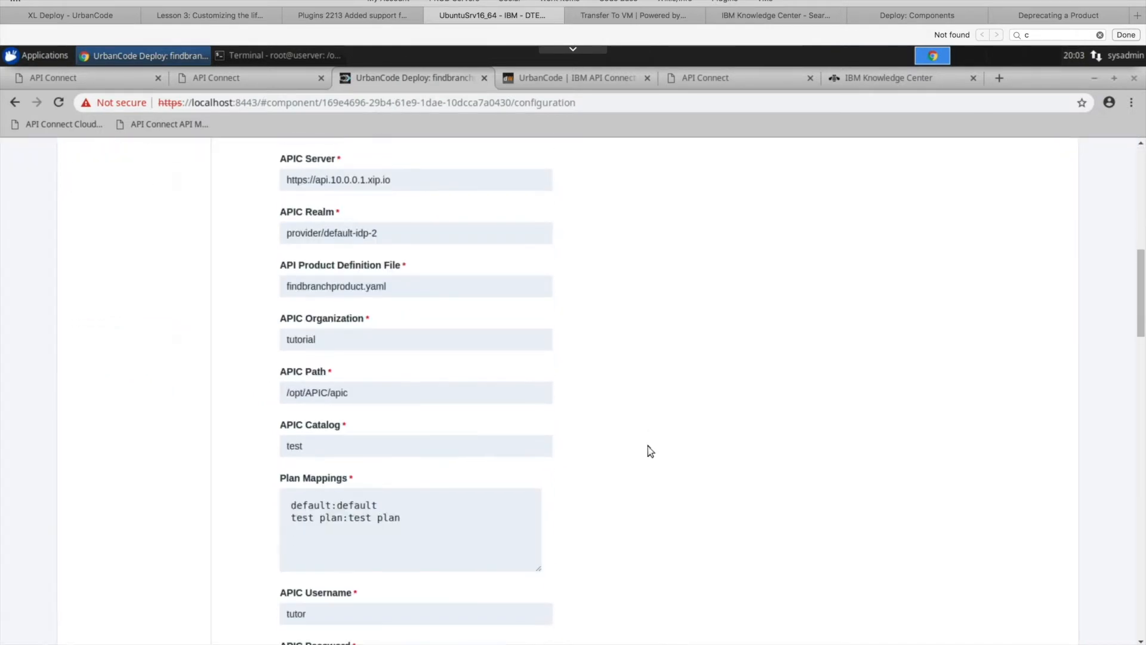
scroll(648, 449, "down", 12)
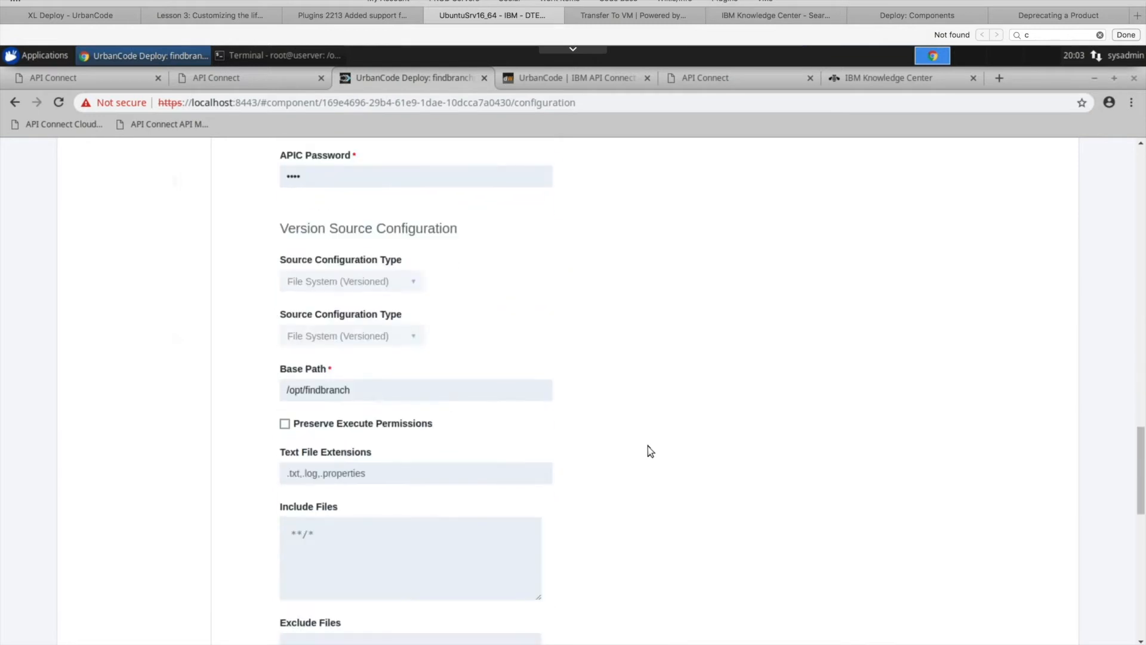
scroll(647, 446, "up", 4)
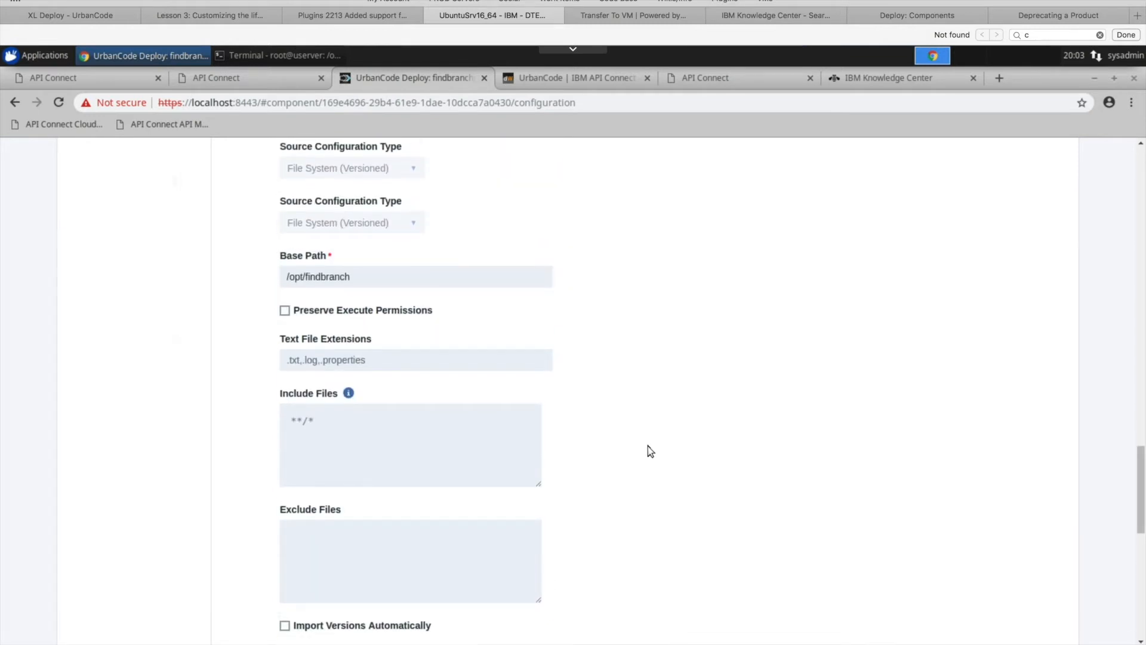
scroll(648, 446, "down", 6)
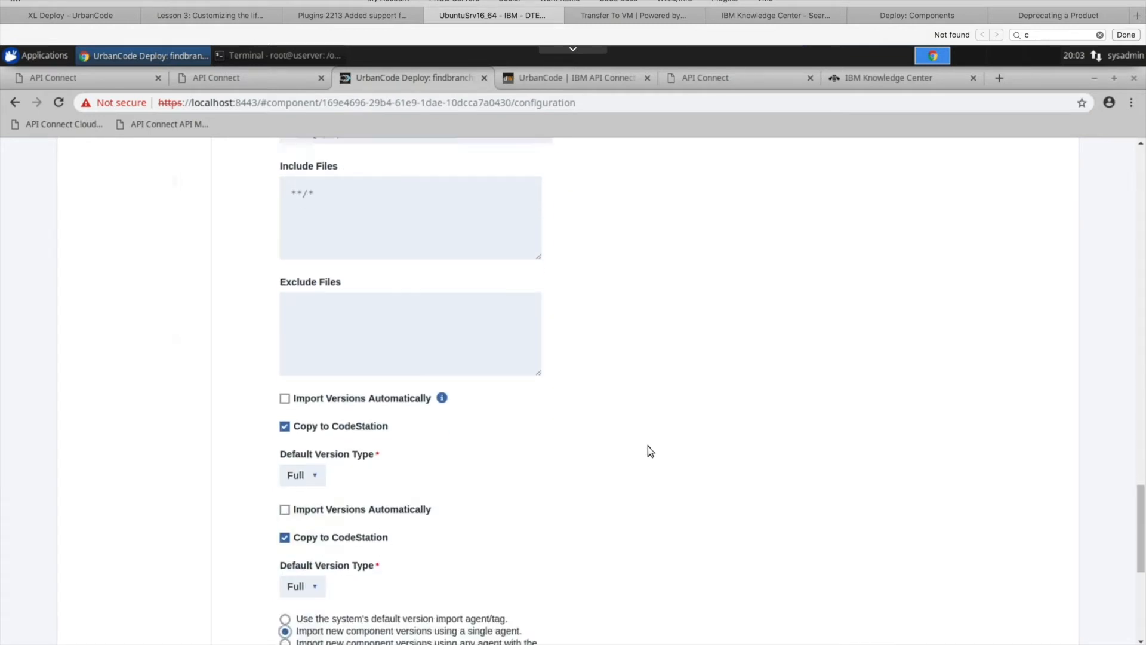
left_click(286, 338)
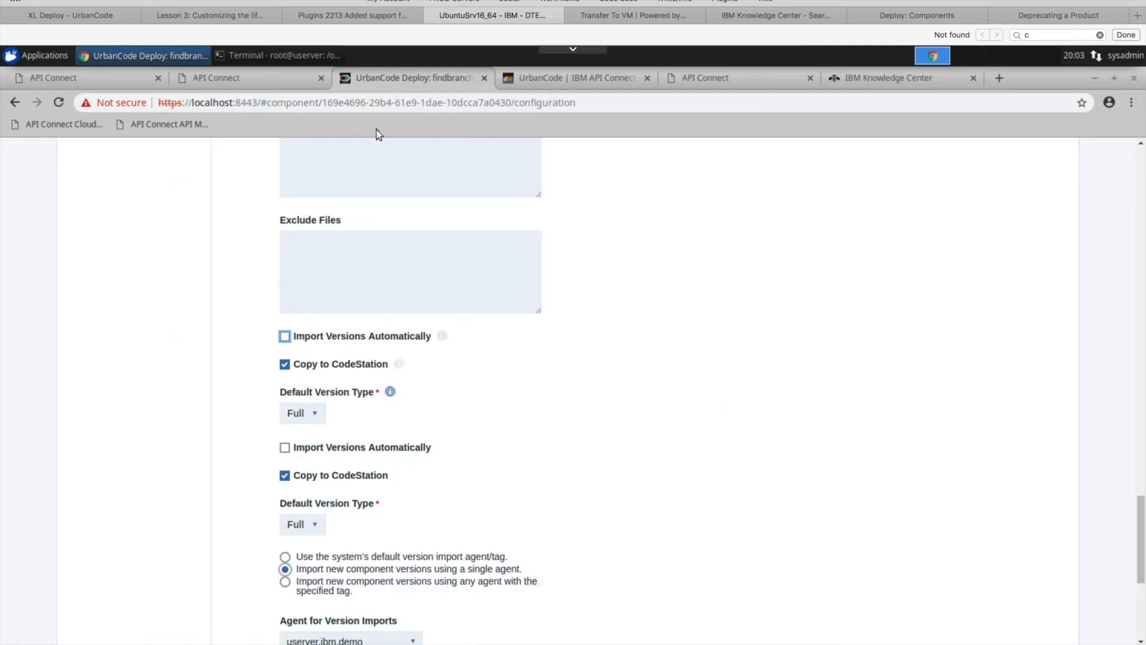
- Switch to the terminal, go up to /opt/findbranch with cd .., and list its version folders with ls
left_click(293, 57)
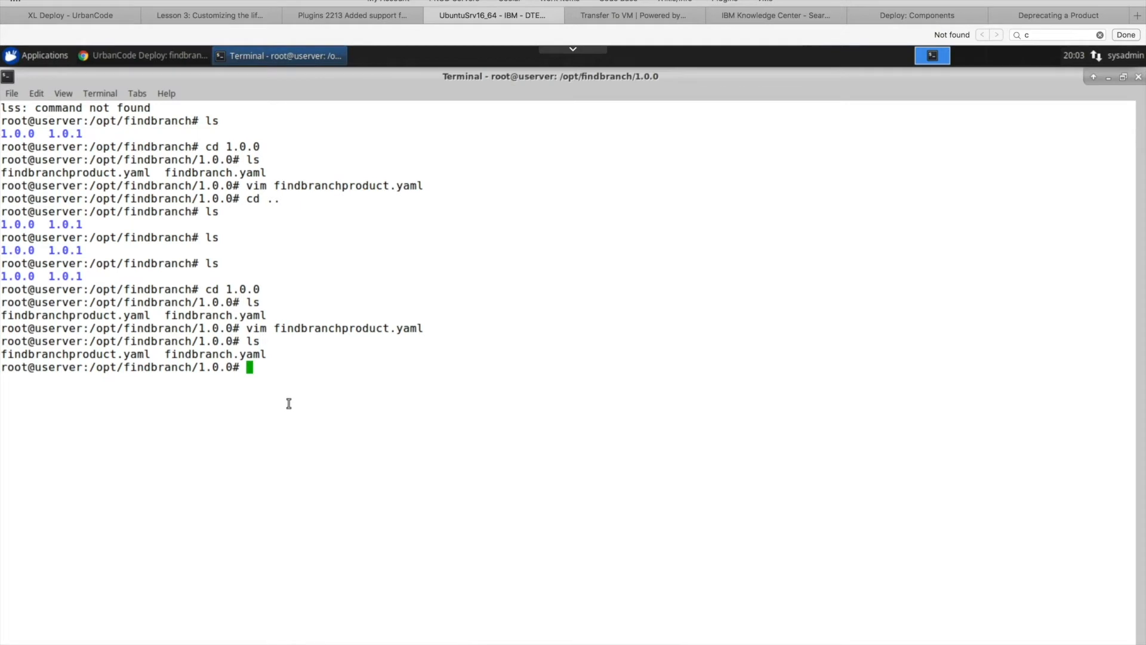
type("ls")
type("cd ..")
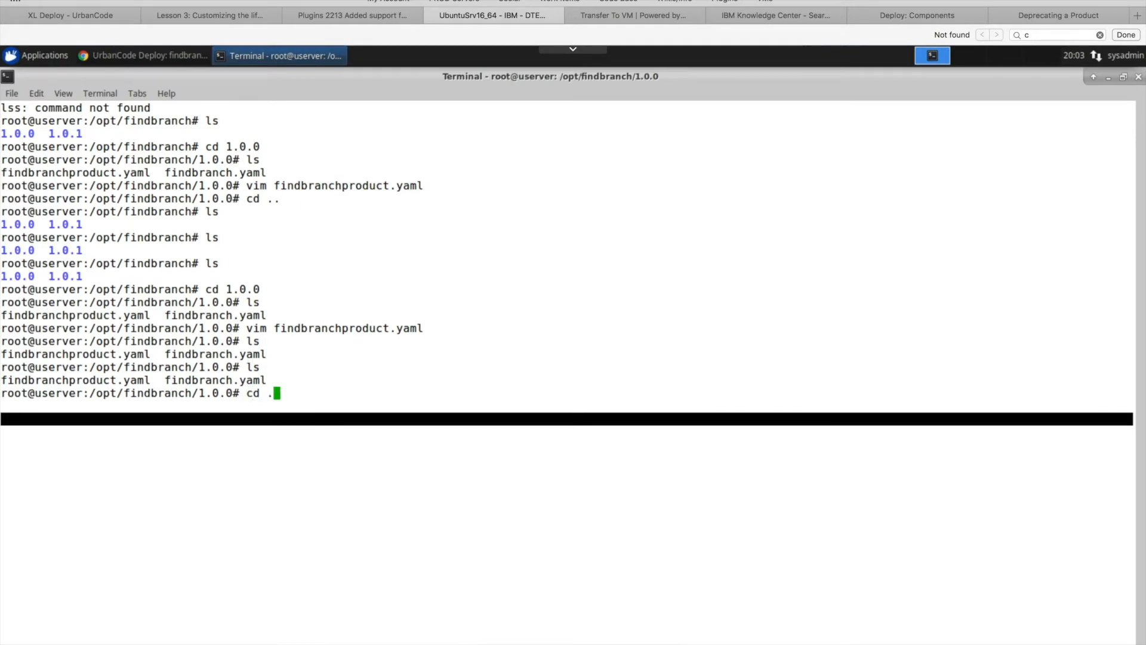
key("Return")
type("ls")
key("Return")
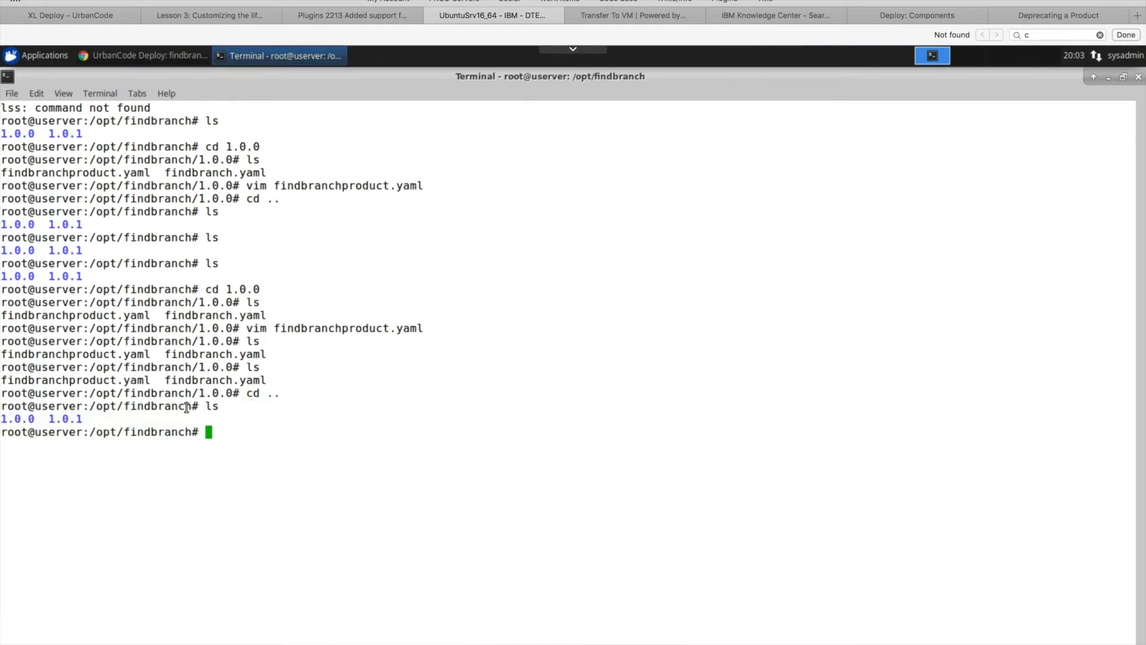
left_click_drag(192, 410, 89, 409)
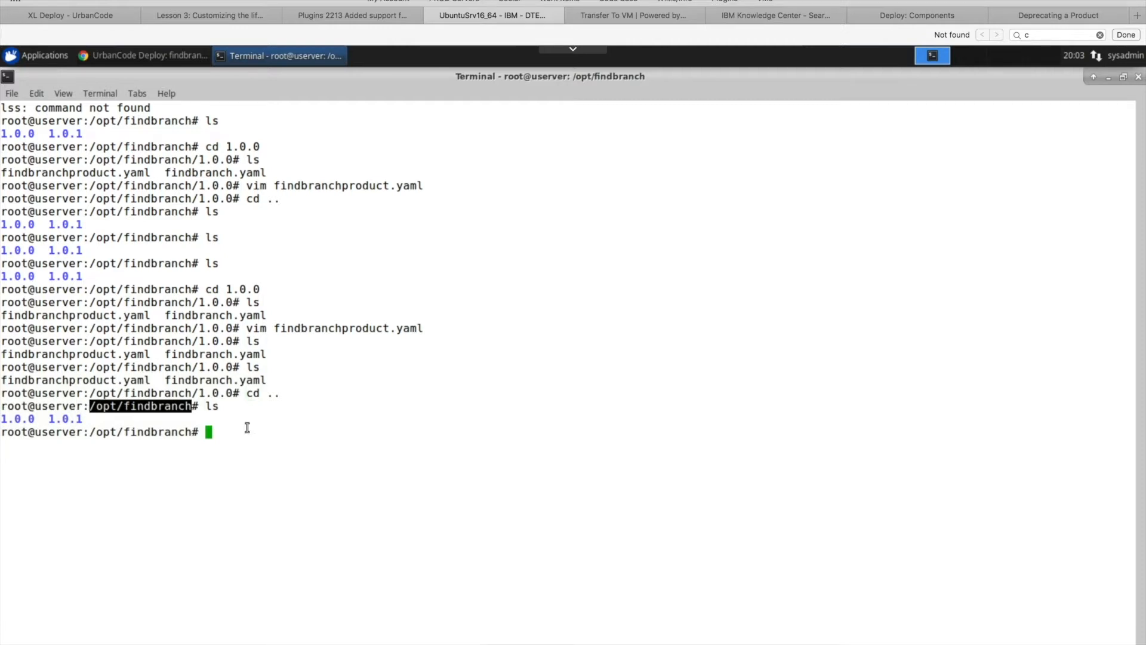
left_click(247, 428)
- Return to the findbranchproduct-config component in the browser and open version 1.0.1 to review its artifacts
left_click(118, 60)
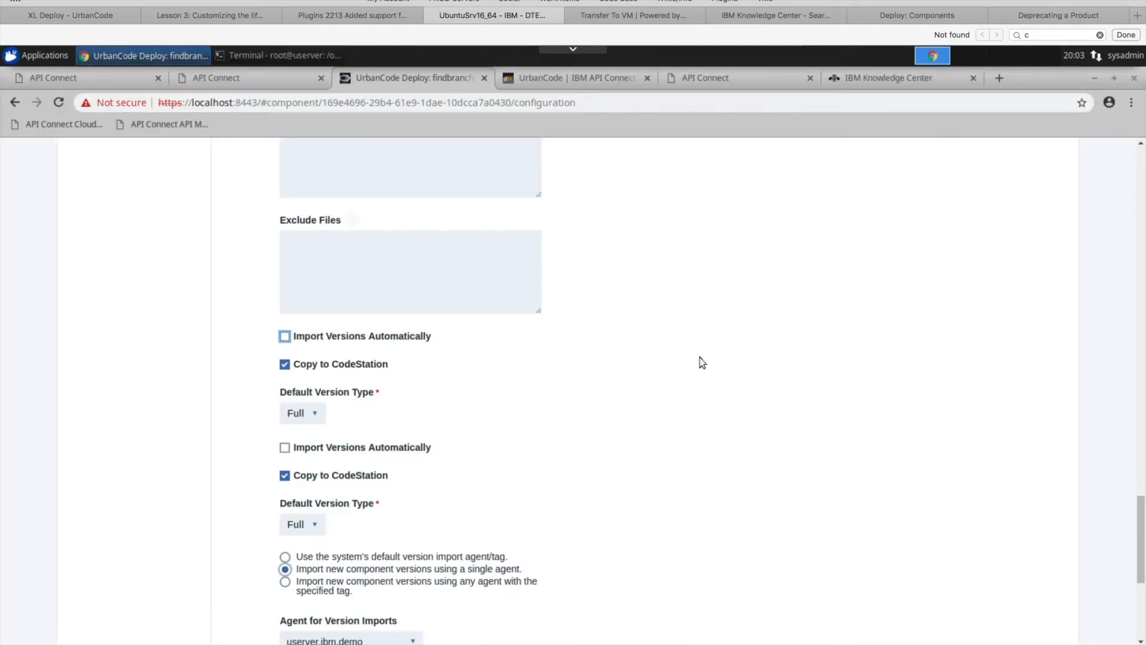
left_click_drag(1142, 562, 1136, 179)
left_click_drag(1144, 251, 1142, 209)
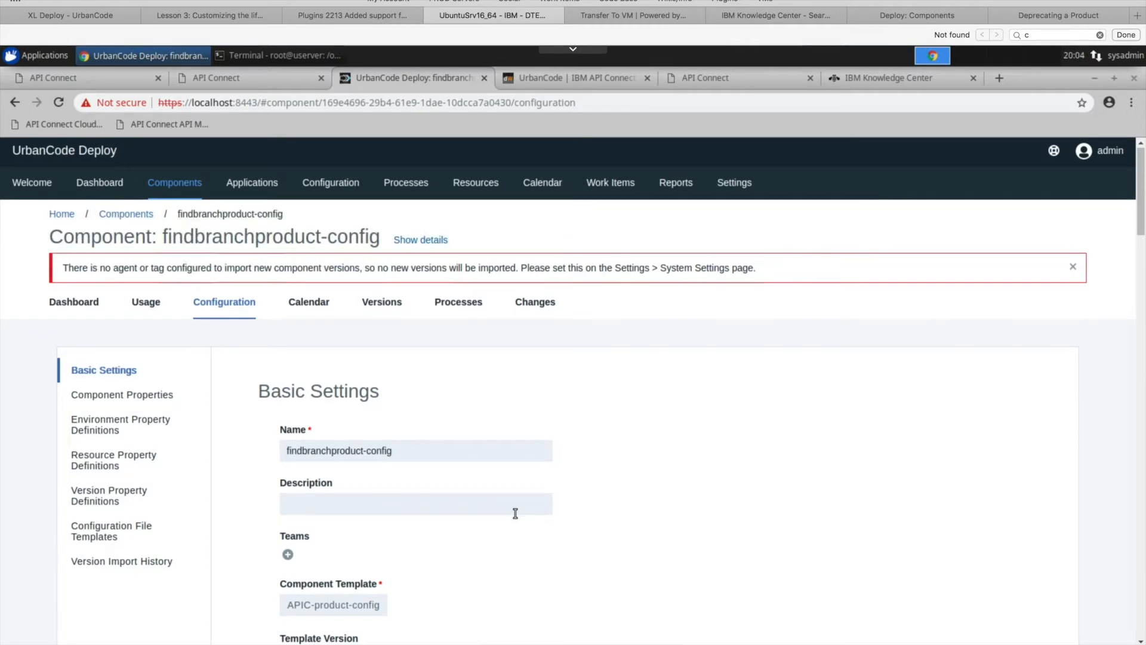
scroll(515, 514, "down", 3)
scroll(458, 561, "up", 3)
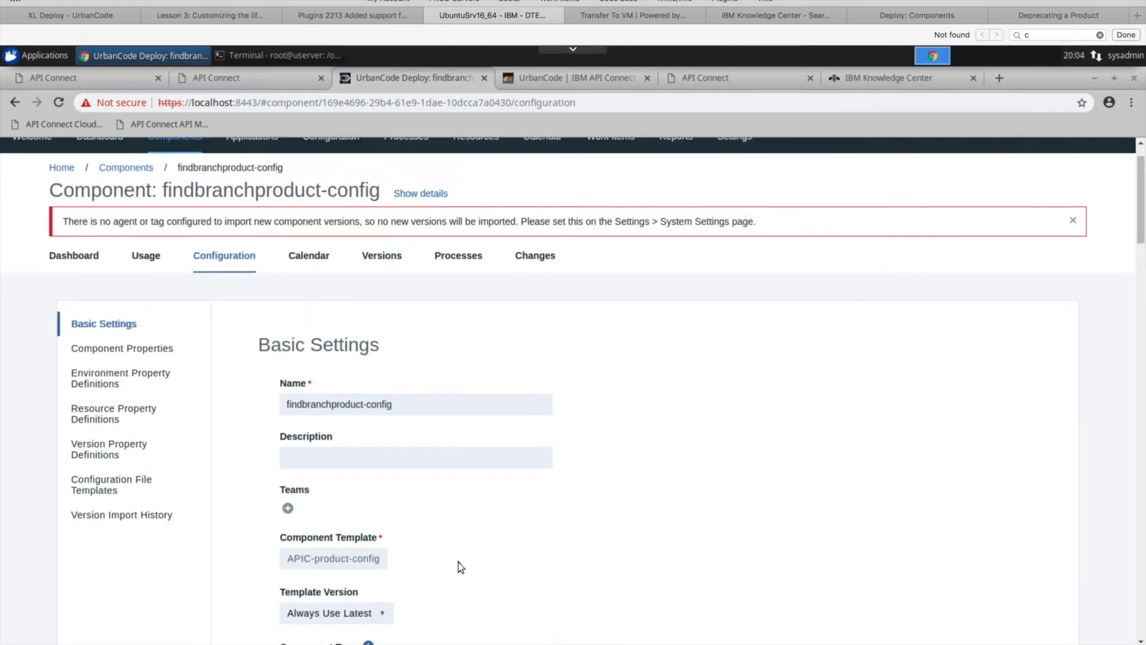
left_click(391, 305)
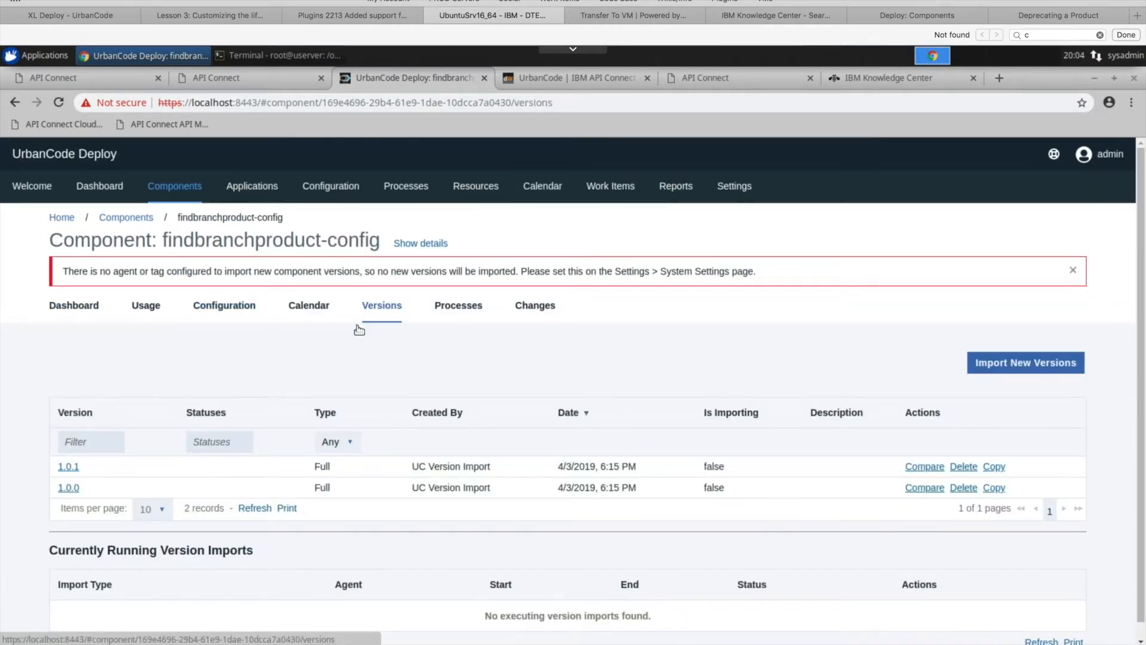
left_click(68, 467)
scroll(225, 429, "down", 2)
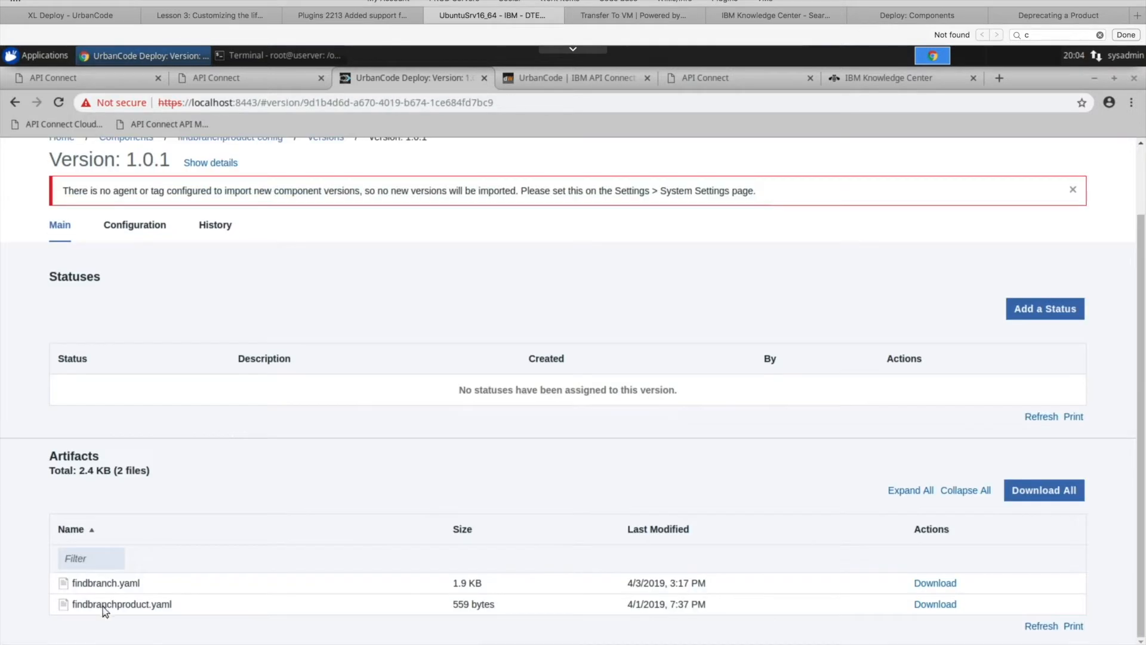
- Go to the component templates and open the Replace Product process of the APIC-product-config template
scroll(147, 525, "up", 2)
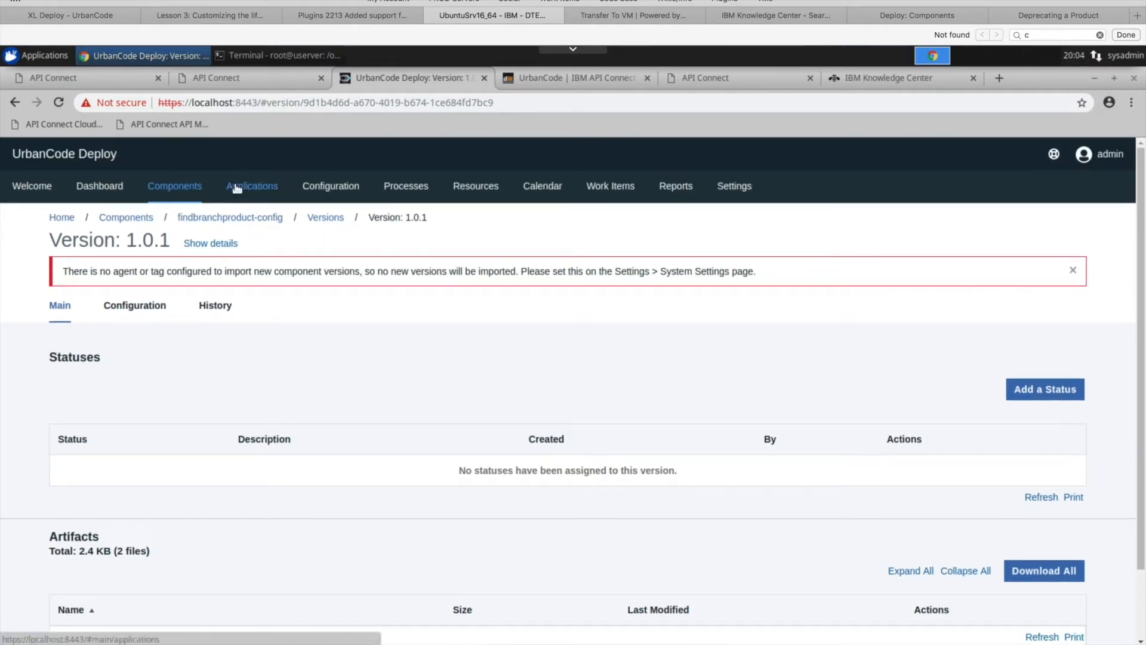
left_click(239, 219)
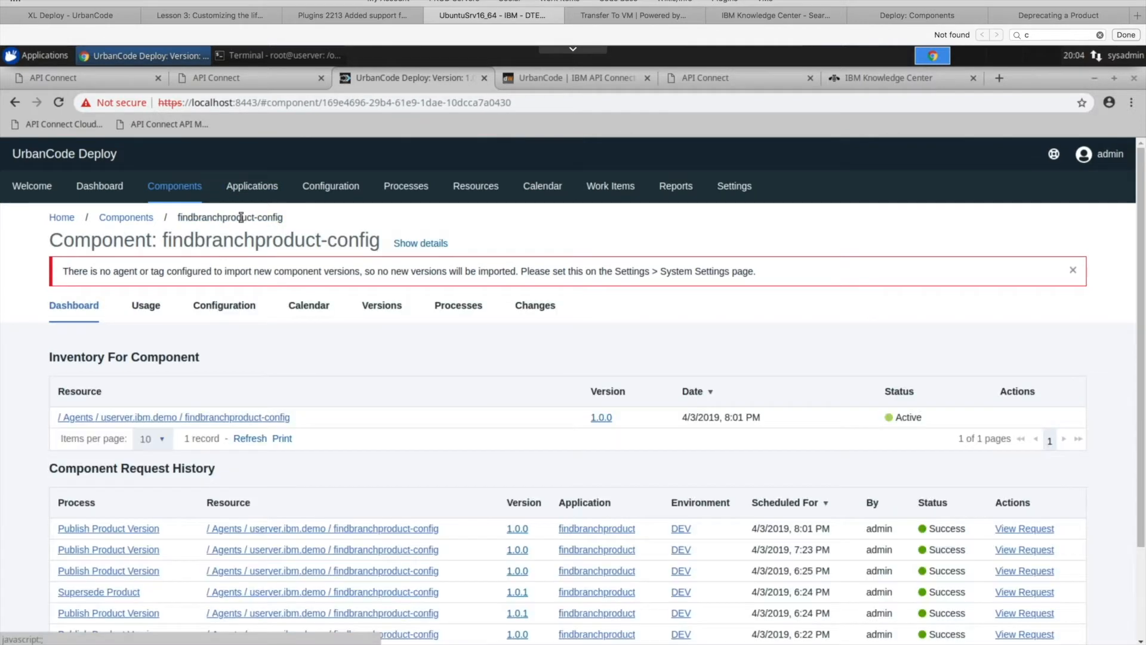
left_click(135, 220)
left_click(173, 283)
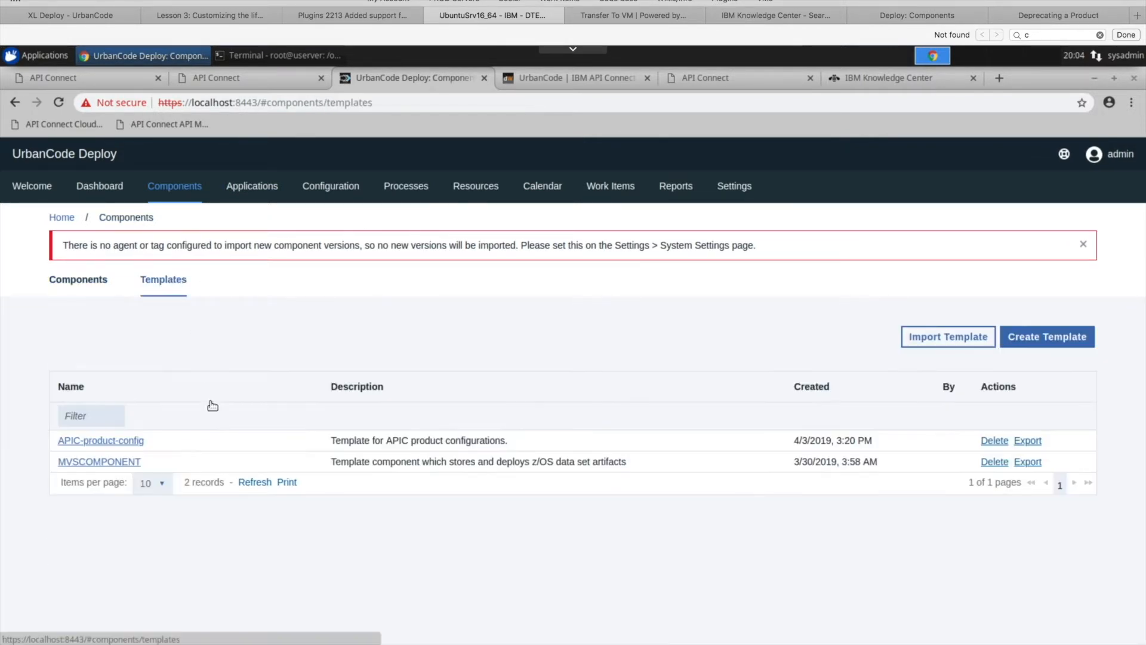
left_click(113, 441)
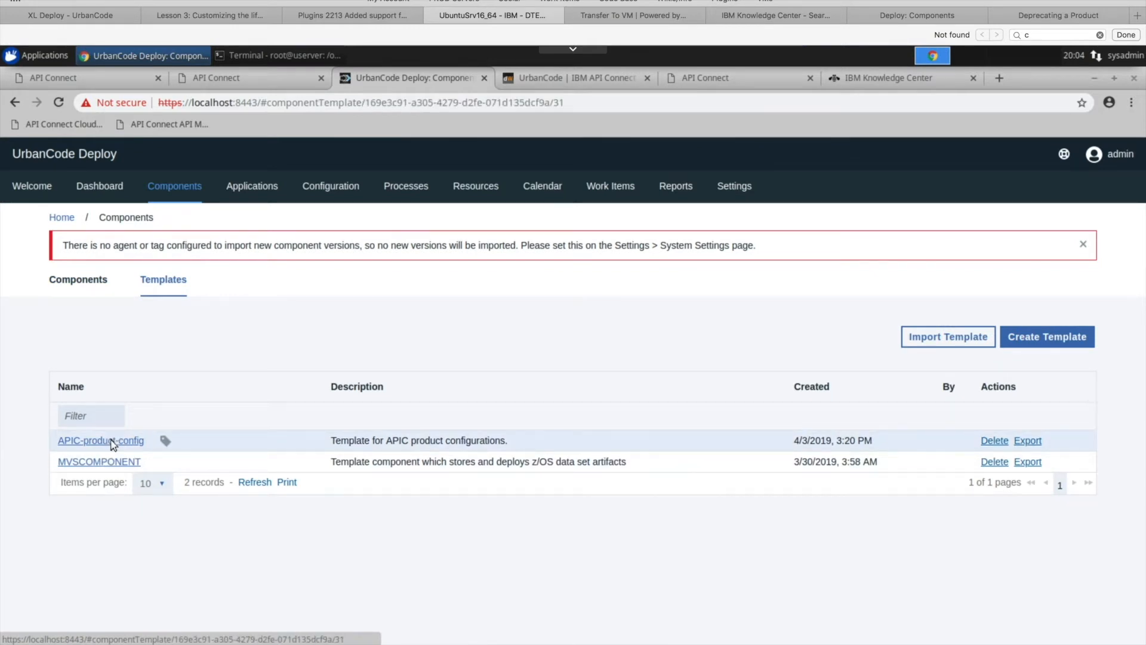
left_click(265, 307)
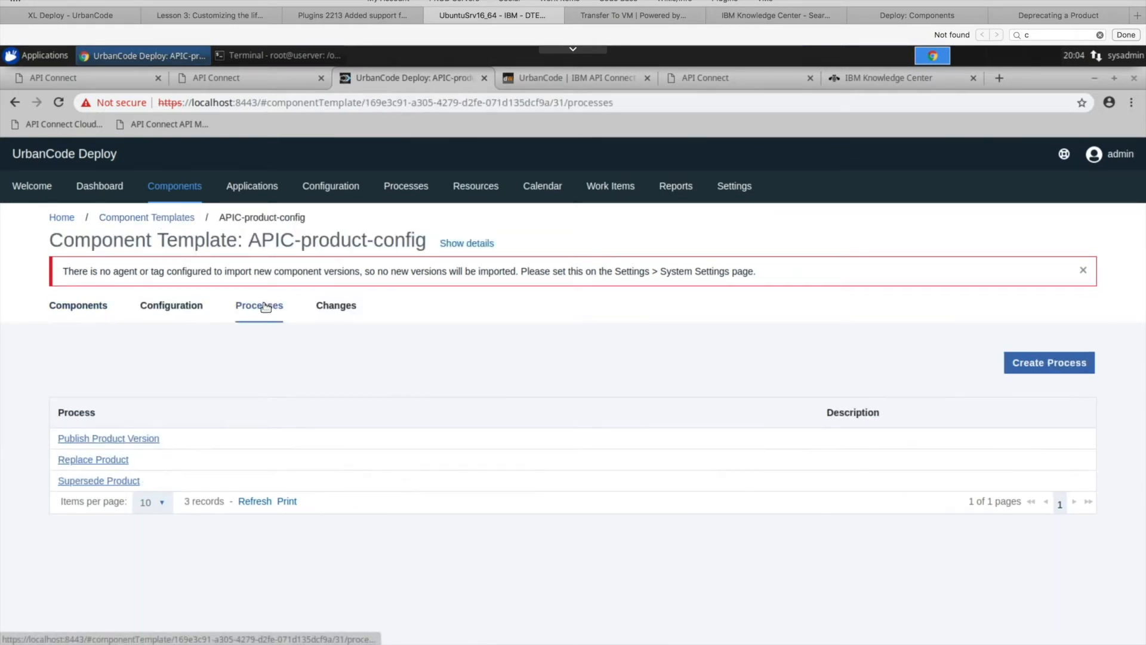
left_click(109, 461)
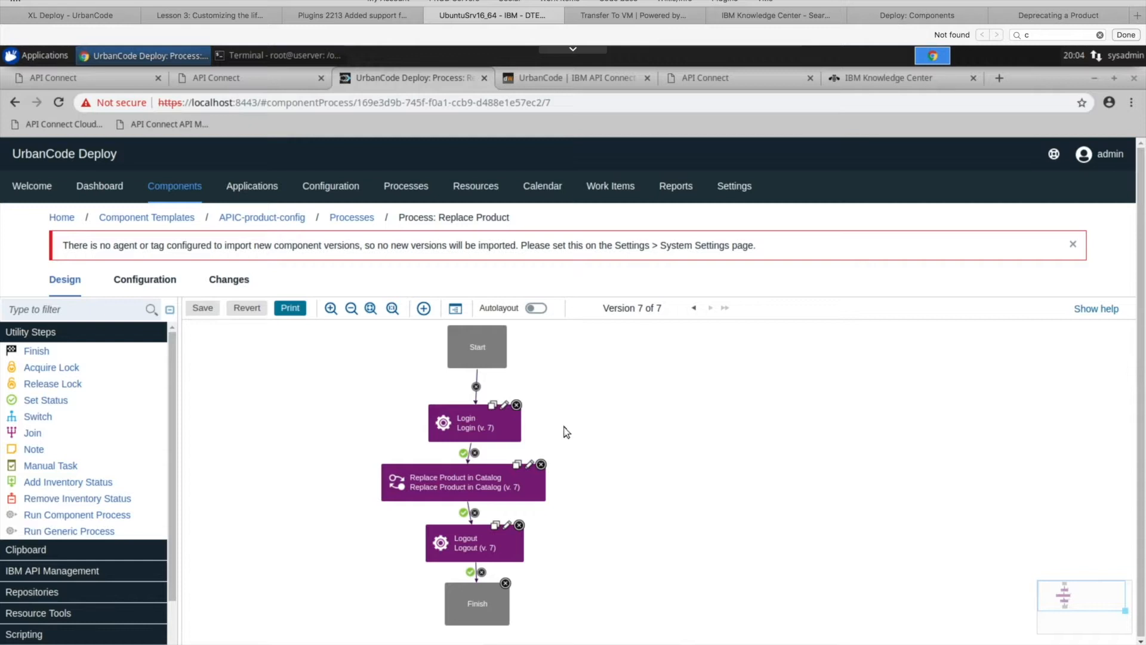
- Open the properties of the Replace Product in Catalog step and review its fields from Server to Plan Mappings
left_click(532, 466)
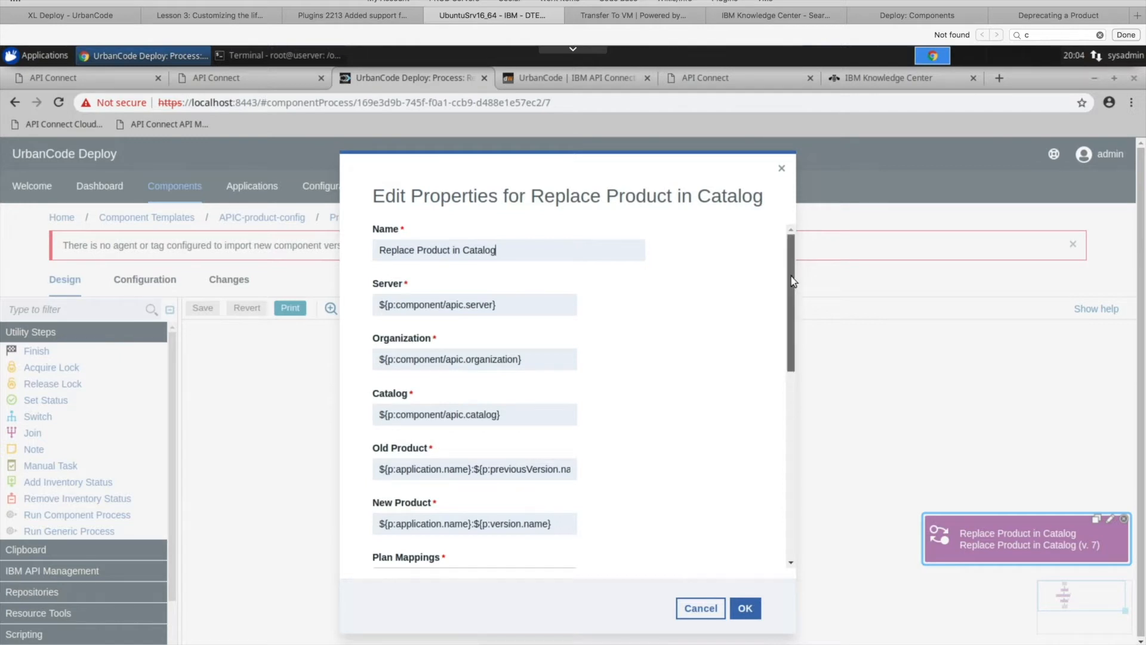
scroll(791, 276, "down", 1)
scroll(790, 276, "up", 1)
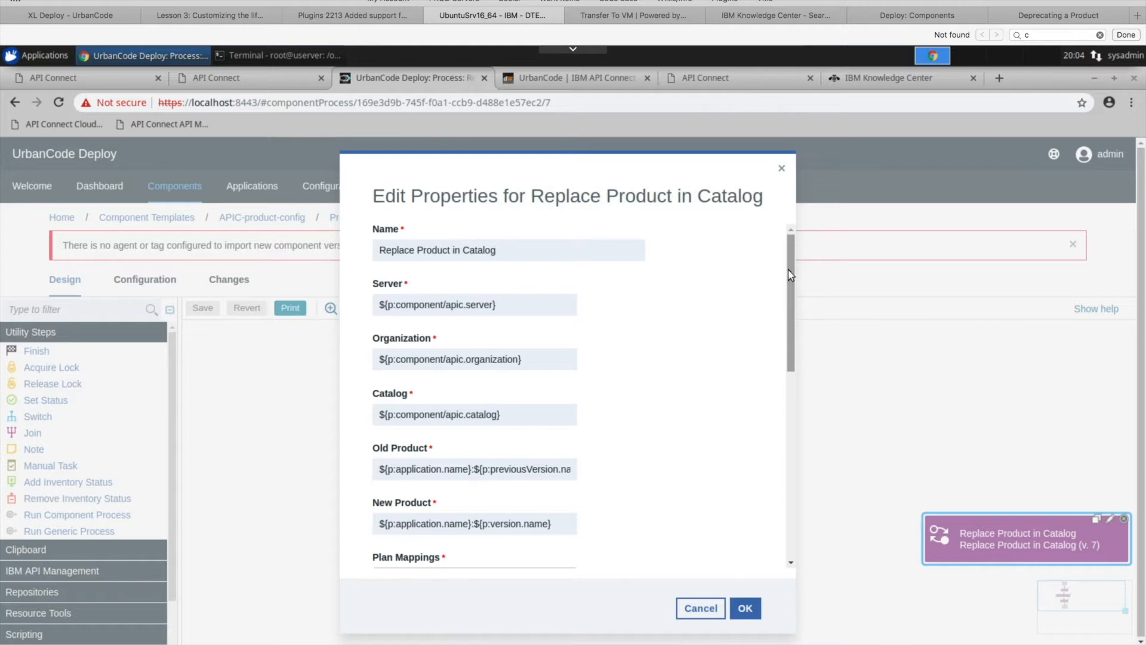
scroll(790, 276, "down", 2)
scroll(791, 263, "up", 2)
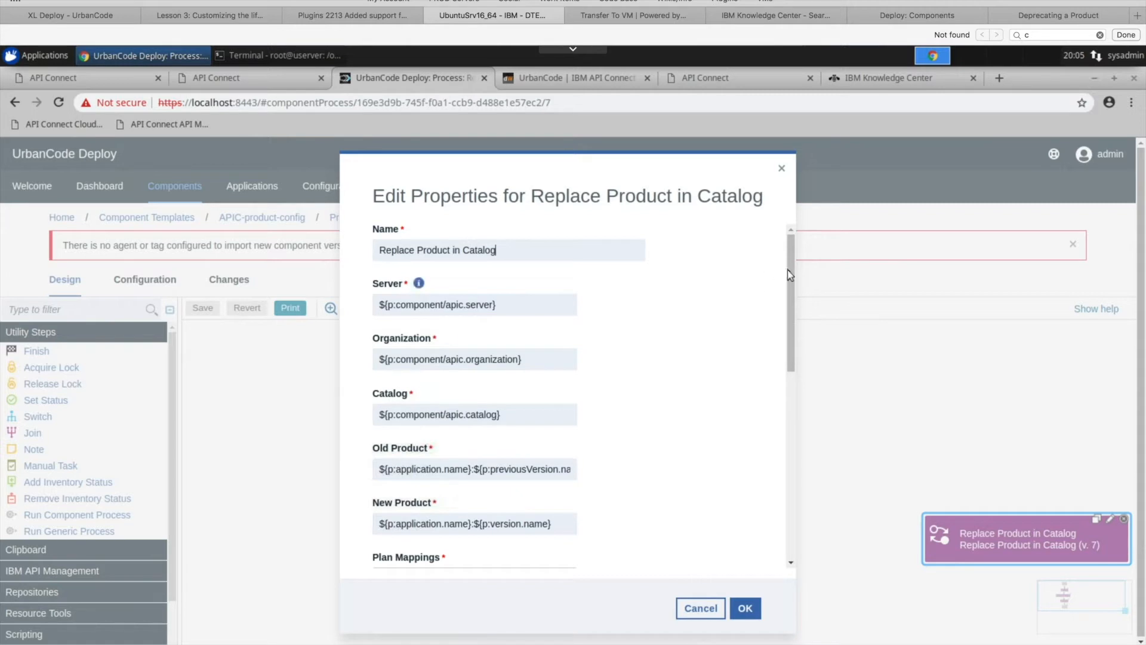
left_click_drag(796, 297, 794, 340)
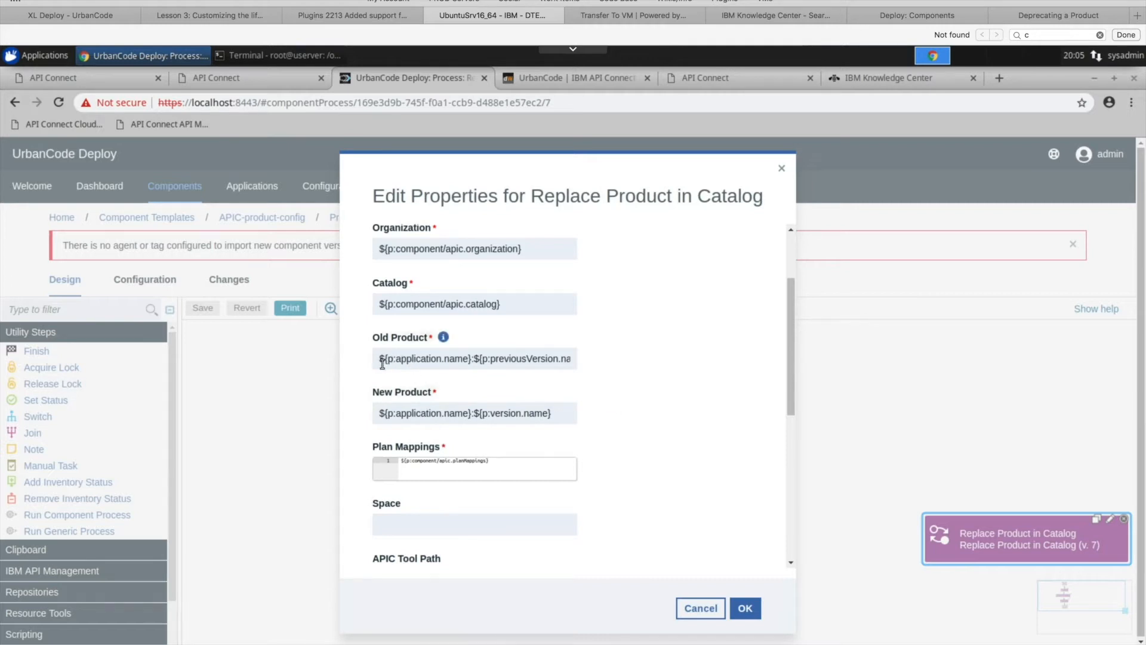
- Cut the Old Product expression and enter findbranchproduct:1.0.0 in its place
left_click_drag(381, 359, 639, 368)
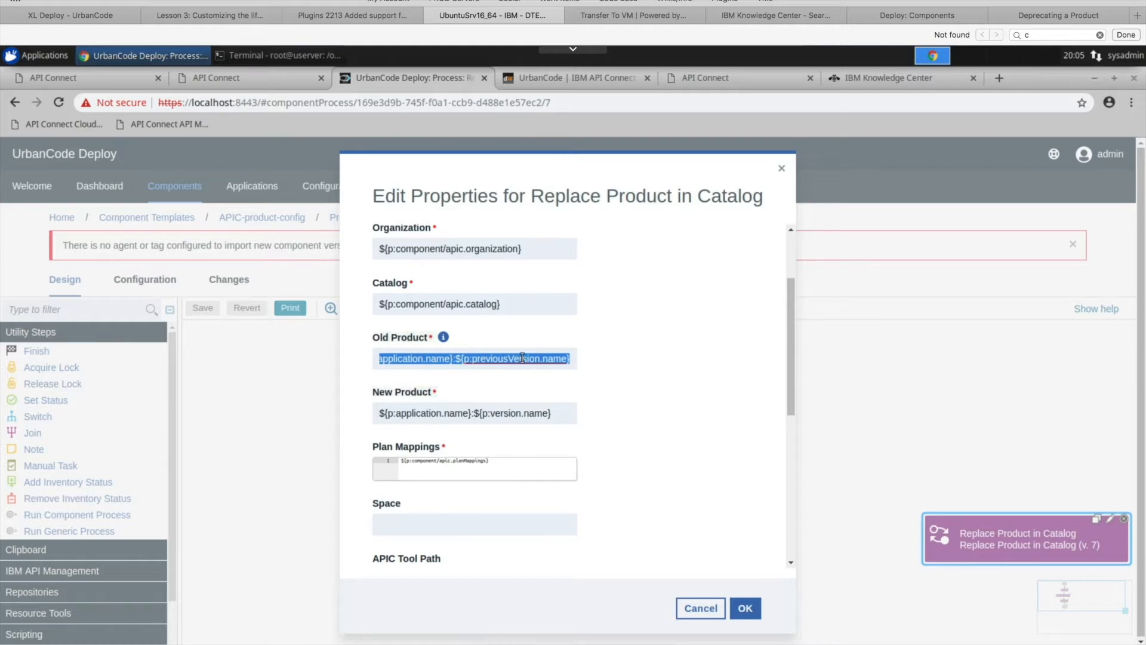
right_click(489, 358)
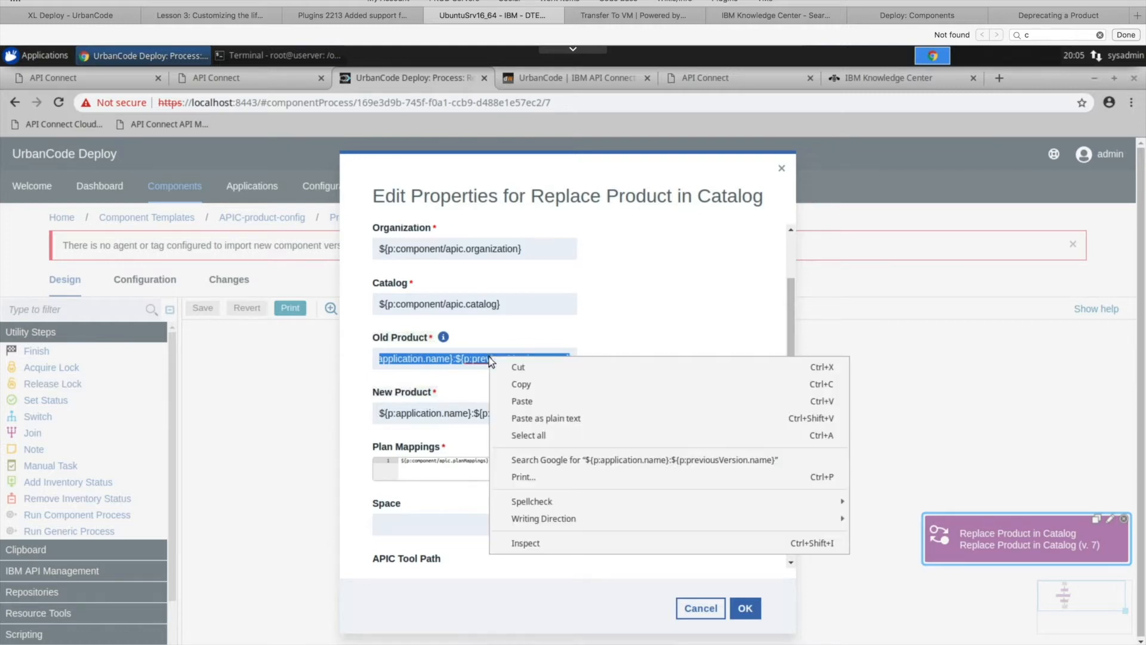
left_click(534, 368)
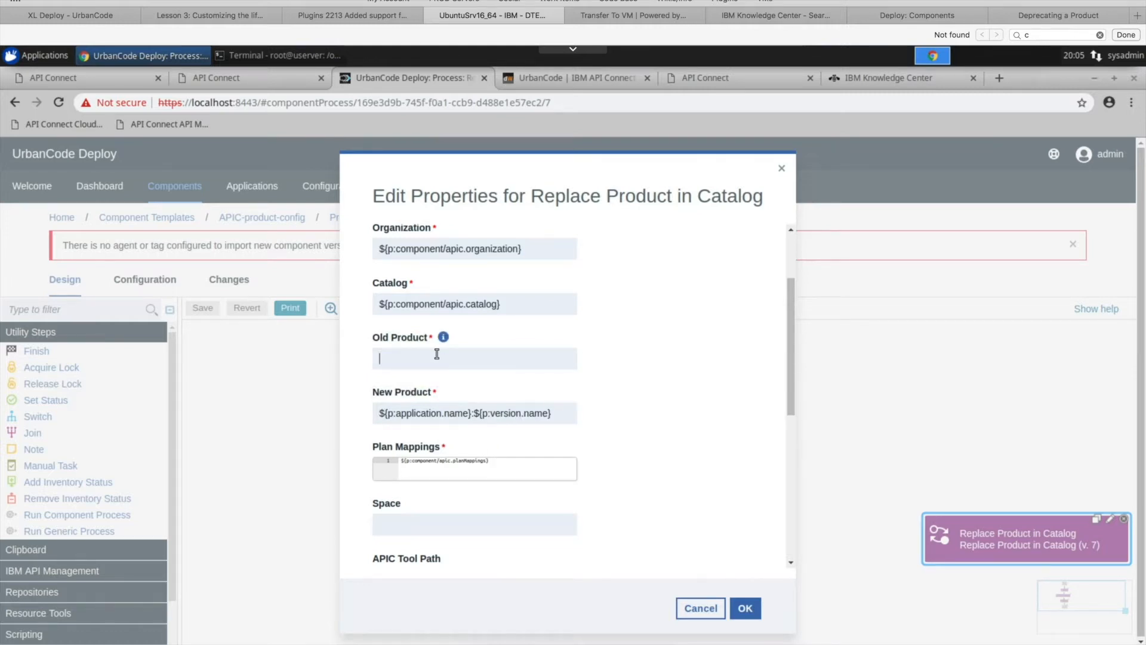
type("findbranchproduct:")
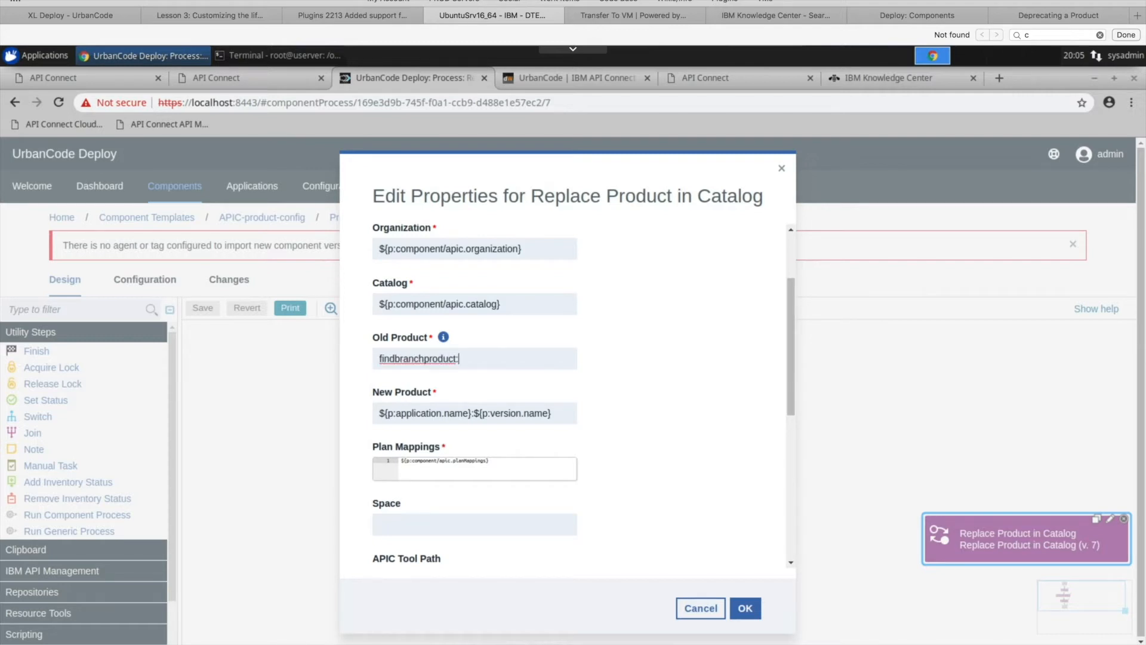
type("1.0.0")
- Restore the Old Product value to ${p:application.name}:${p:previousVersion.name} by pasting the cut expression over the literal value
key("ctrl+a")
right_click(497, 359)
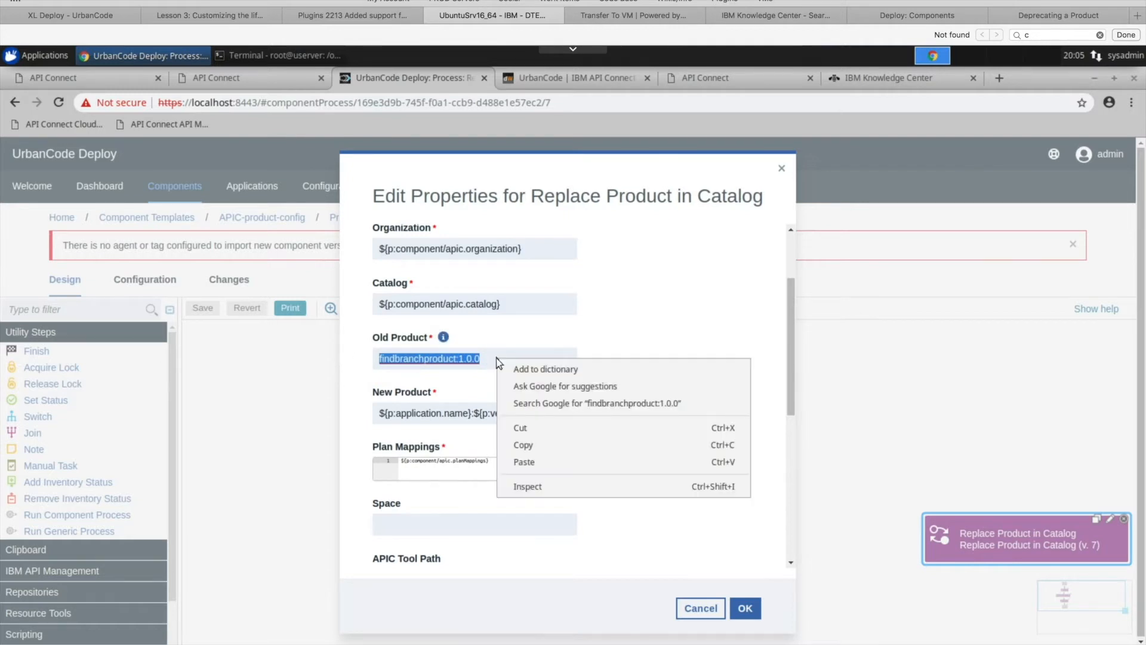
left_click(528, 458)
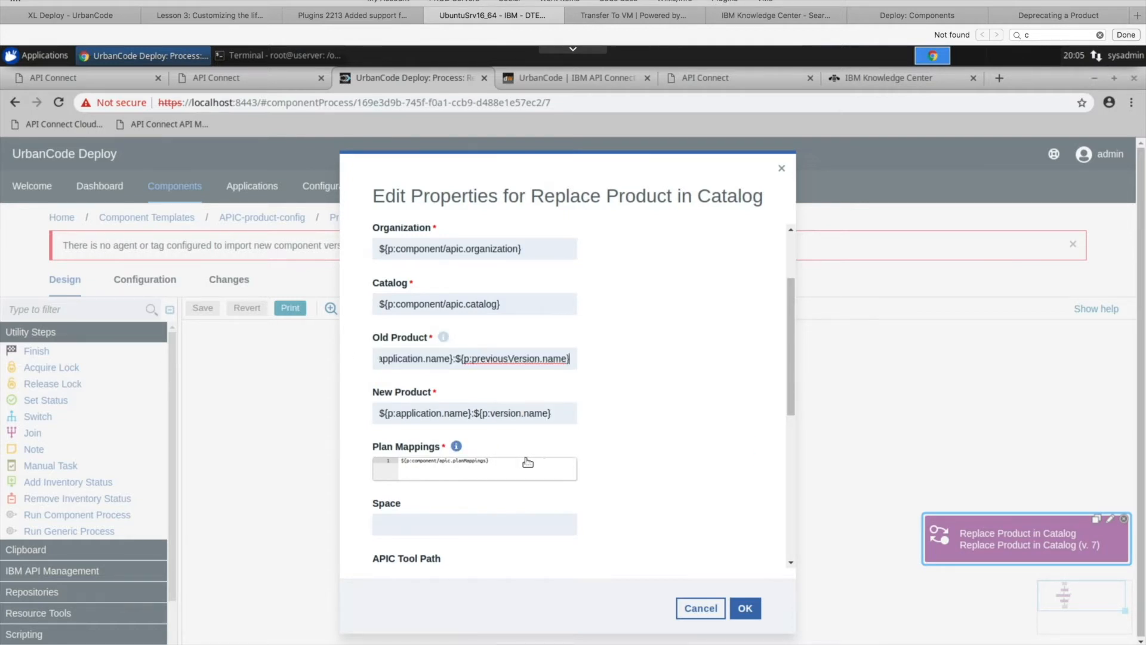
- Cut the New Product expression and enter findbranchproduct:1.0.1 in its place
triple_click(506, 413)
right_click(507, 418)
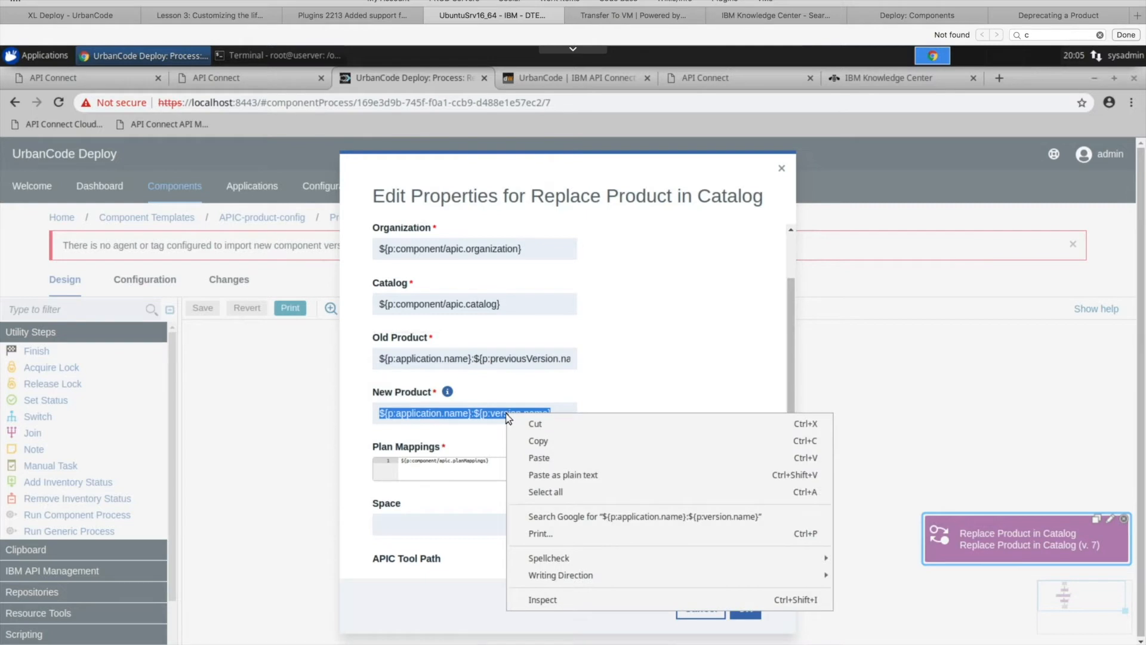
left_click(538, 425)
type("find")
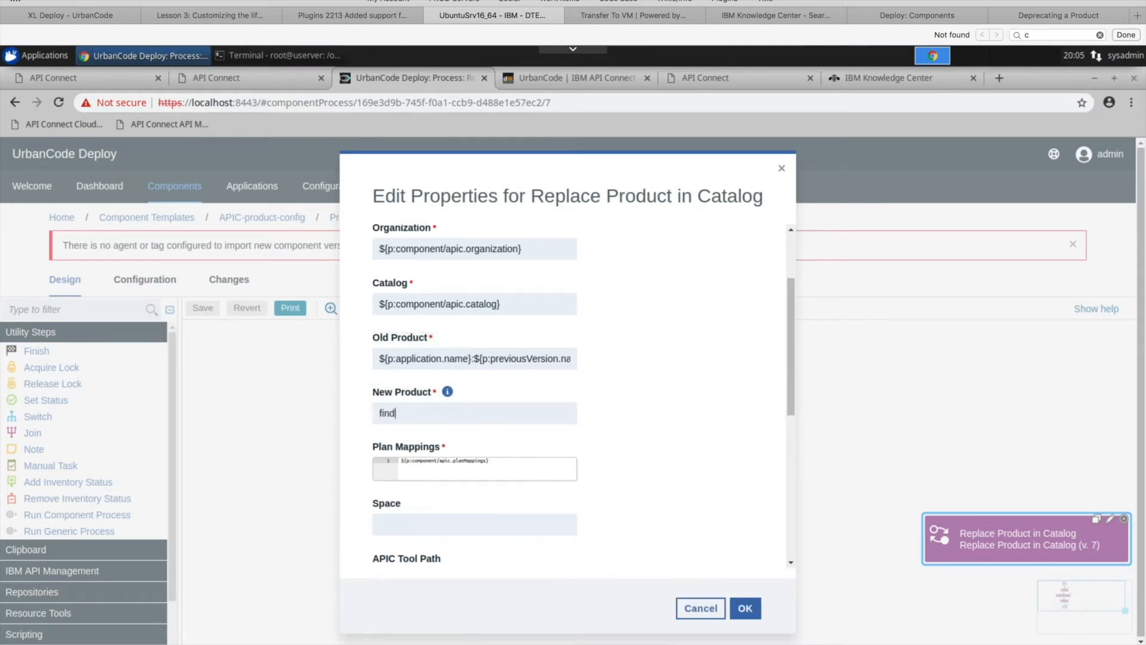
type("branchproduct:1.0.1")
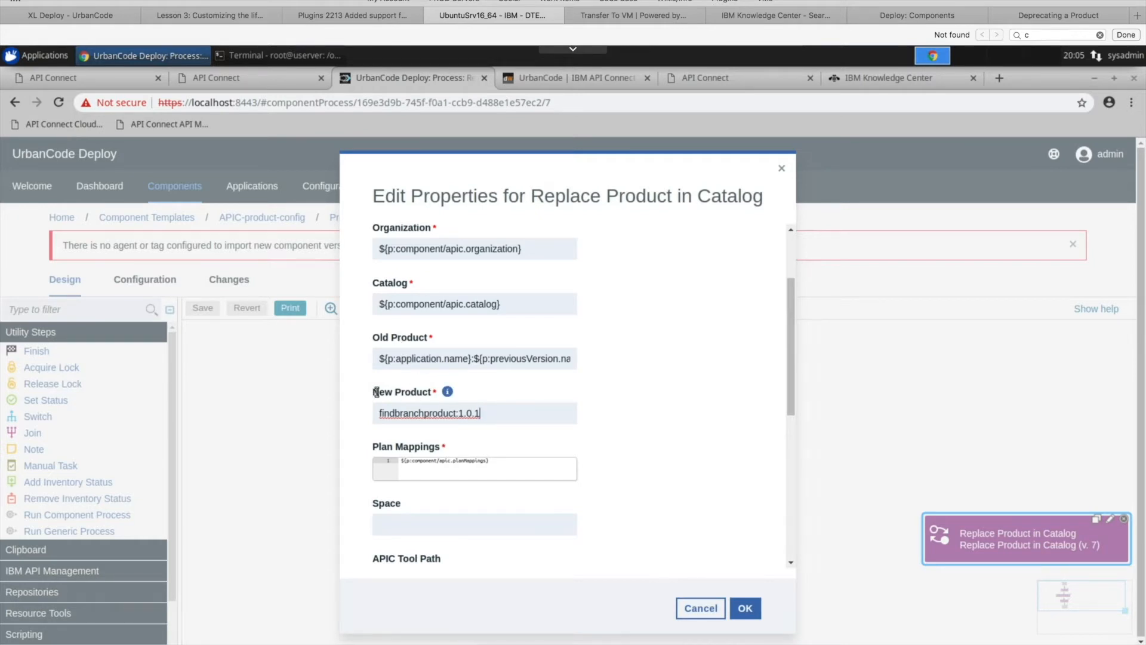
- Restore the New Product value to ${p:application.name}:${p:version.name} by pasting the cut expression over the literal value
left_click_drag(498, 413, 360, 414)
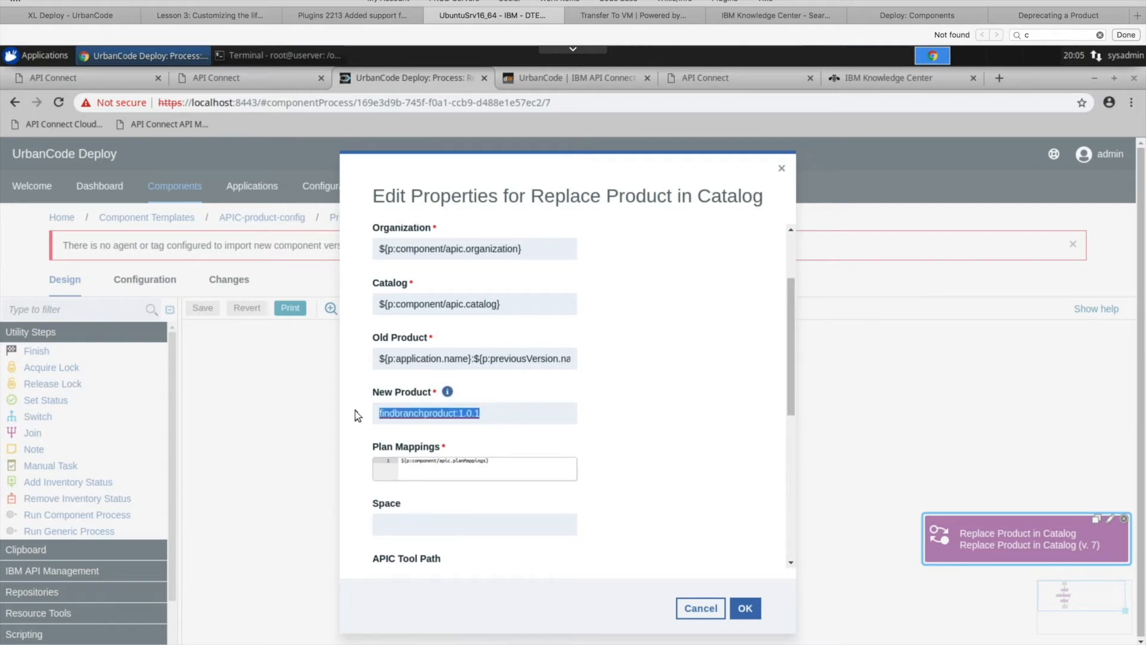
right_click(445, 415)
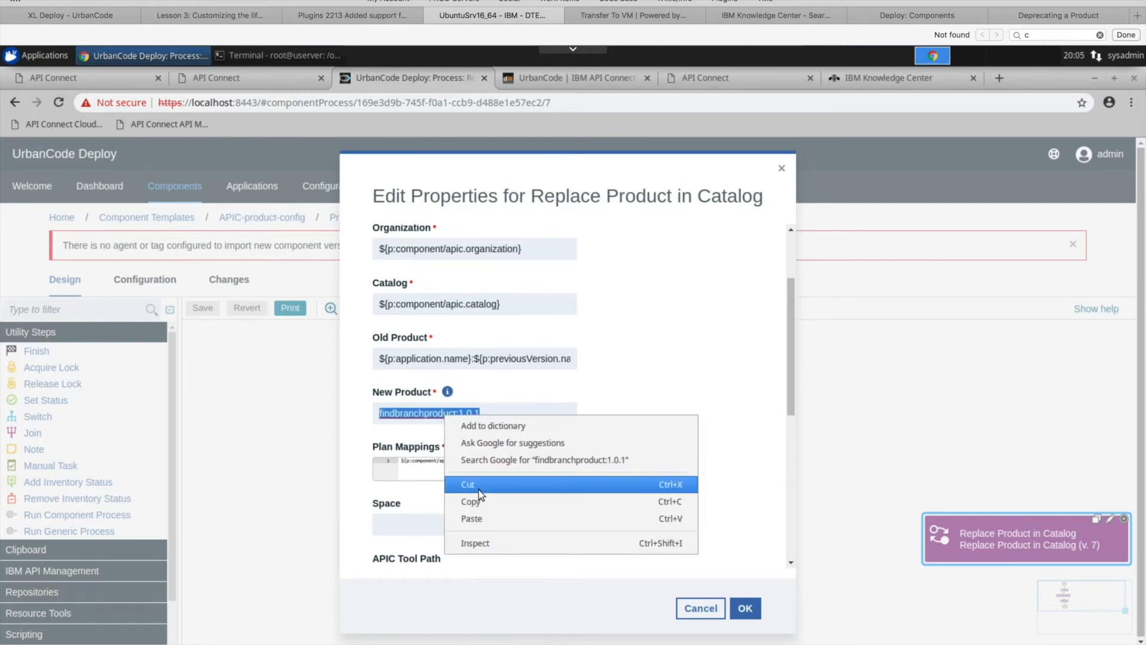
left_click(472, 518)
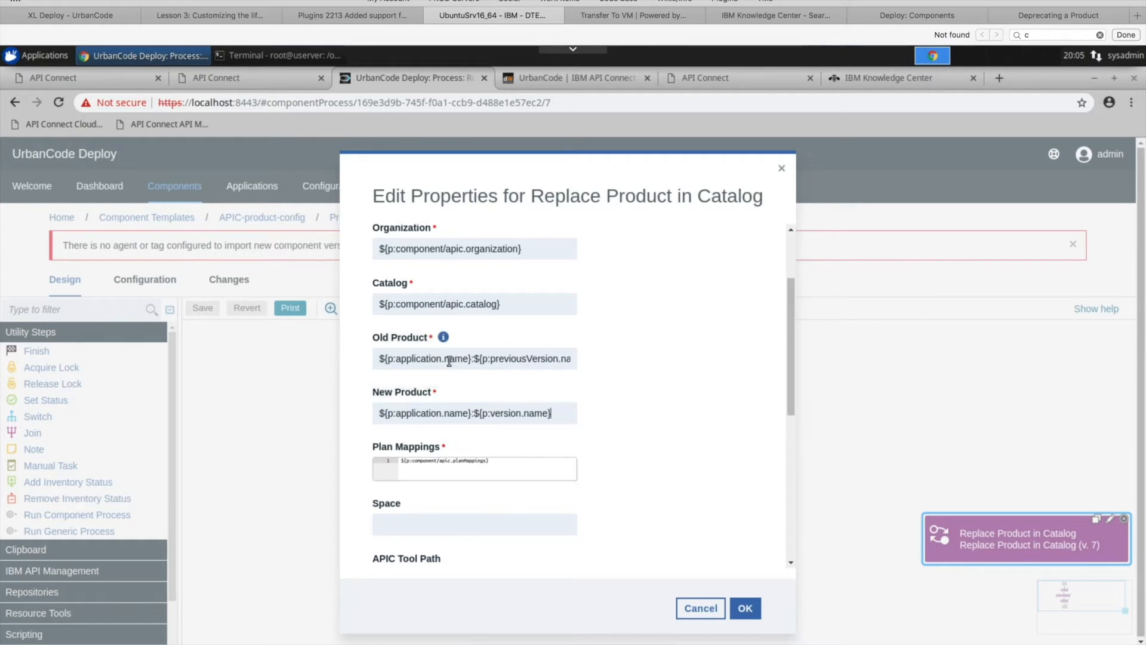
- Examine the application name and previousVersion parts of the Old Product expression, and close the step properties without saving
left_click_drag(381, 359, 476, 361)
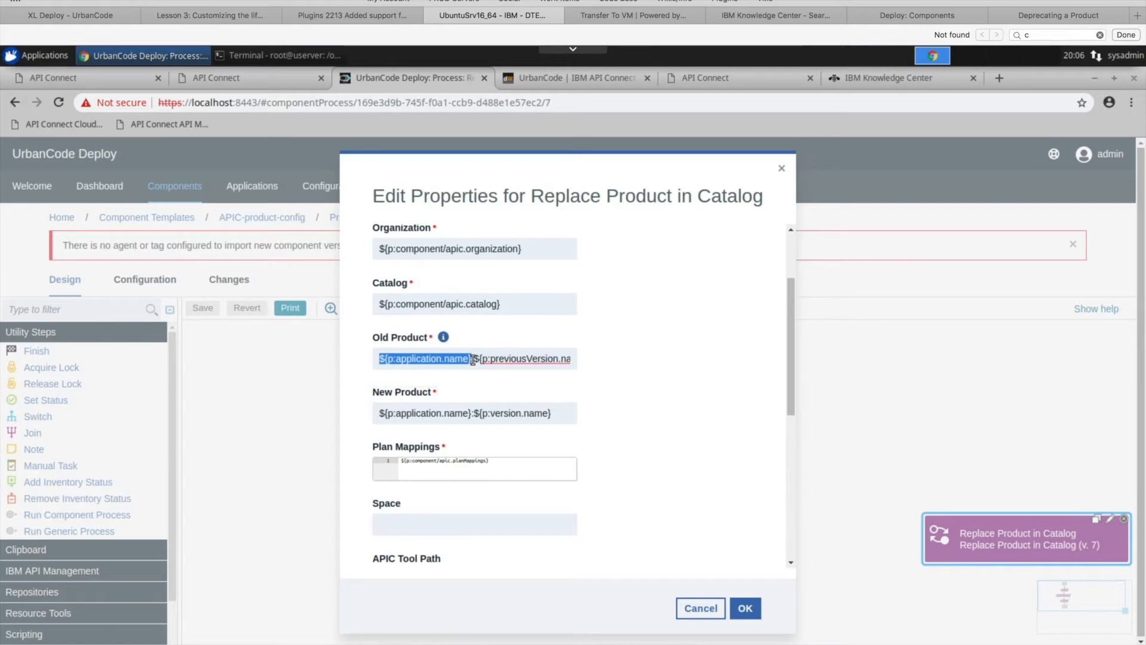
left_click(481, 359)
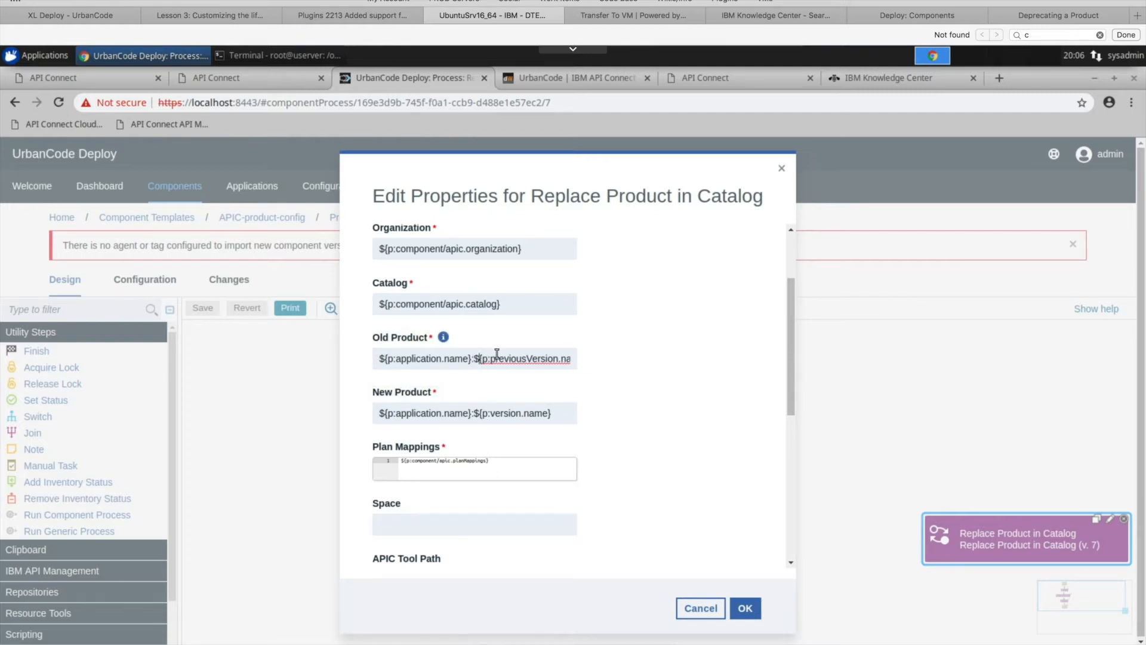
left_click_drag(474, 359, 582, 366)
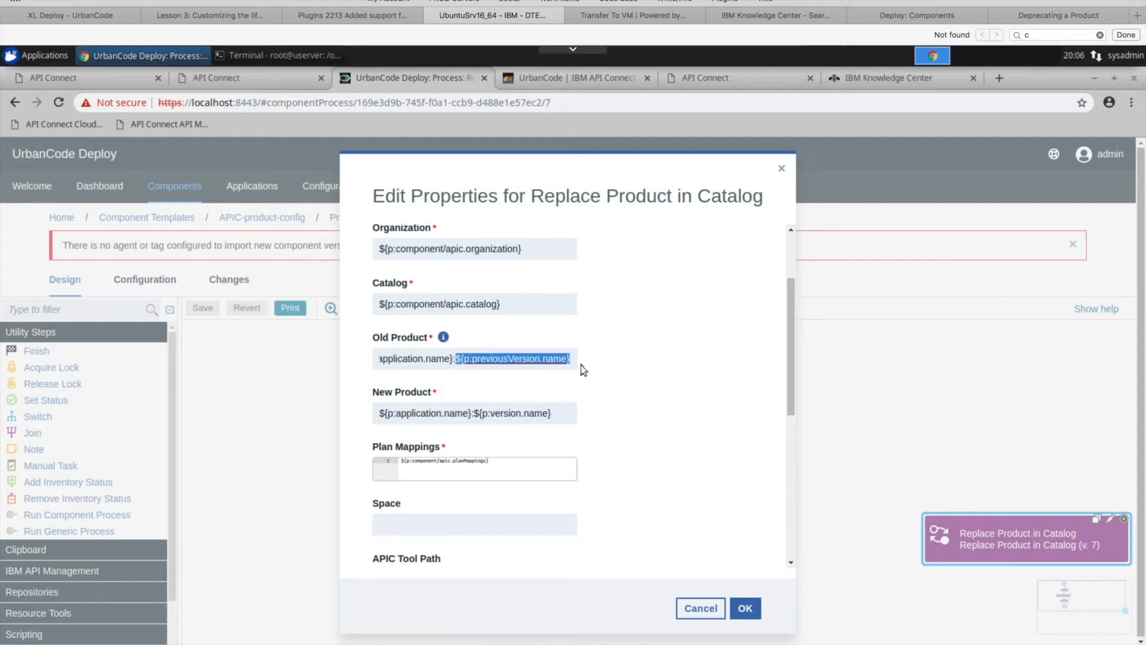
left_click(527, 361)
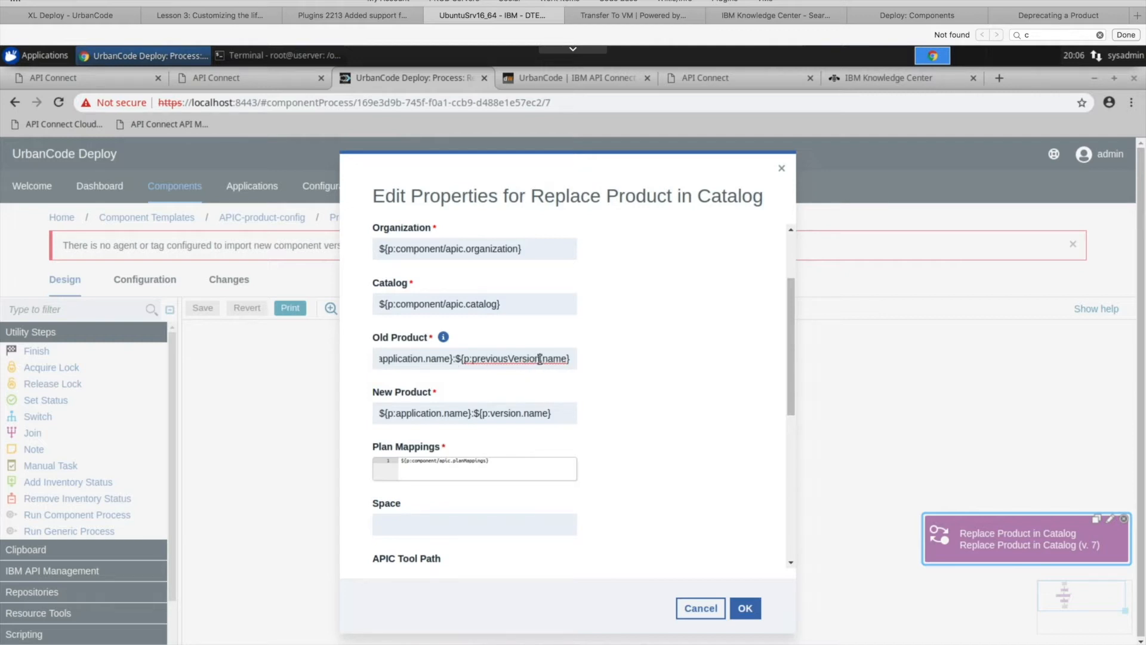
double_click(473, 361)
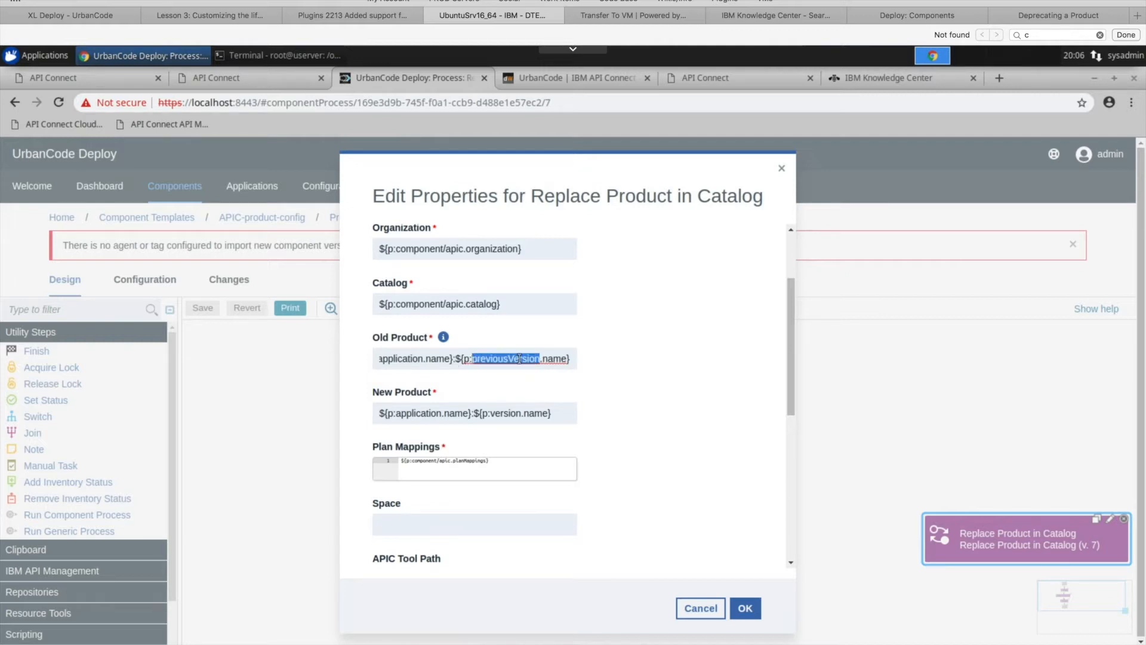
left_click(782, 171)
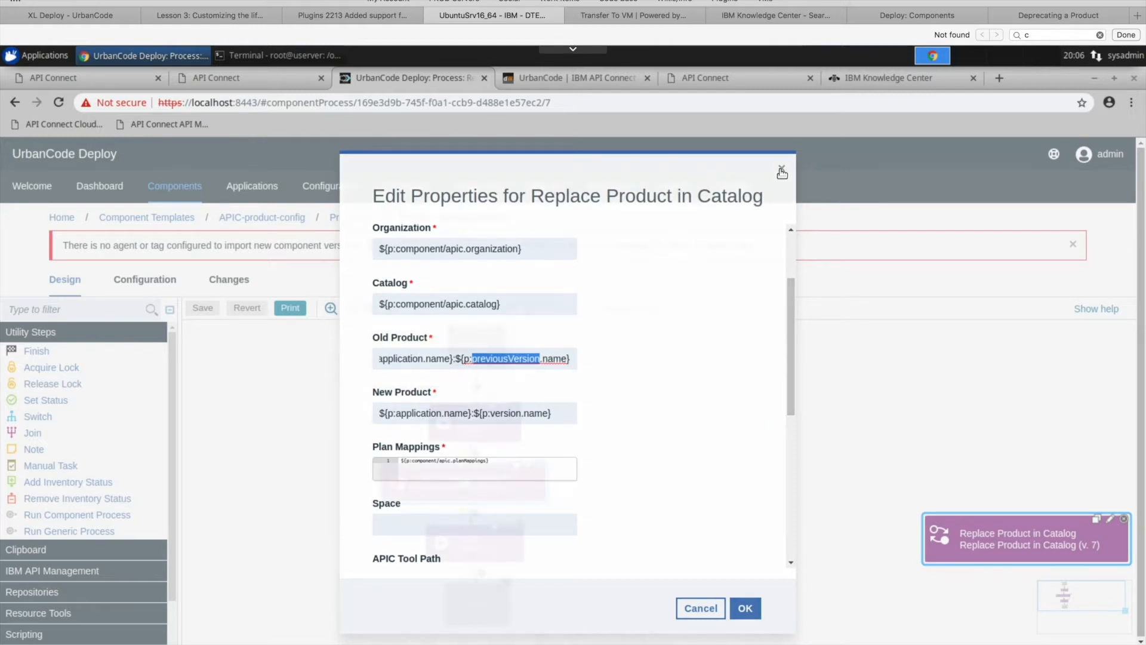
- Open the findbranchproduct application and expand the DEV environment to check its deployed component version
left_click(267, 185)
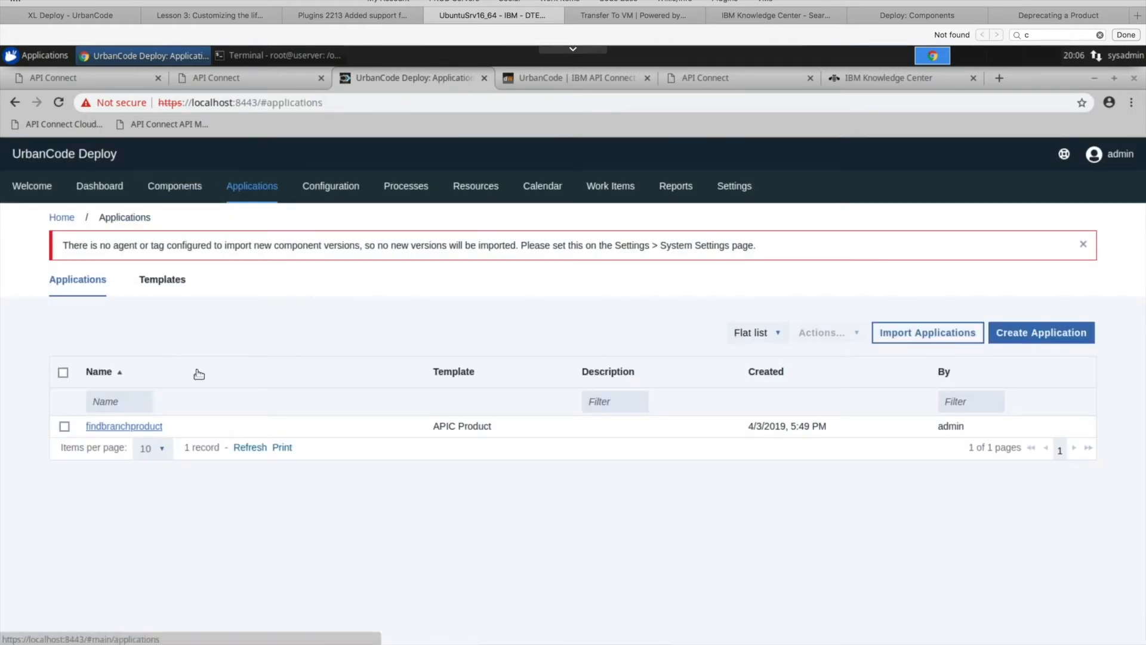
left_click(122, 425)
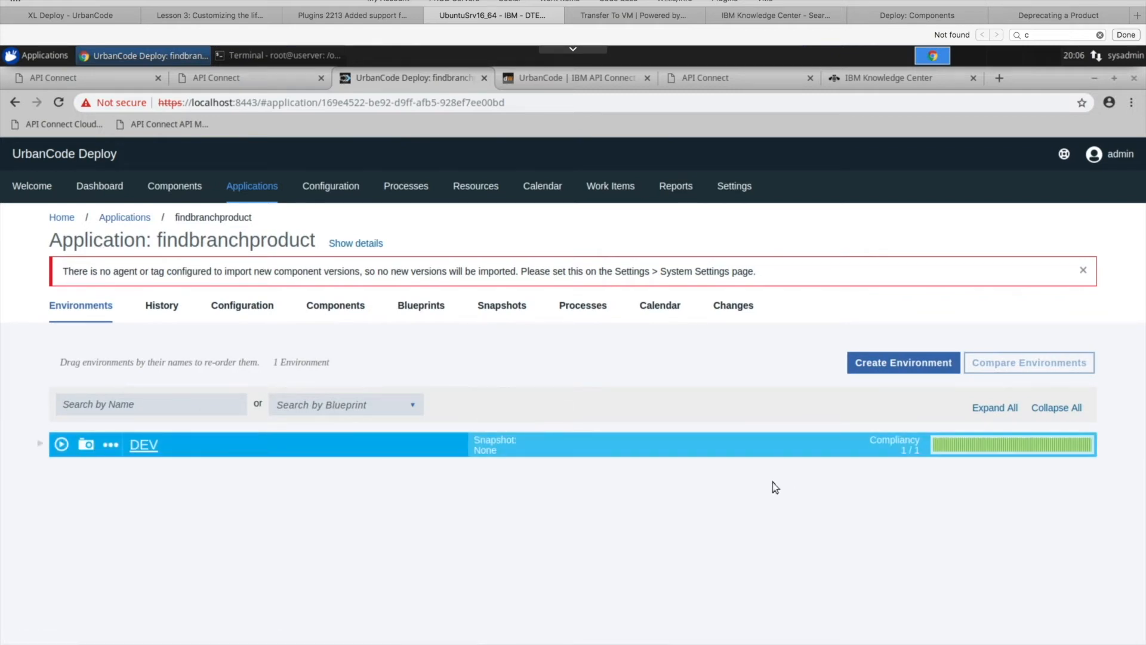
left_click(38, 444)
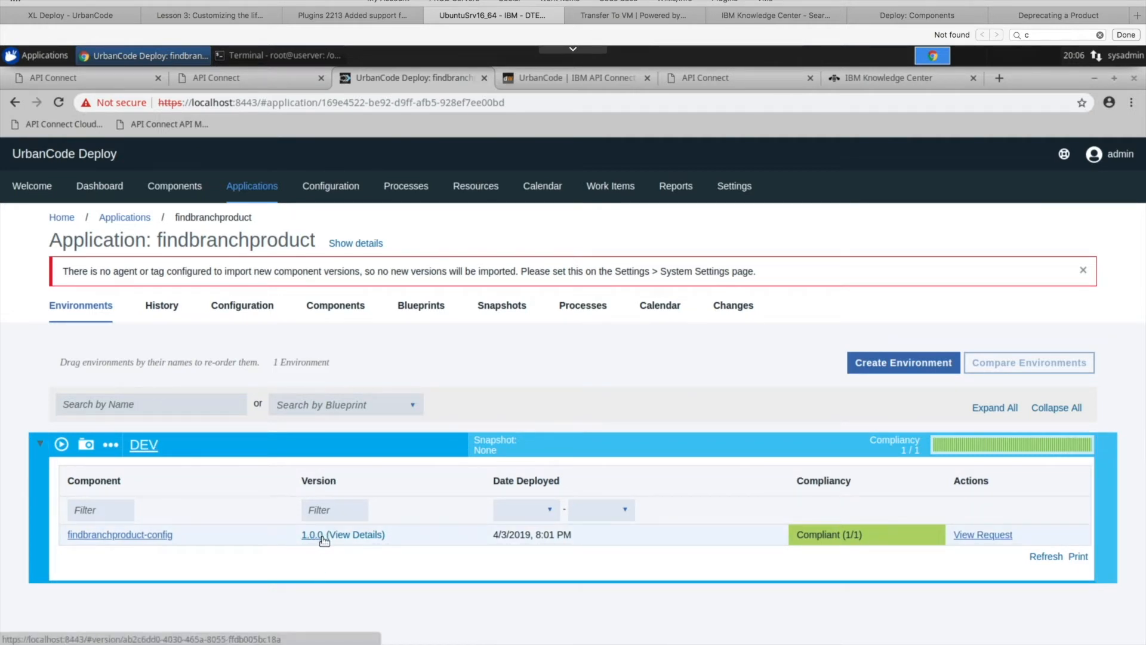
- Return to the APIC-product-config component template and reopen its Replace Product process design
left_click(190, 192)
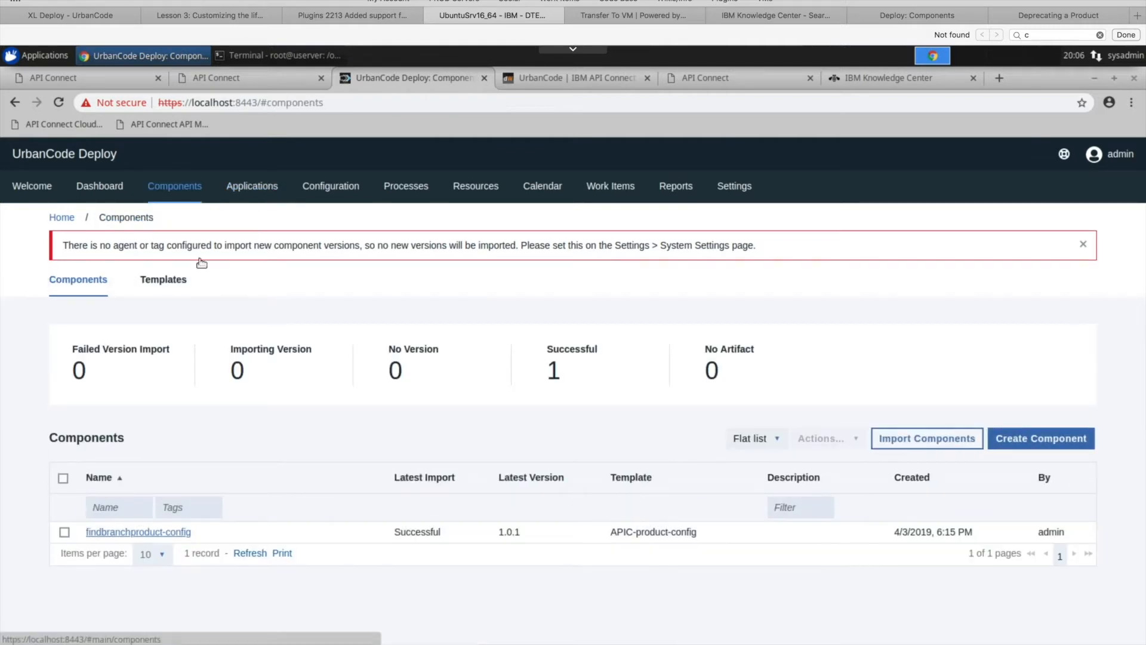
left_click(162, 281)
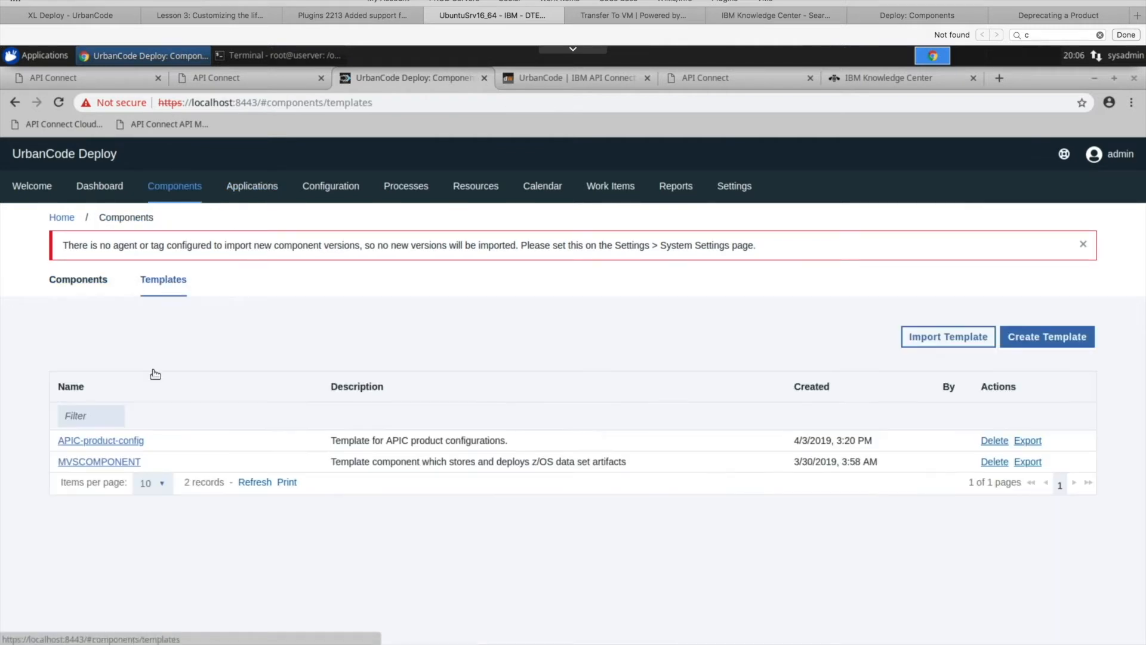
left_click(128, 440)
left_click(259, 305)
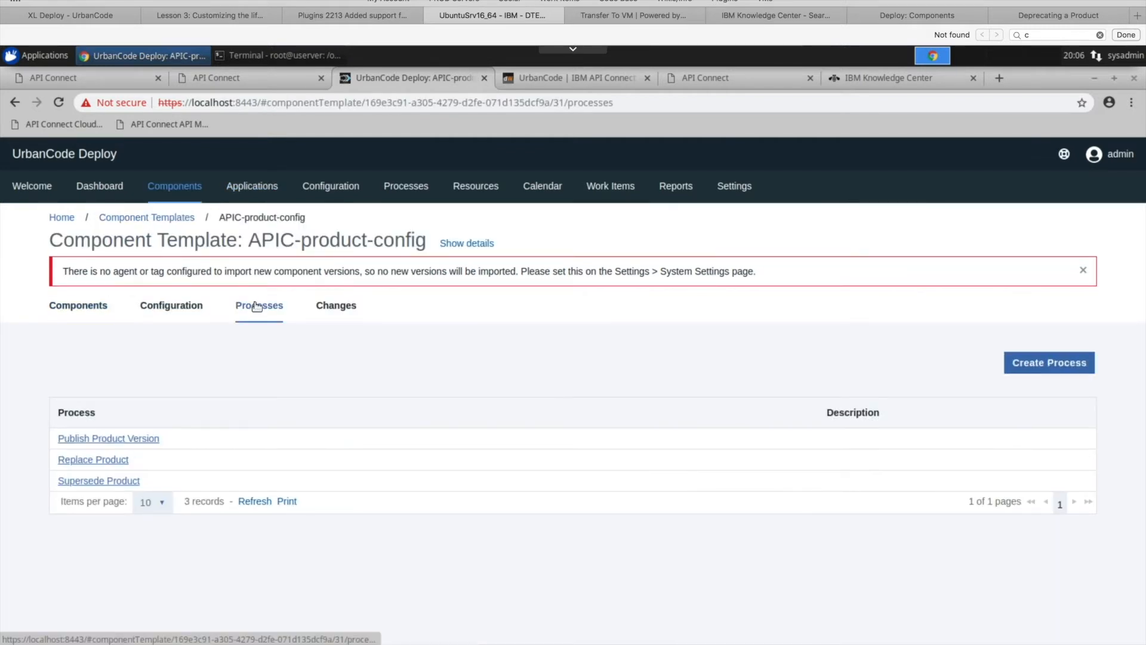
left_click(107, 460)
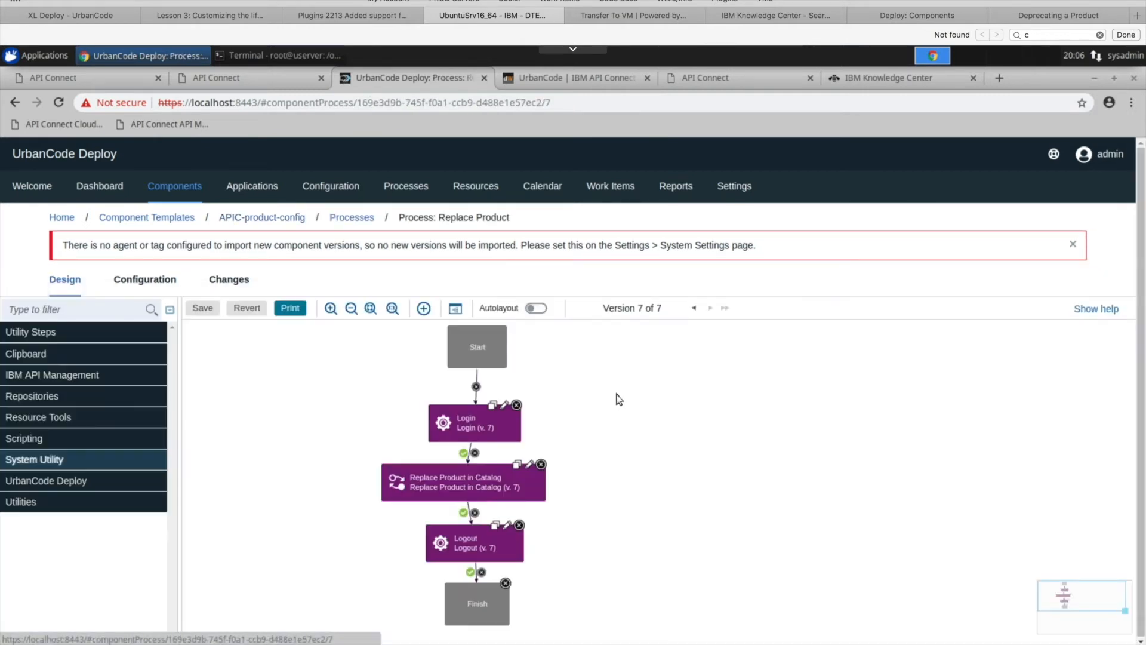
- Open the properties of the Replace Product in Catalog step and examine the Old Product and New Product expressions
left_click(529, 464)
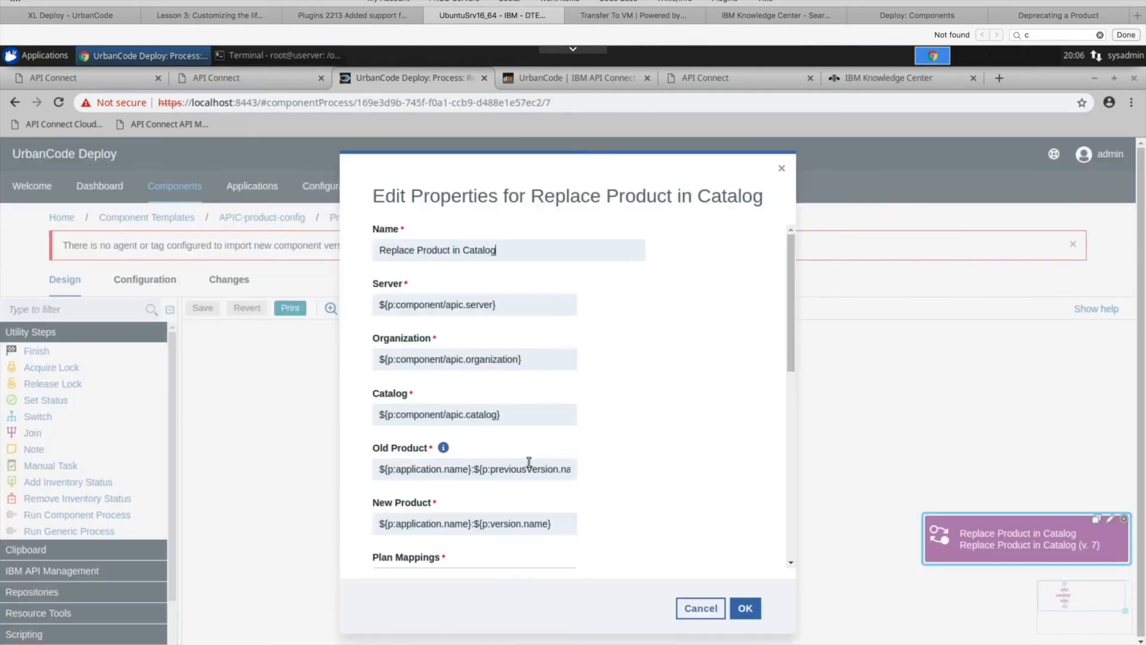
scroll(652, 381, "down", 10)
left_click_drag(793, 435, 798, 295)
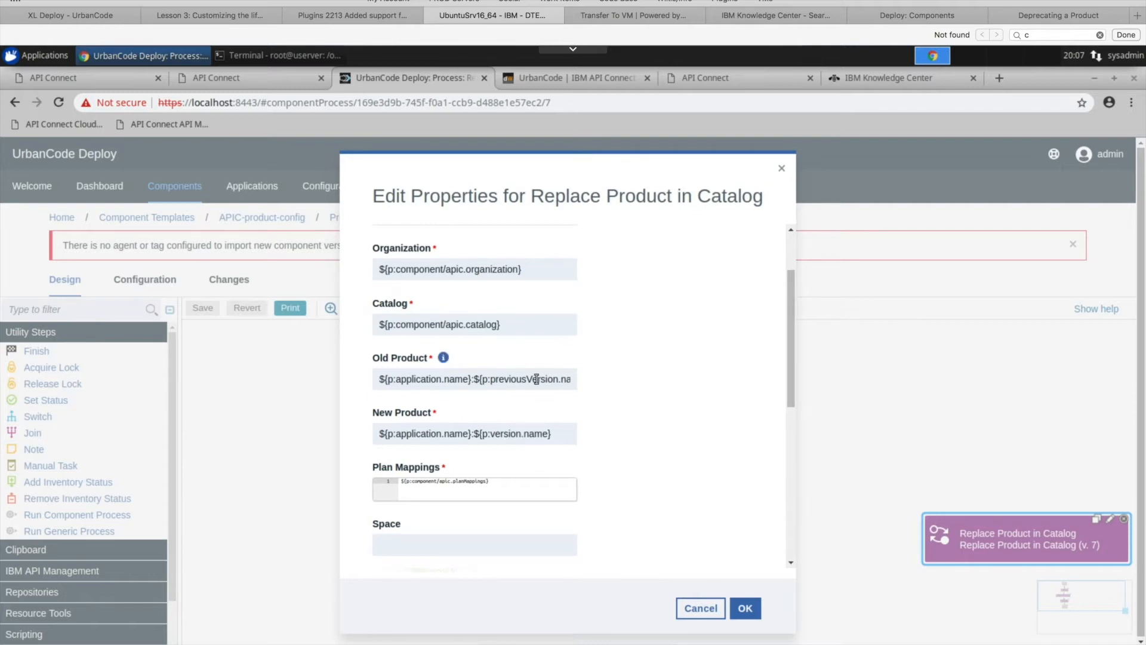
left_click_drag(541, 378, 380, 378)
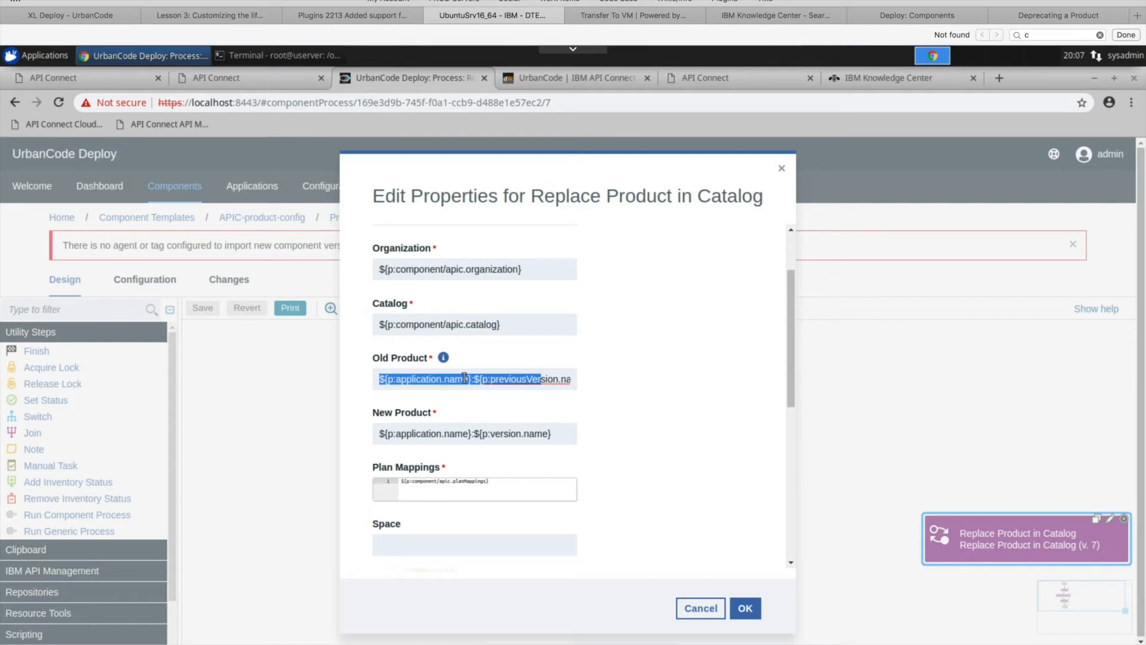
left_click(567, 435)
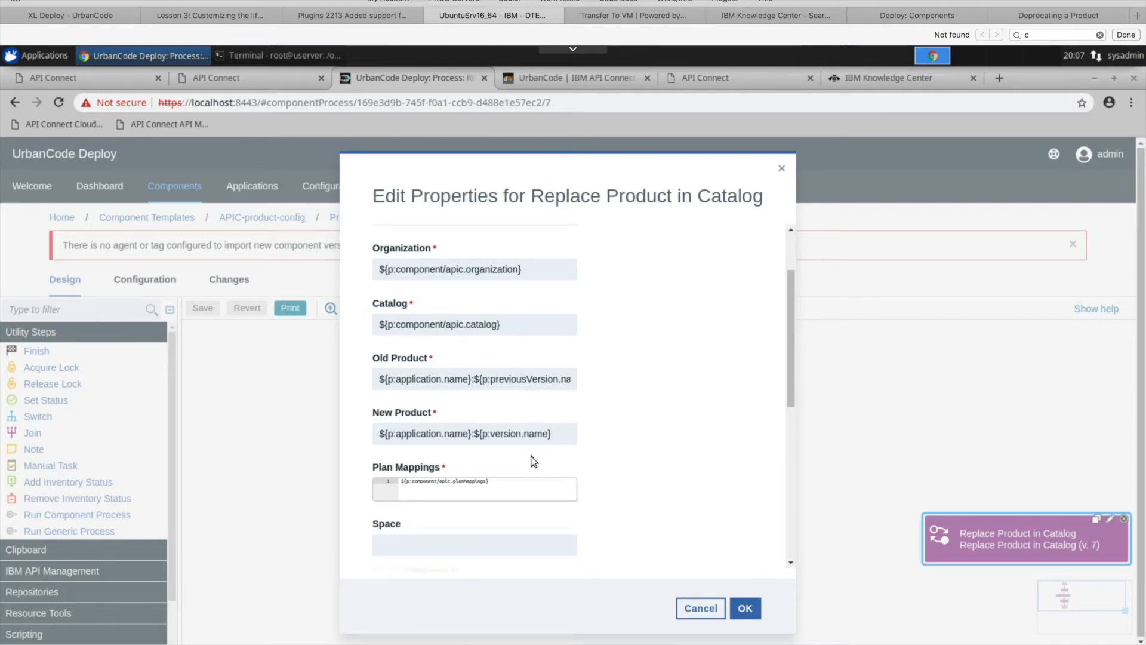
left_click_drag(549, 433, 491, 434)
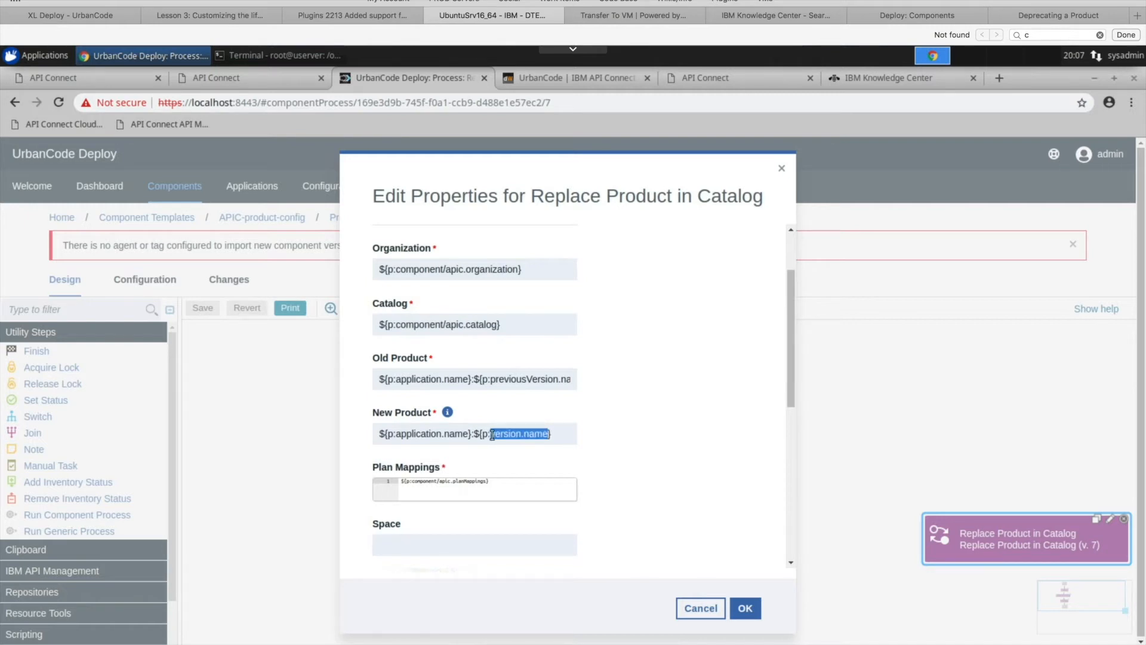
triple_click(561, 380)
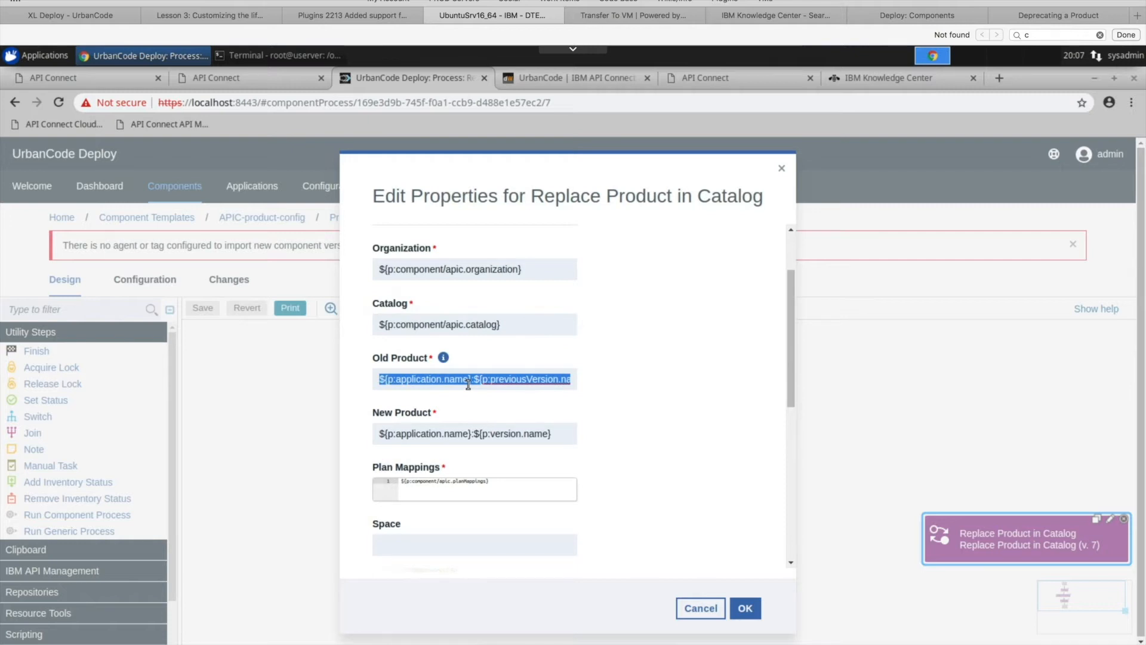
triple_click(495, 438)
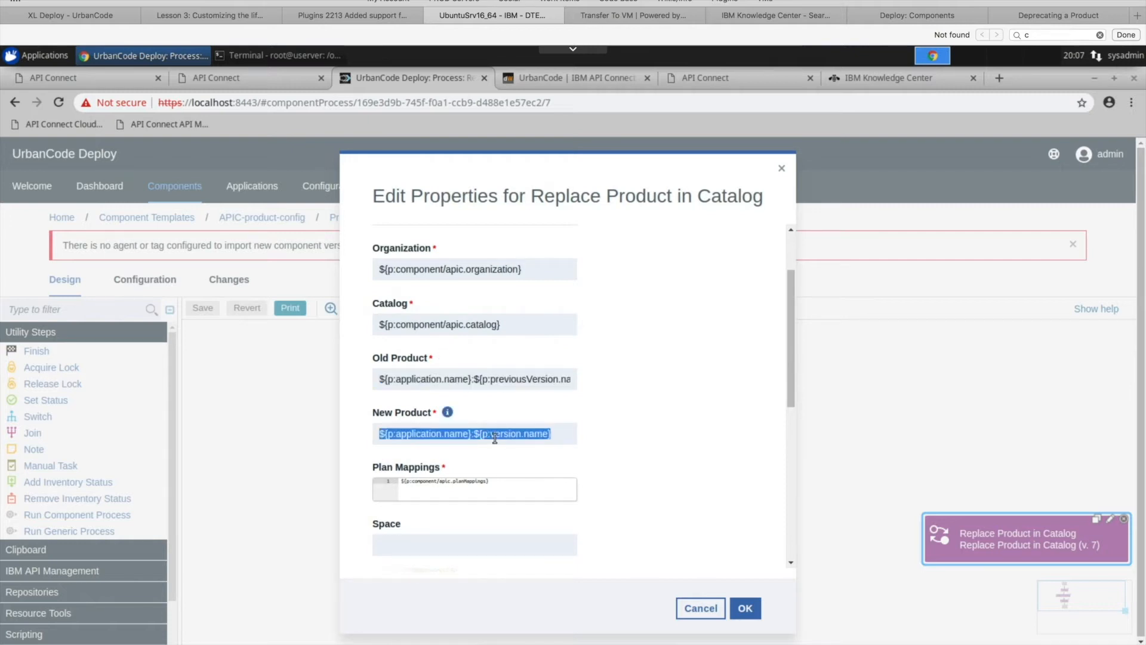
- Cut the Plan Mappings expression and enter two sample mapping lines in its place: default:default and test plan:test plan
left_click_drag(793, 343, 796, 371)
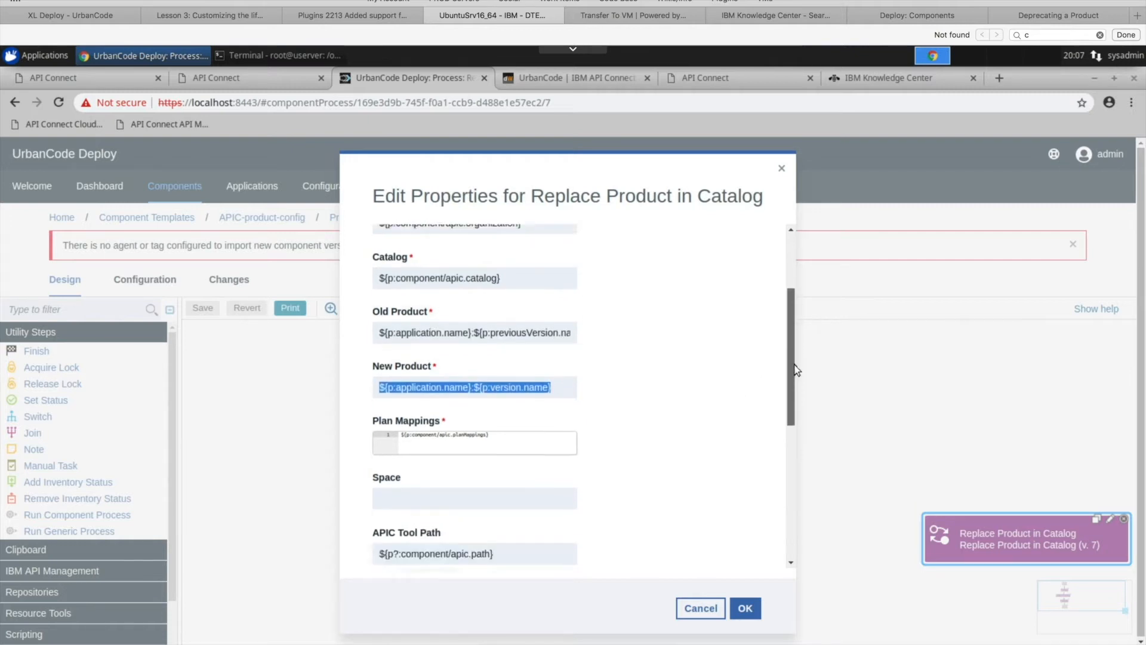
scroll(671, 328, "down", 2)
left_click(502, 338)
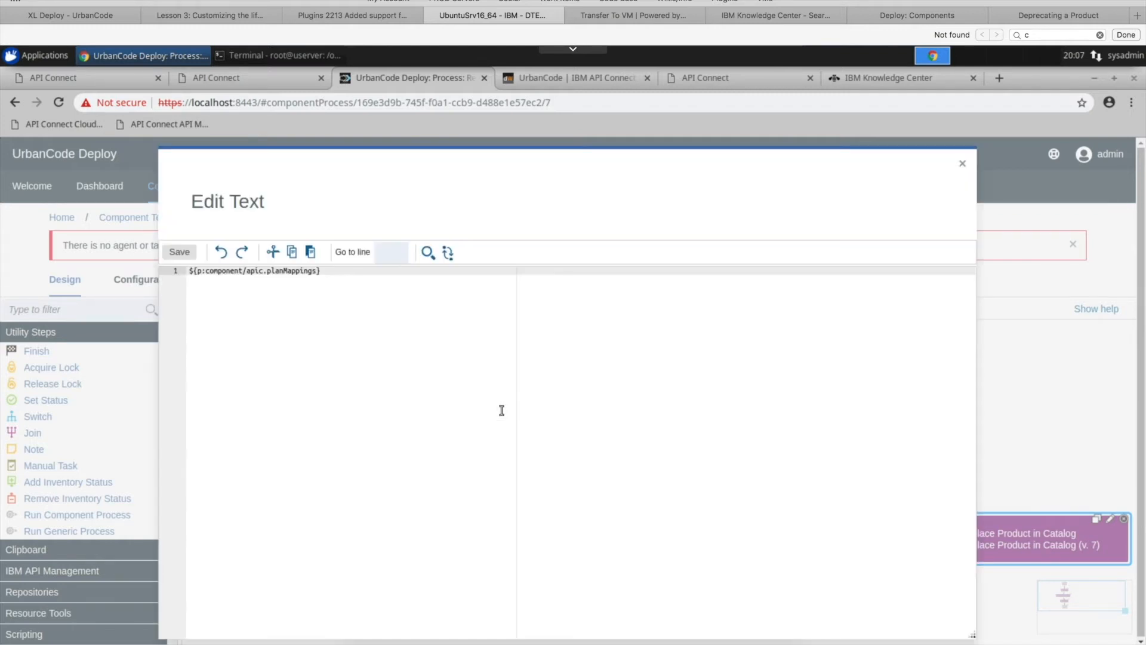
left_click_drag(323, 272, 188, 272)
right_click(221, 274)
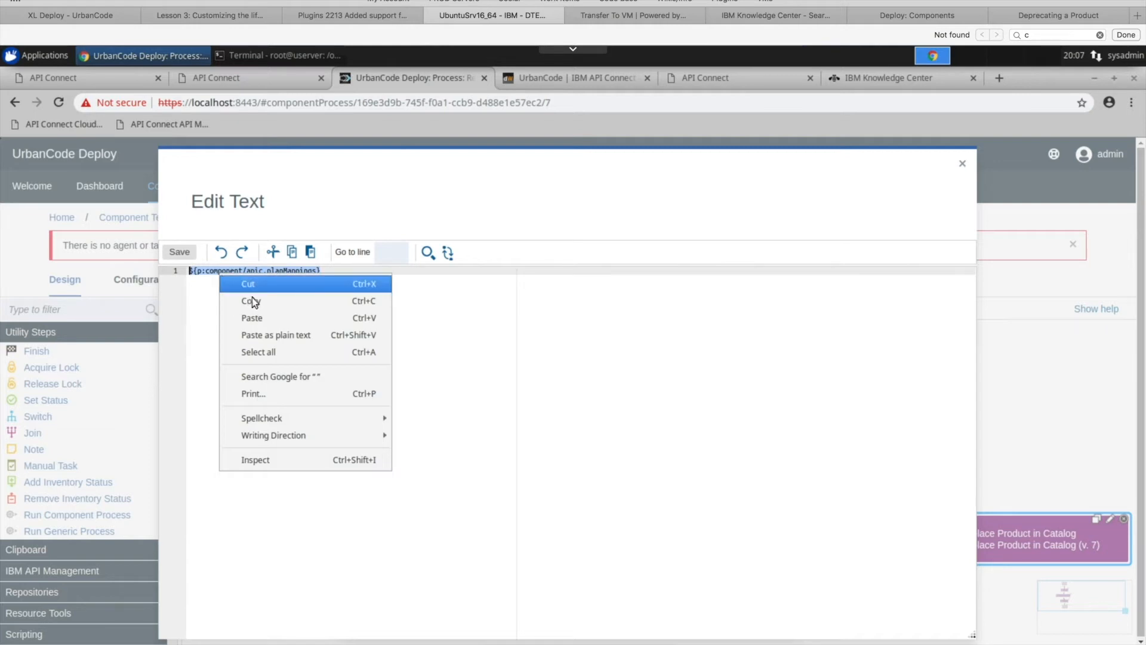
left_click(267, 292)
type("default:de")
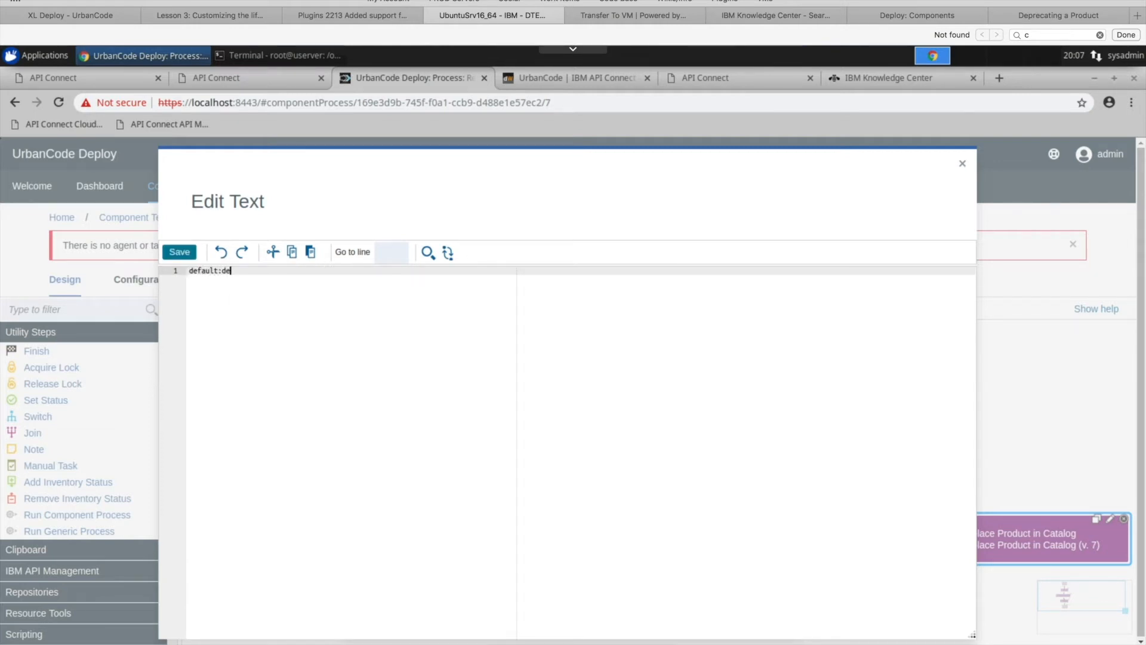
key("BackSpace")
key("BackSpace")
key("Return")
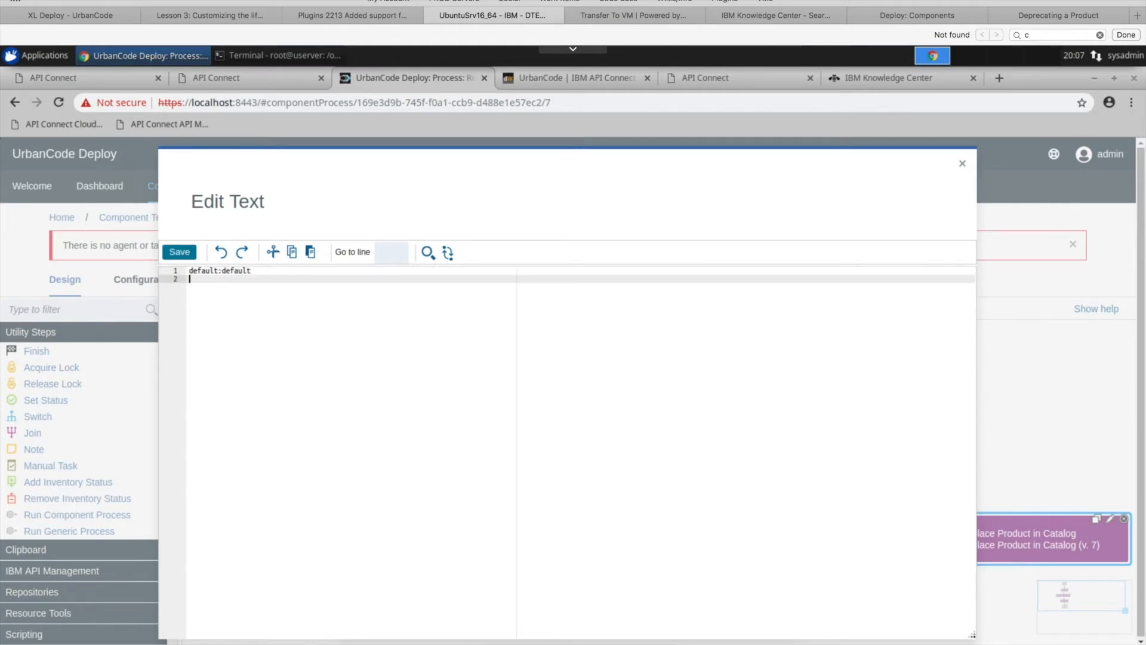
type("test plan:test plan")
- Restore Plan Mappings to ${p:component/apic.planMappings} by pasting the cut expression over the sample lines, and save the text
left_click_drag(277, 280, 181, 268)
right_click(238, 272)
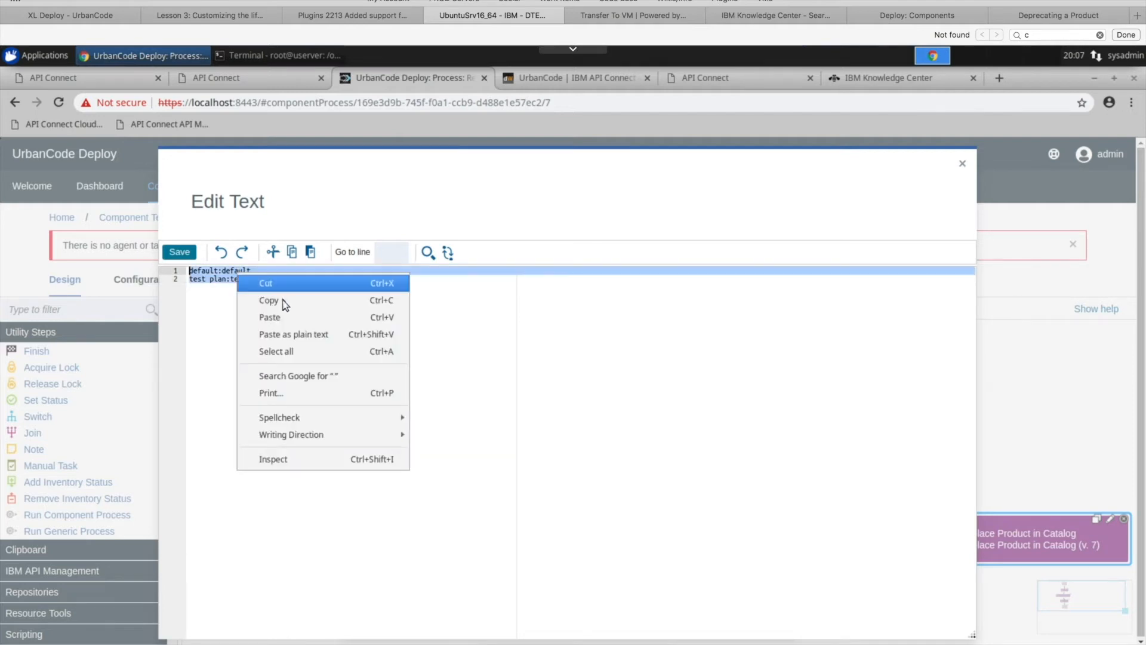
left_click(284, 317)
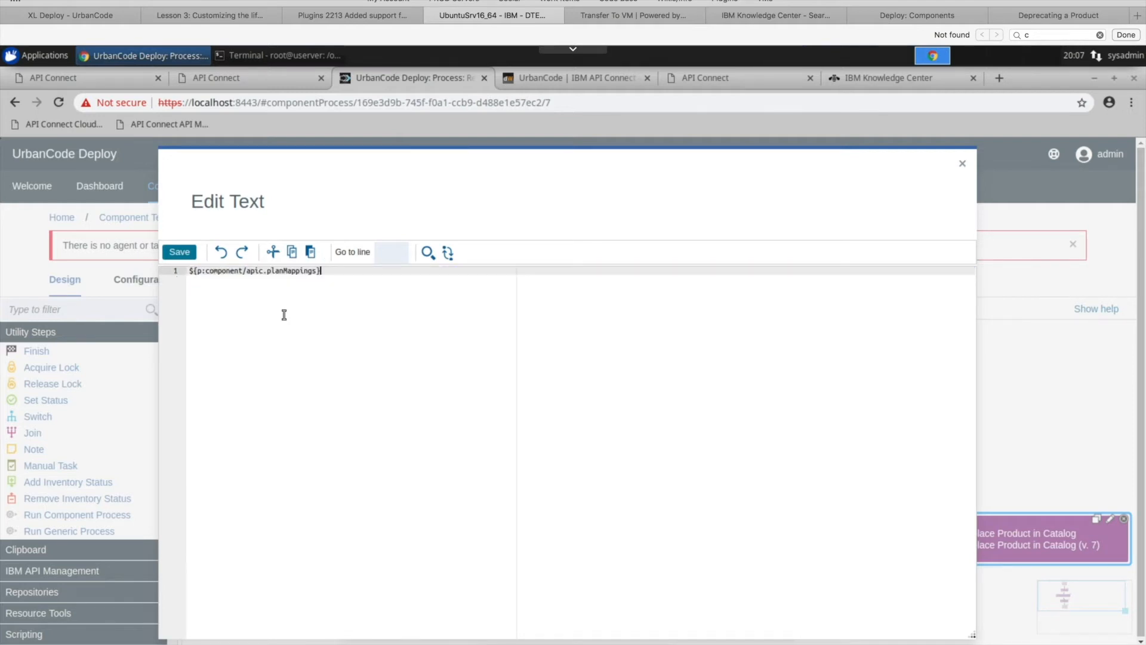
left_click(179, 252)
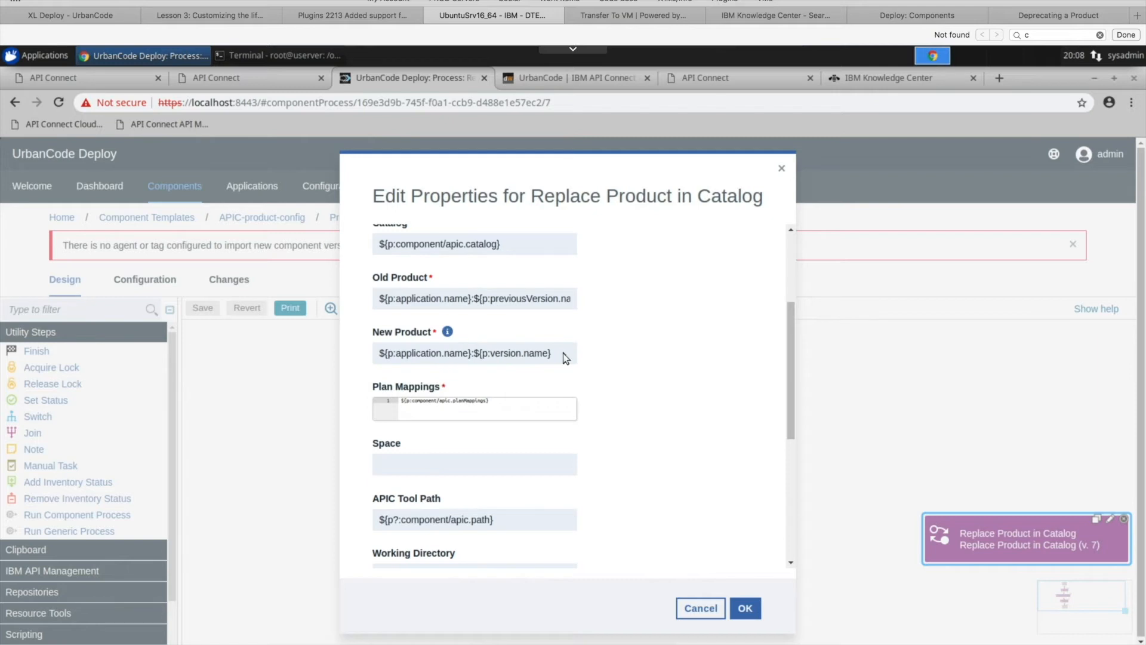
- Accept the Replace Product in Catalog step properties and save the Replace Product process design
left_click_drag(792, 348, 791, 375)
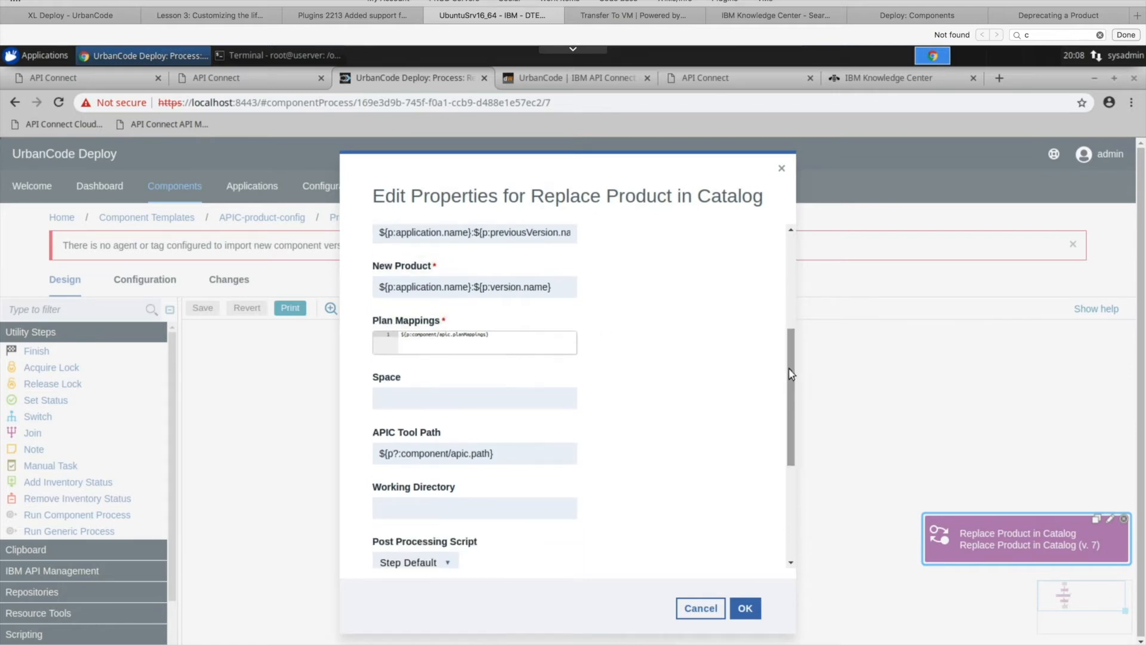
left_click(747, 609)
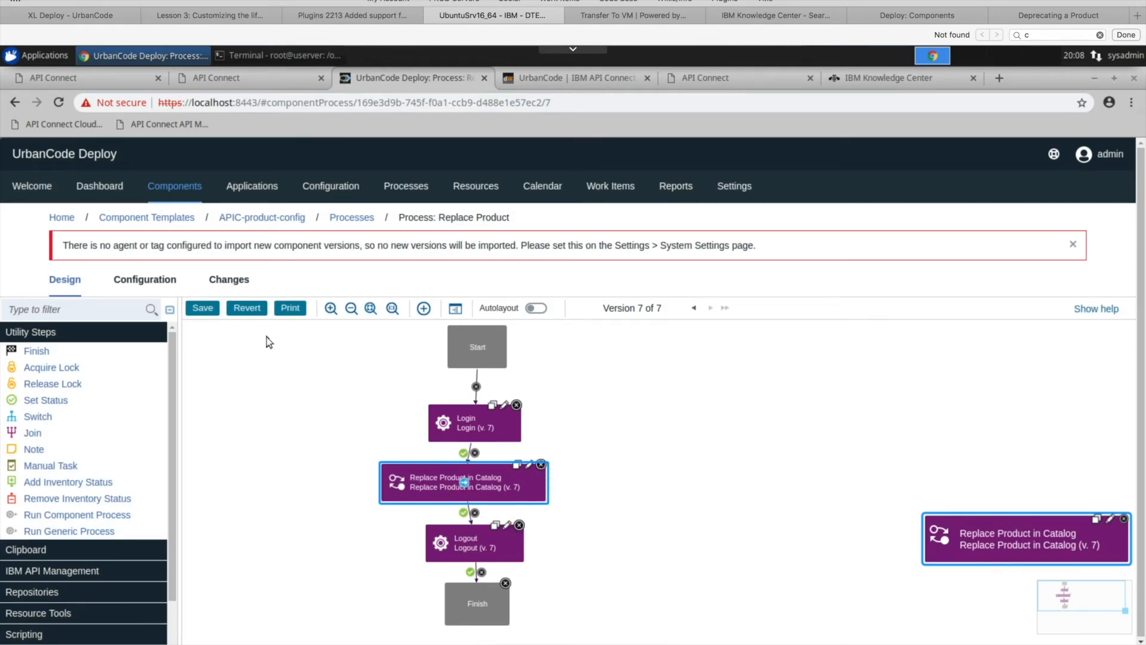
left_click(203, 309)
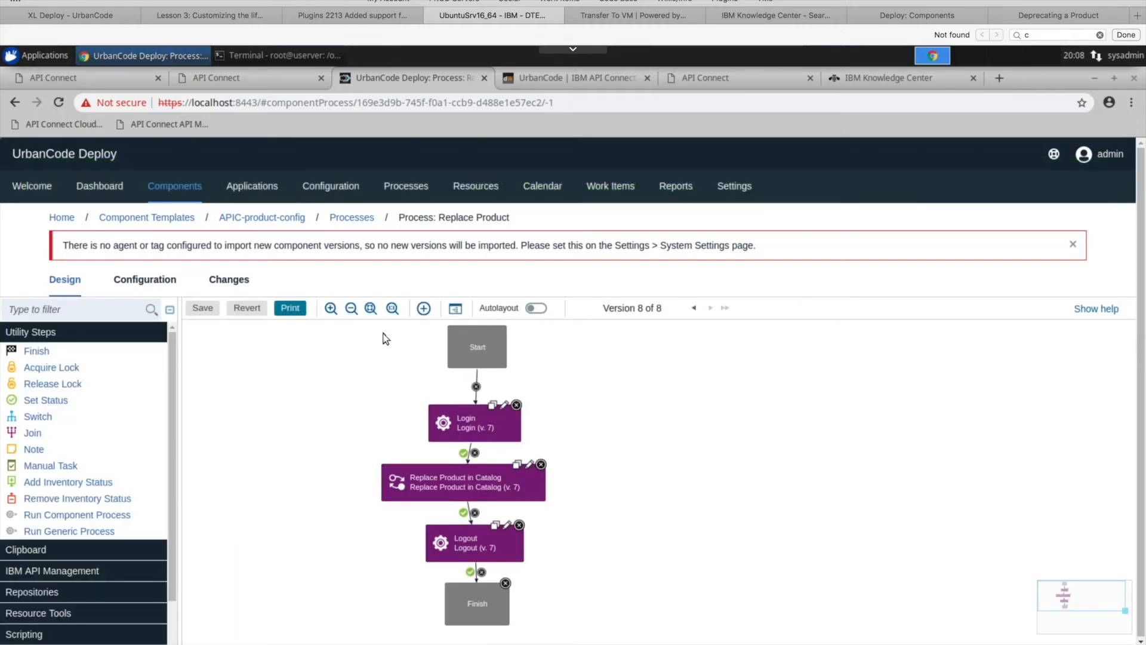
- Start a process request on the findbranchproduct DEV environment with Only Changed Versions off and Publish Product and Replace as the process
left_click(236, 192)
left_click(114, 426)
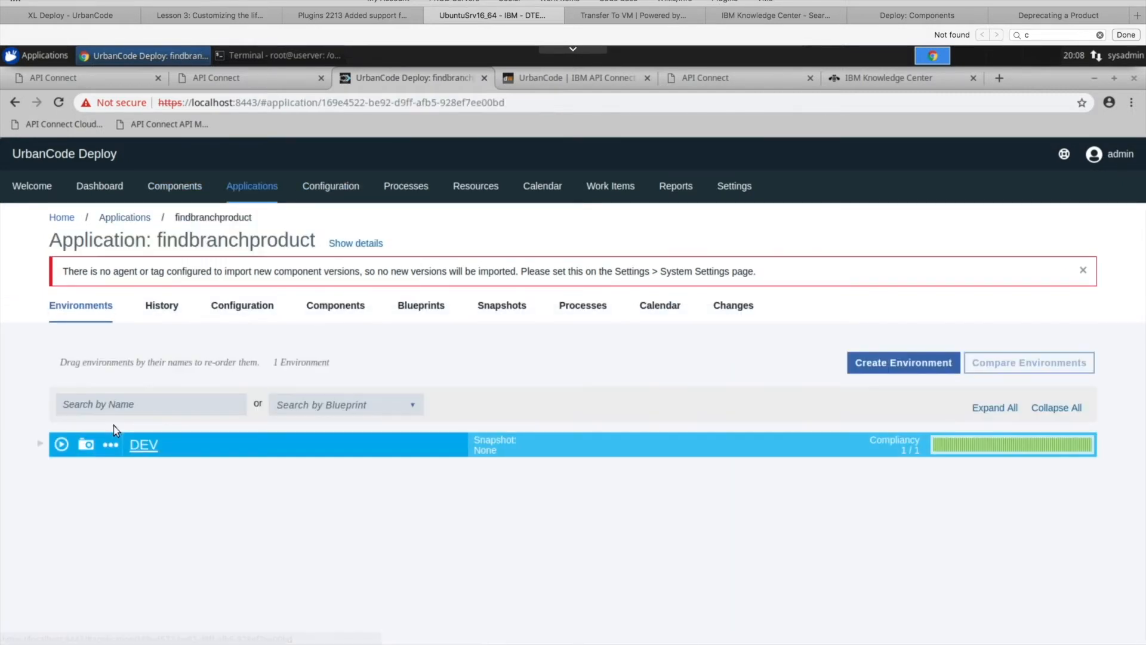
left_click(61, 444)
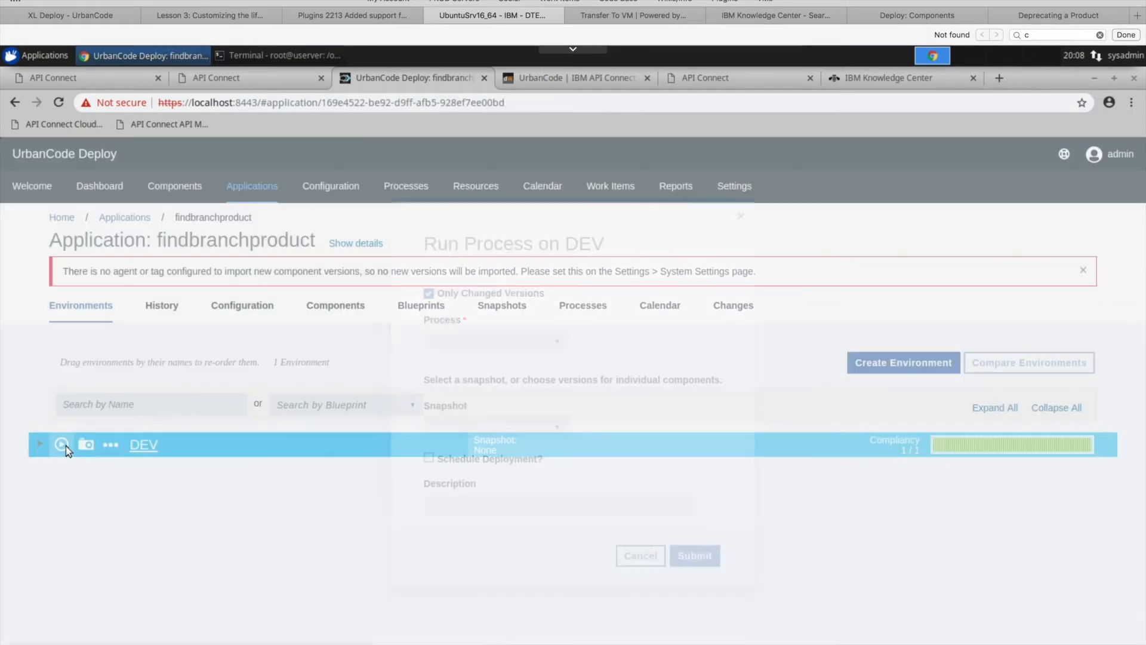
left_click(429, 293)
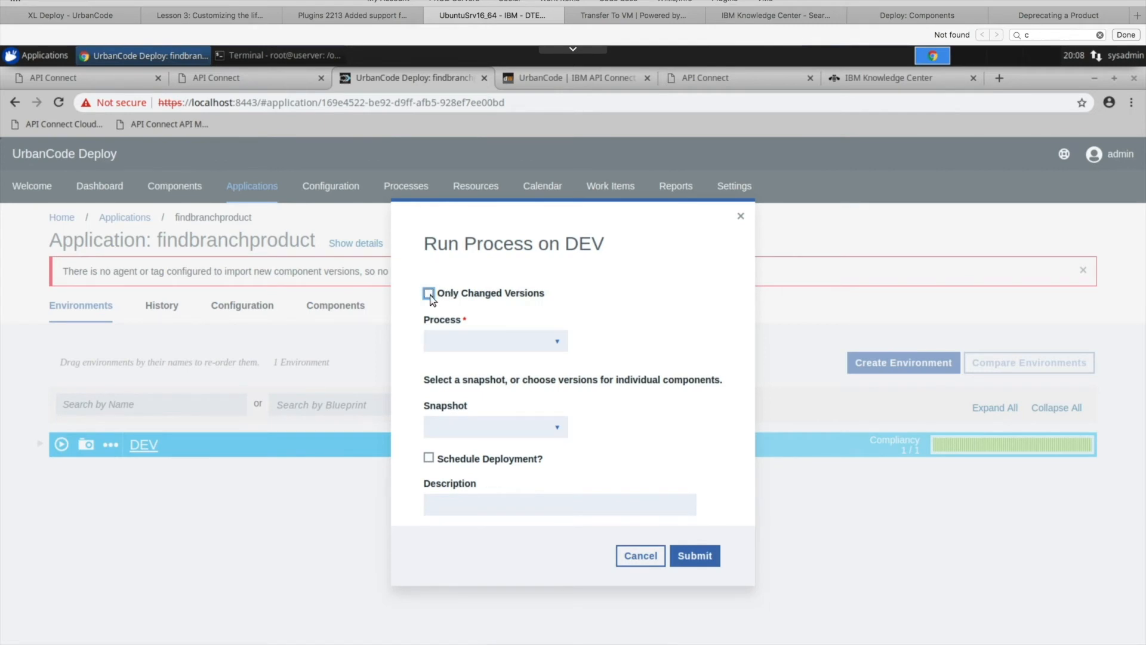
left_click(559, 342)
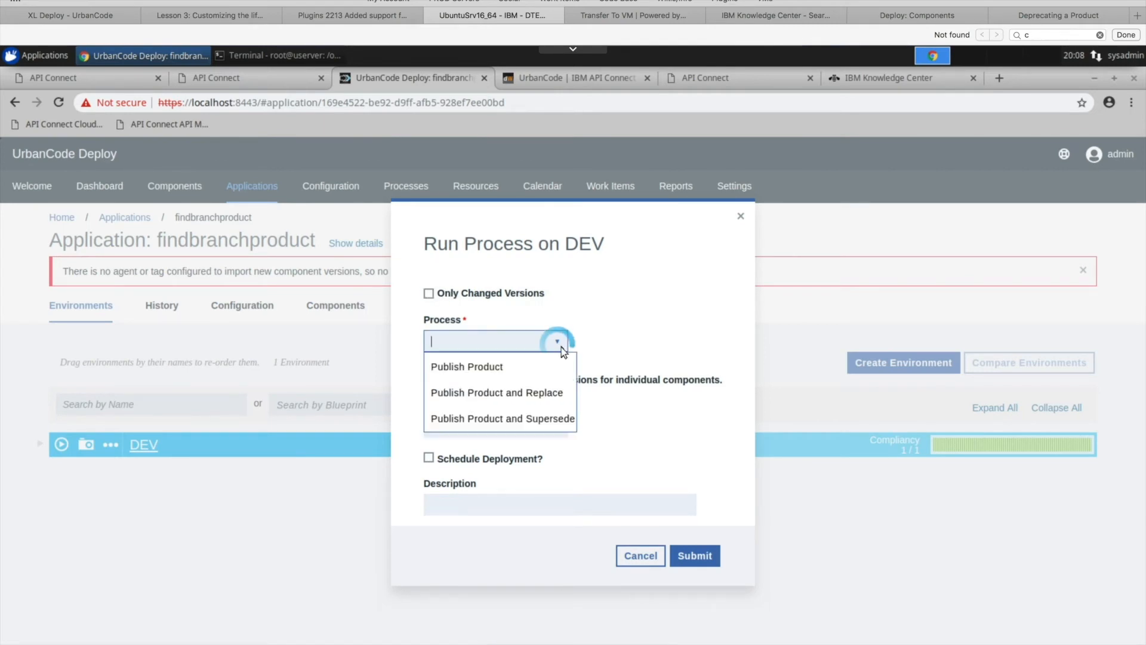
left_click(499, 394)
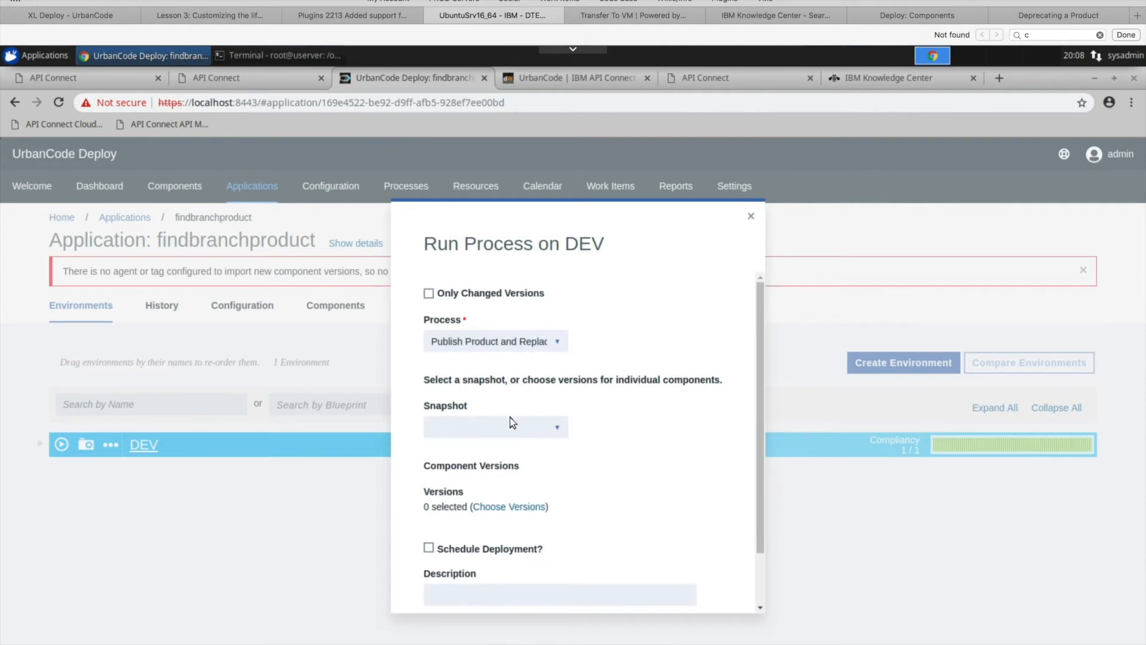
- Select version 1.0.1 of findbranchproduct-config to deploy and submit the process request
left_click(505, 507)
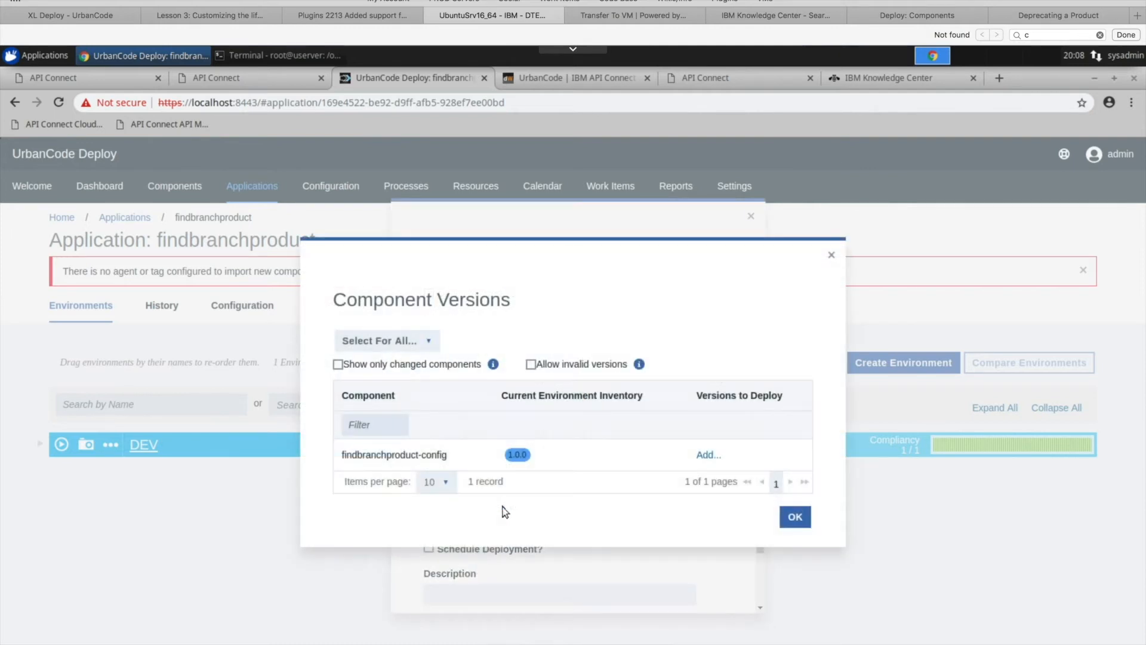
left_click(405, 342)
left_click(398, 364)
left_click(796, 518)
scroll(720, 573, "down", 2)
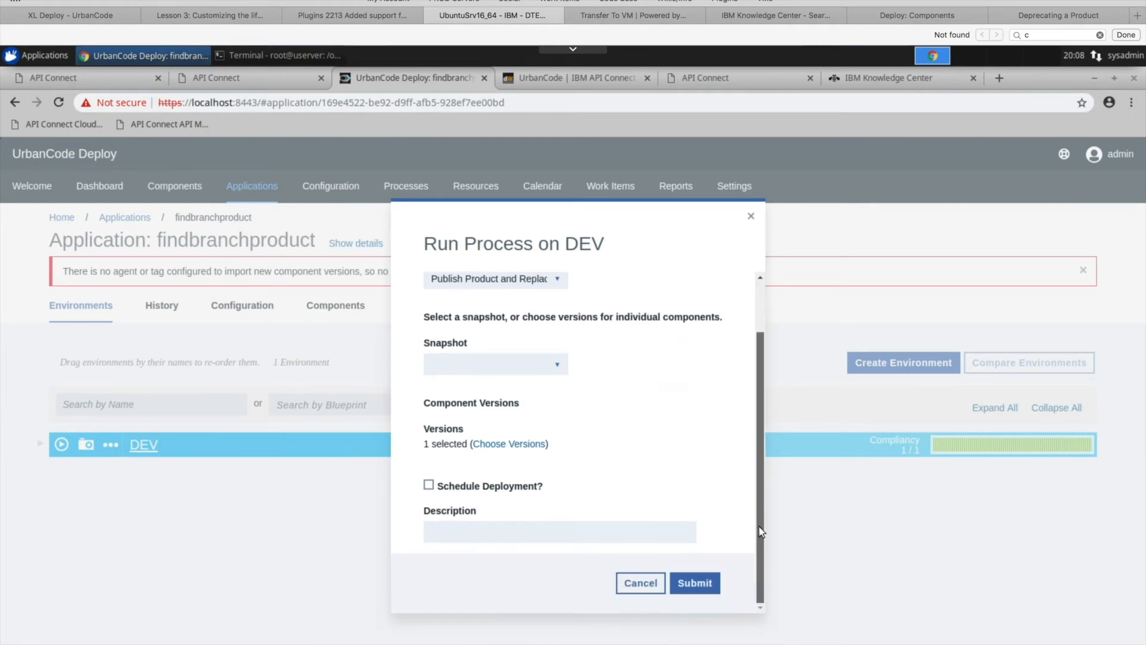
left_click(717, 582)
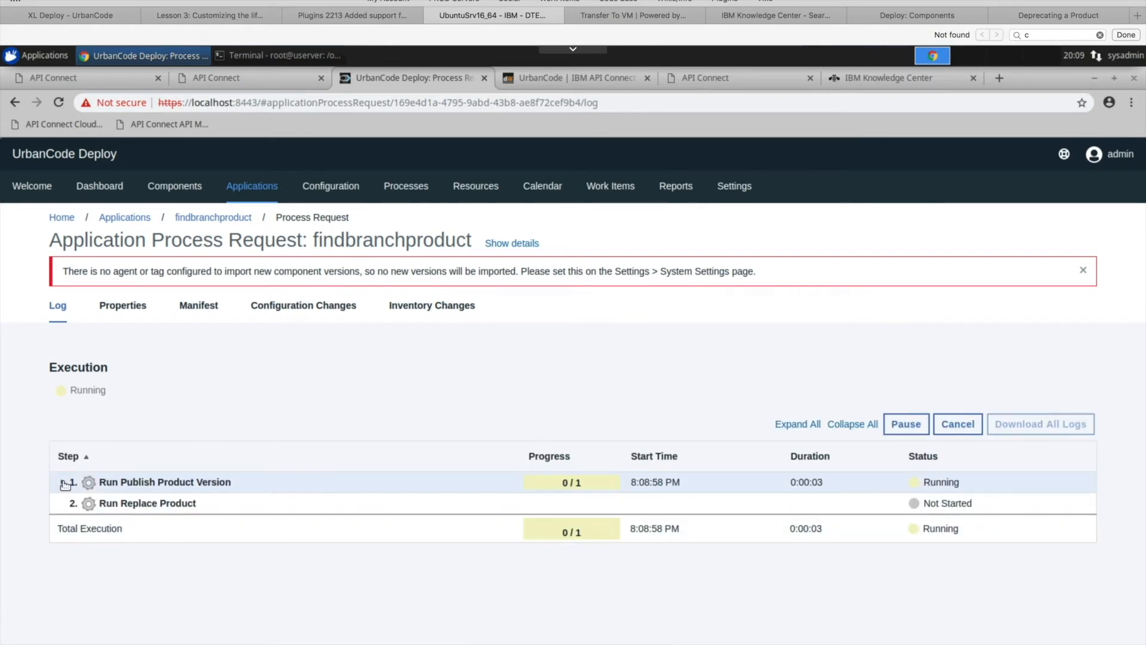
- Expand Run Publish Product Version in the execution log down to its individual steps and check their status
left_click(63, 482)
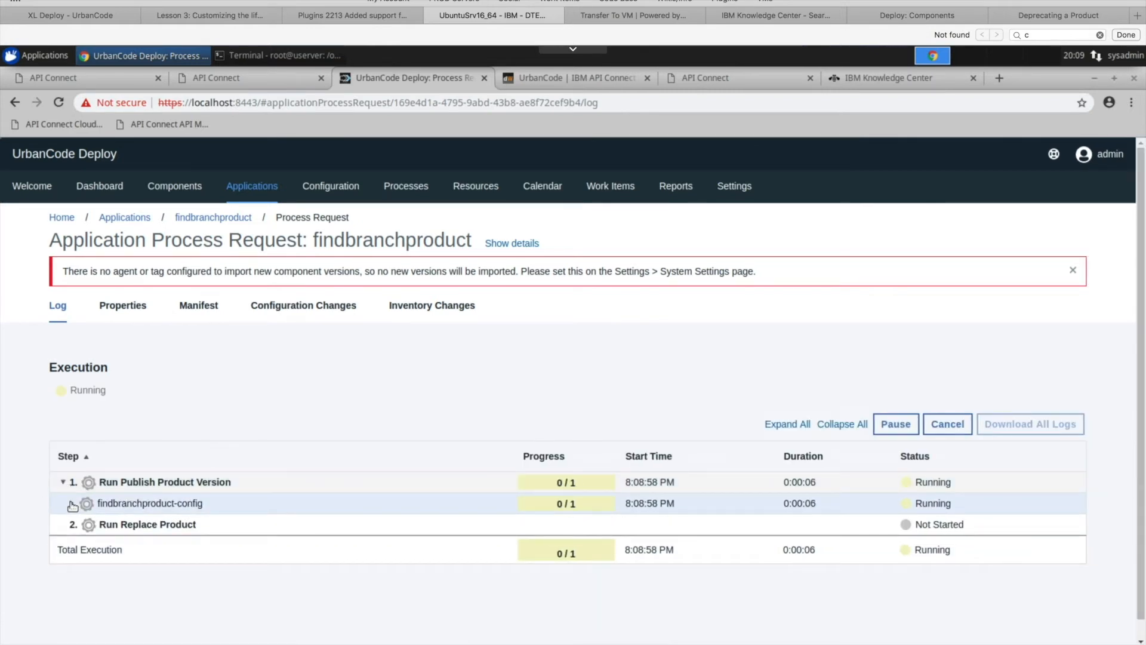
left_click(72, 505)
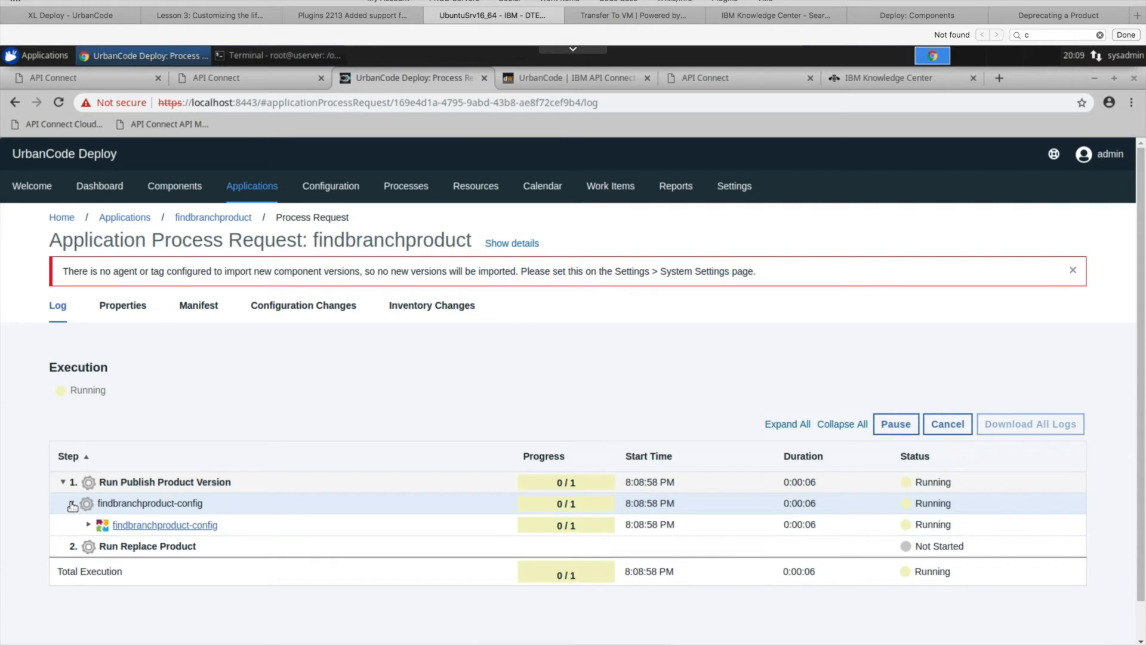
left_click(90, 525)
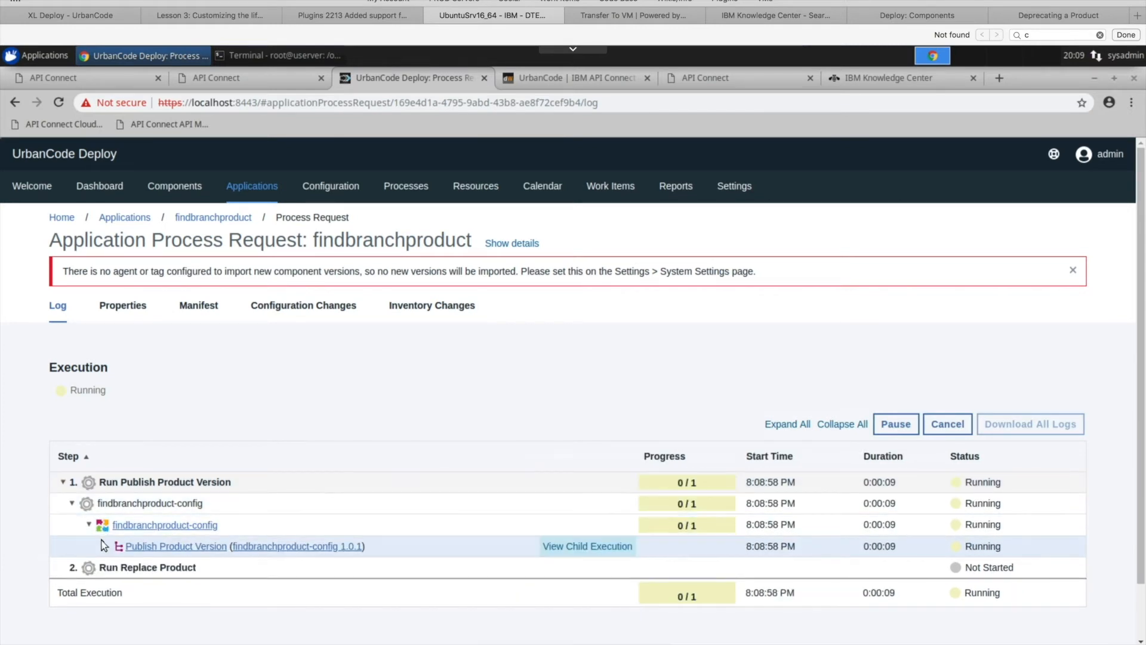
left_click(105, 546)
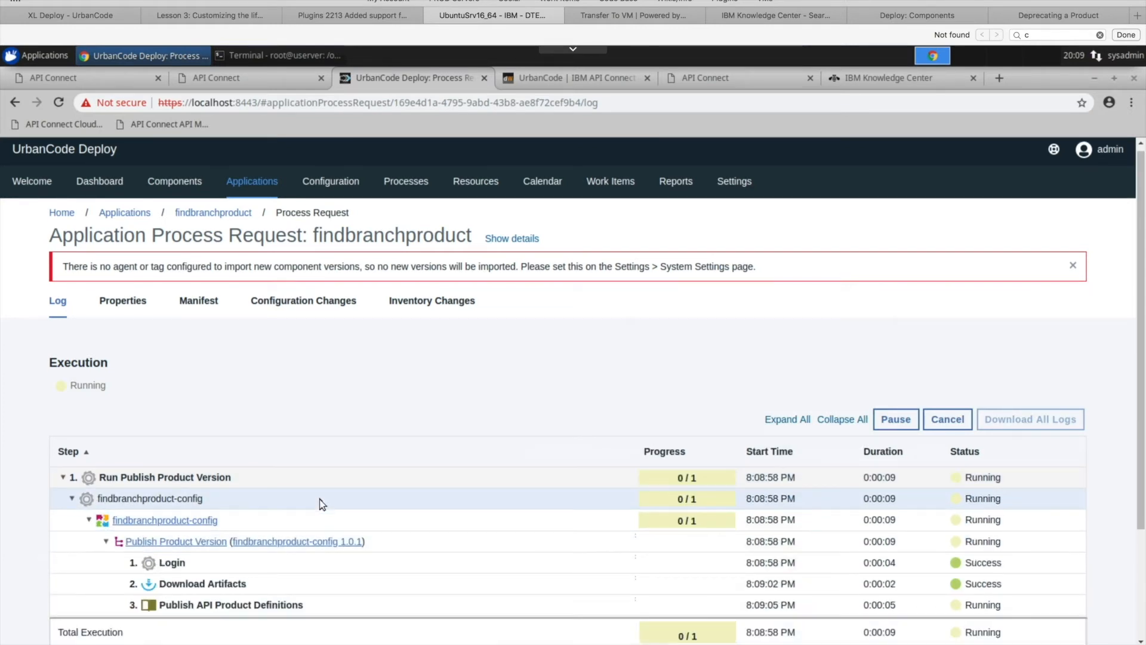
scroll(320, 499, "down", 3)
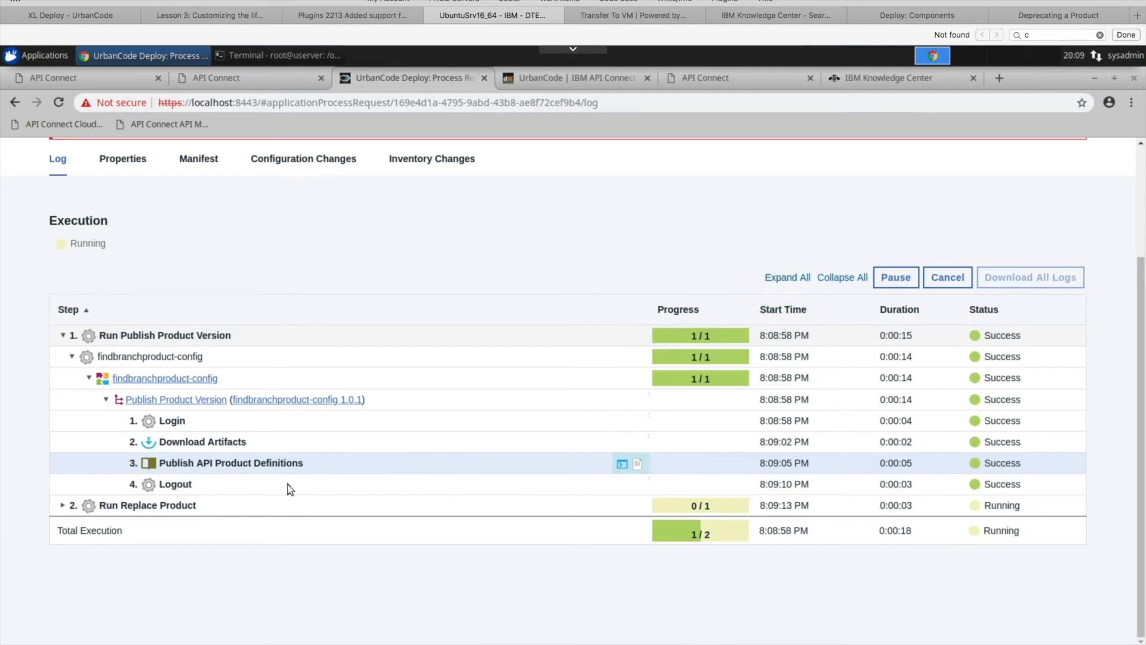
- Expand Run Replace Product in the execution log down to its individual steps and check their status
left_click(63, 507)
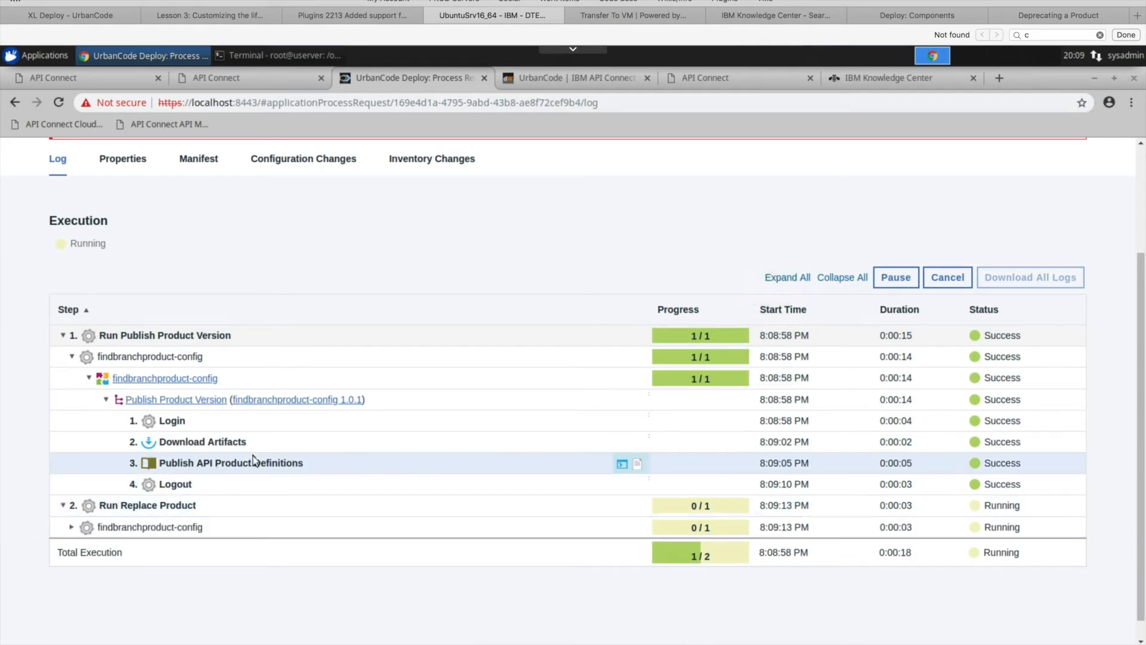
scroll(257, 461, "down", 1)
left_click(71, 506)
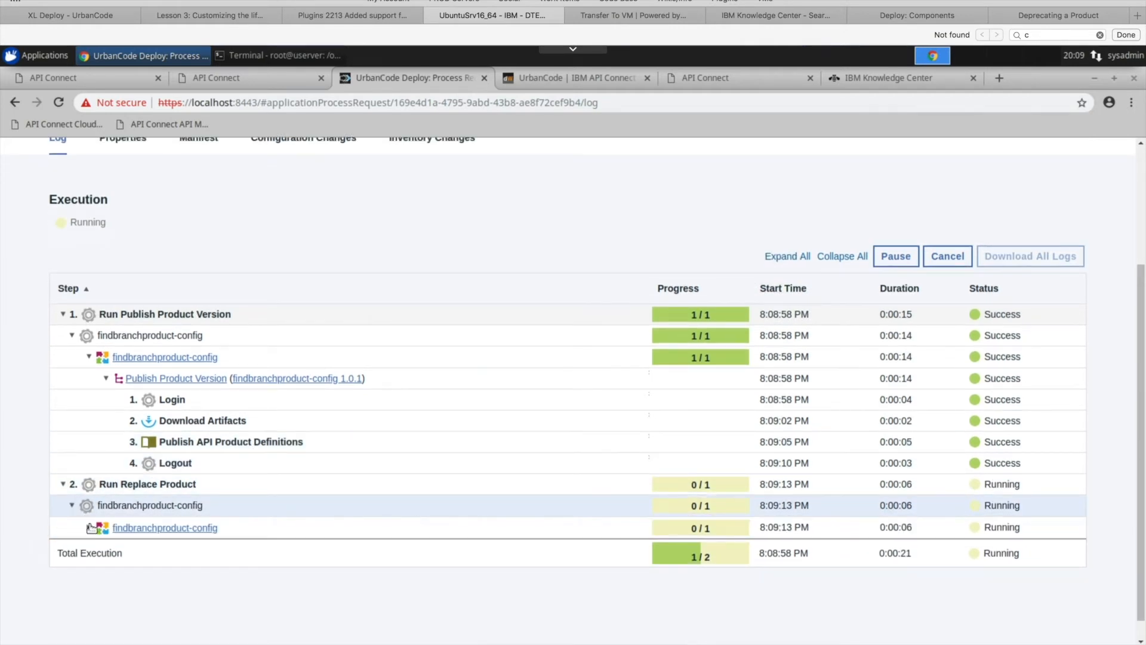
left_click(89, 528)
left_click(105, 550)
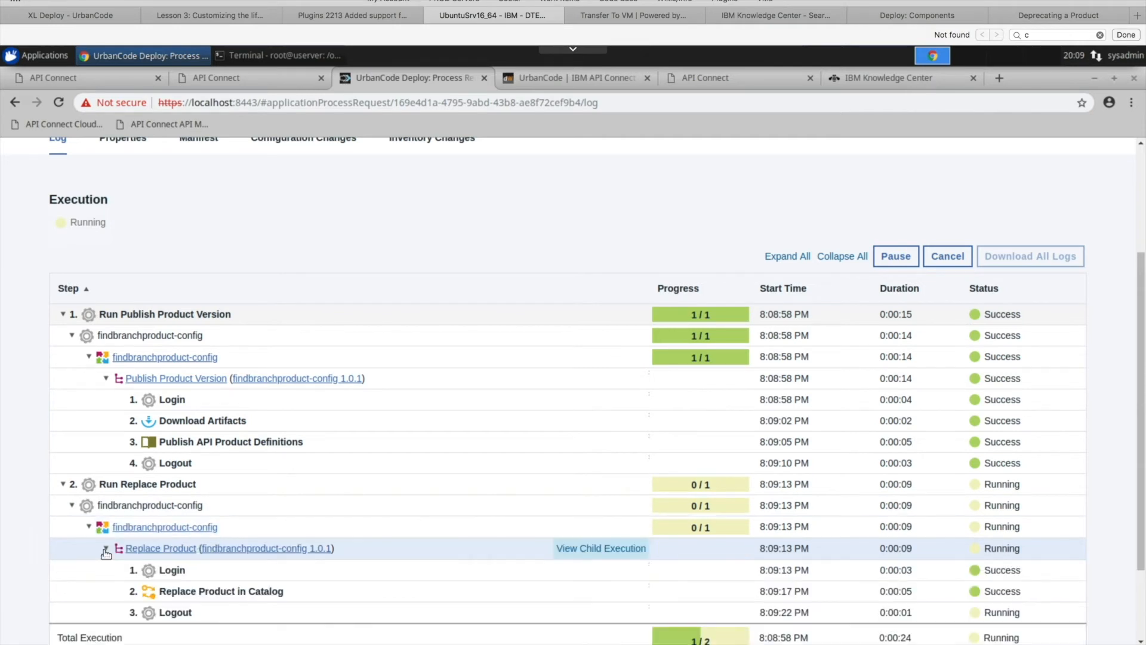
scroll(427, 450, "down", 1)
scroll(427, 450, "down", 3)
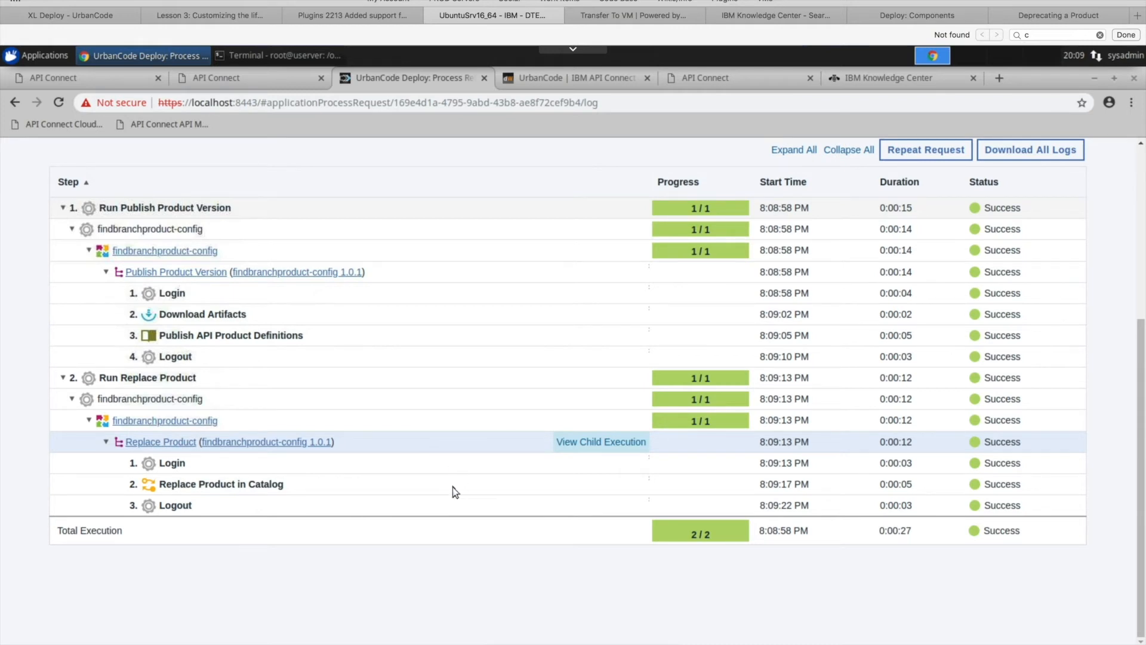
- Open the output log of the Replace Product in Catalog step and examine its entries on creating the plan mapping file and replacing the product
mouse_move(461, 482)
left_click(622, 486)
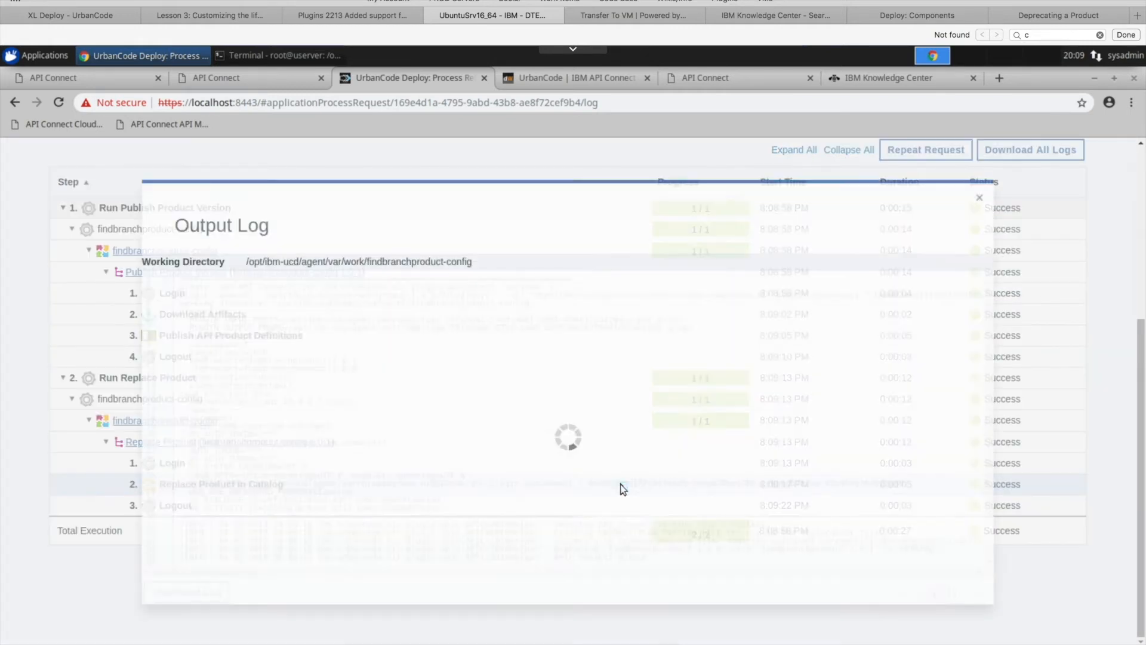
left_click_drag(991, 327, 996, 405)
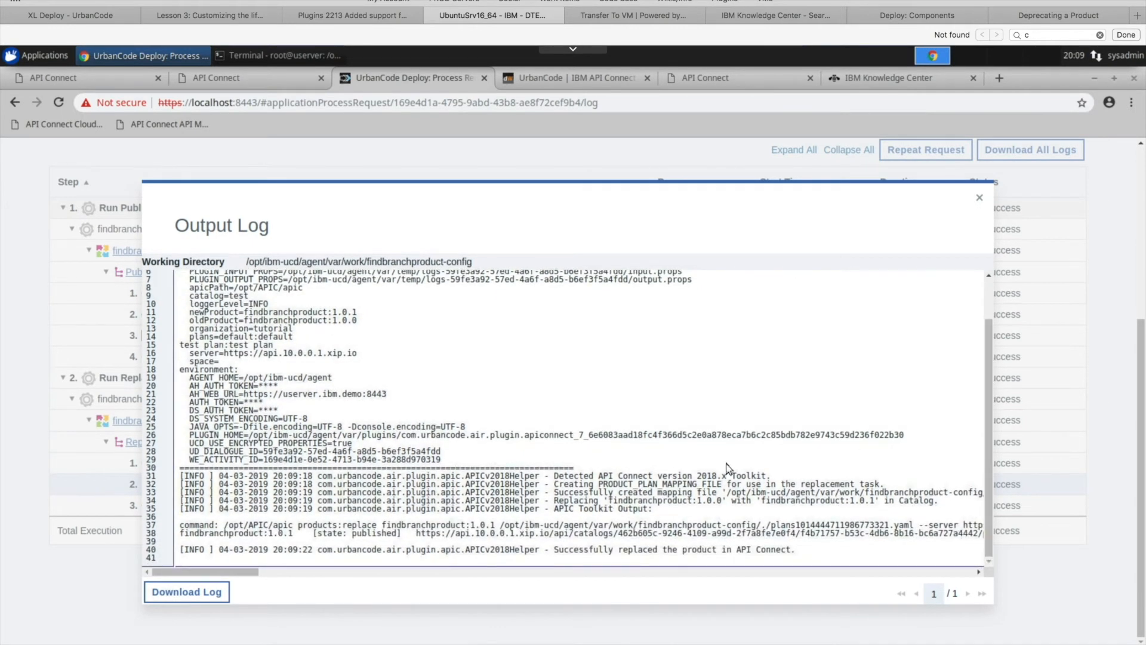
left_click_drag(555, 484, 726, 485)
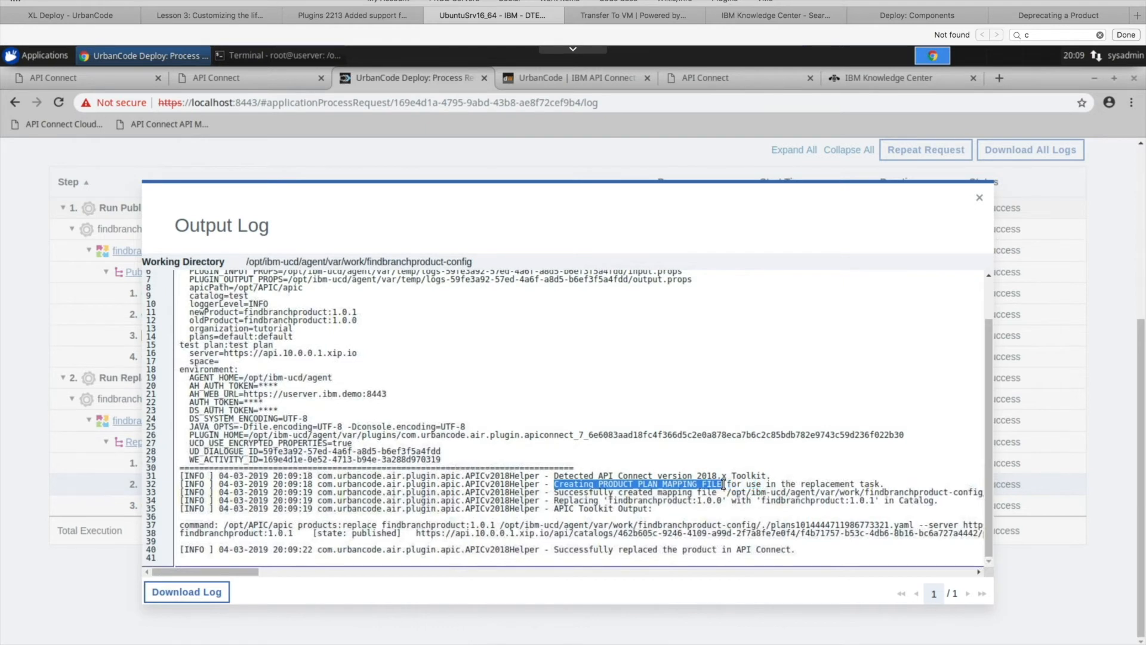
left_click(745, 487)
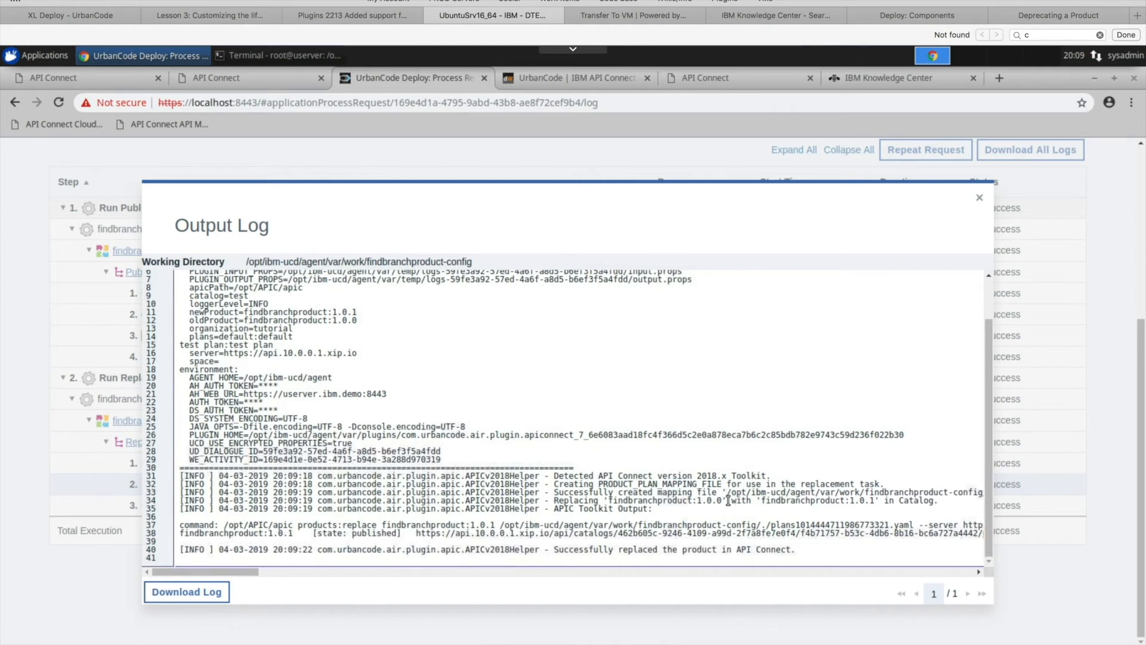
left_click_drag(724, 500, 609, 501)
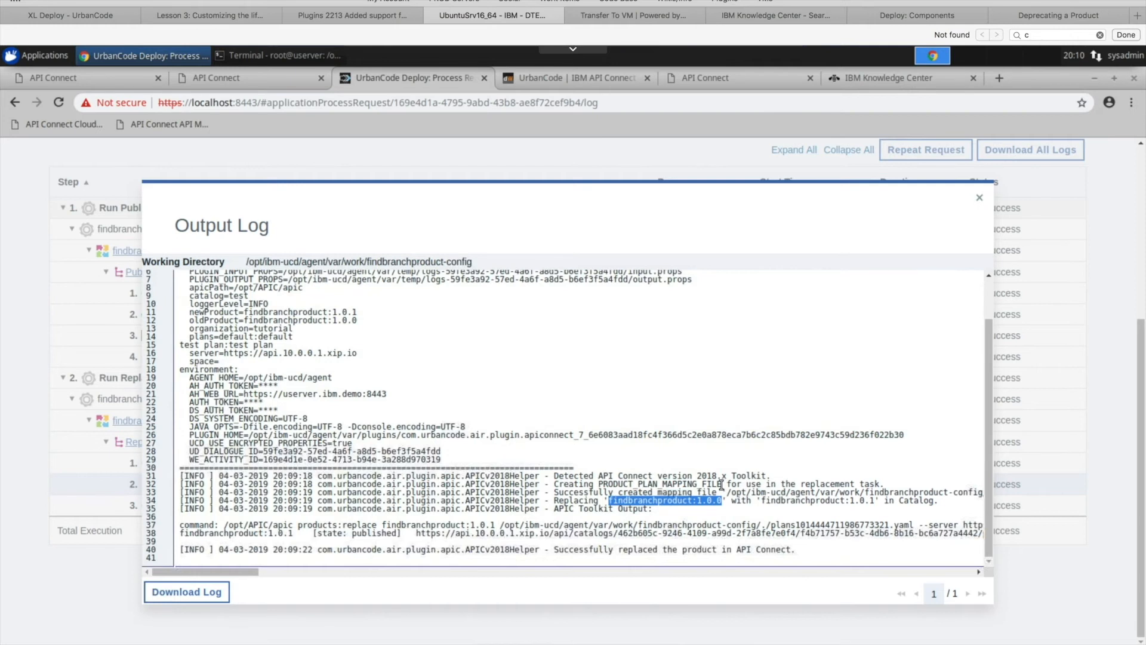
- Compare the plans property in the output log with the entry on creating the product plan mapping file
left_click_drag(722, 485, 598, 485)
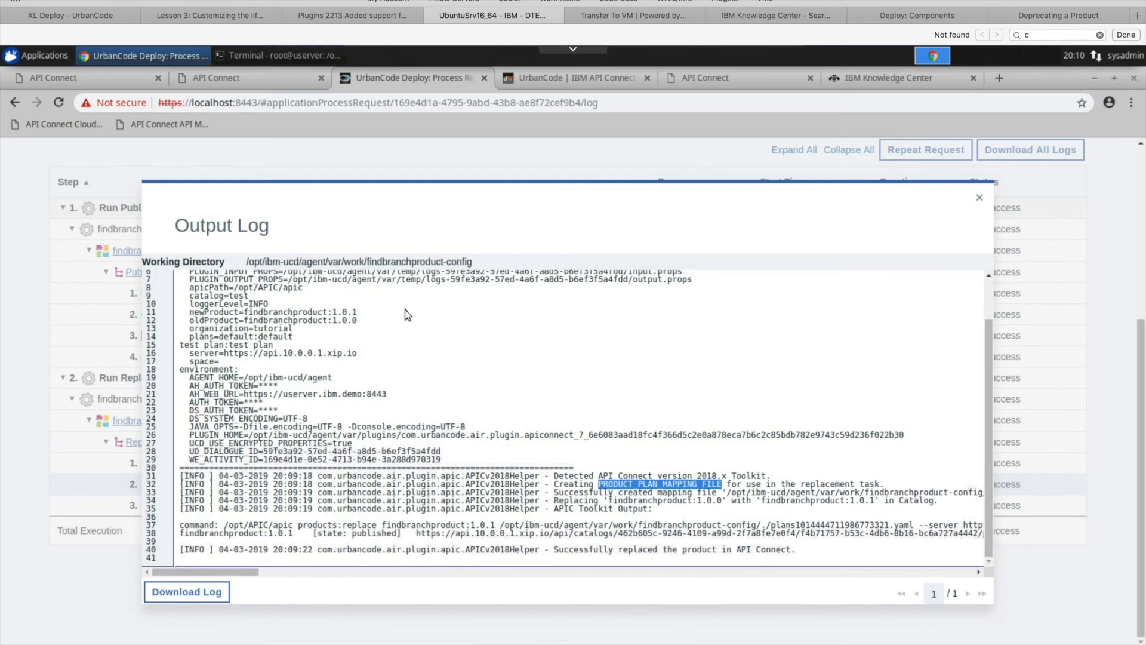
scroll(331, 381, "up", 2)
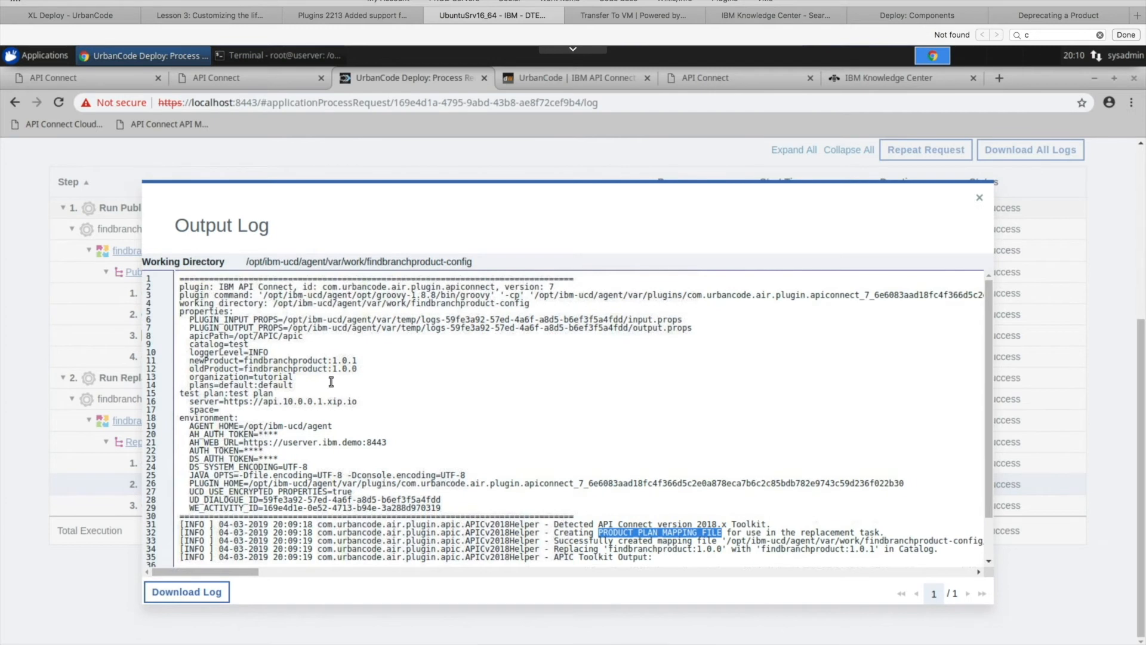
scroll(331, 381, "down", 2)
left_click_drag(295, 338, 191, 339)
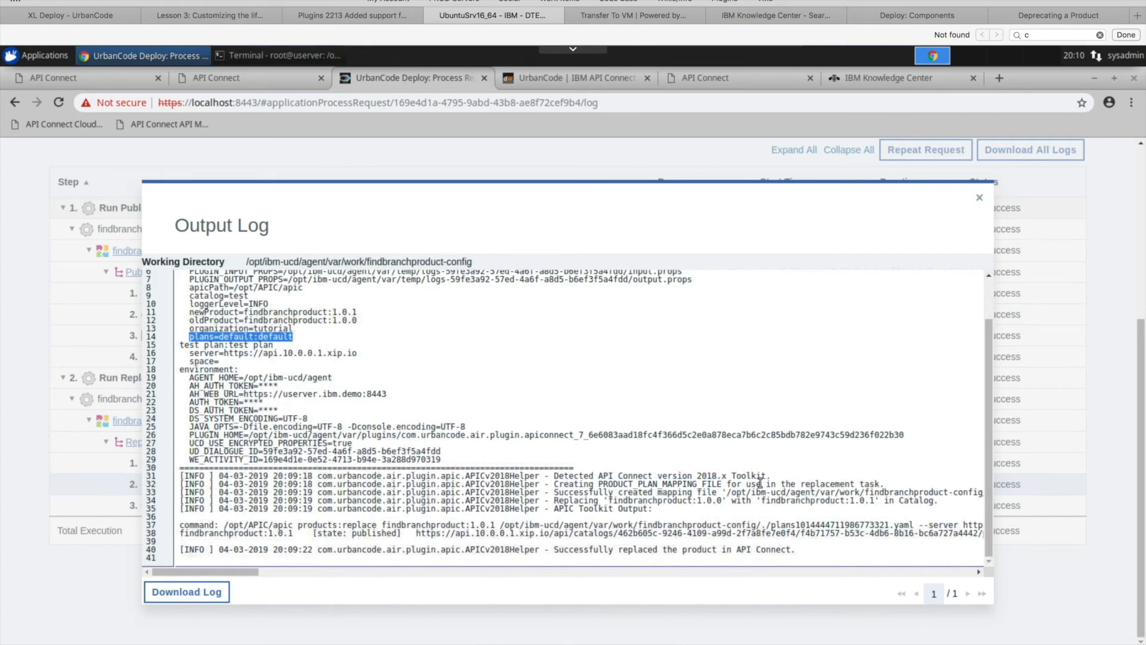
left_click_drag(717, 484, 603, 485)
left_click(670, 502)
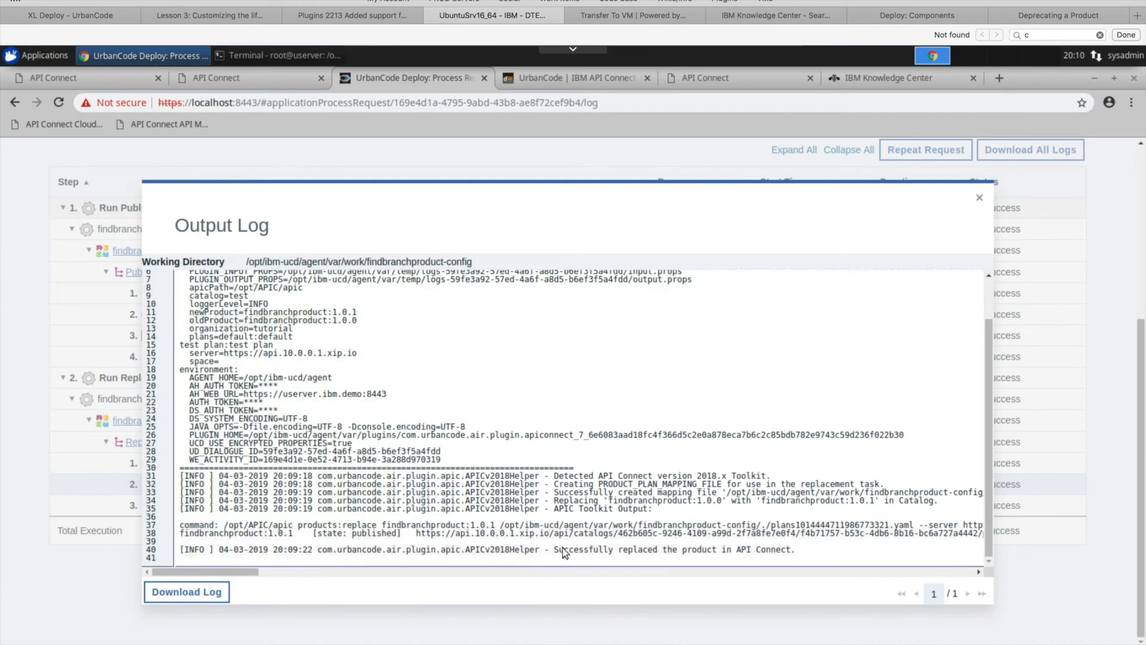
- Close the output log, switch to API Connect and refresh the Test catalog's product list to check the states of both findbranchproduct versions
left_click(979, 199)
left_click(252, 77)
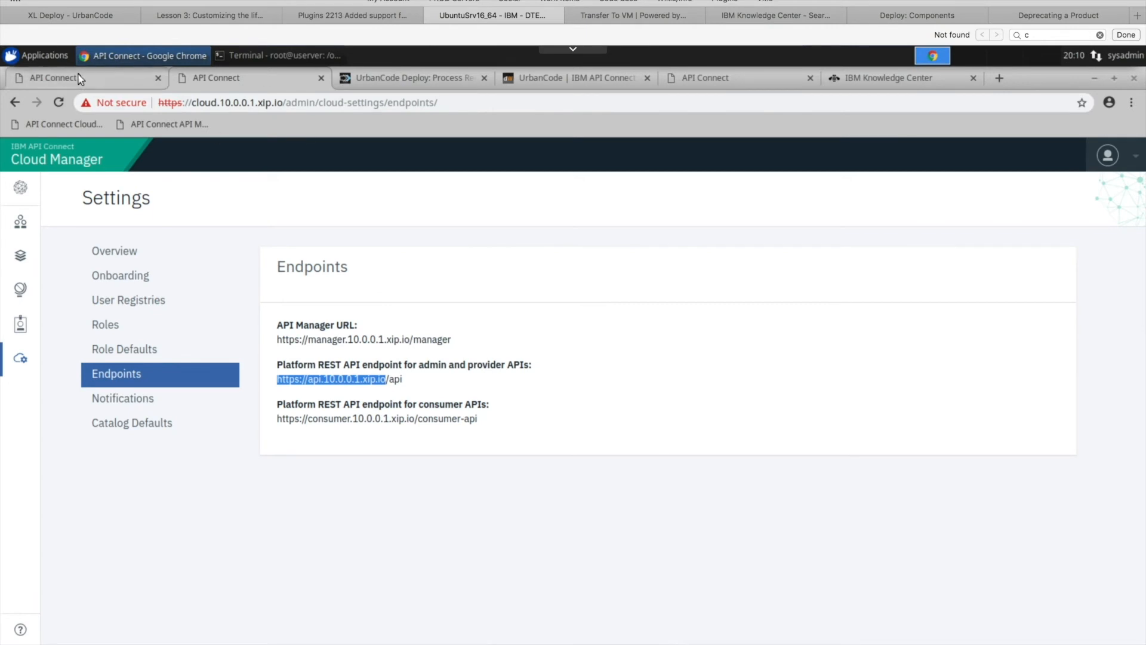
left_click(79, 76)
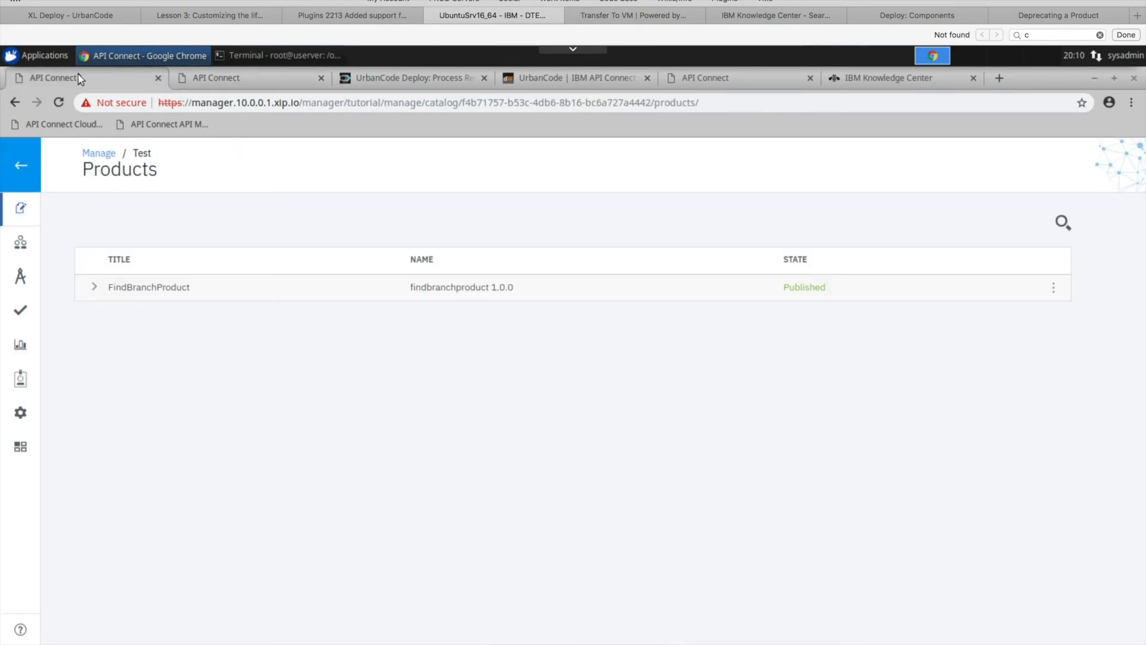
left_click(59, 102)
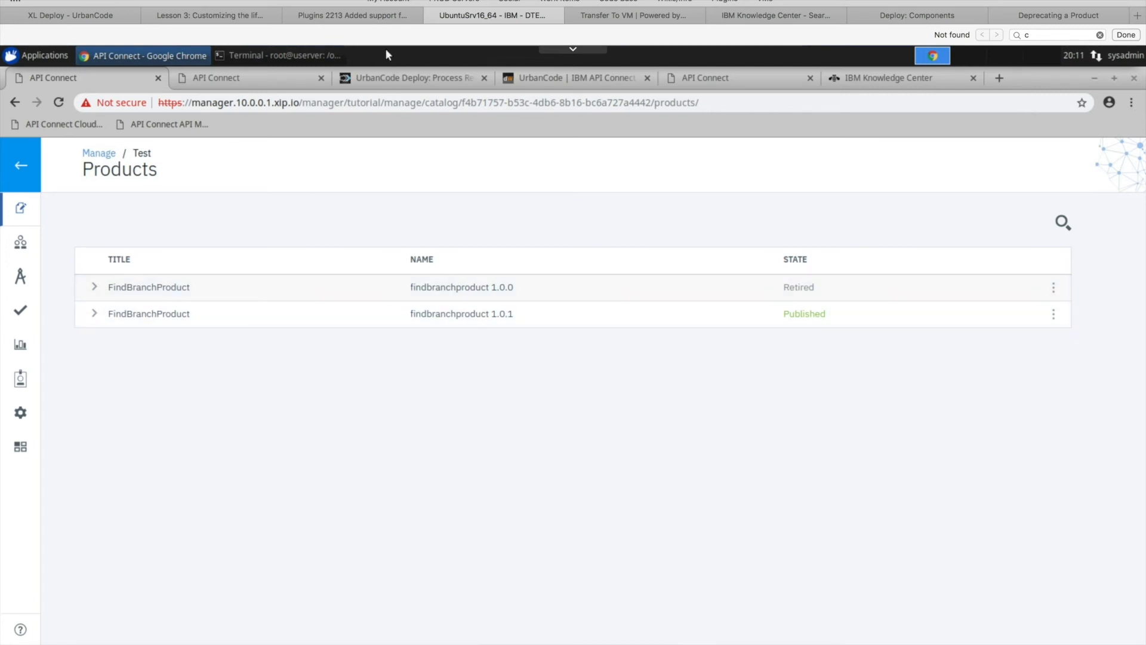
- Switch back to UrbanCode Deploy and open the Publish Product and Supersede process of the findbranchproduct application
left_click(414, 80)
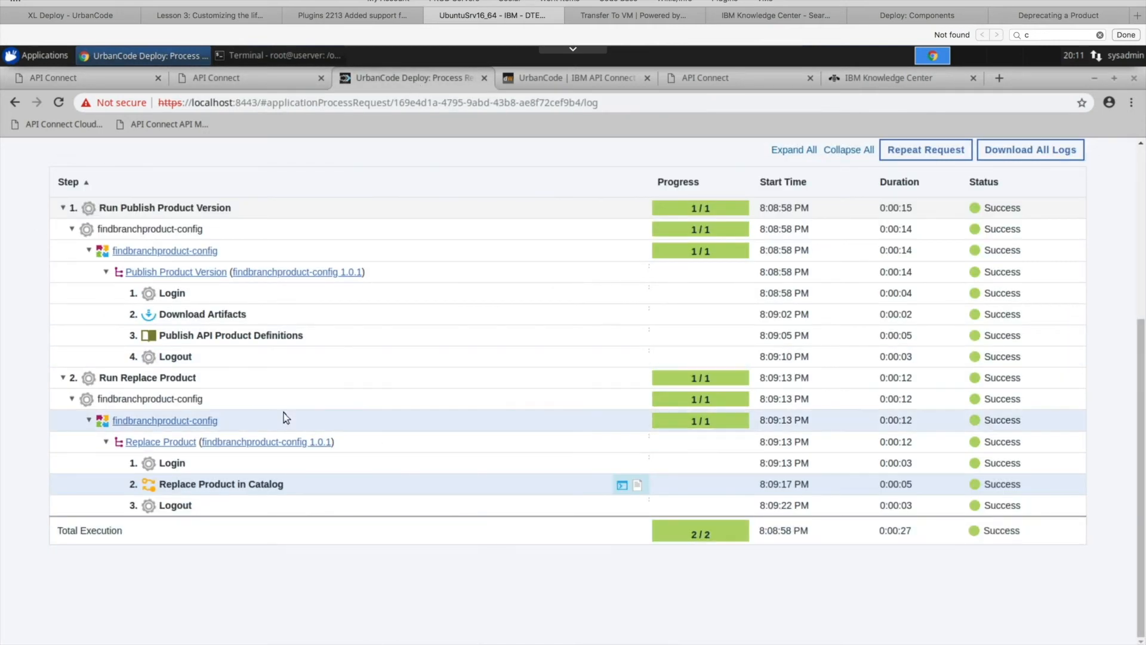
scroll(284, 417, "up", 5)
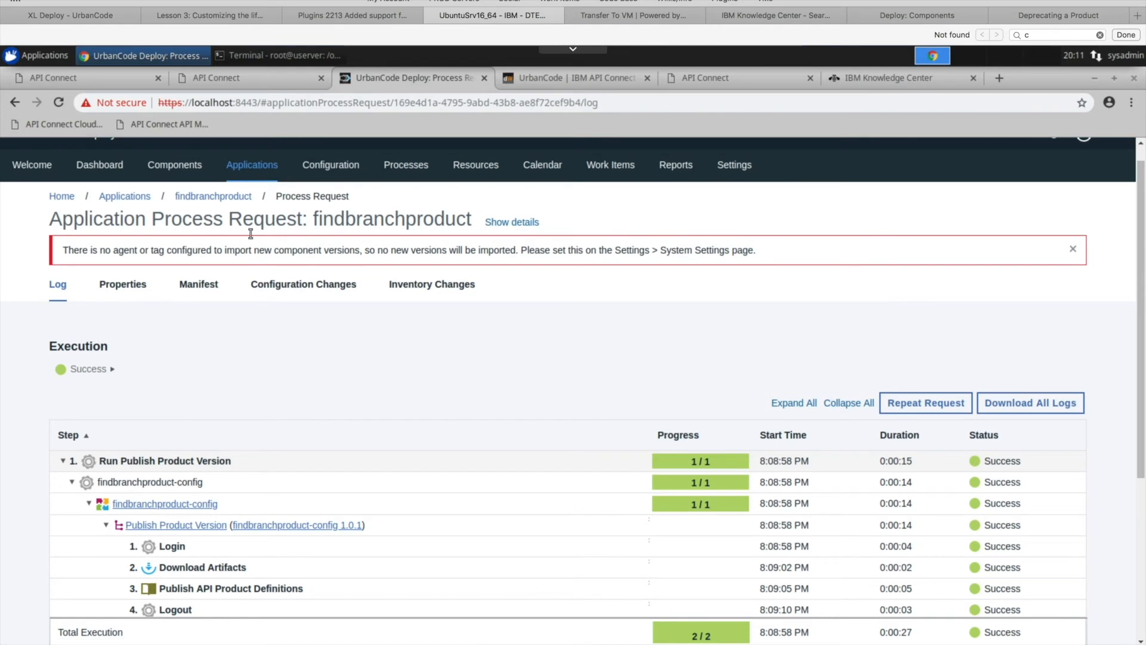
left_click(226, 200)
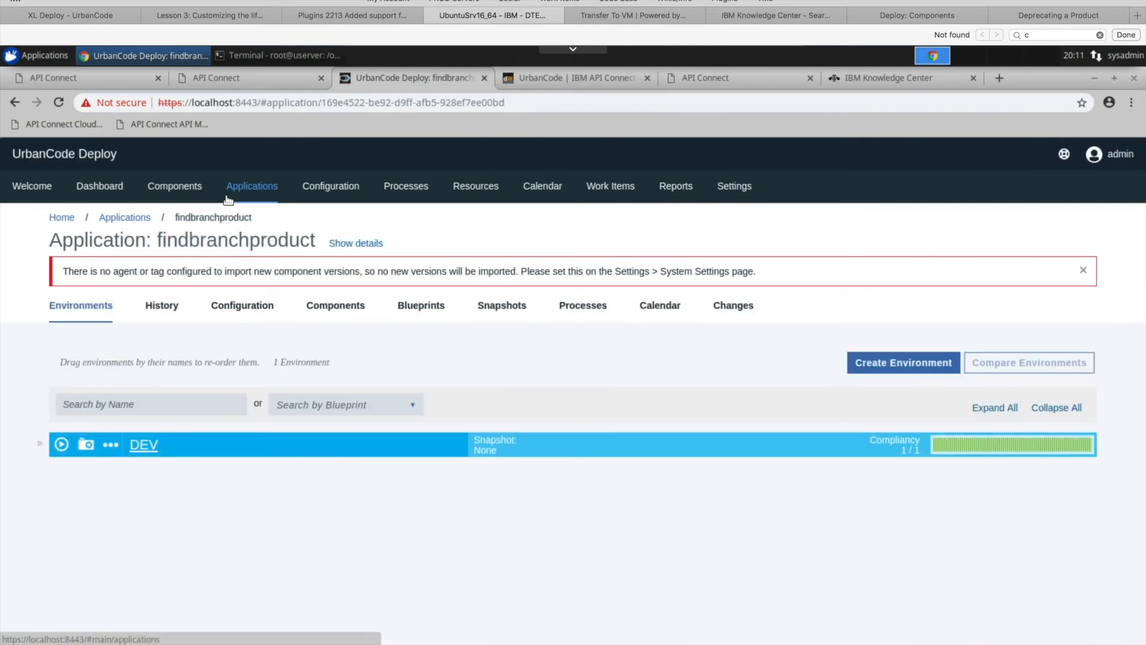
left_click(580, 307)
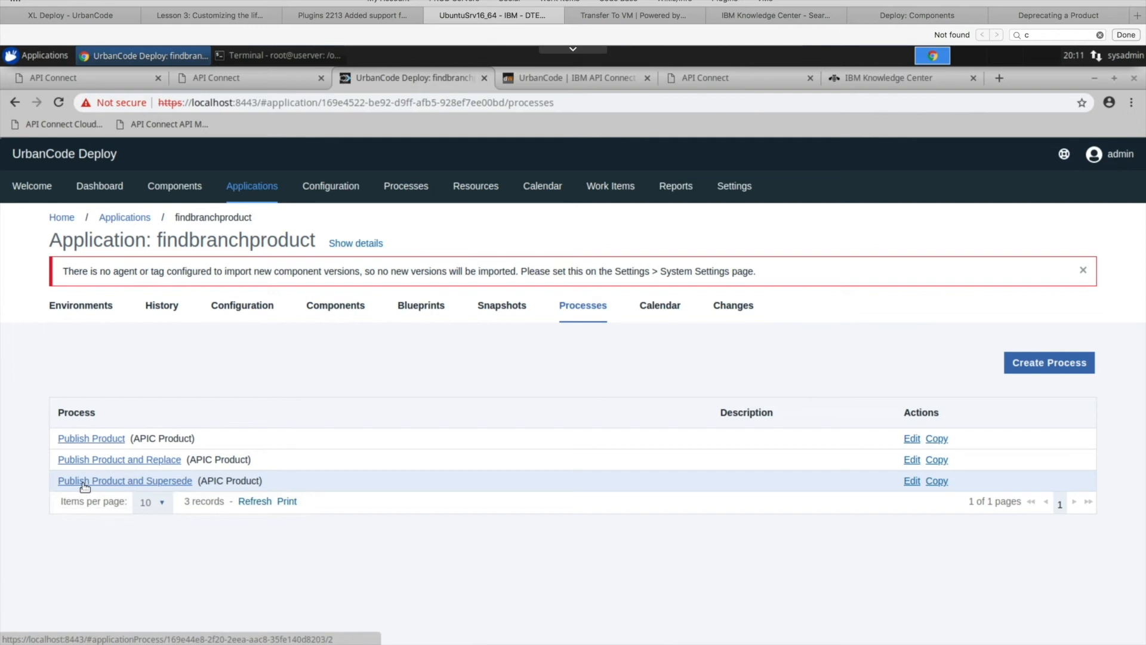
left_click(116, 484)
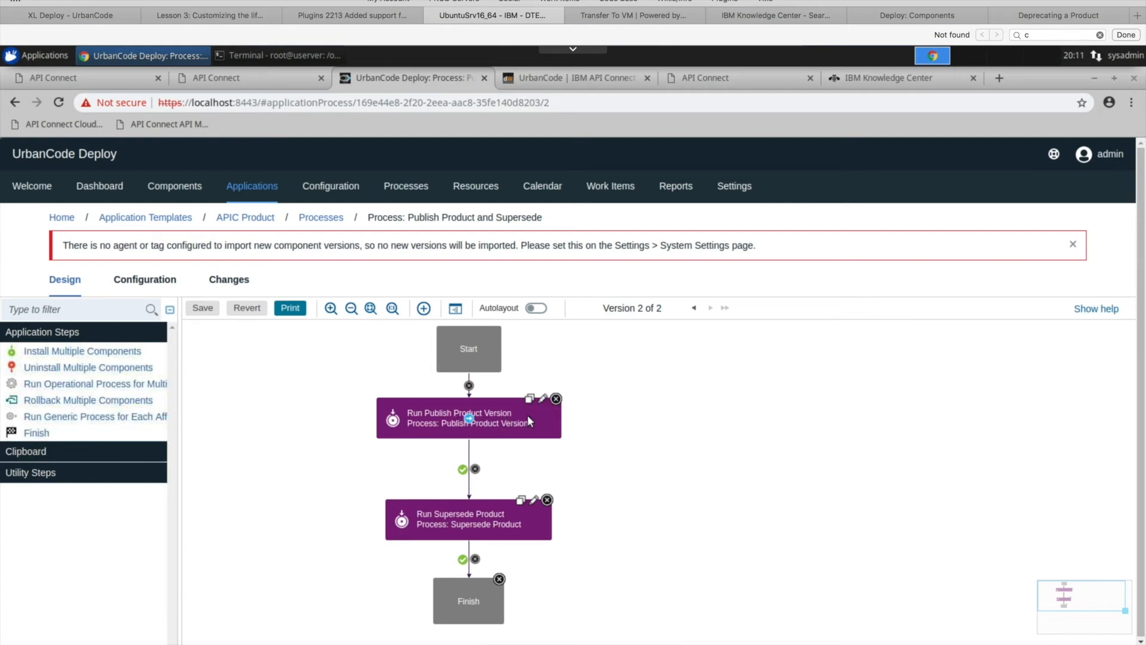
- Inspect the properties of the Run Publish Product Version and Run Supersede Product steps, especially their component processes, without changing them
left_click(544, 399)
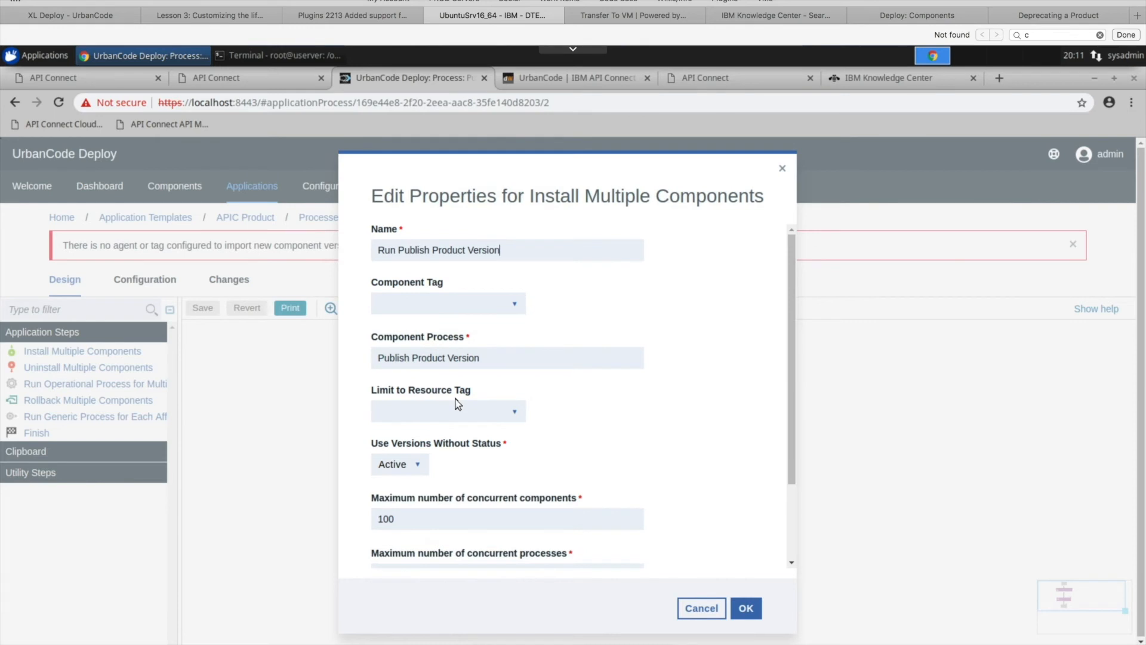
left_click_drag(507, 358, 352, 358)
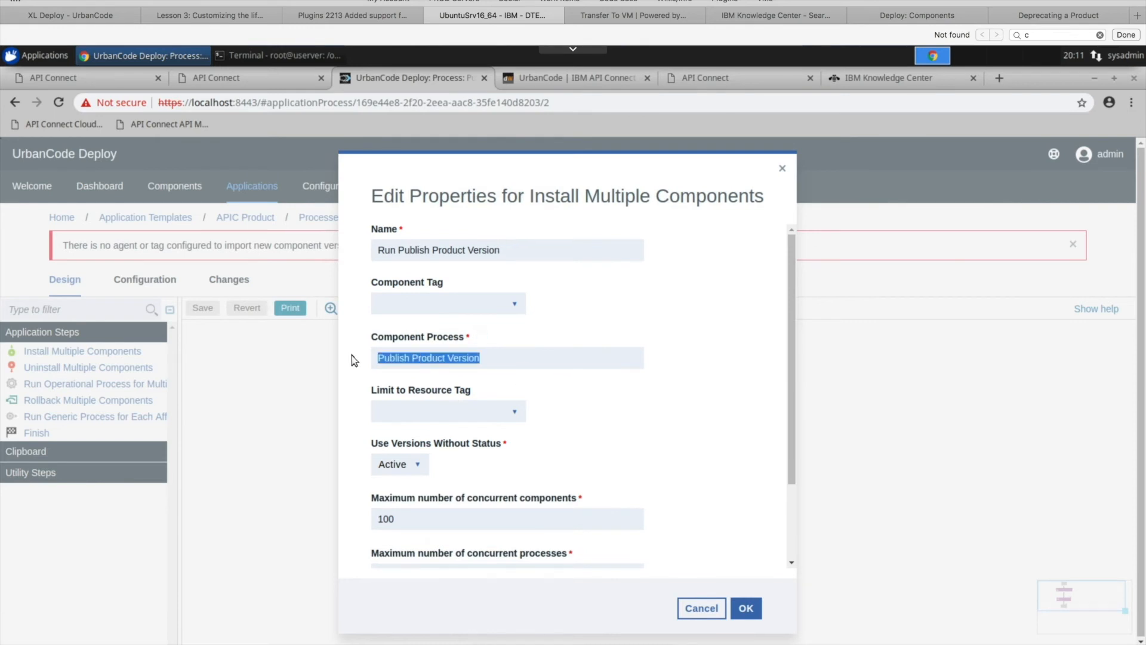
left_click(429, 357)
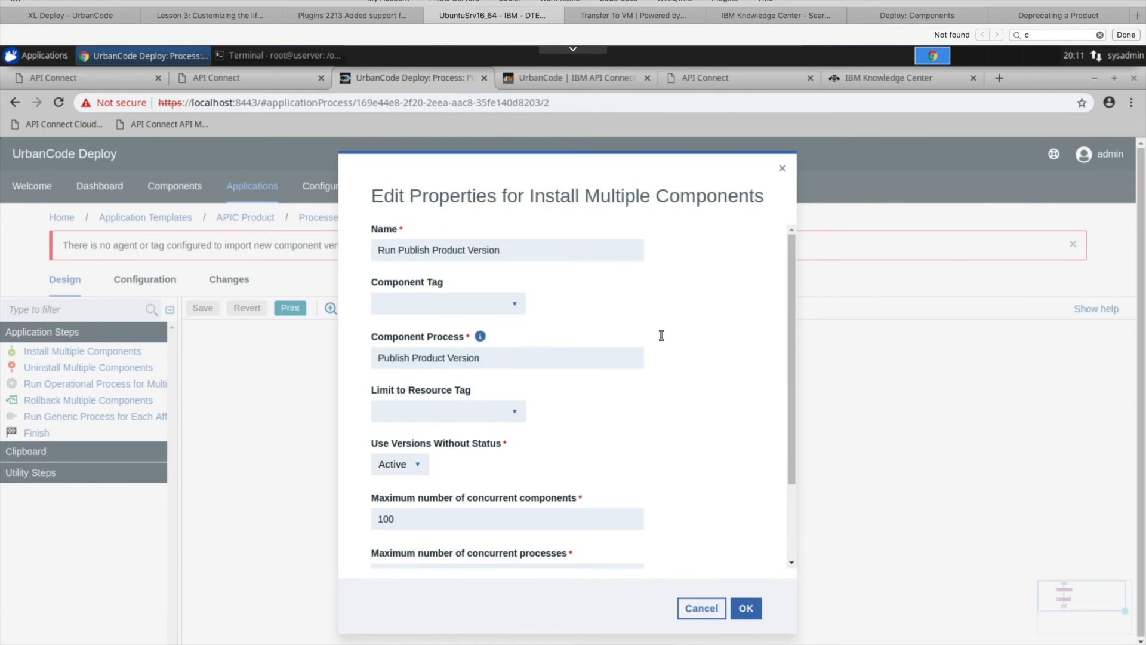
left_click(784, 169)
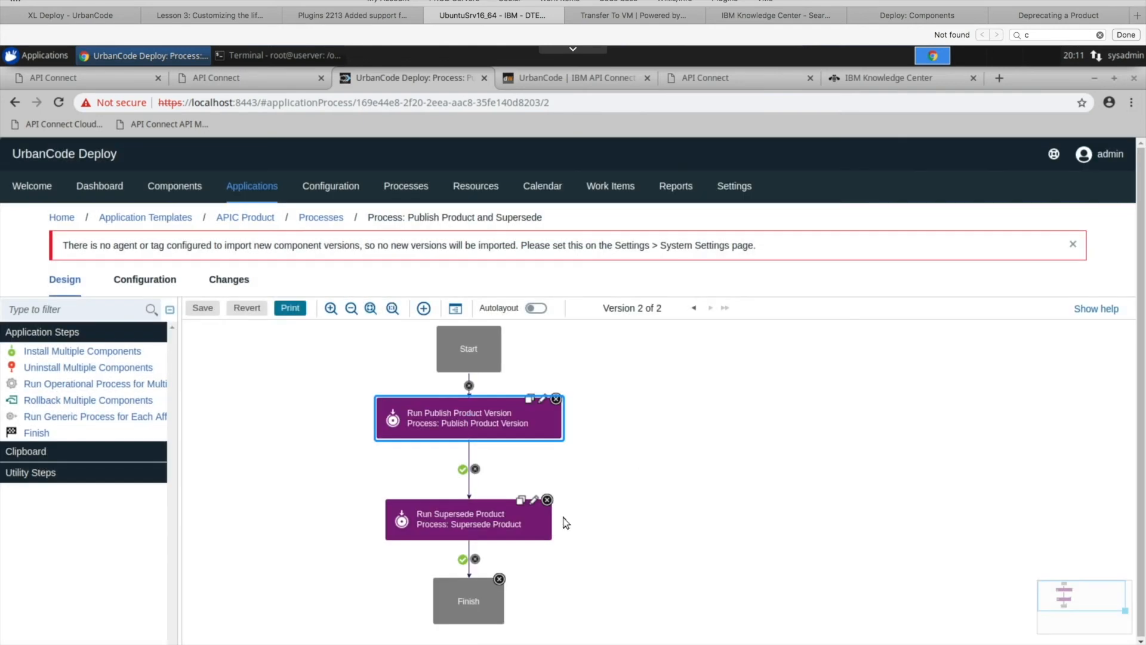
left_click(535, 503)
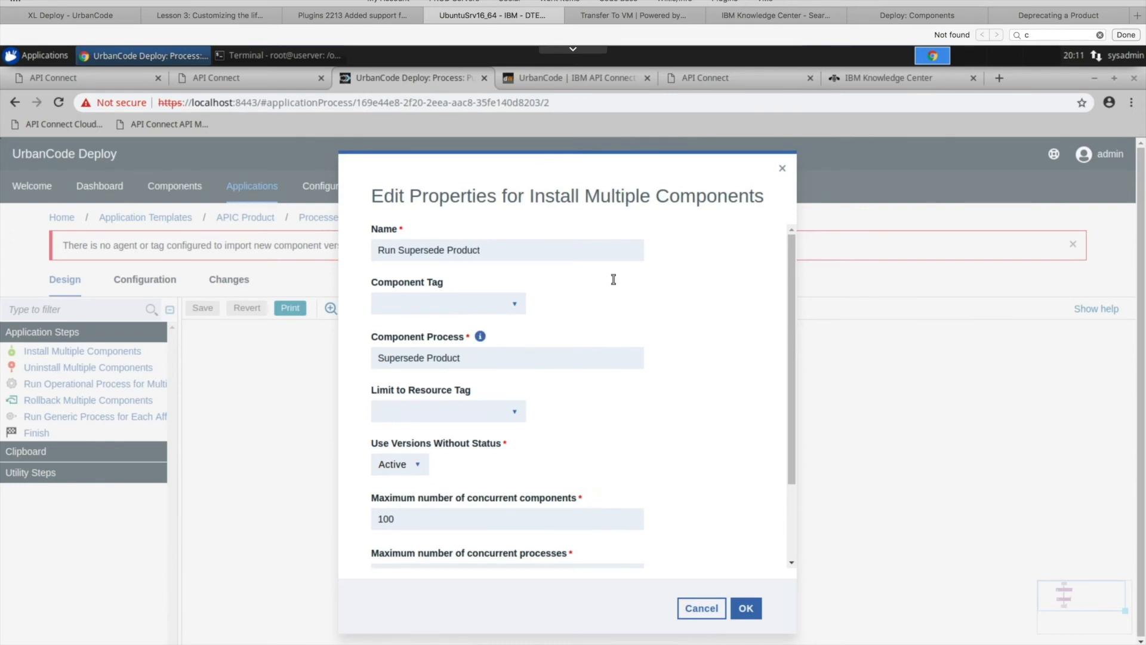
left_click(783, 169)
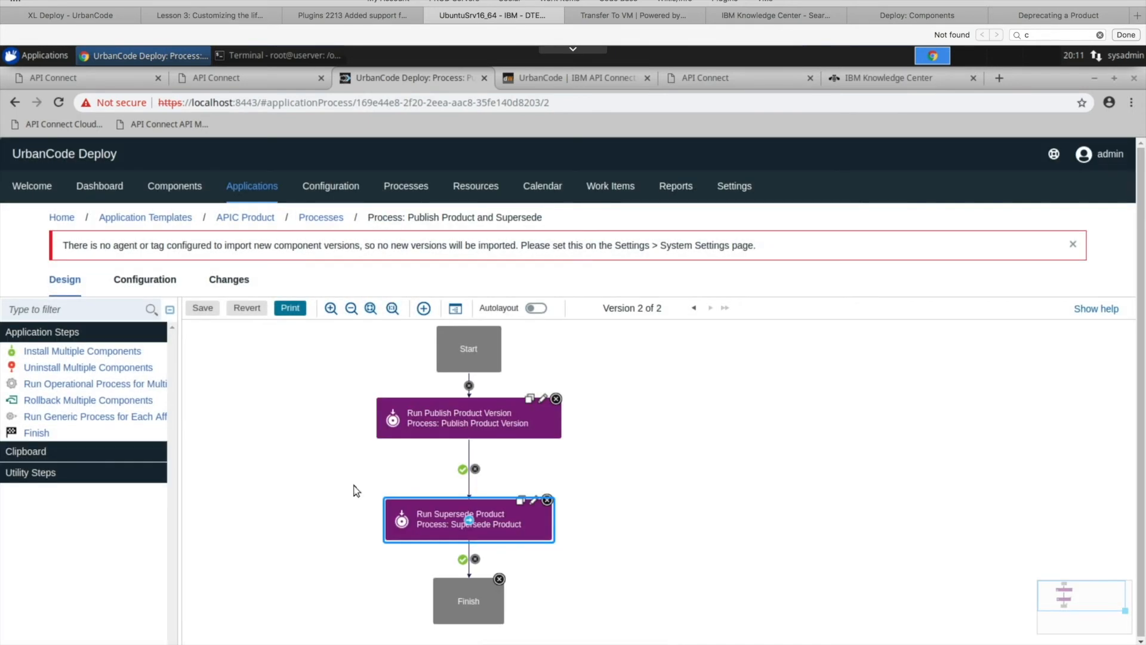
- Leave the process design and go through the APIC Product template back to the findbranchproduct application
left_click(316, 219)
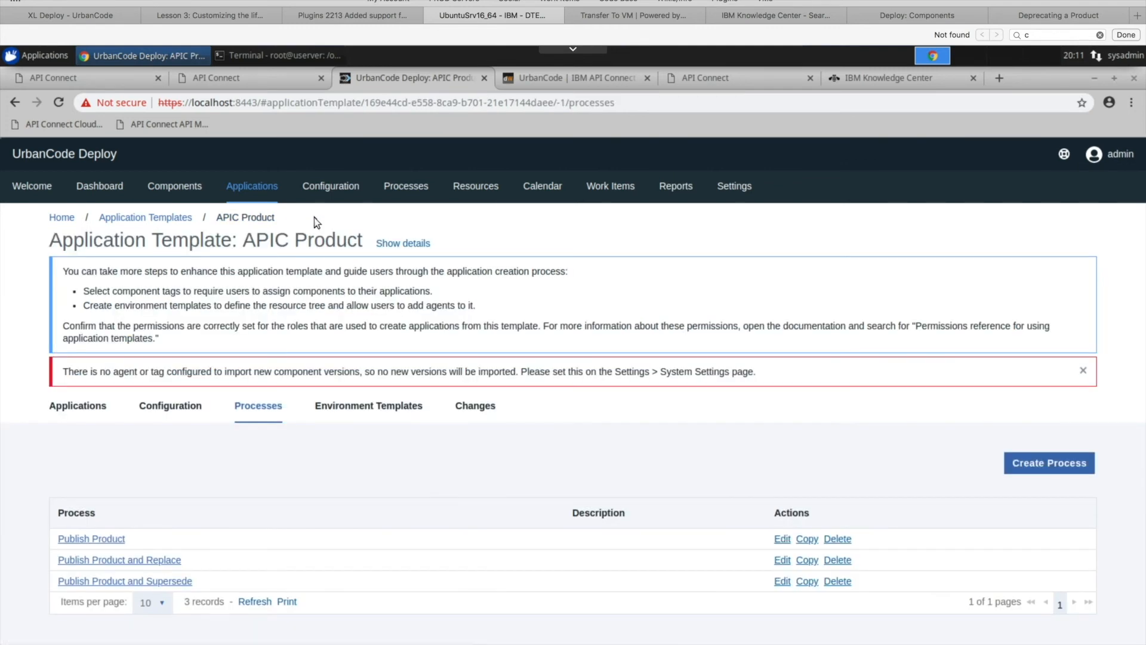
left_click(83, 407)
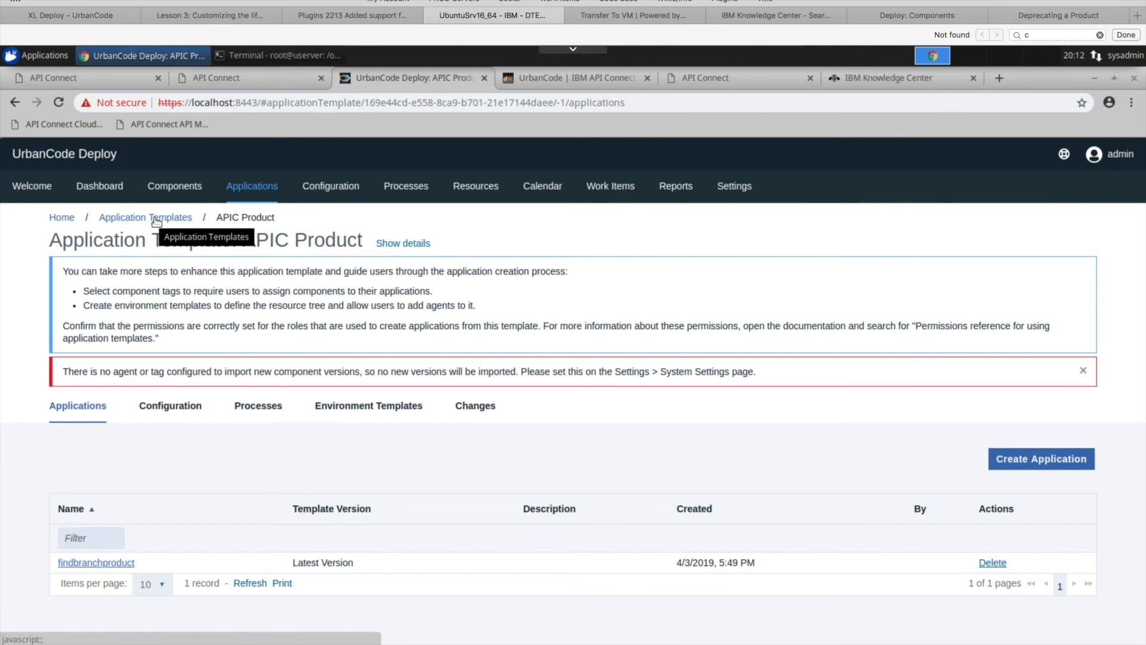
left_click(179, 221)
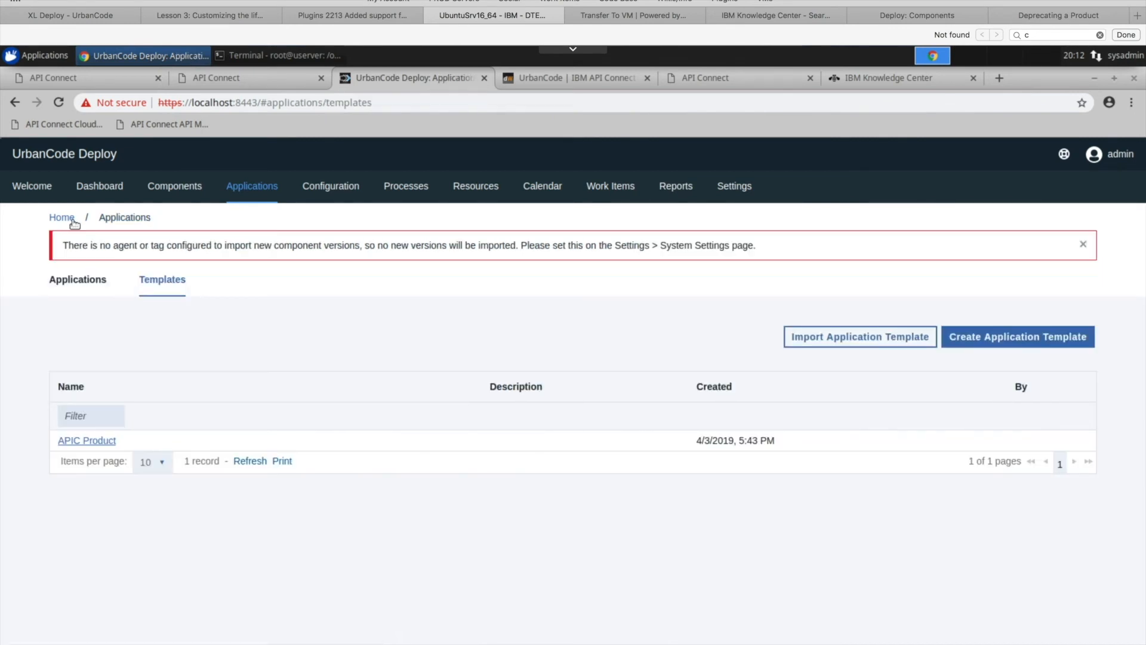
left_click(77, 285)
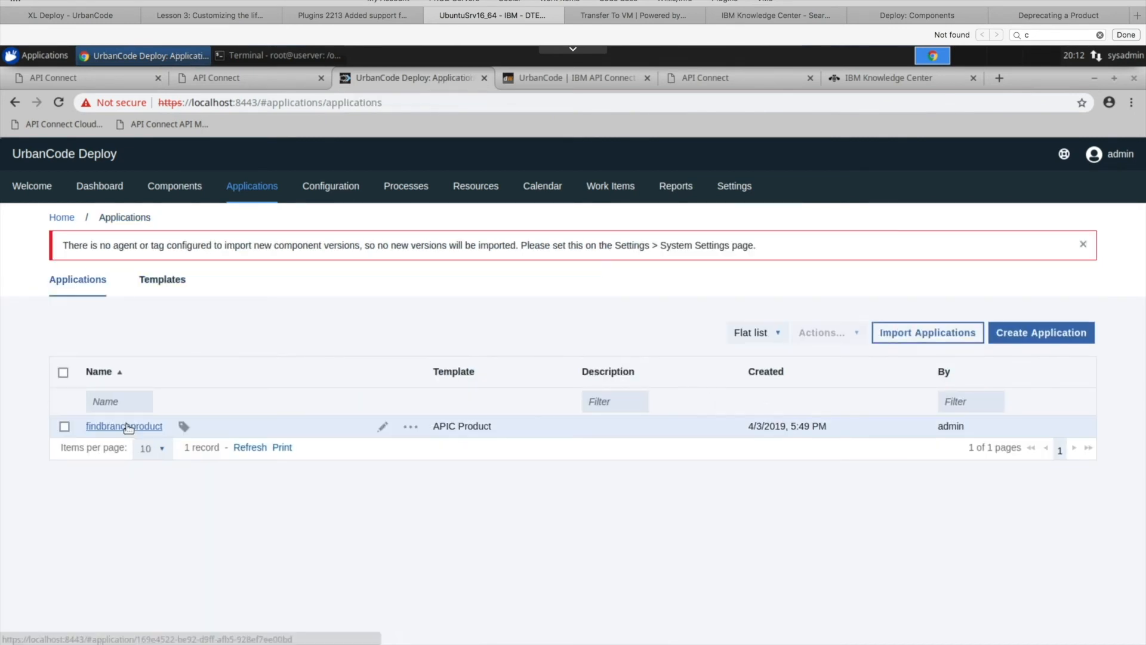
left_click(127, 427)
- Set up a process run on DEV with Only Changed Versions disabled and Publish Product as the process
left_click(61, 445)
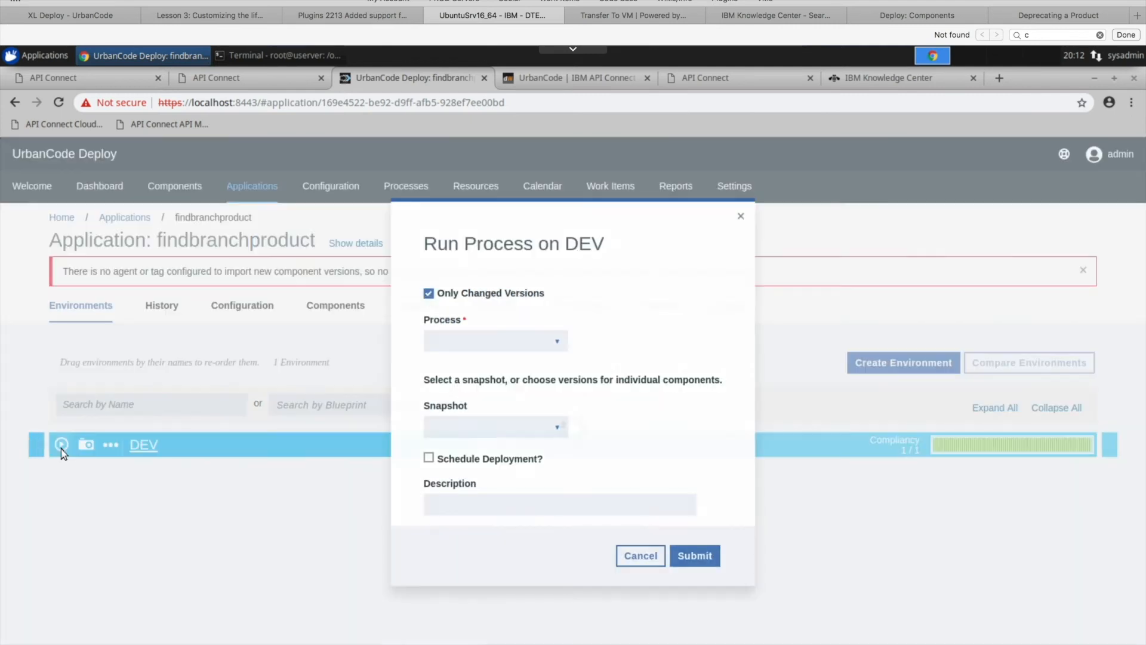
left_click(430, 294)
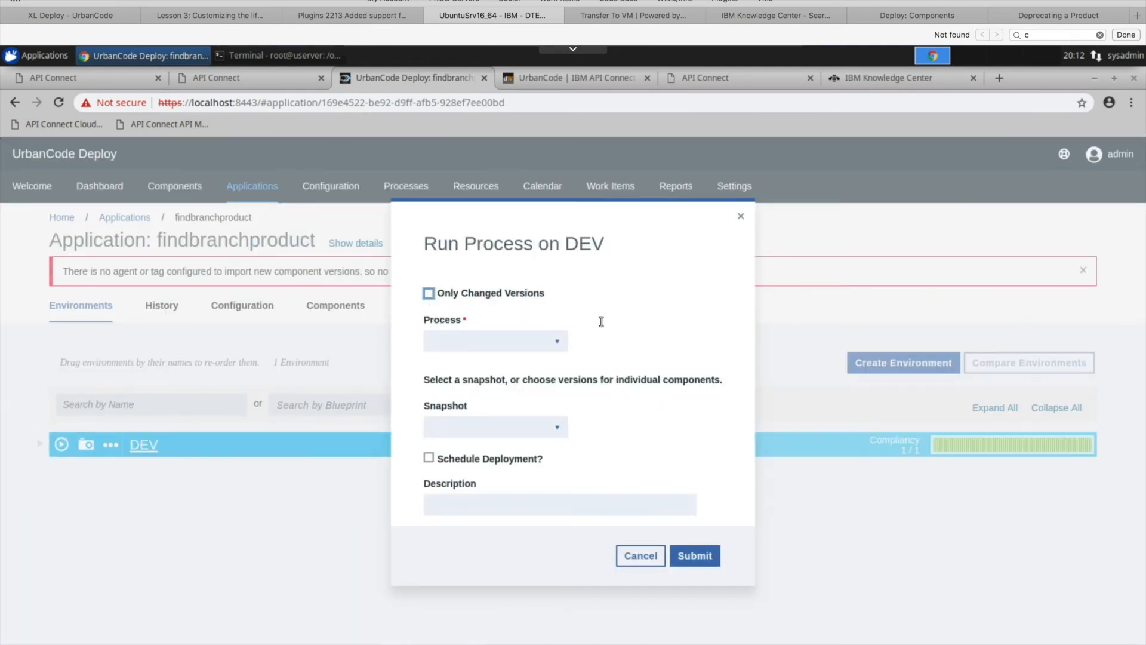
left_click(559, 345)
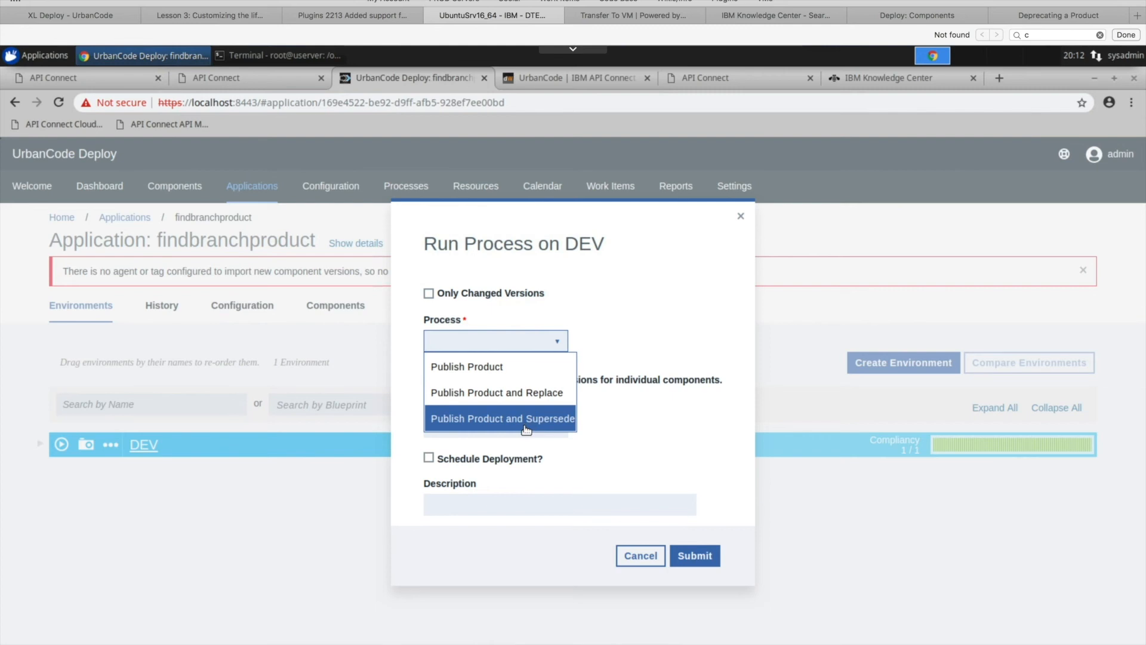
left_click(505, 367)
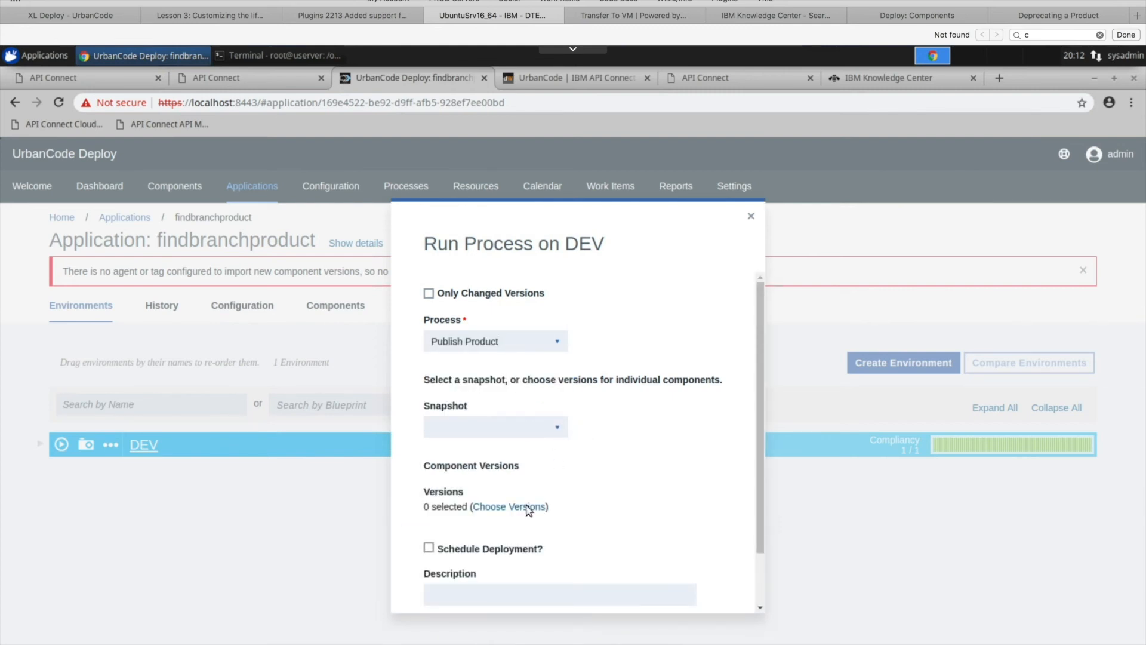
- Choose version 1.0.0 of findbranchproduct-config for deployment and submit the process run
left_click(528, 509)
left_click(403, 342)
left_click(405, 344)
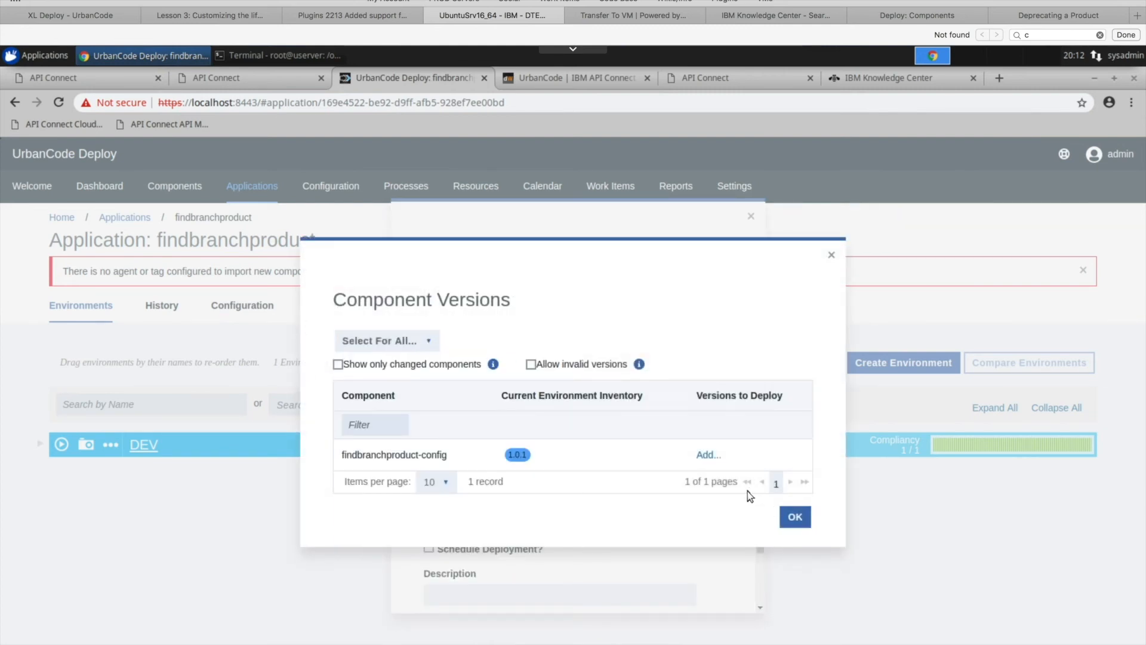
left_click(708, 455)
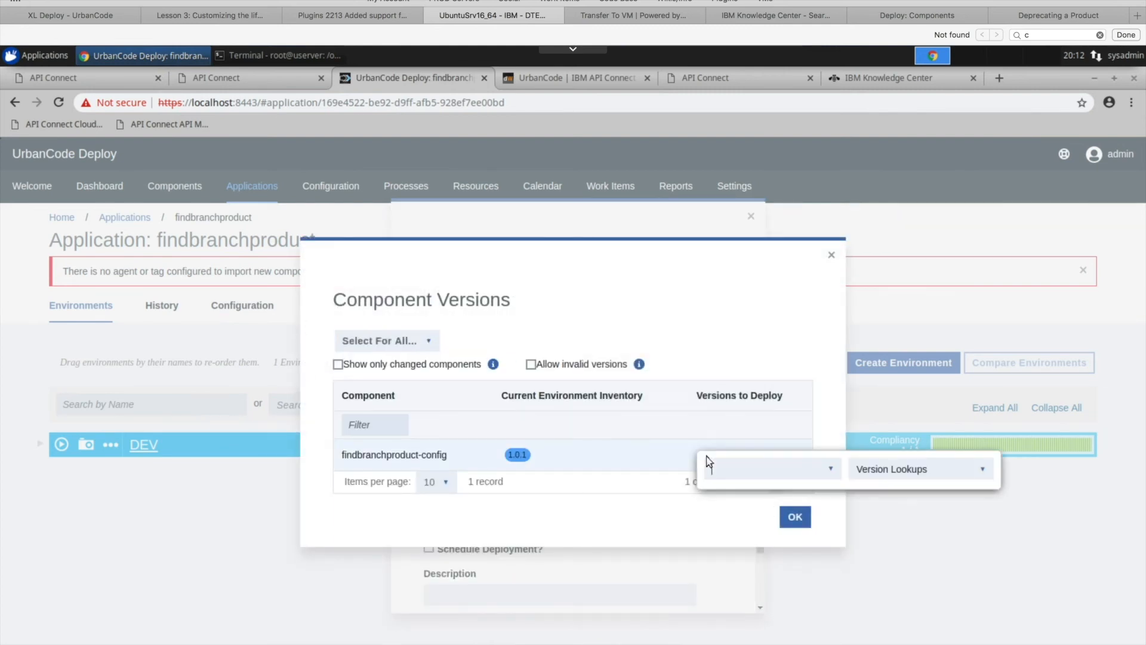
left_click(830, 470)
left_click(735, 520)
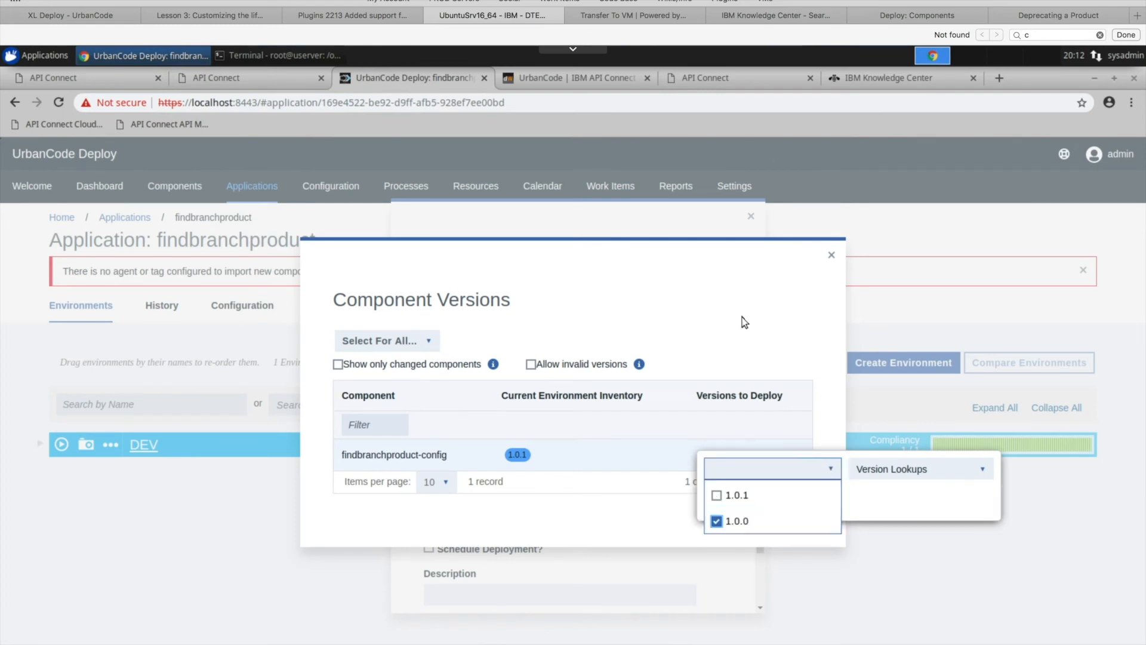
left_click(745, 324)
left_click(799, 518)
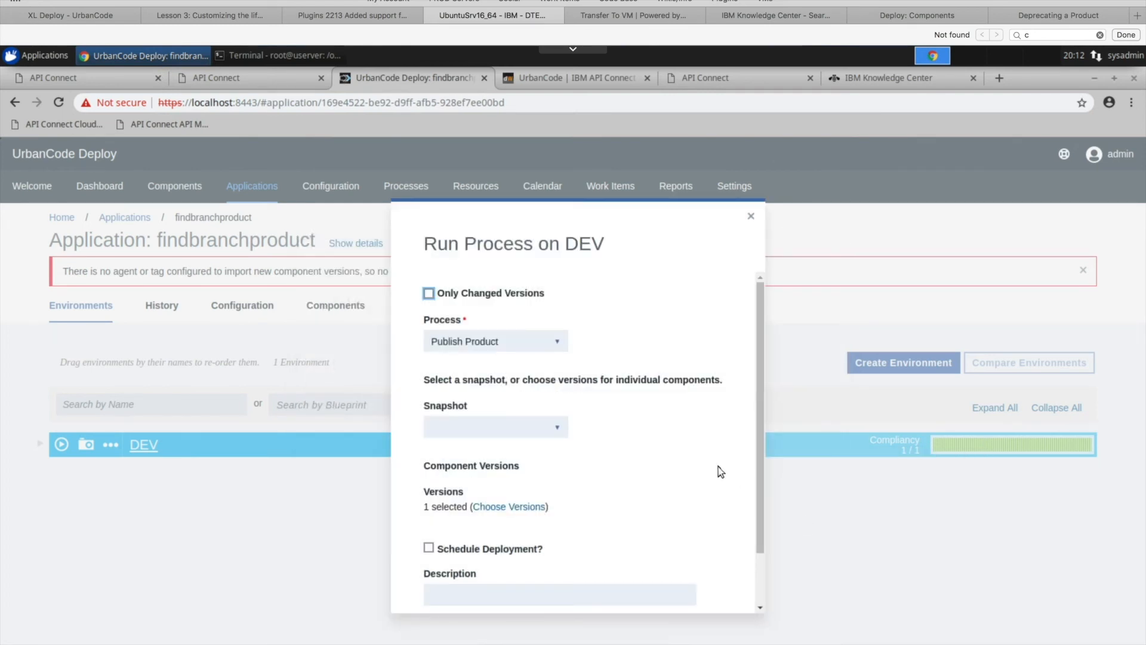
scroll(721, 471, "down", 2)
left_click(690, 580)
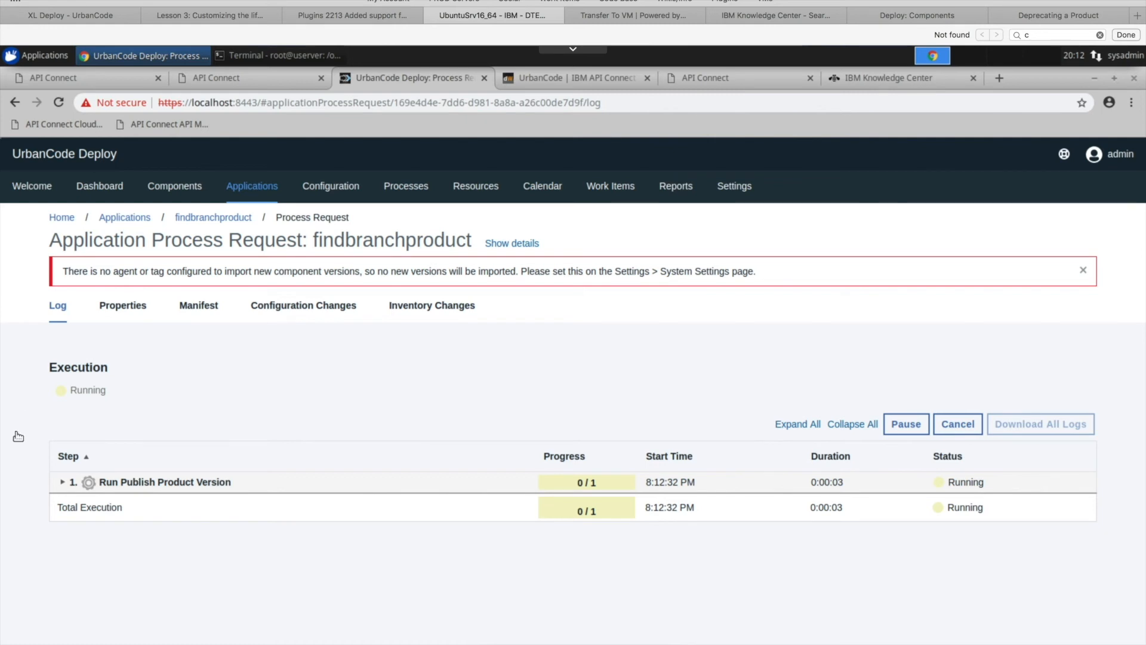
- Expand Run Publish Product Version in the new execution log down to its individual steps and follow their status until the run finishes
left_click(62, 482)
left_click(72, 503)
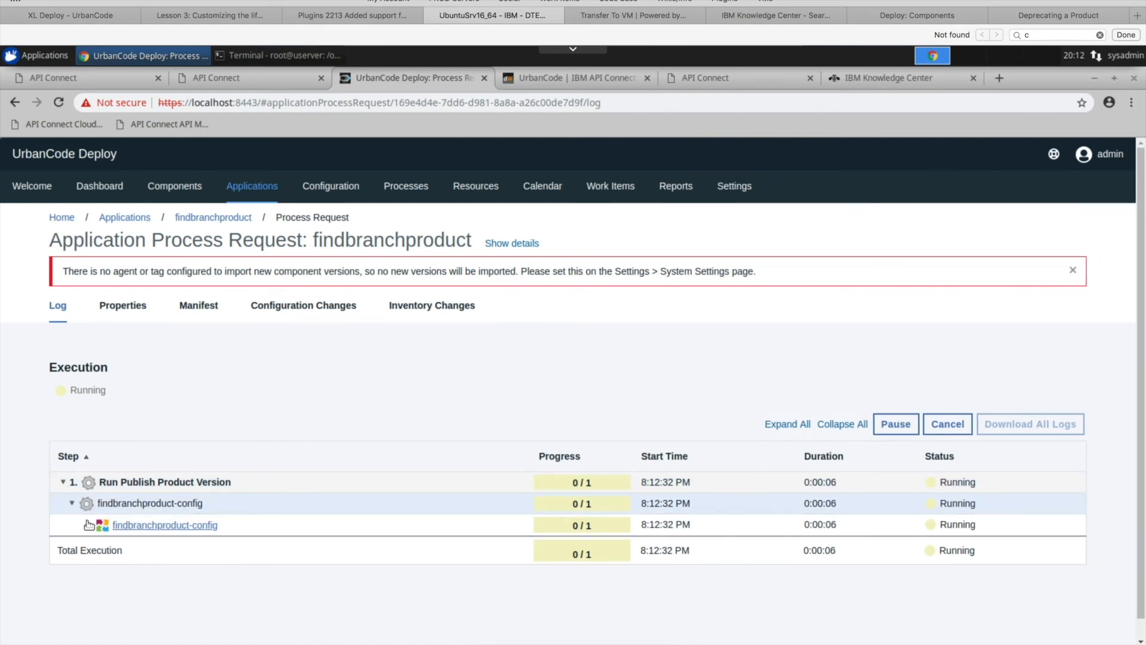
left_click(89, 525)
left_click(105, 547)
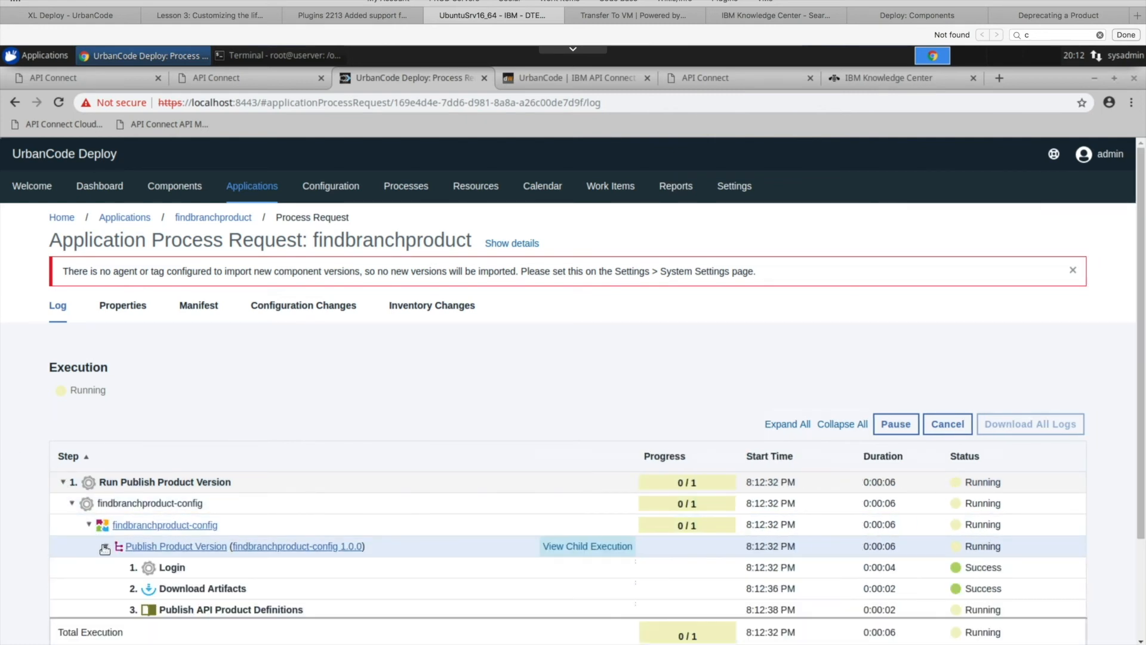
scroll(348, 425, "down", 3)
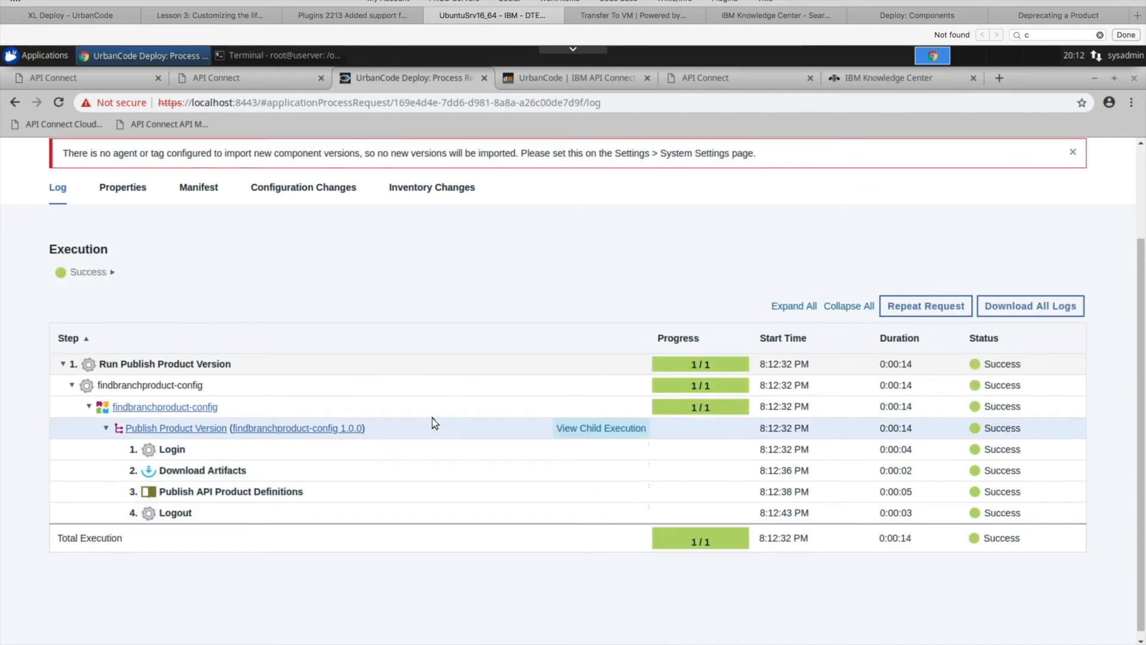
scroll(432, 418, "up", 3)
- In API Connect, refresh the Test catalog's products, check both versions' states and the actions offered for 1.0.1, and return to UrbanCode Deploy
left_click(113, 82)
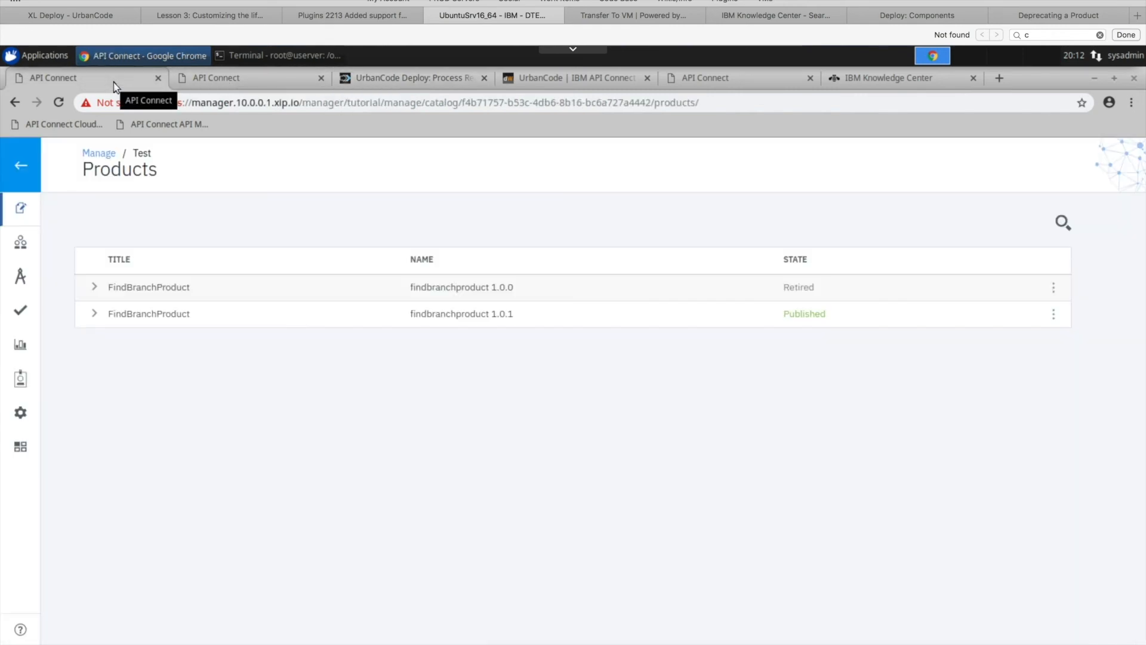
left_click(58, 103)
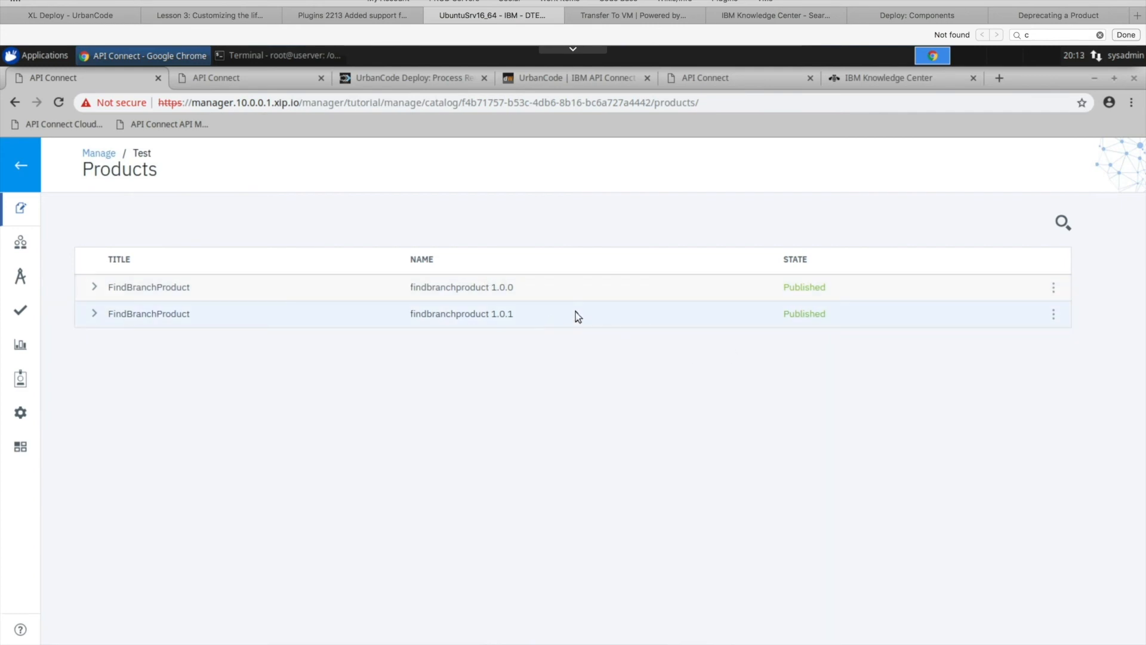
left_click(1054, 316)
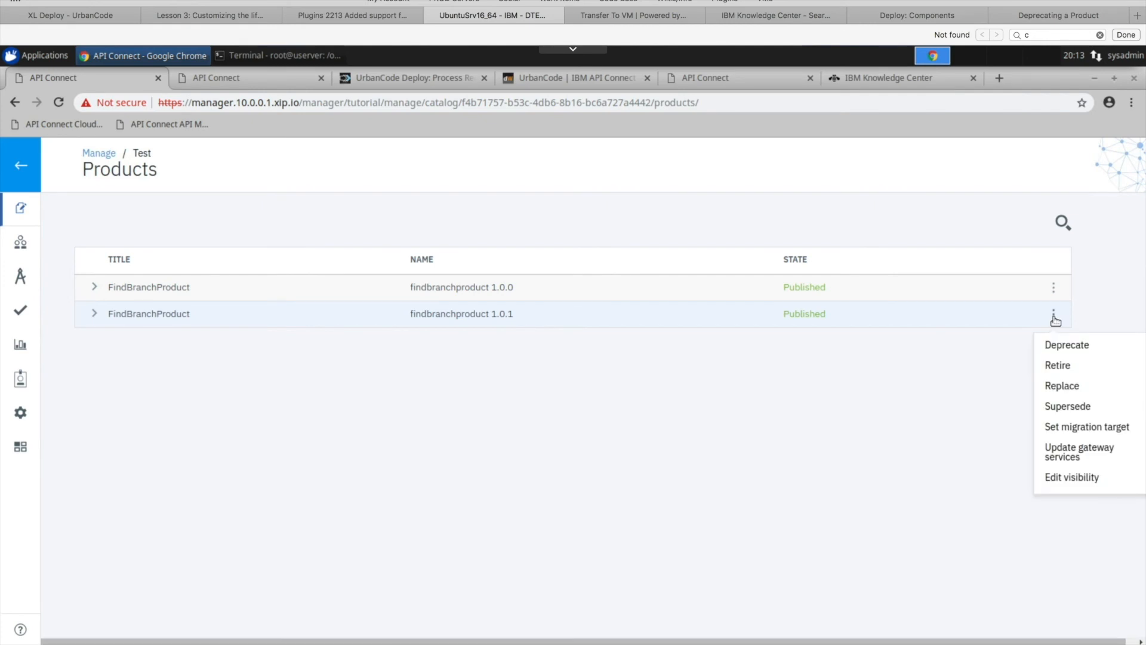
left_click(1055, 316)
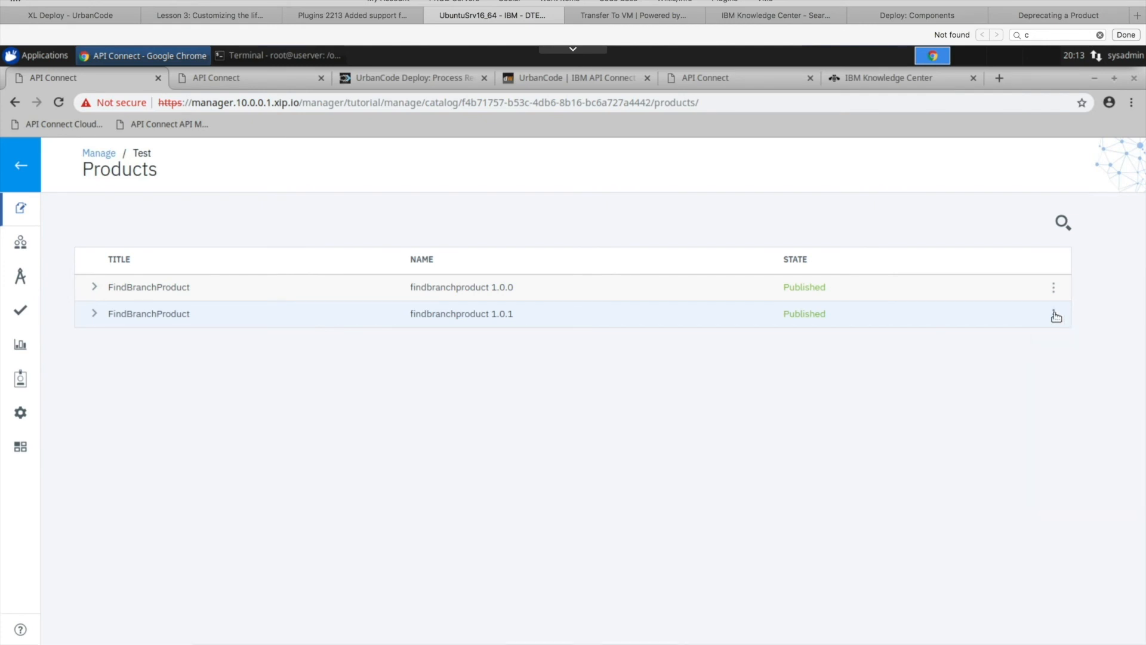
left_click(399, 80)
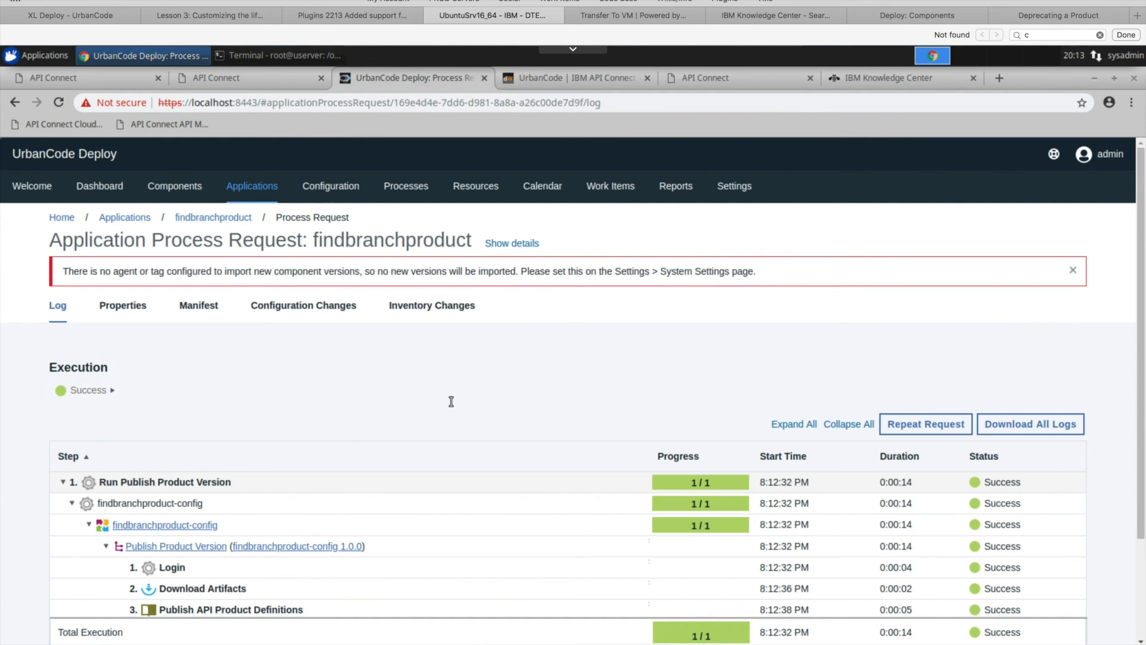
- From the findbranchproduct application, set up a process run on DEV with Only Changed Versions disabled and Publish Product and Supersede as the process
left_click(205, 220)
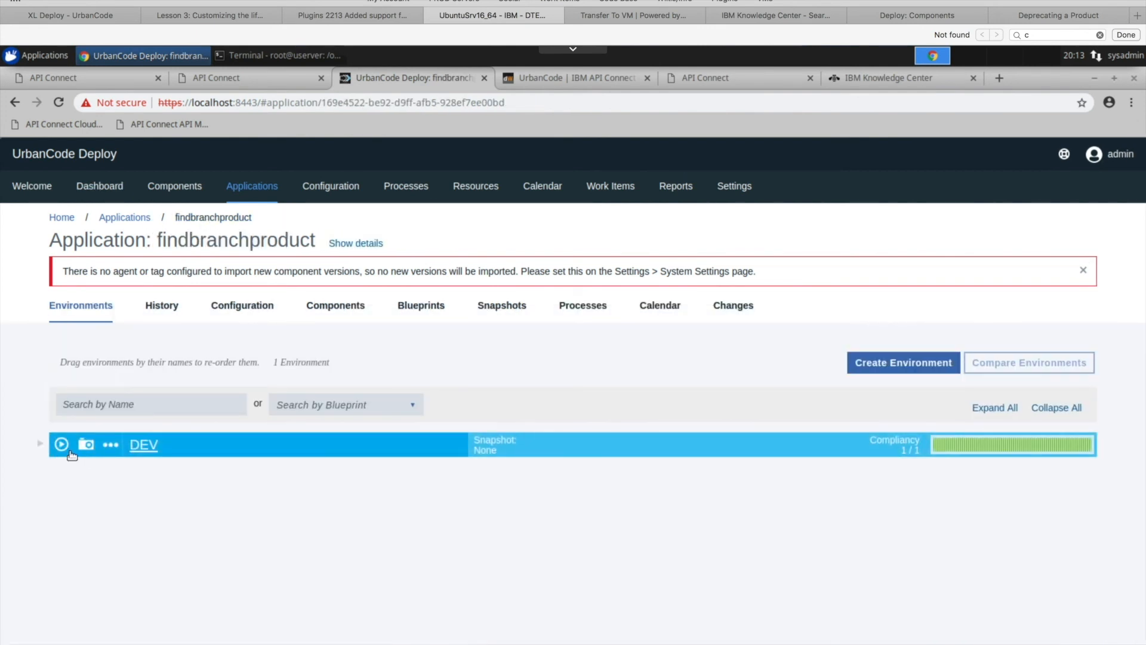
left_click(68, 449)
left_click(429, 293)
left_click(557, 341)
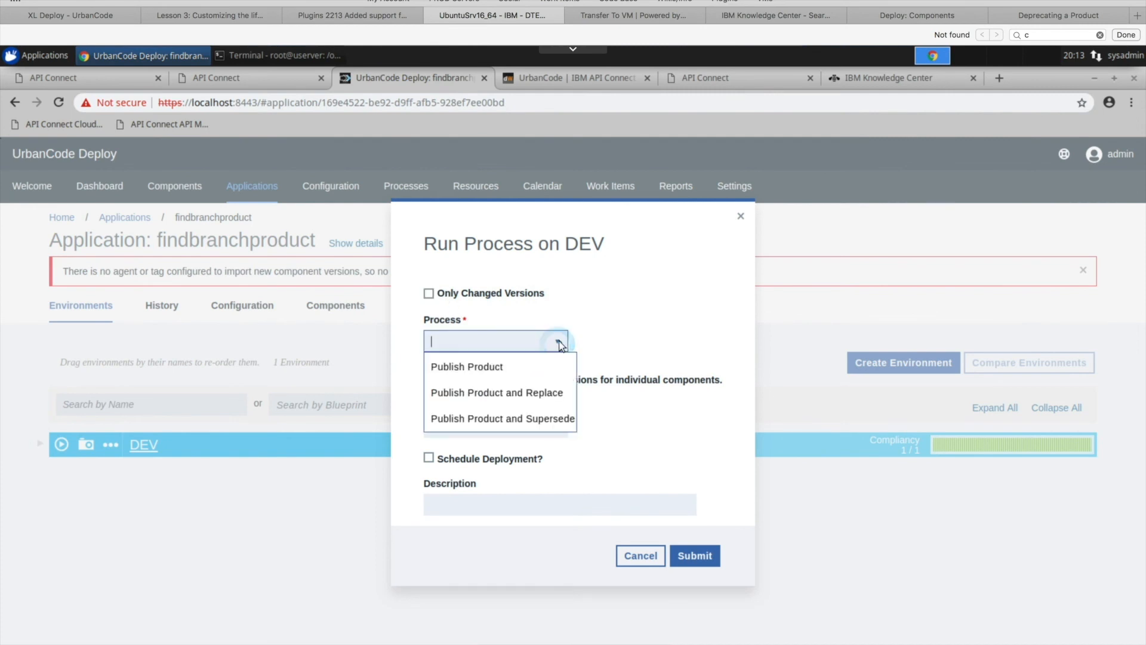
left_click(509, 419)
- Choose version 1.0.1 of findbranchproduct-config for deployment and submit the process run
left_click(517, 507)
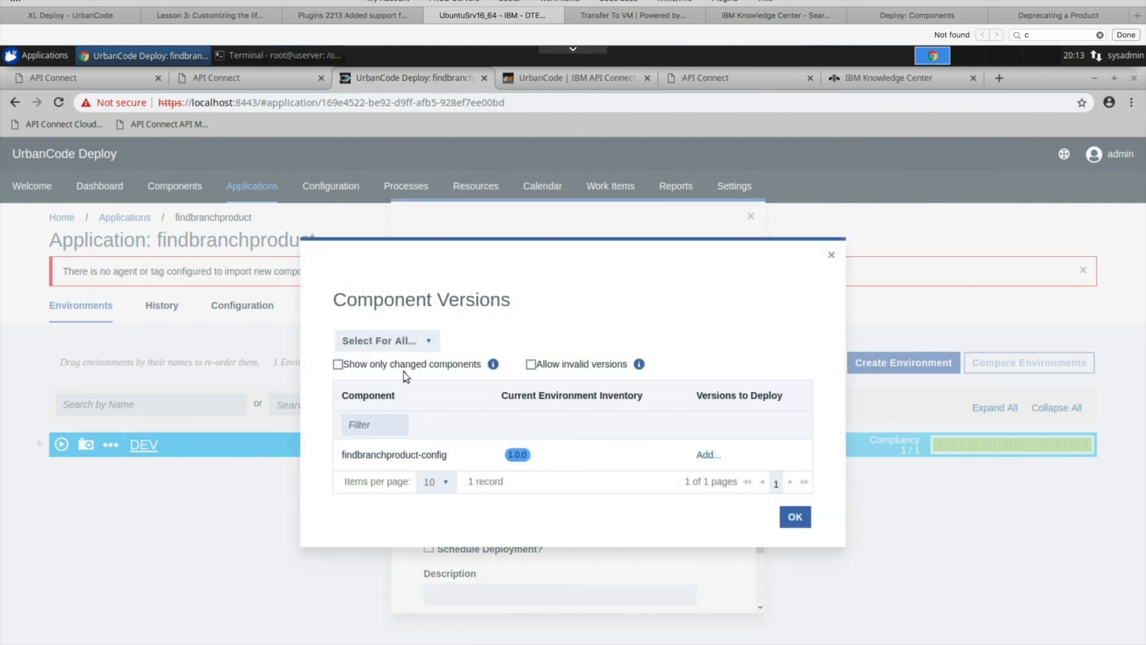
left_click(416, 340)
left_click(403, 366)
double_click(514, 459)
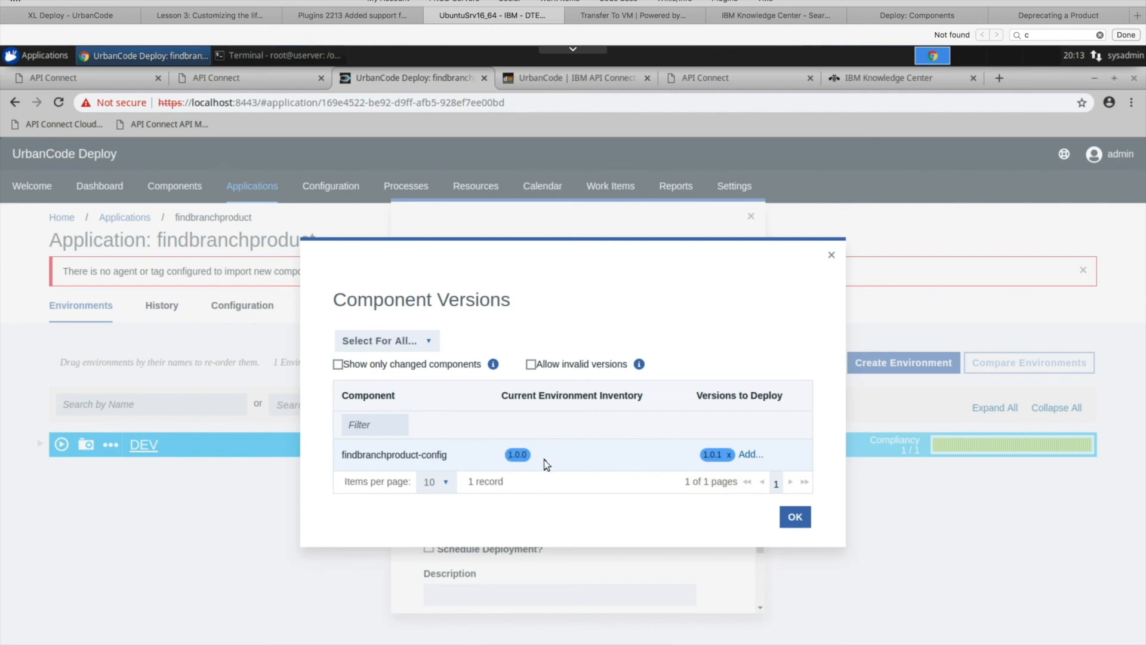
left_click(795, 516)
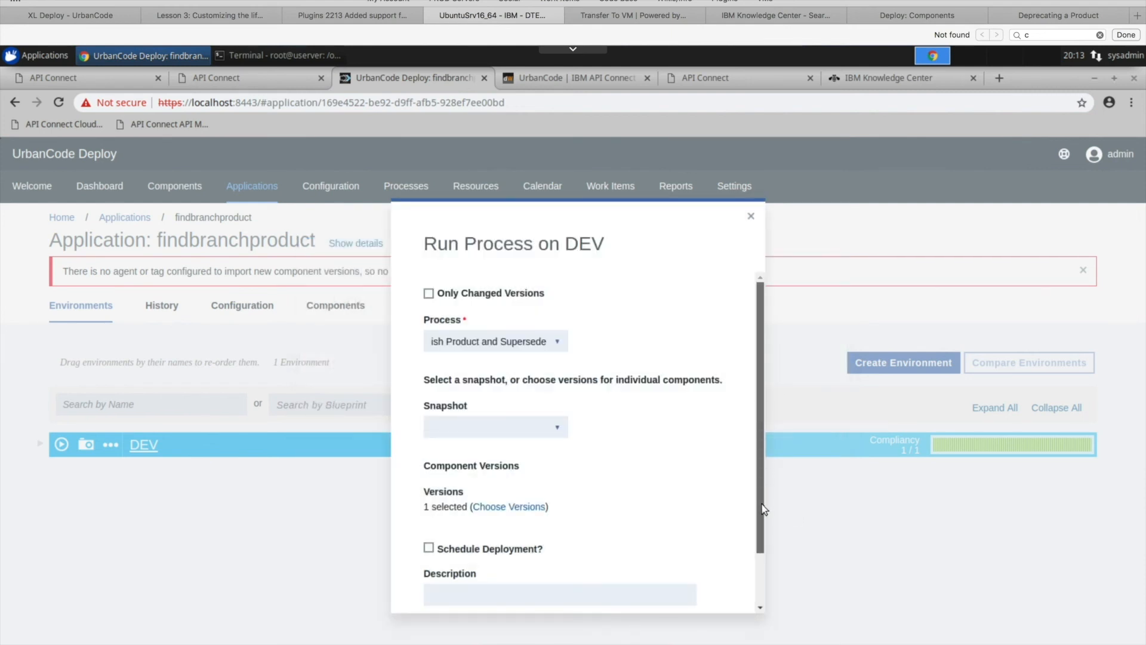
scroll(762, 401, "down", 2)
left_click(696, 584)
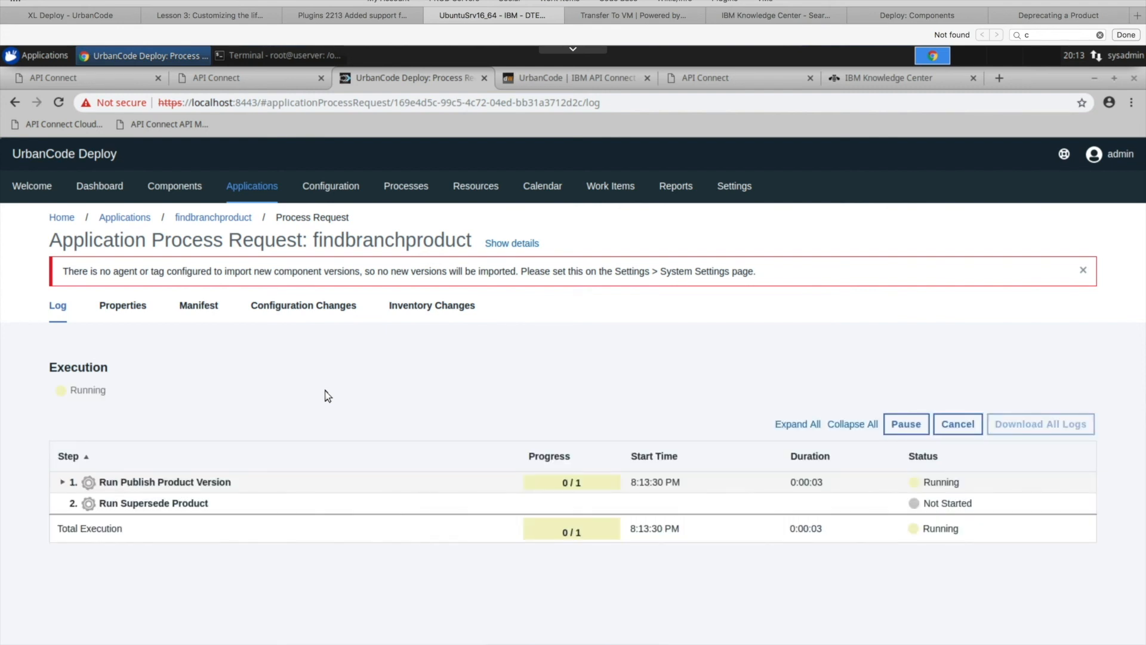
- Expand Run Publish Product Version in the execution log down to its individual steps and follow their status
left_click(62, 483)
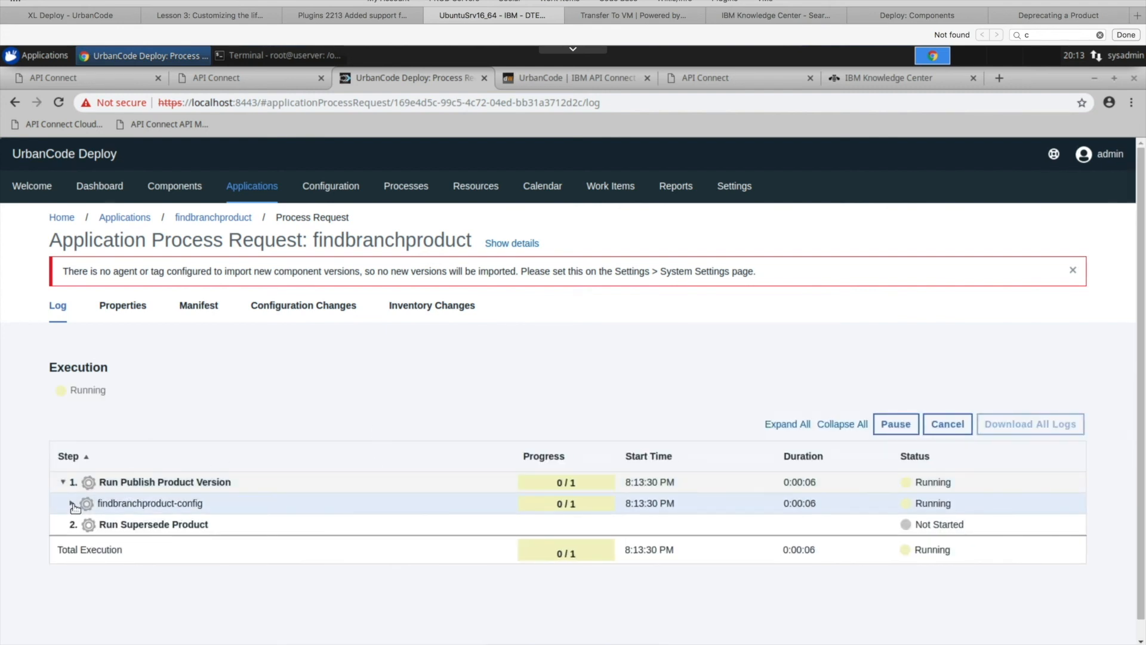
left_click(73, 504)
left_click(89, 525)
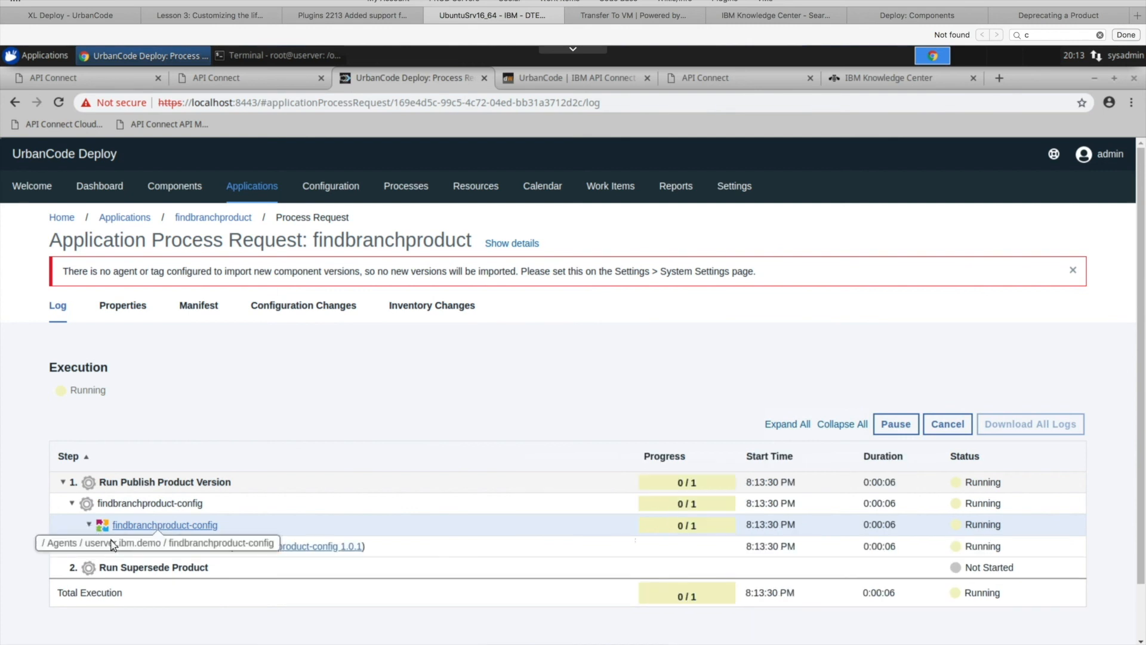
left_click(106, 545)
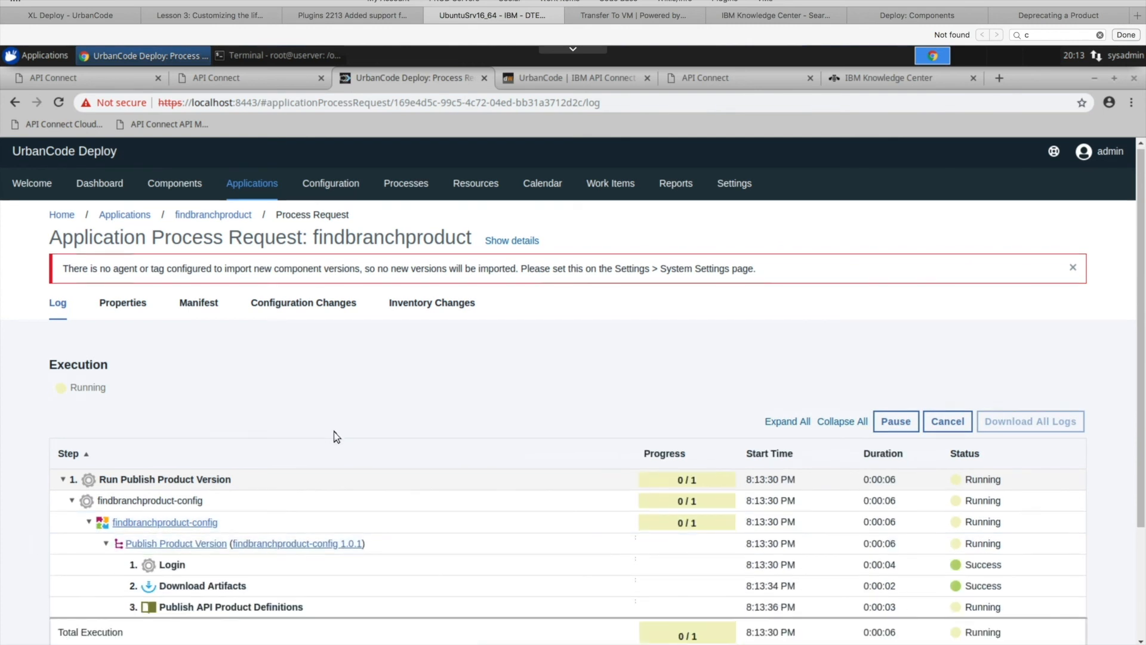
scroll(336, 437, "down", 3)
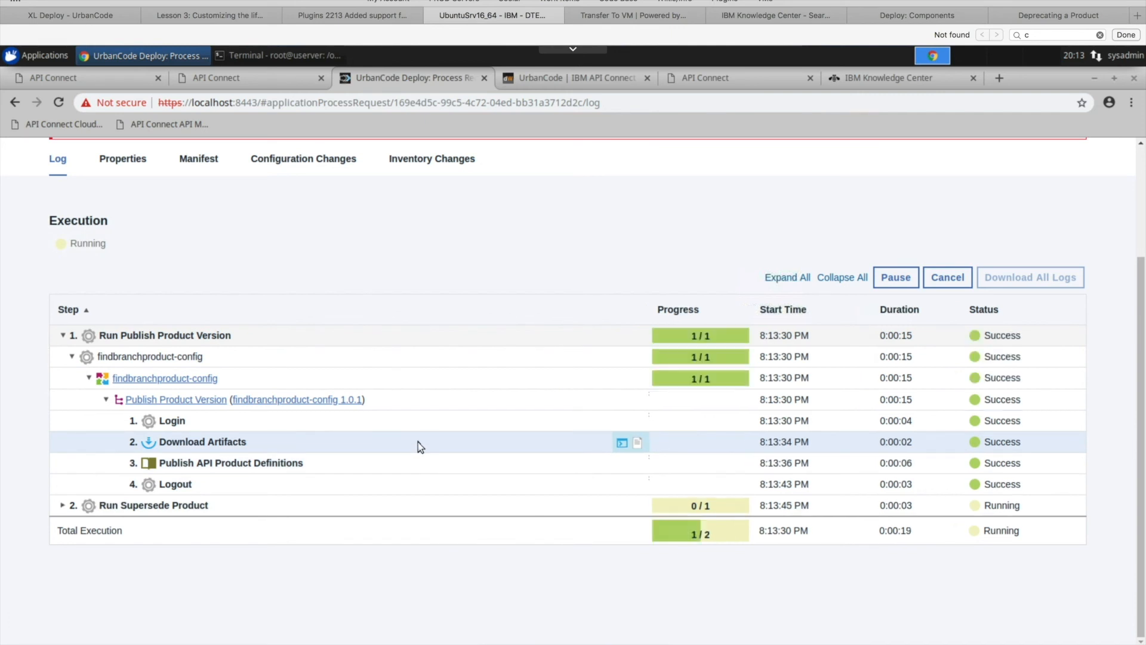
- Expand Run Supersede Product down to its individual steps and follow their status until the run finishes
left_click(62, 507)
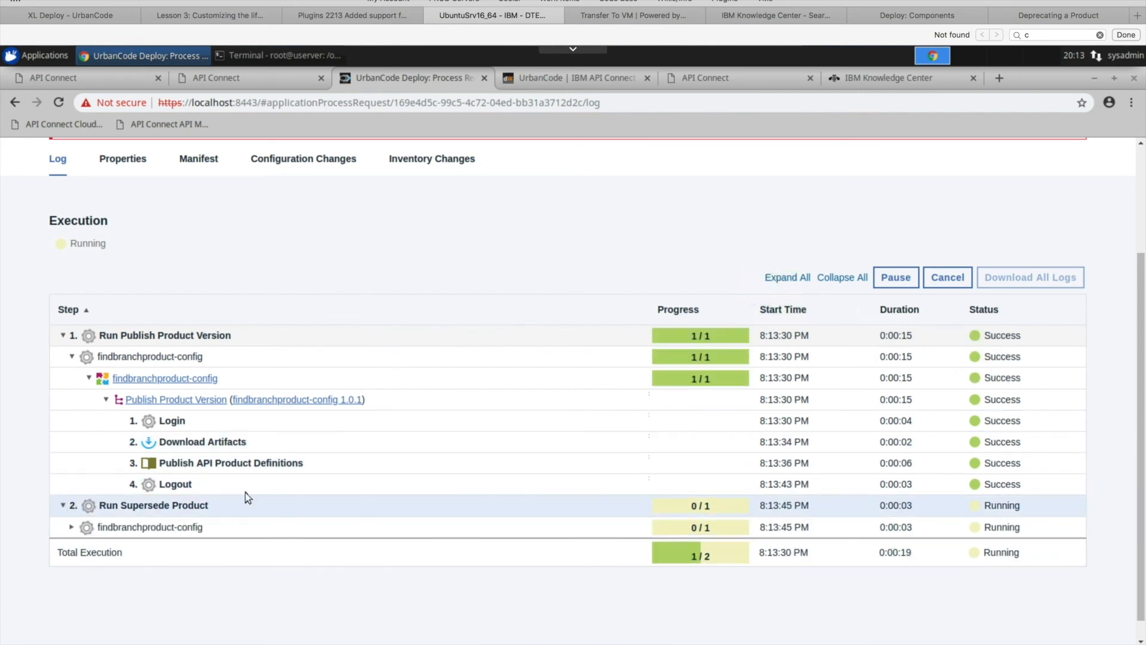
scroll(256, 464, "down", 1)
left_click(71, 506)
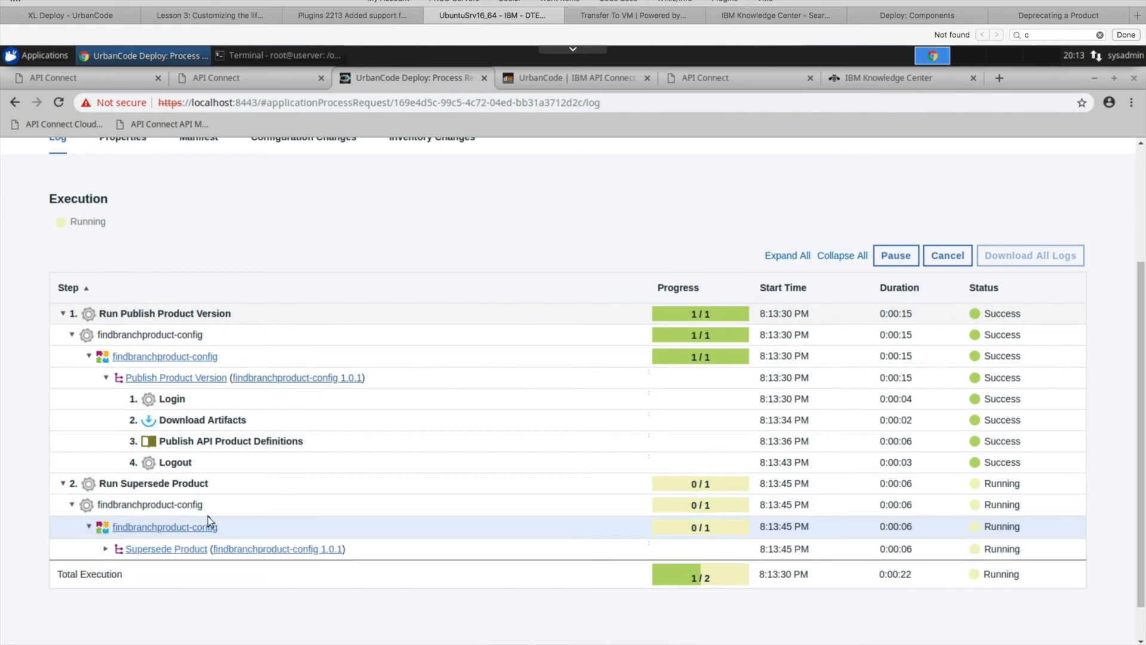
left_click(106, 550)
scroll(396, 489, "down", 2)
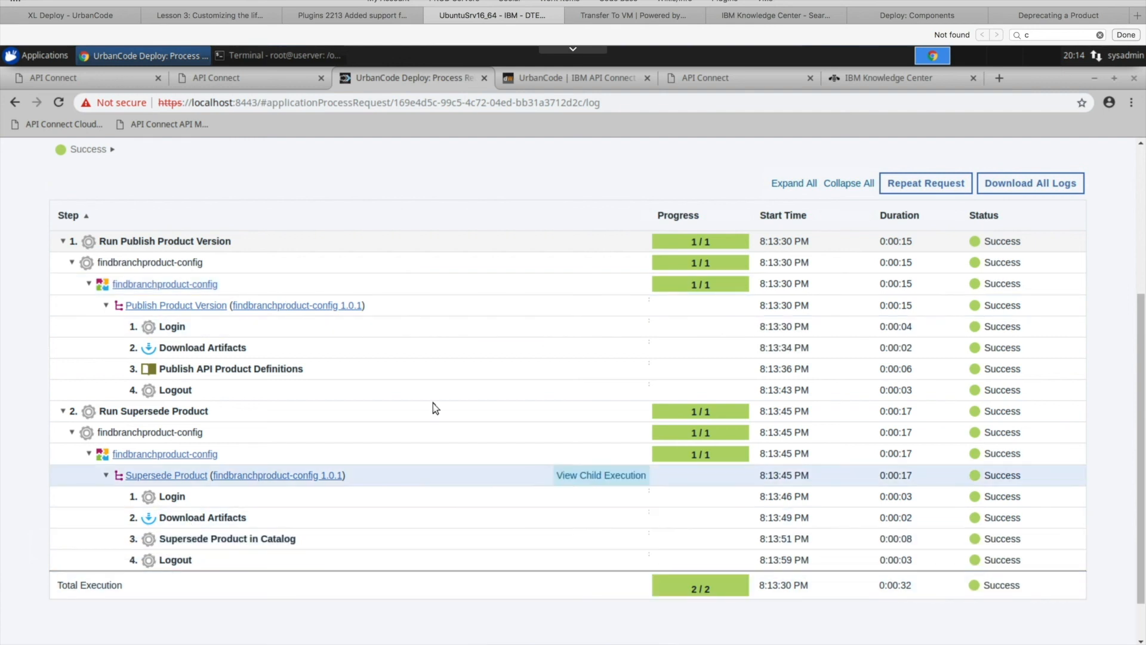
- Switch to API Connect, refresh the Test catalog's products, check the states of versions 1.0.0 and 1.0.1, and return to the UrbanCode Deploy log
left_click(94, 80)
left_click(59, 103)
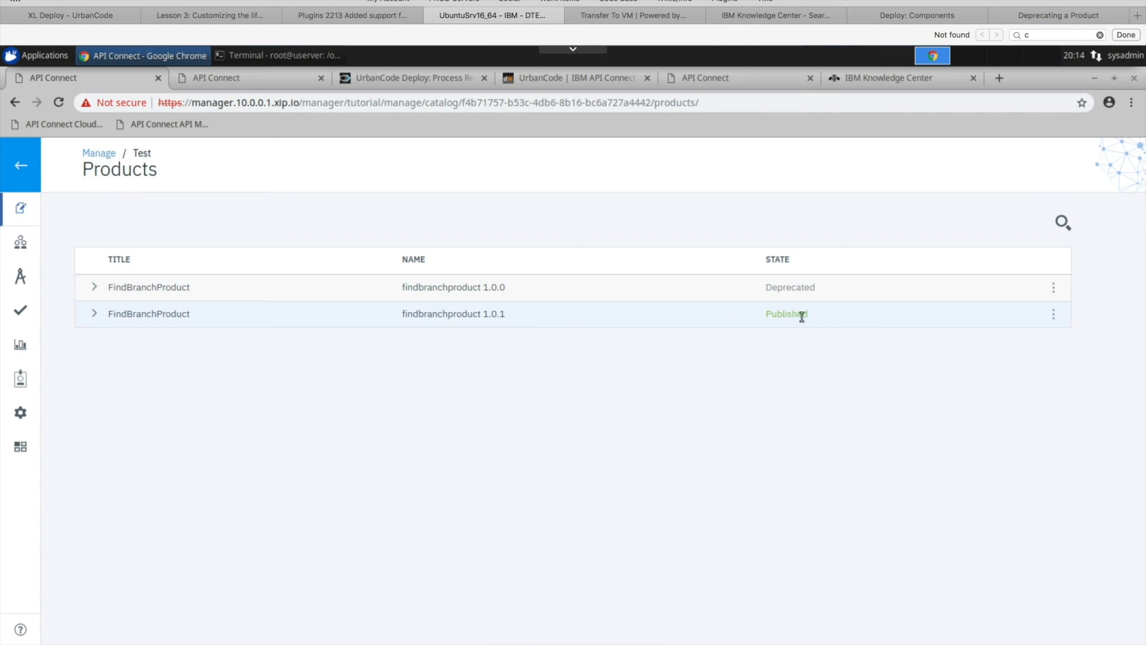
left_click(275, 78)
left_click(412, 85)
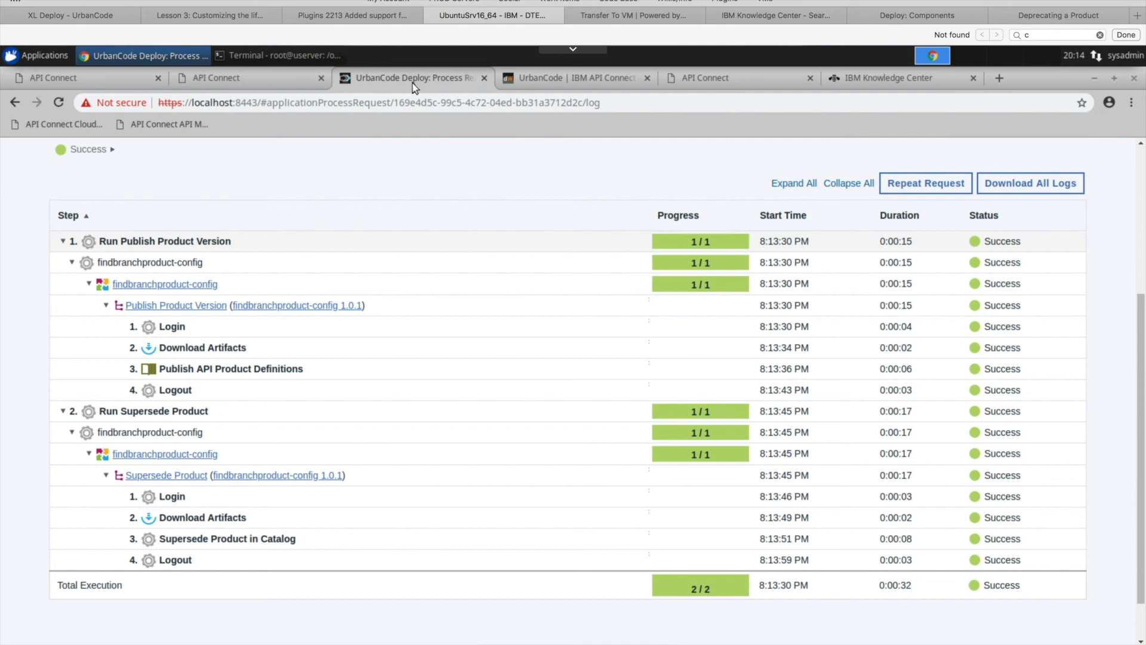
scroll(434, 507, "up", 5)
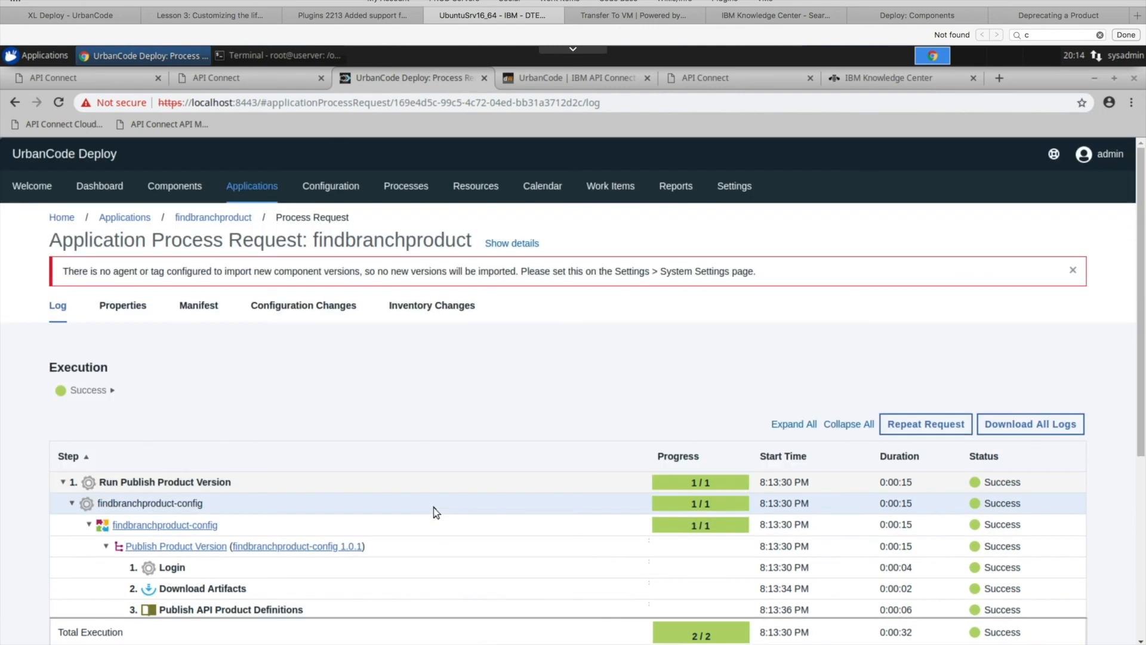